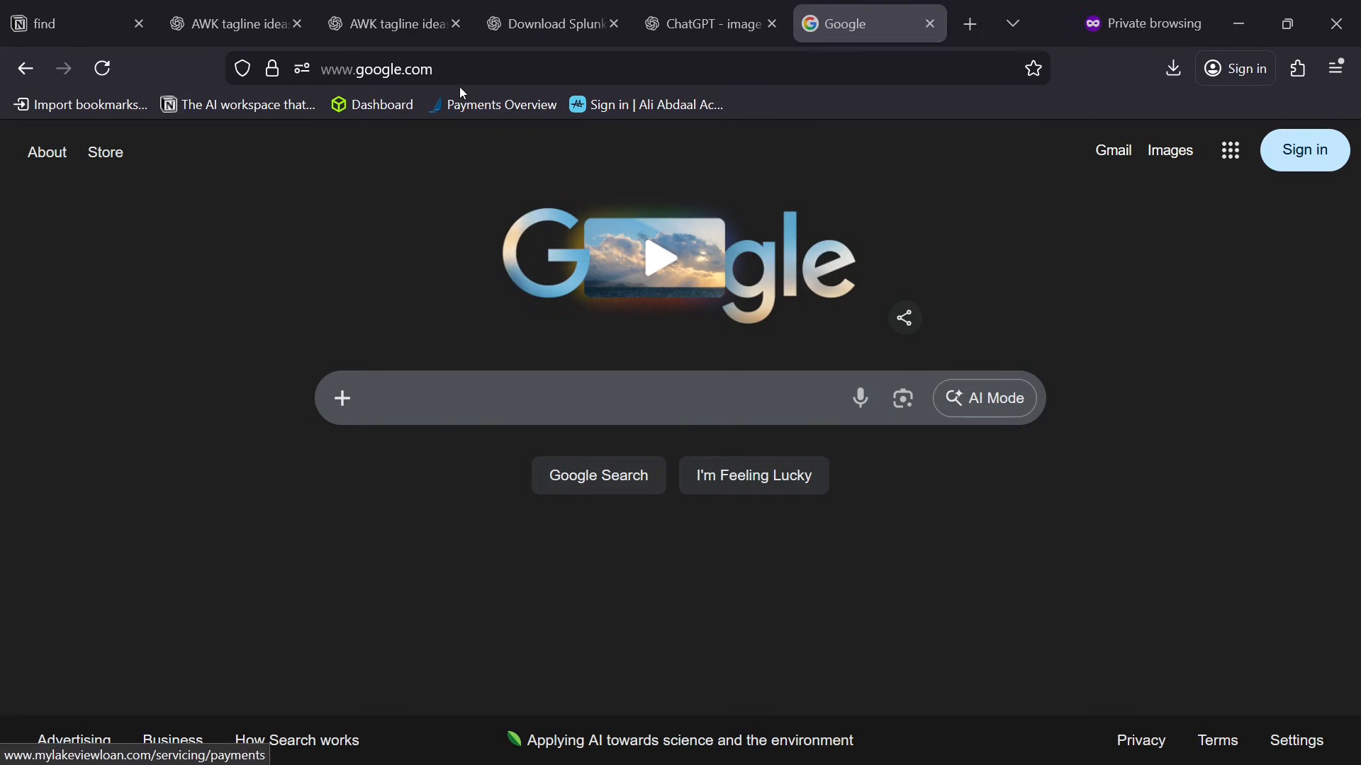
Search Google for ubuntu.com/download and open the Get Ubuntu download page from the results.
left_click(470, 69)
left_click(597, 402)
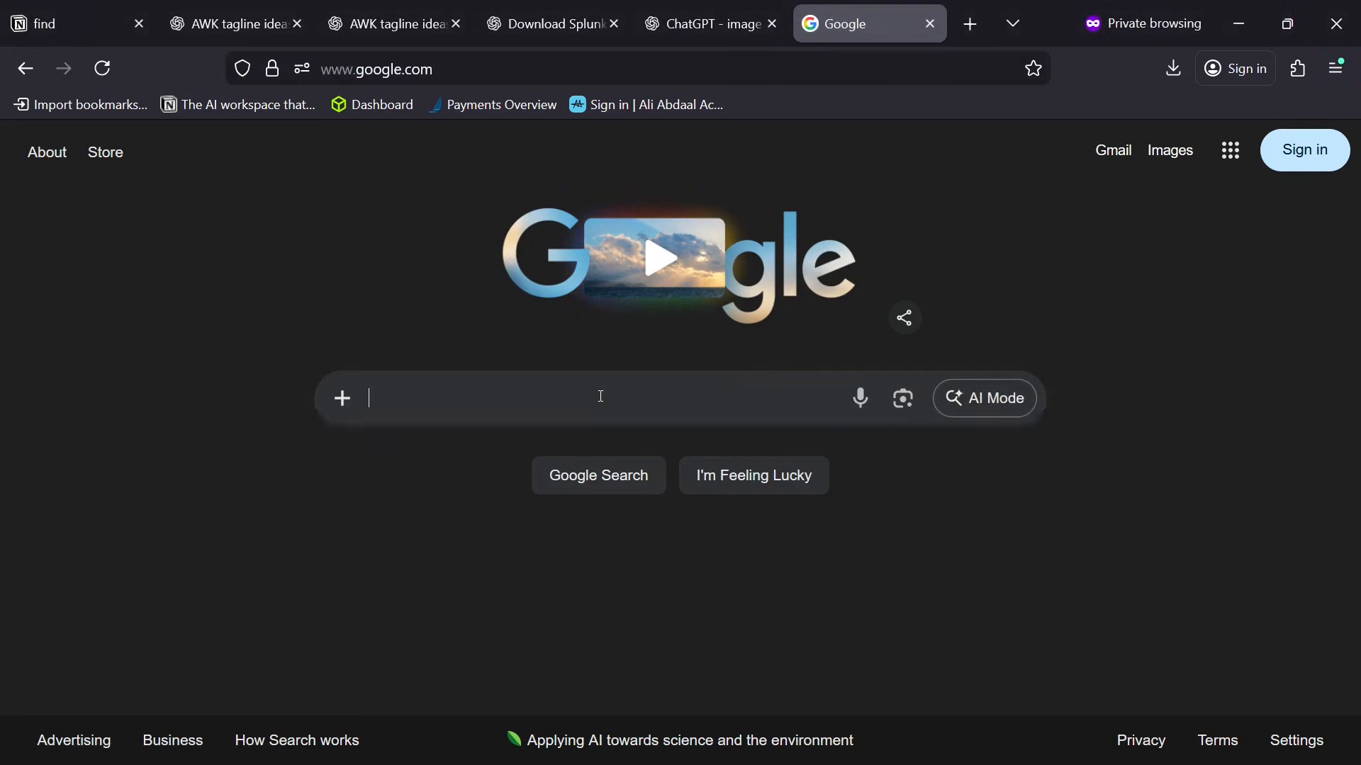
type("ubunt")
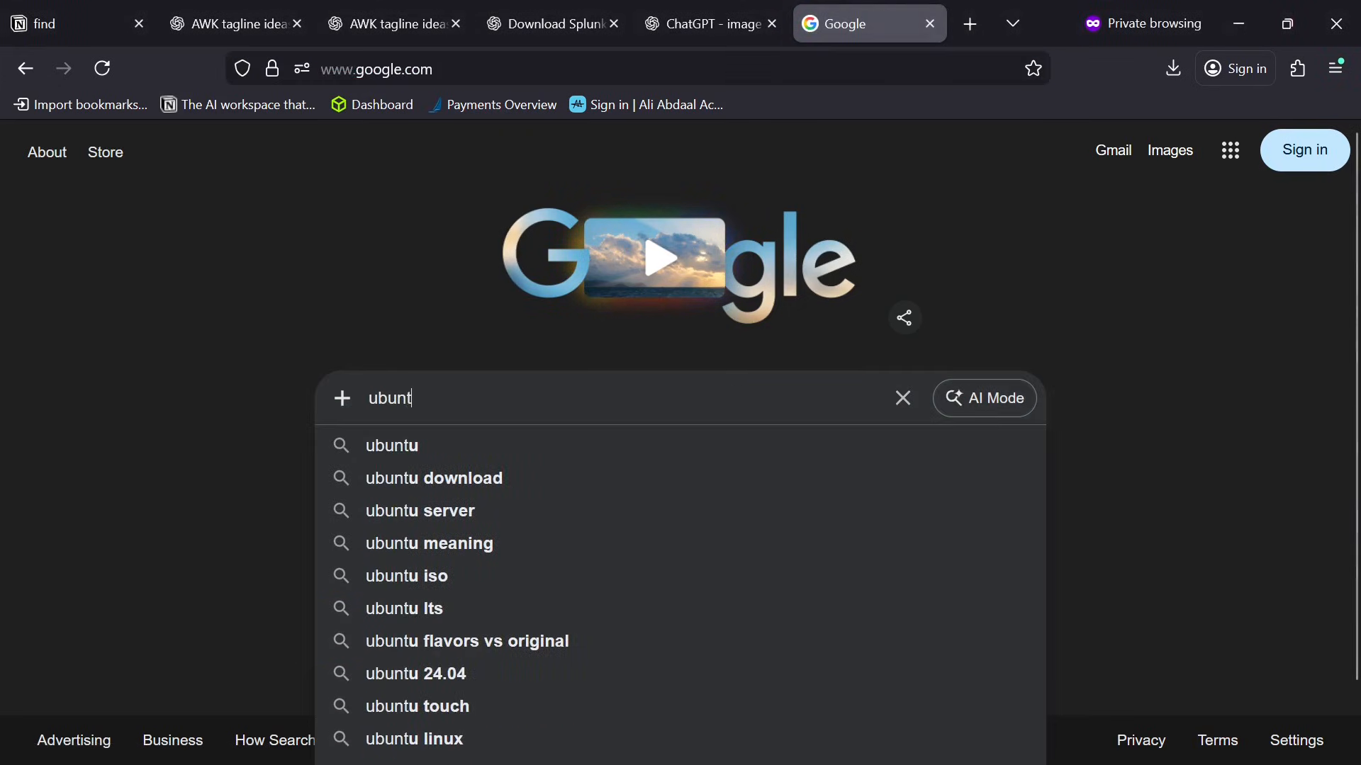
type("u.com/download")
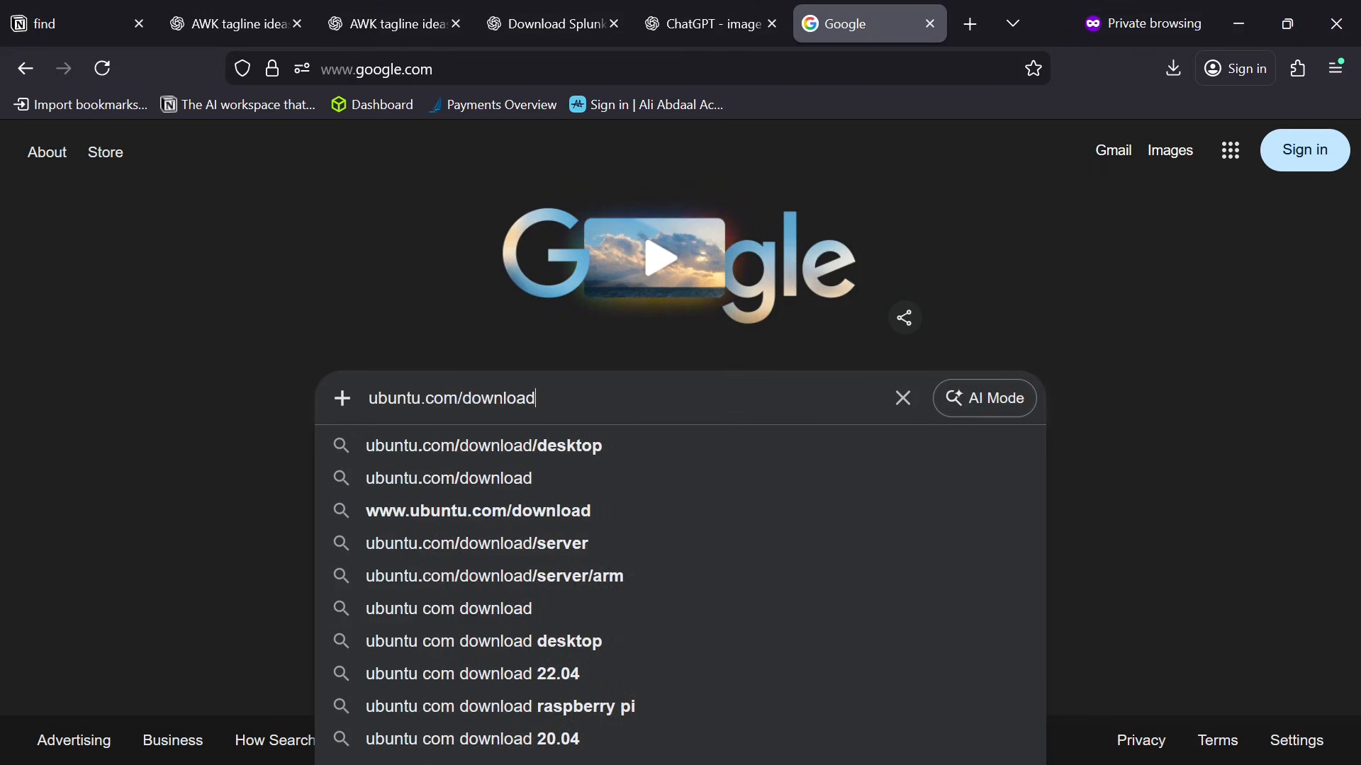
key("Return")
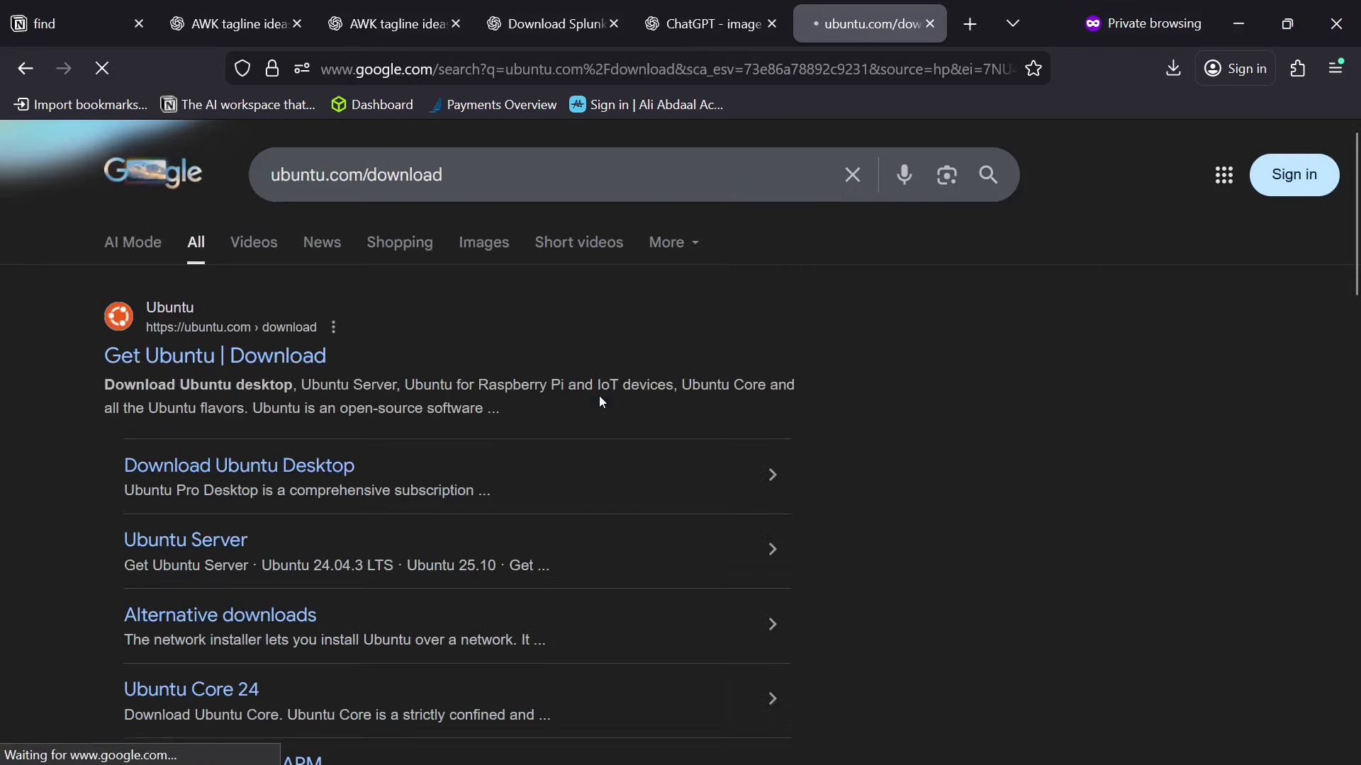
left_click(299, 371)
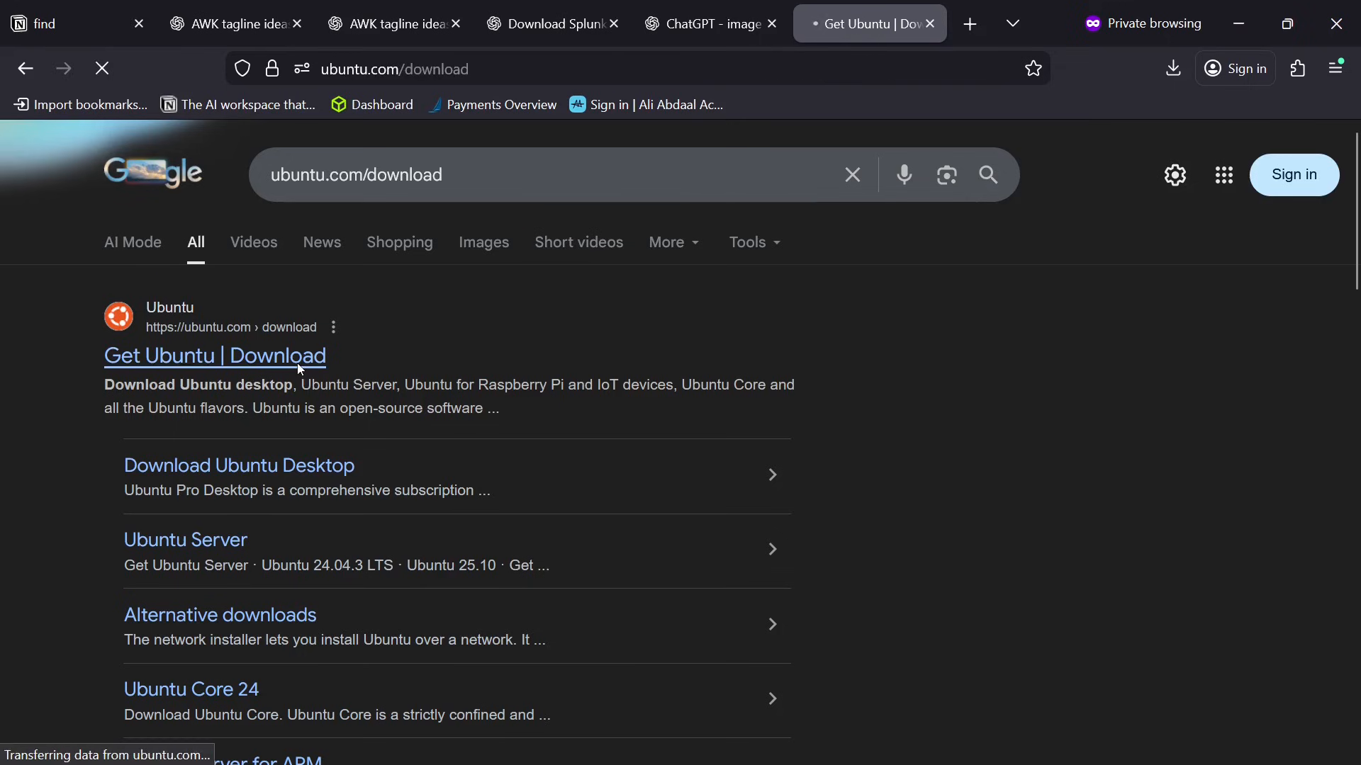
Download the Ubuntu Desktop 24.04.3 LTS image for Intel or AMD 64-bit architecture and dismiss the downloads list.
scroll(922, 319, "down", 5)
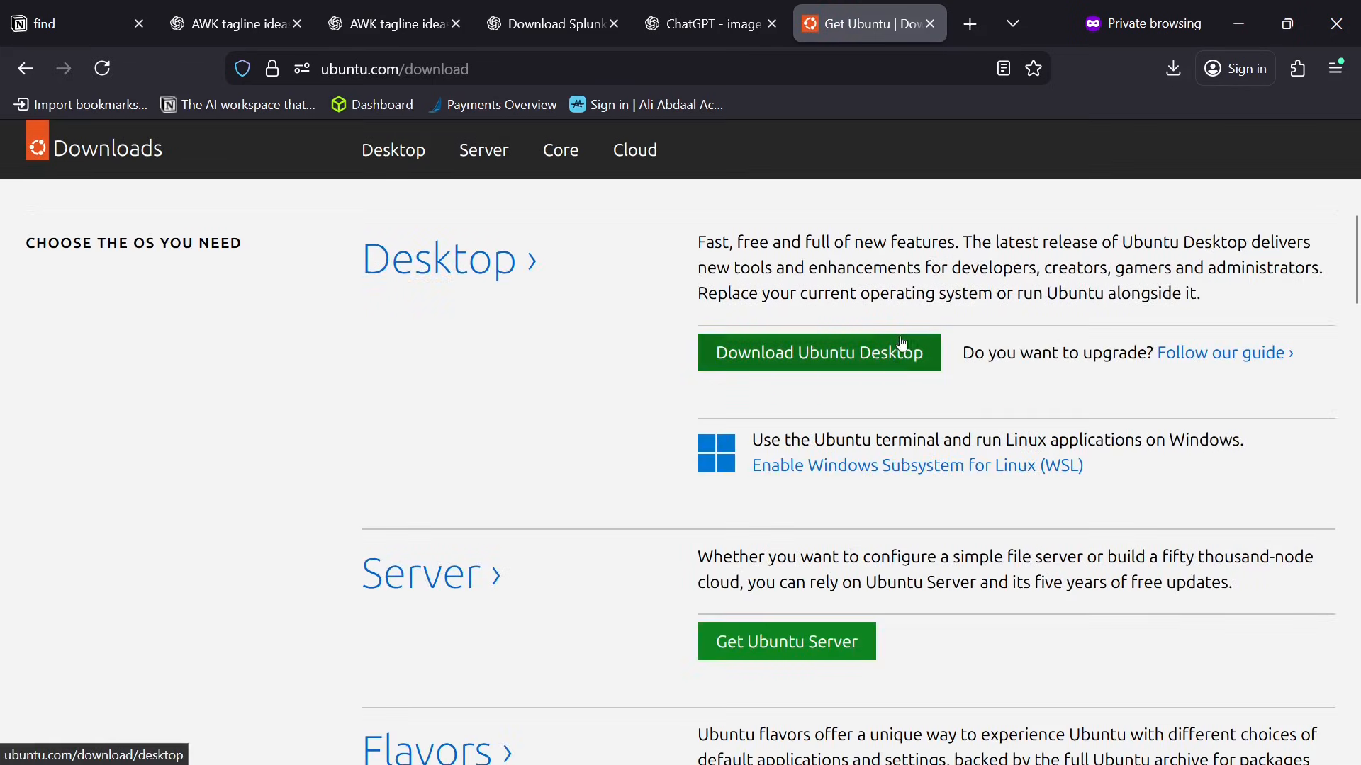
left_click(915, 363)
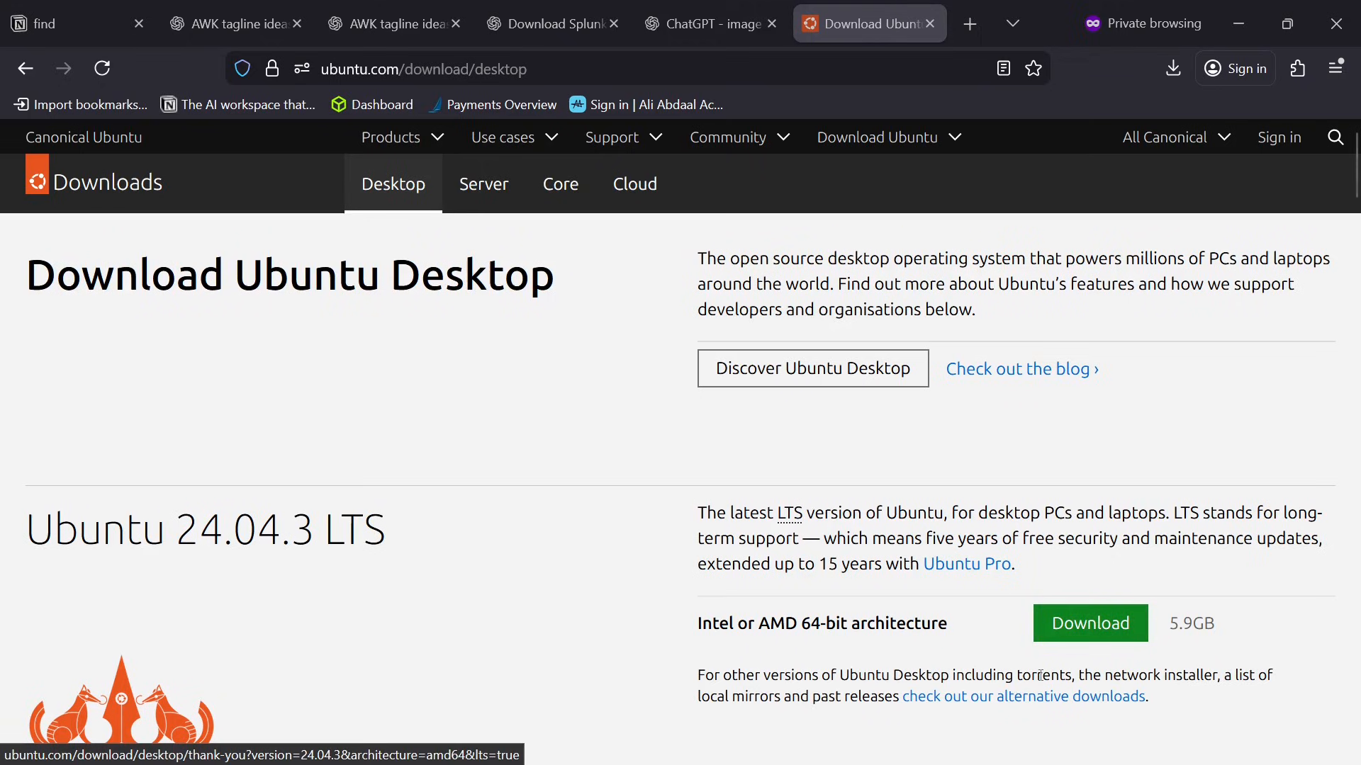
left_click(1077, 626)
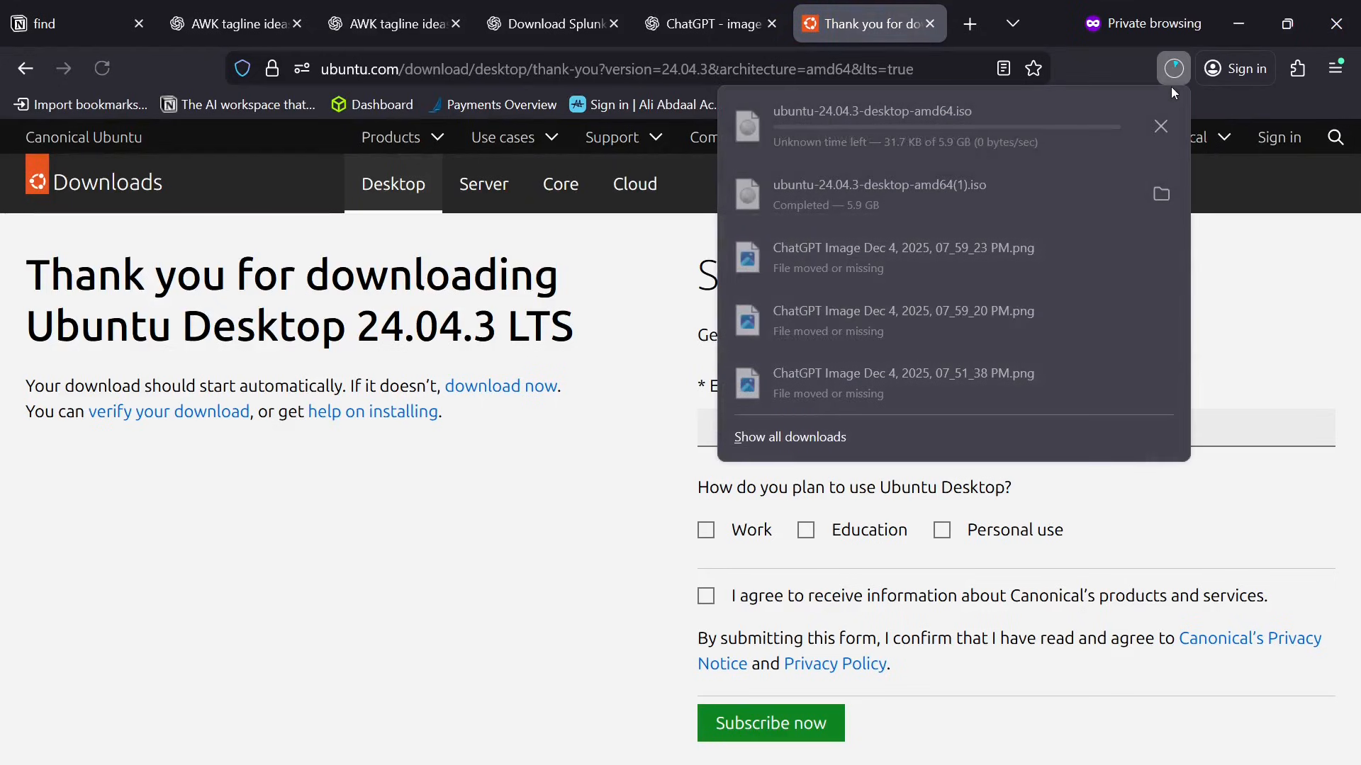
left_click(1252, 194)
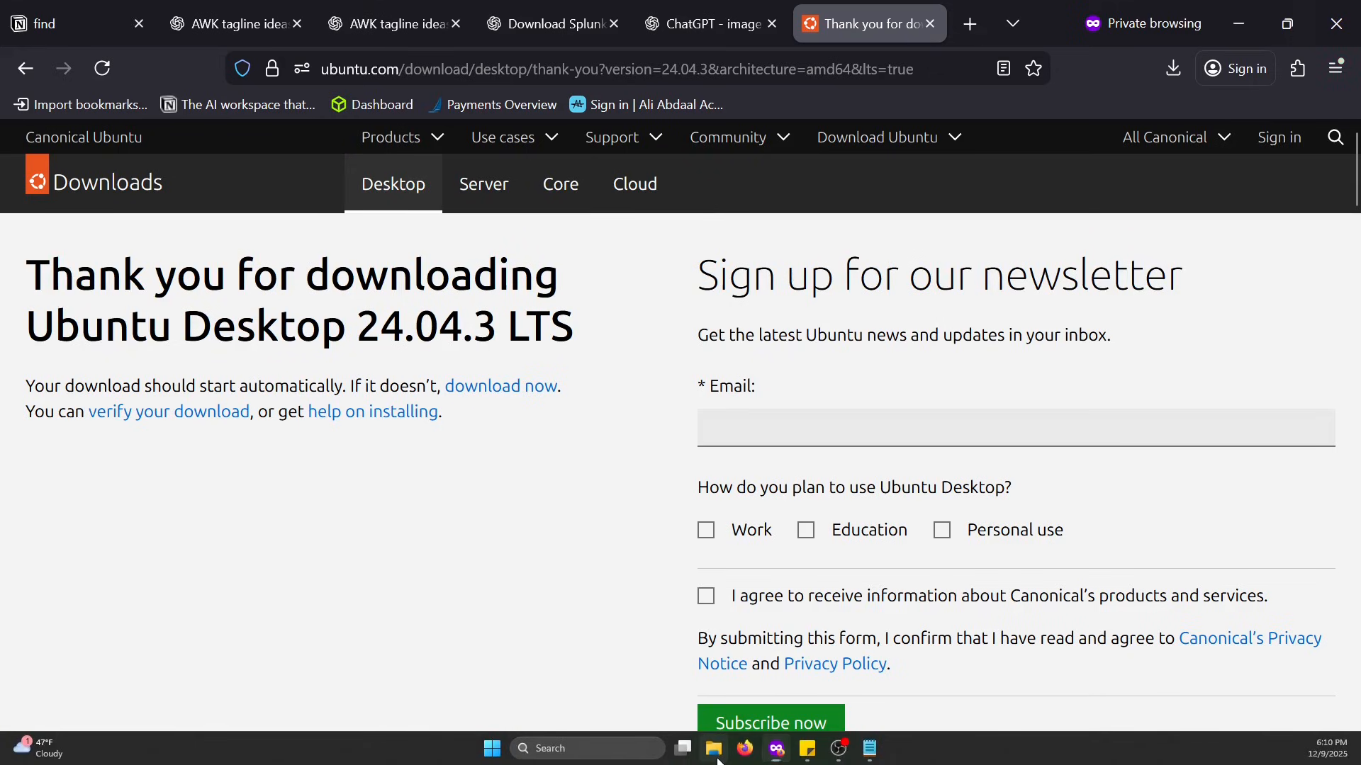
Switch to File Explorer, locate the Ubuntu ISO in Downloads, and open the VMs folder on the C: drive.
left_click(714, 750)
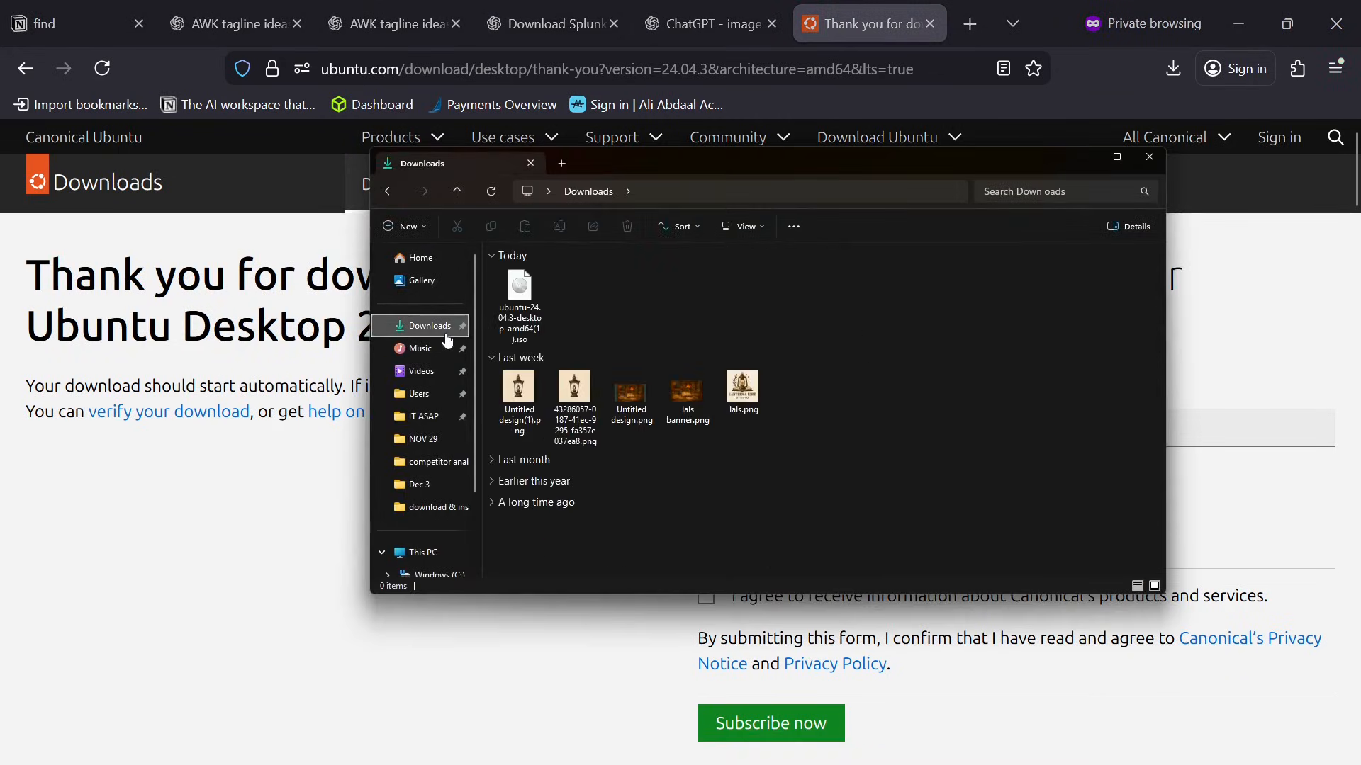
left_click(528, 305)
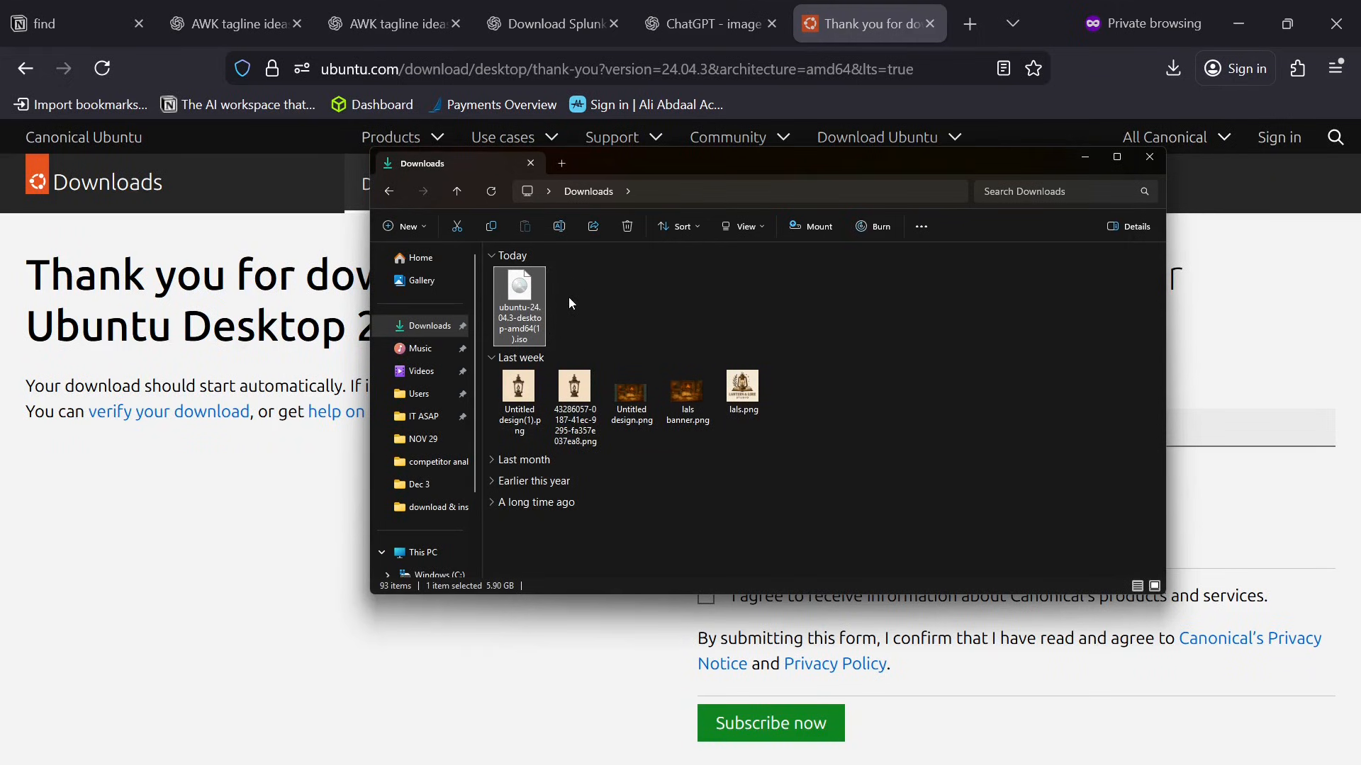
scroll(448, 482, "down", 3)
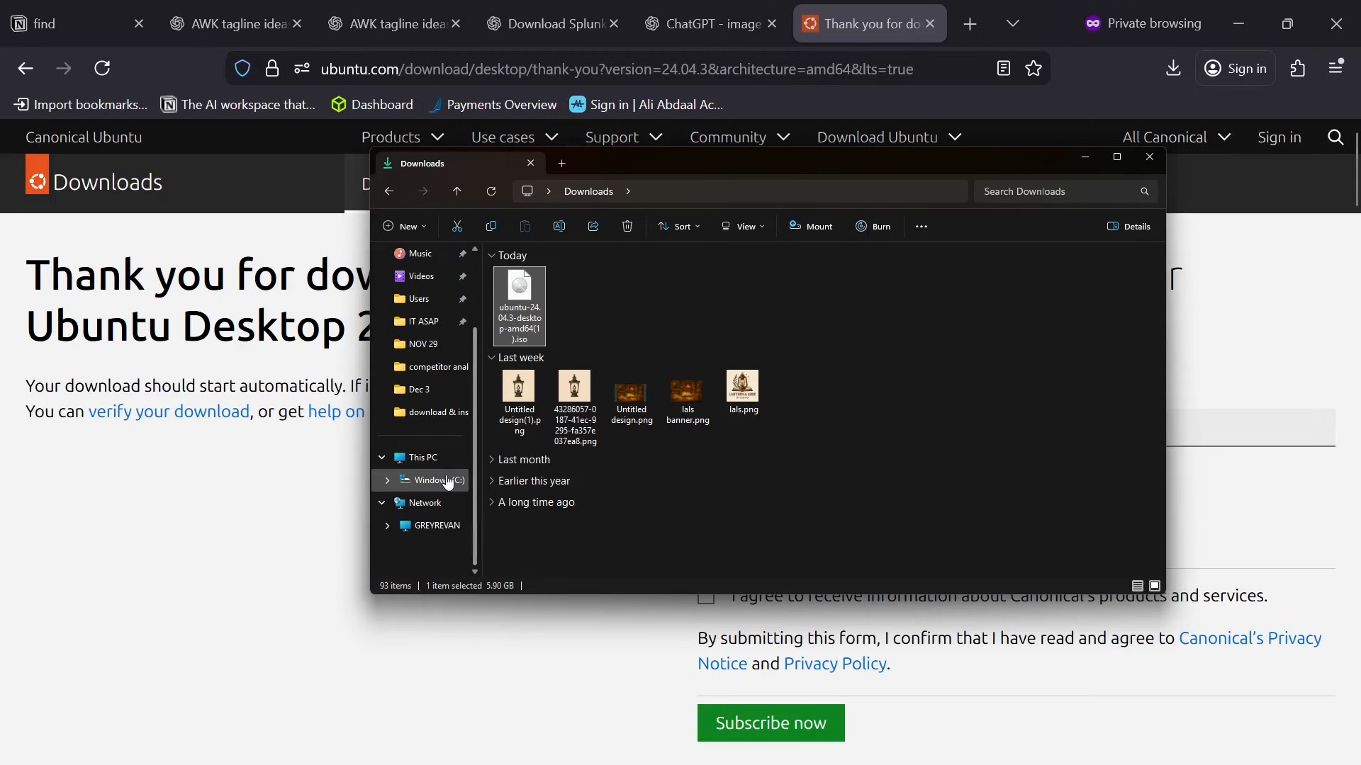
left_click(448, 482)
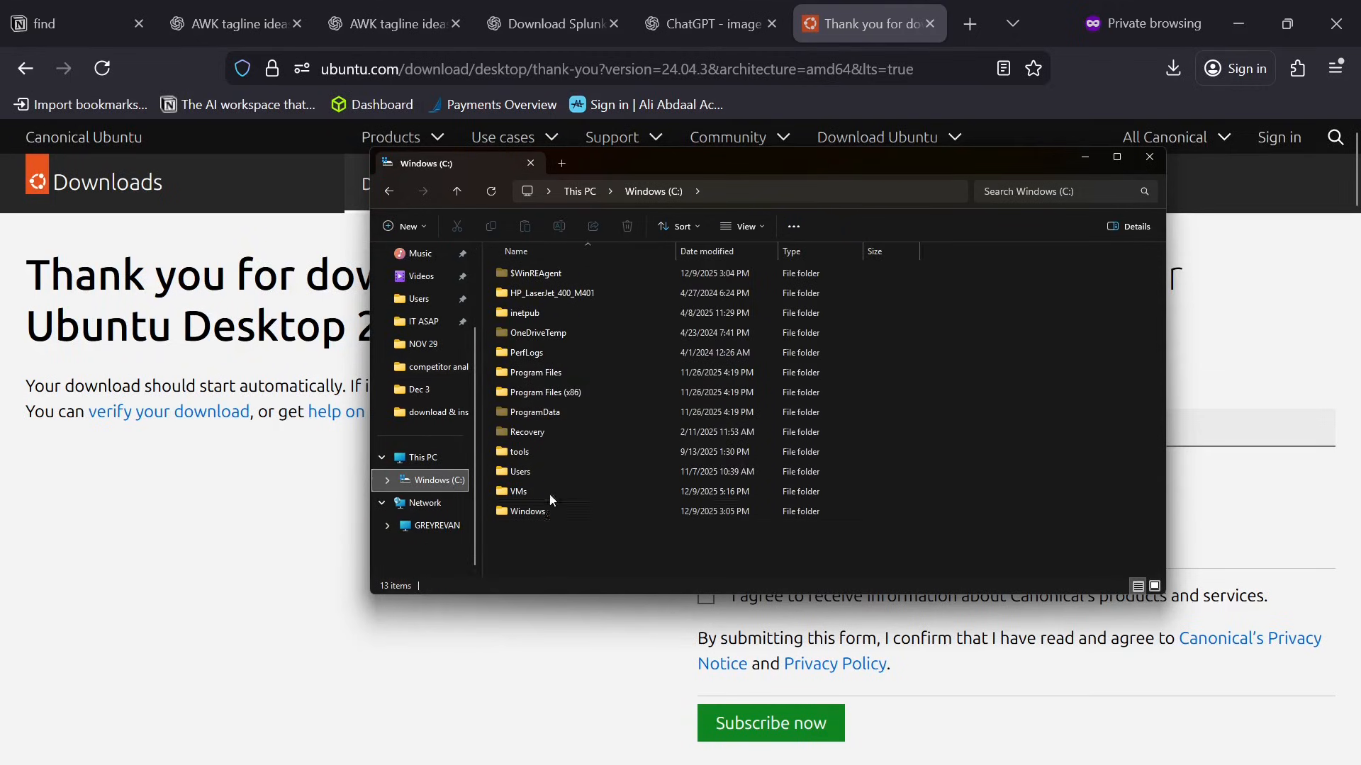
mouse_move(539, 497)
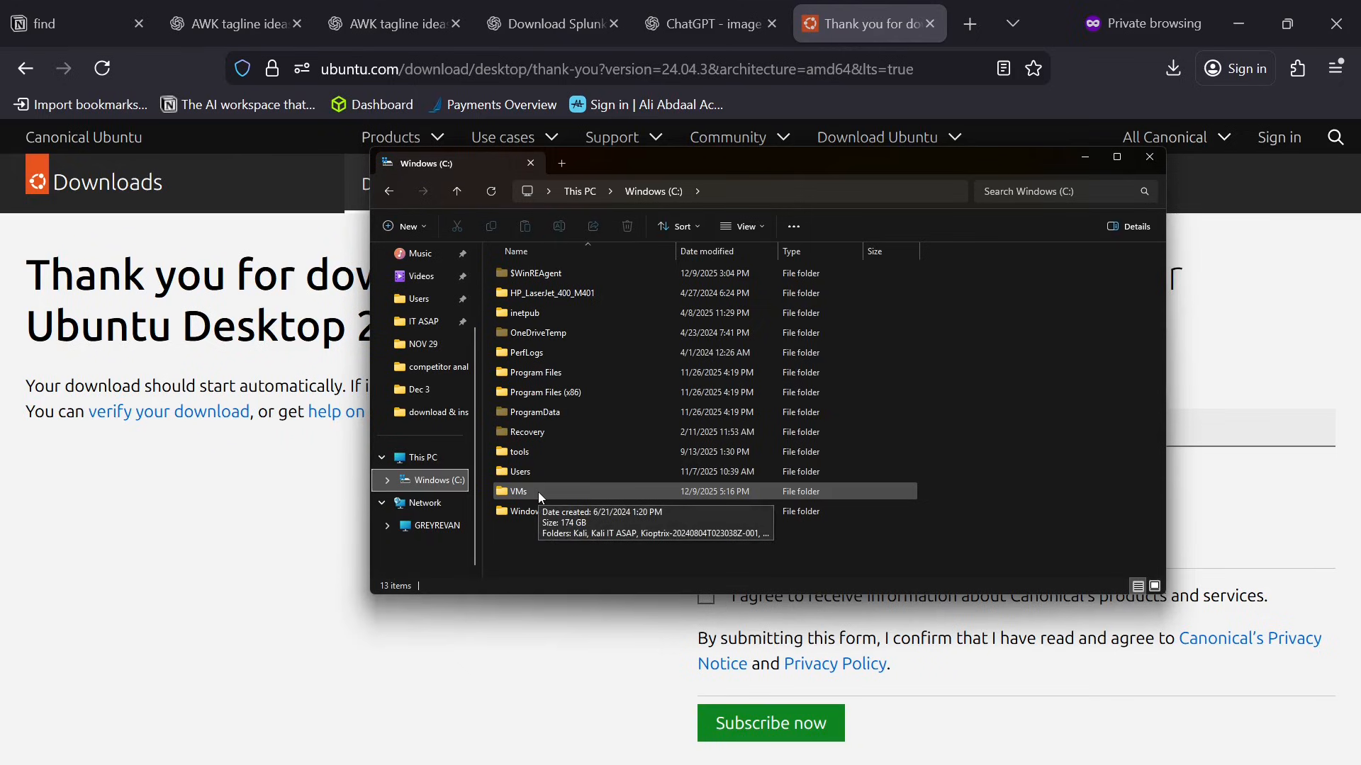
double_click(538, 491)
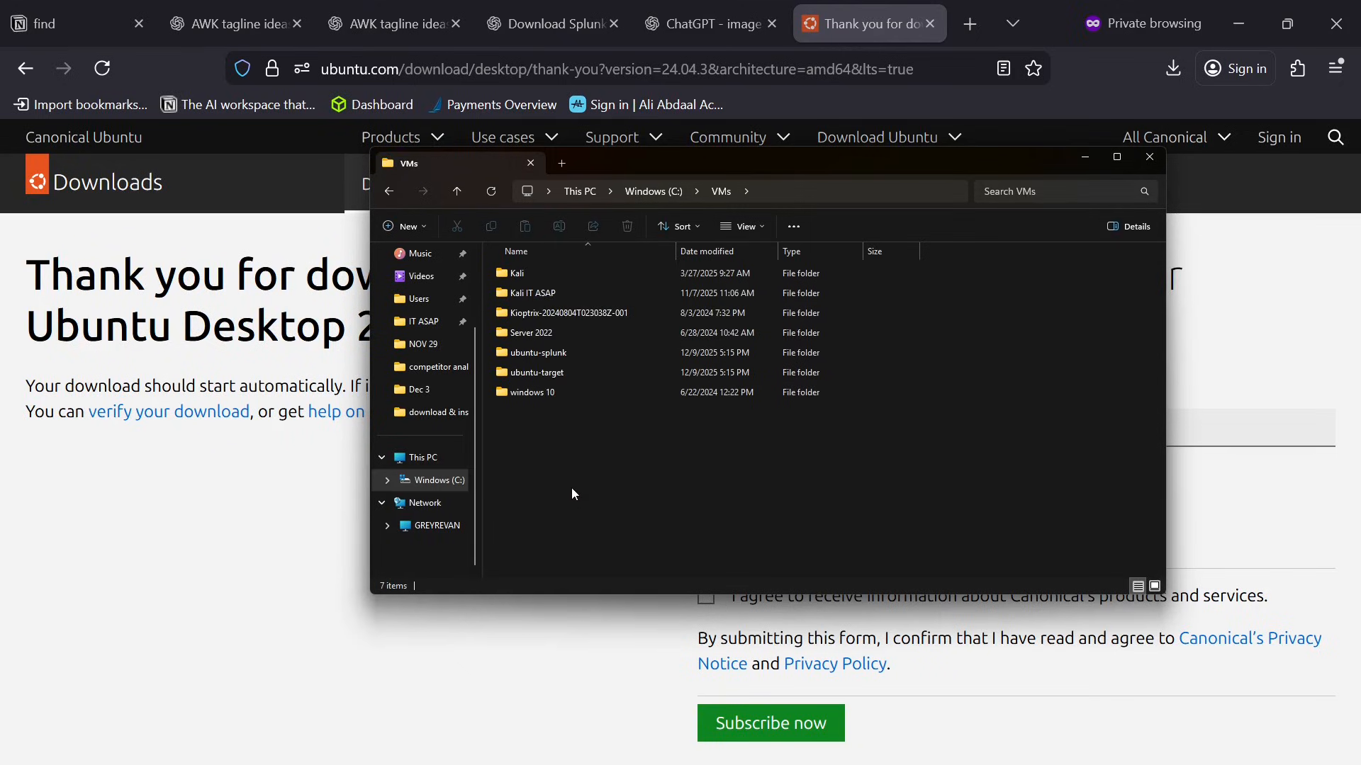
Create a new folder named ubuntu-splunk inside the VMs folder.
right_click(669, 453)
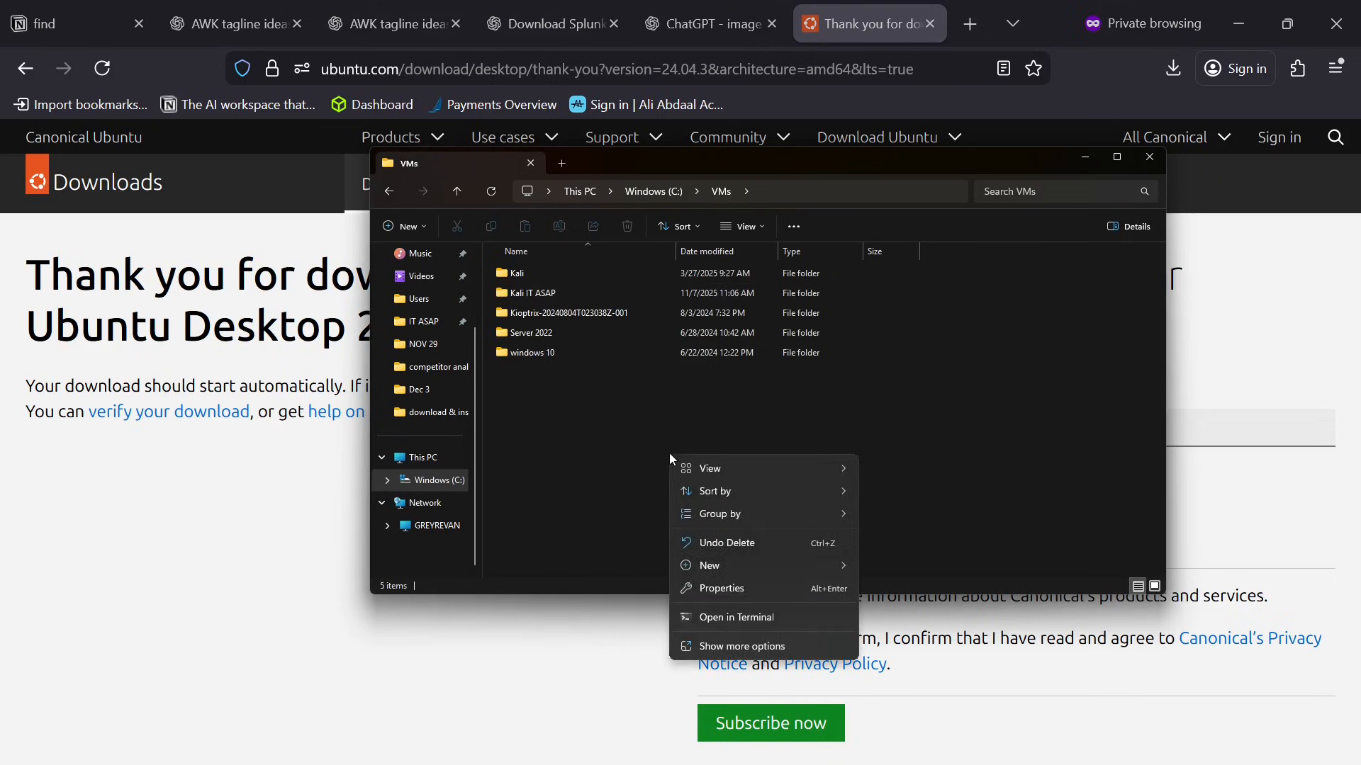
mouse_move(746, 567)
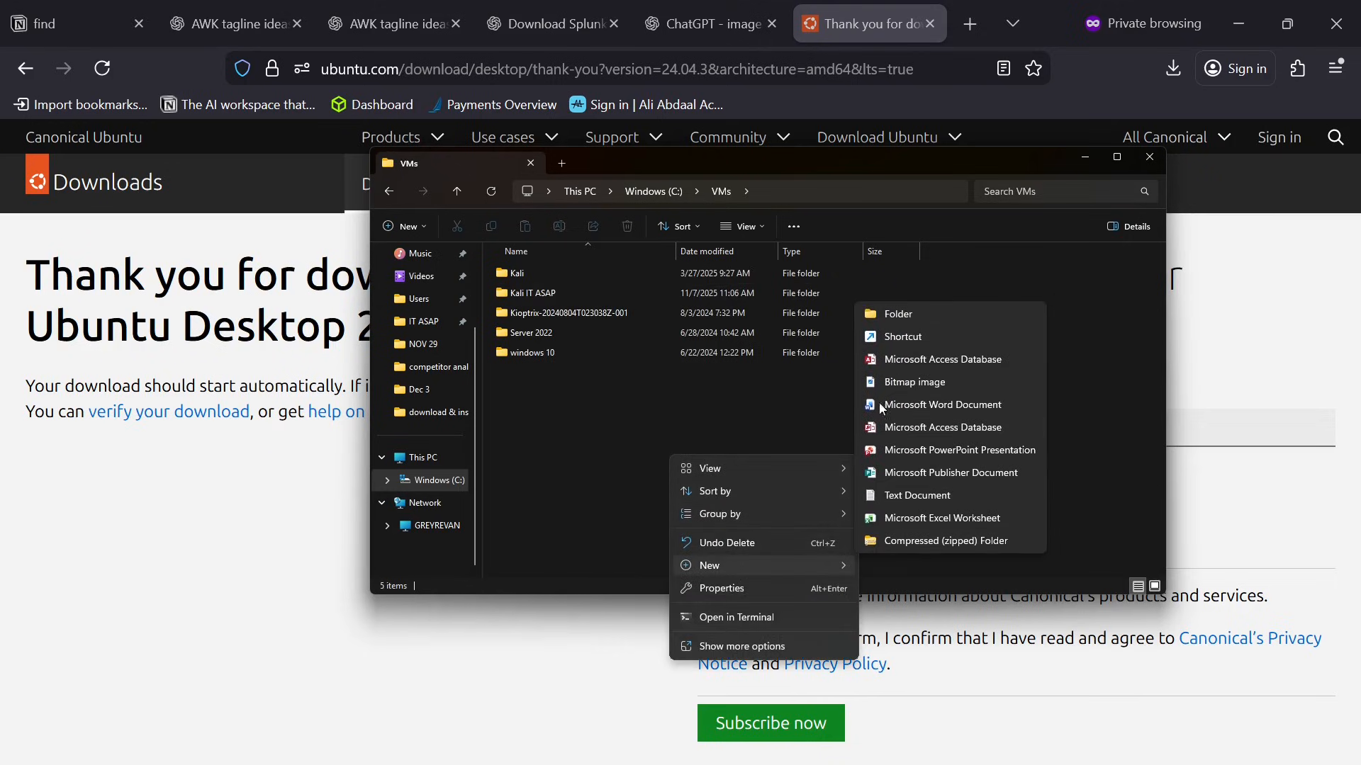
left_click(899, 315)
type("ub")
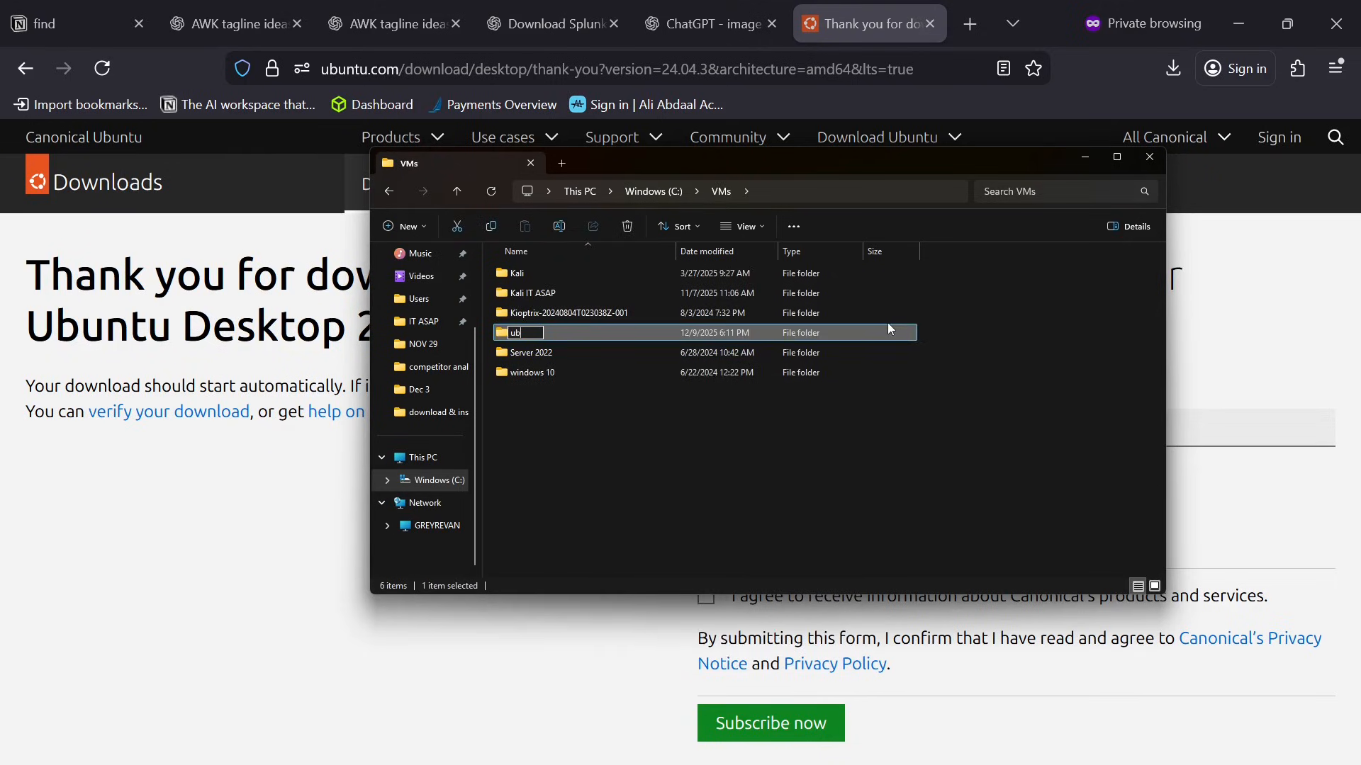
type("untu-splunk")
key("Return")
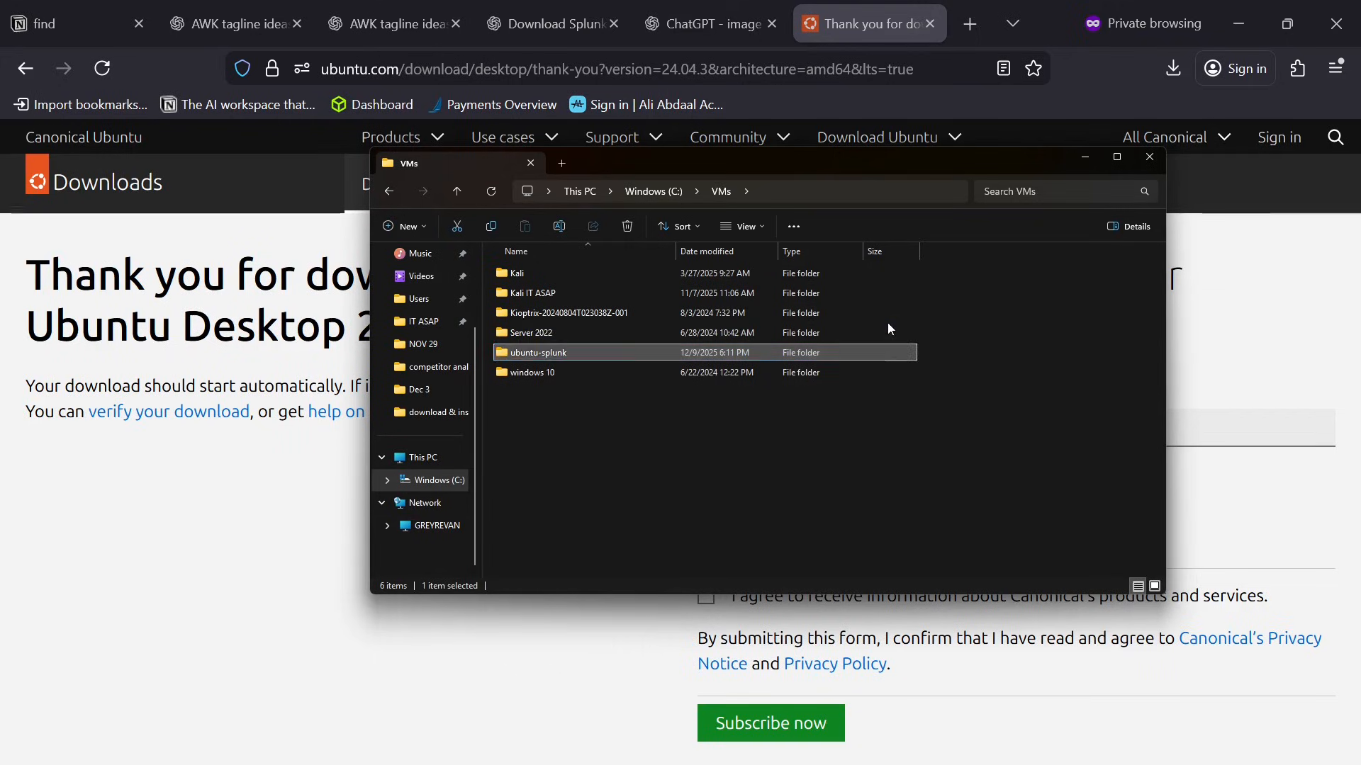
Create a second new folder named ubuntu-target inside the VMs folder.
right_click(777, 445)
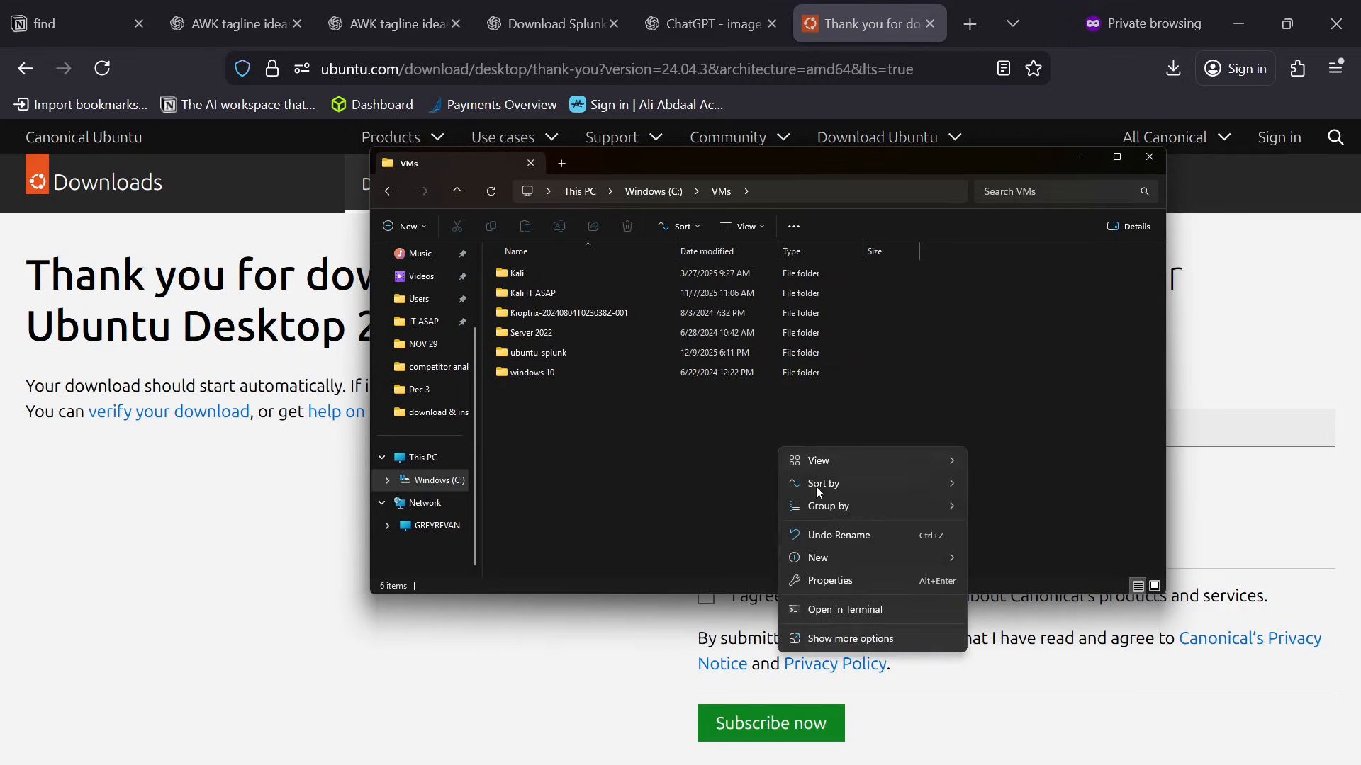
mouse_move(870, 558)
left_click(1015, 309)
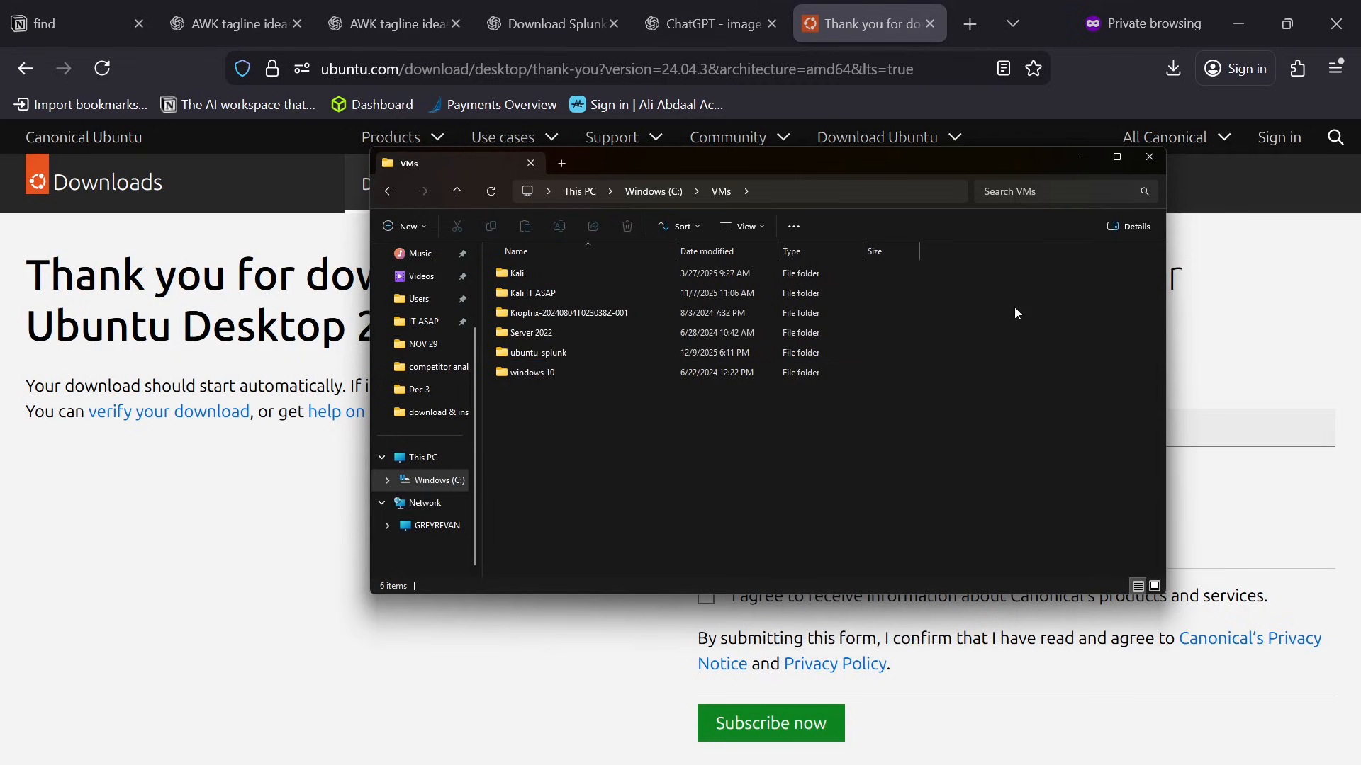
type("ubu")
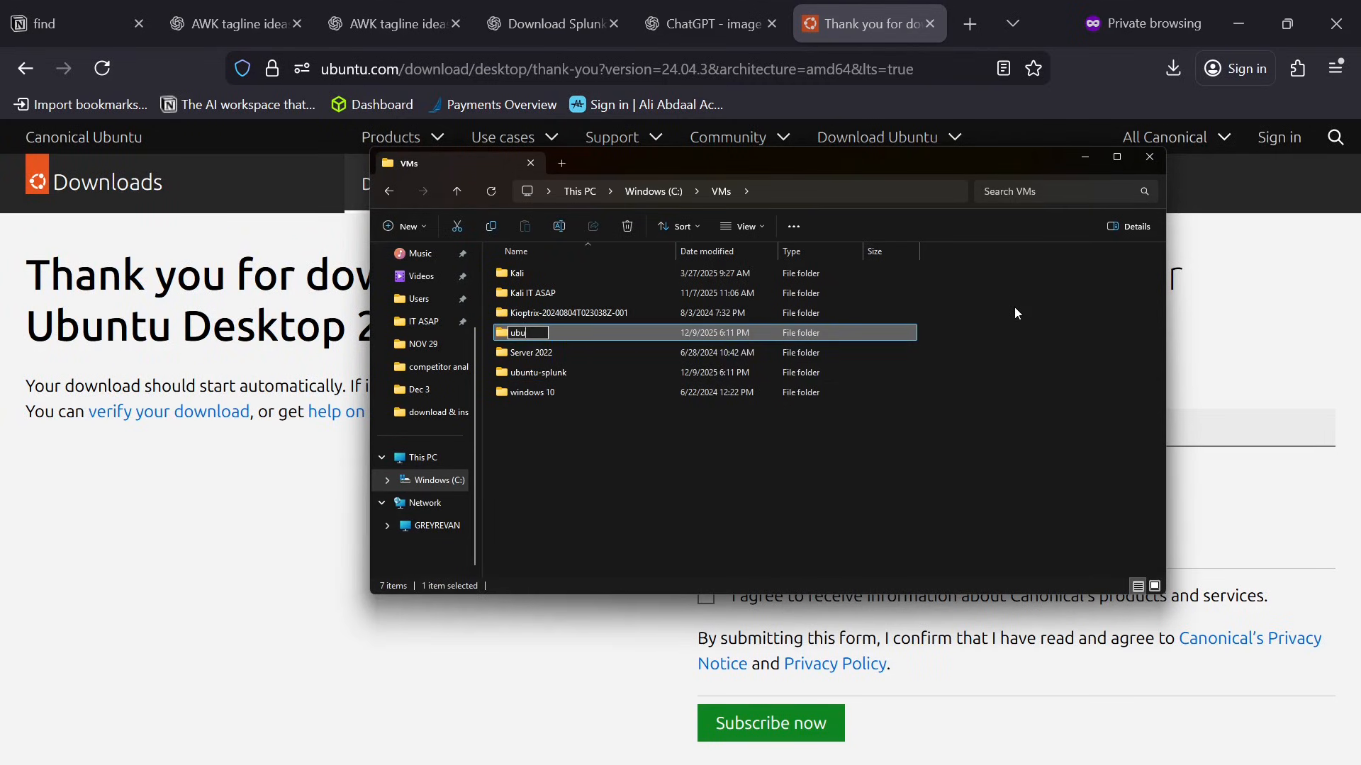
type("ntu-target")
key("Return")
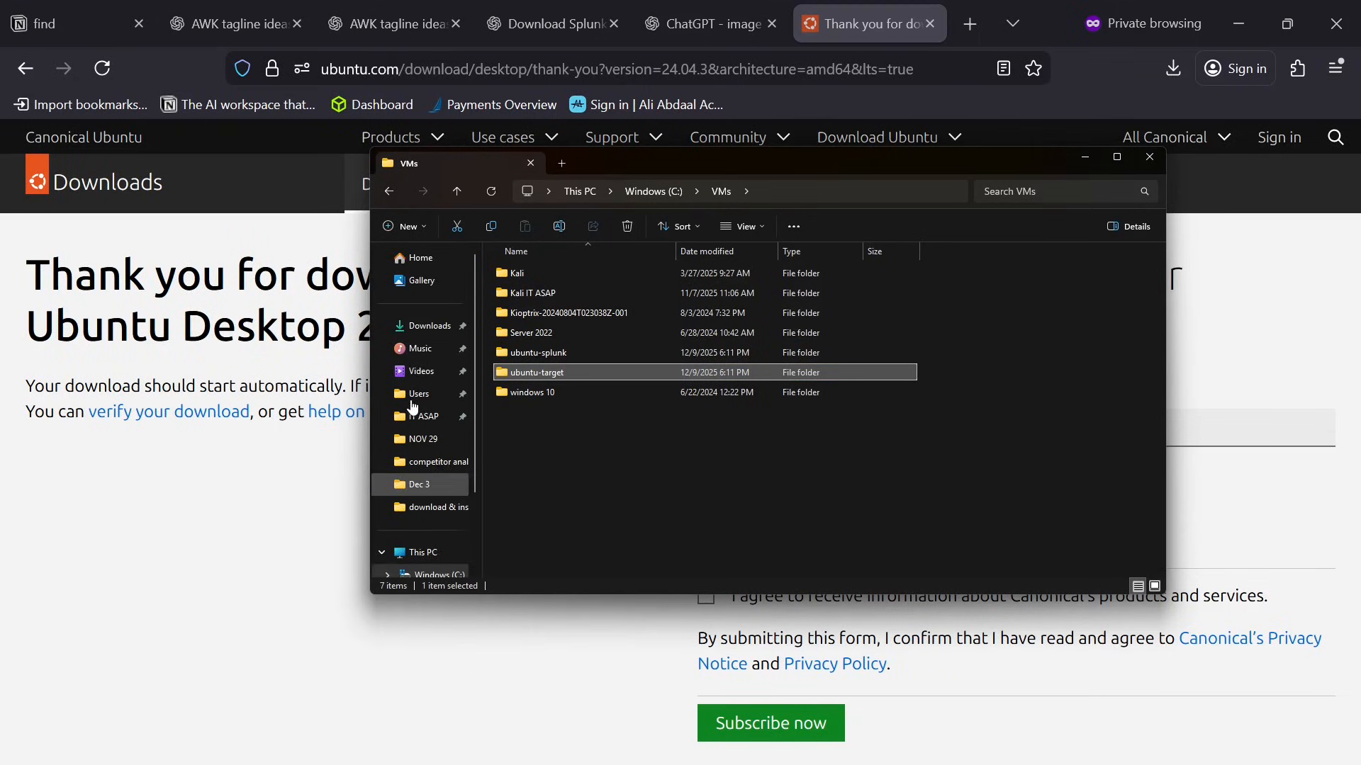
Move the Ubuntu 24.04.3 desktop ISO from Downloads into the ubuntu-splunk folder under C:\VMs.
scroll(398, 405, "up", 2)
left_click(448, 328)
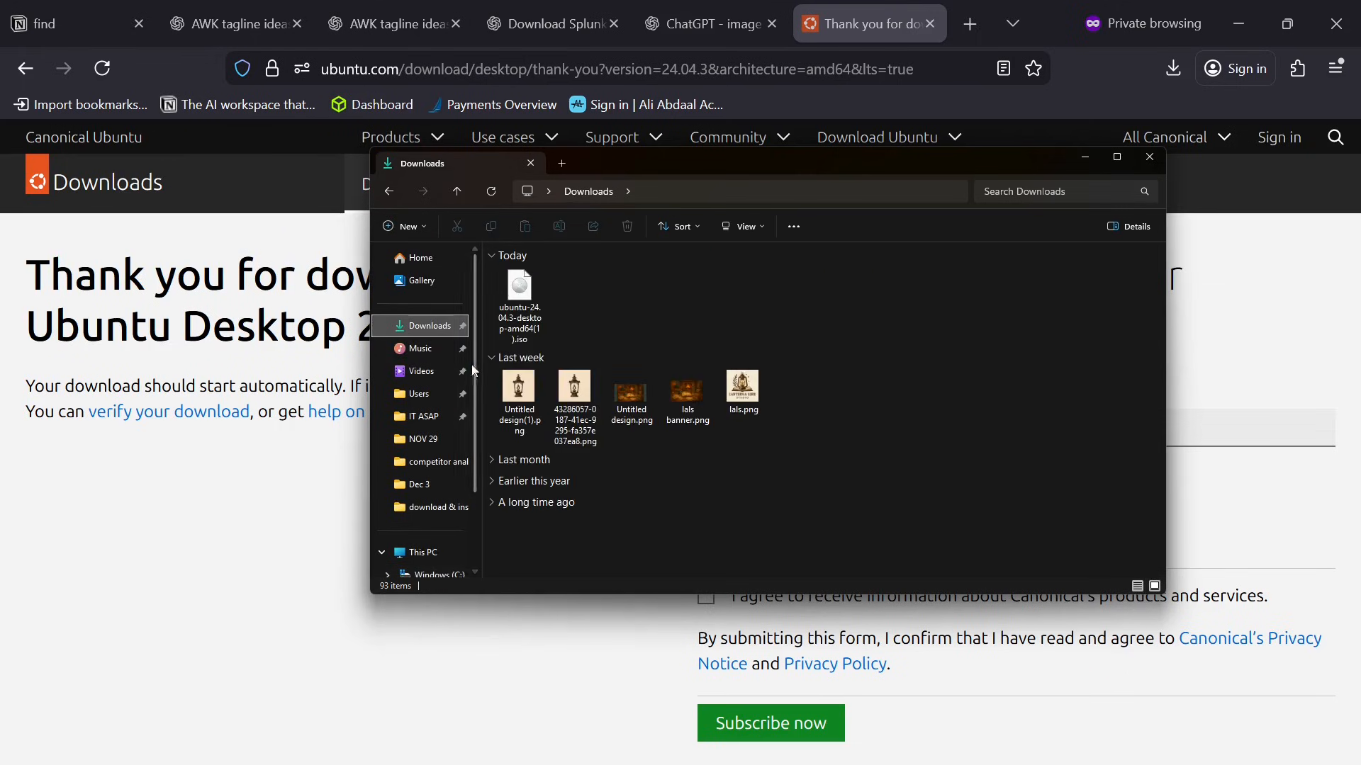
right_click(533, 291)
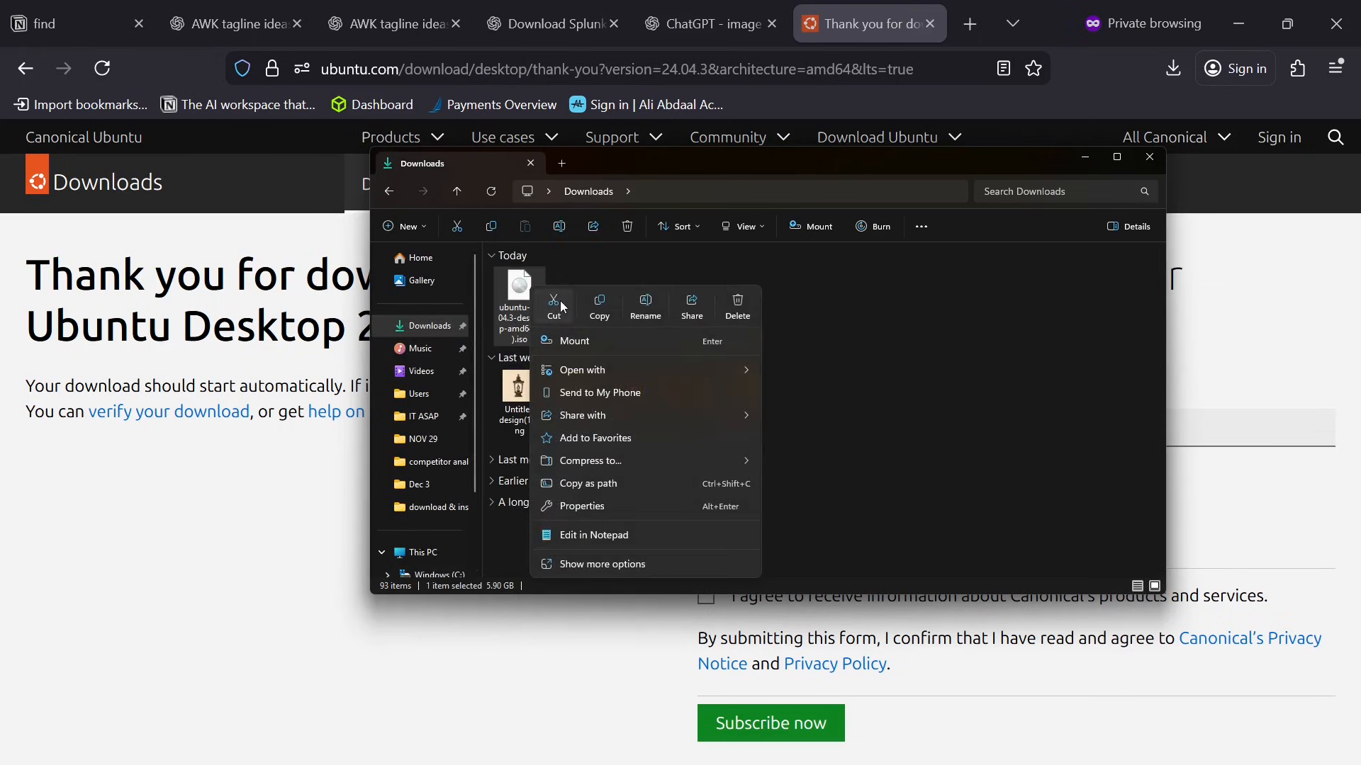
left_click(558, 304)
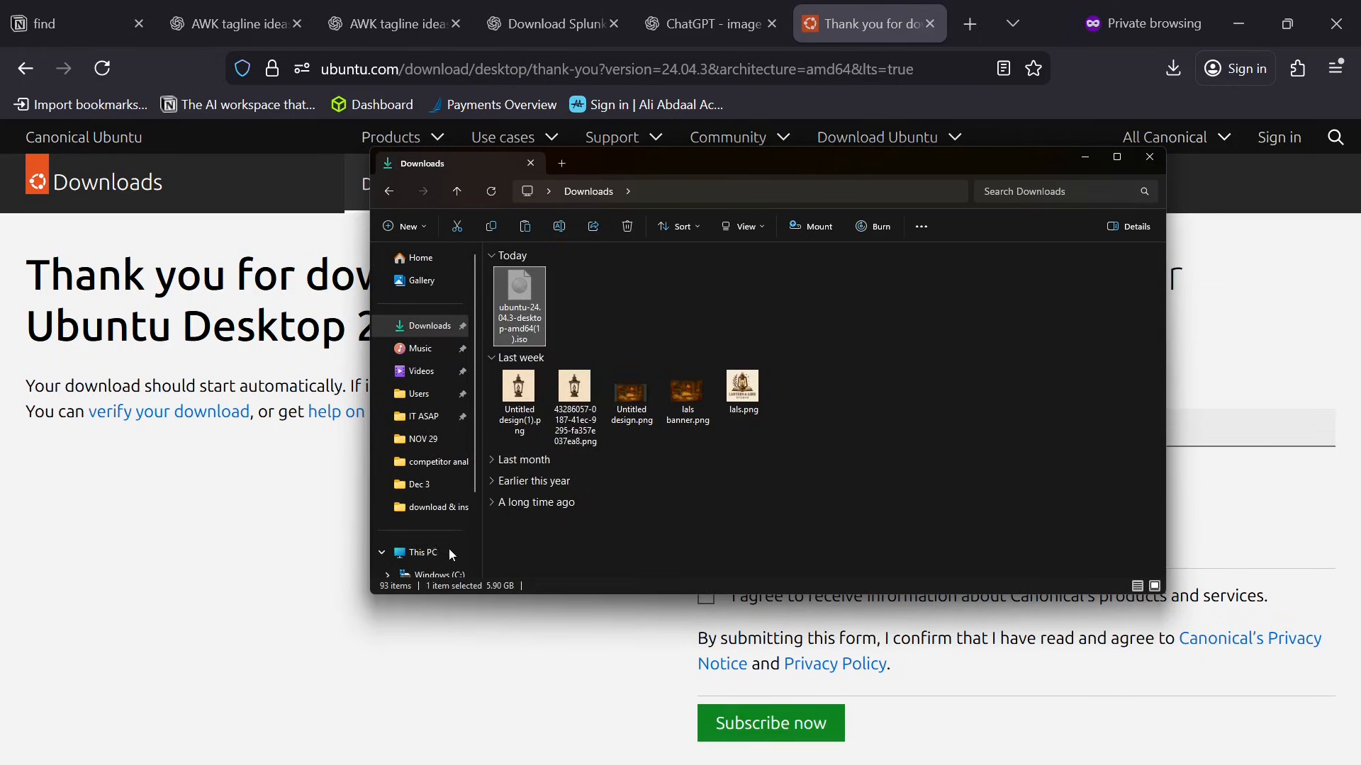
scroll(447, 510, "down", 2)
left_click(444, 486)
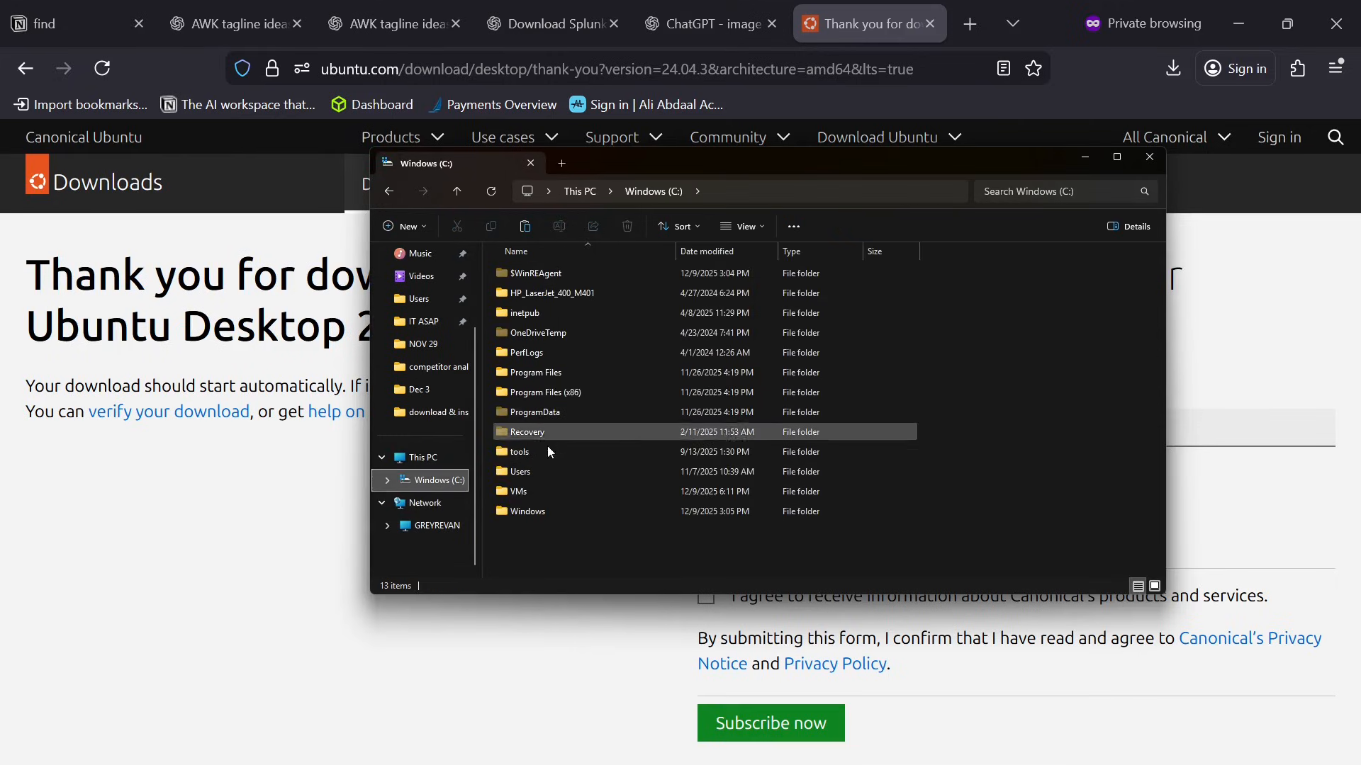
double_click(541, 491)
double_click(574, 354)
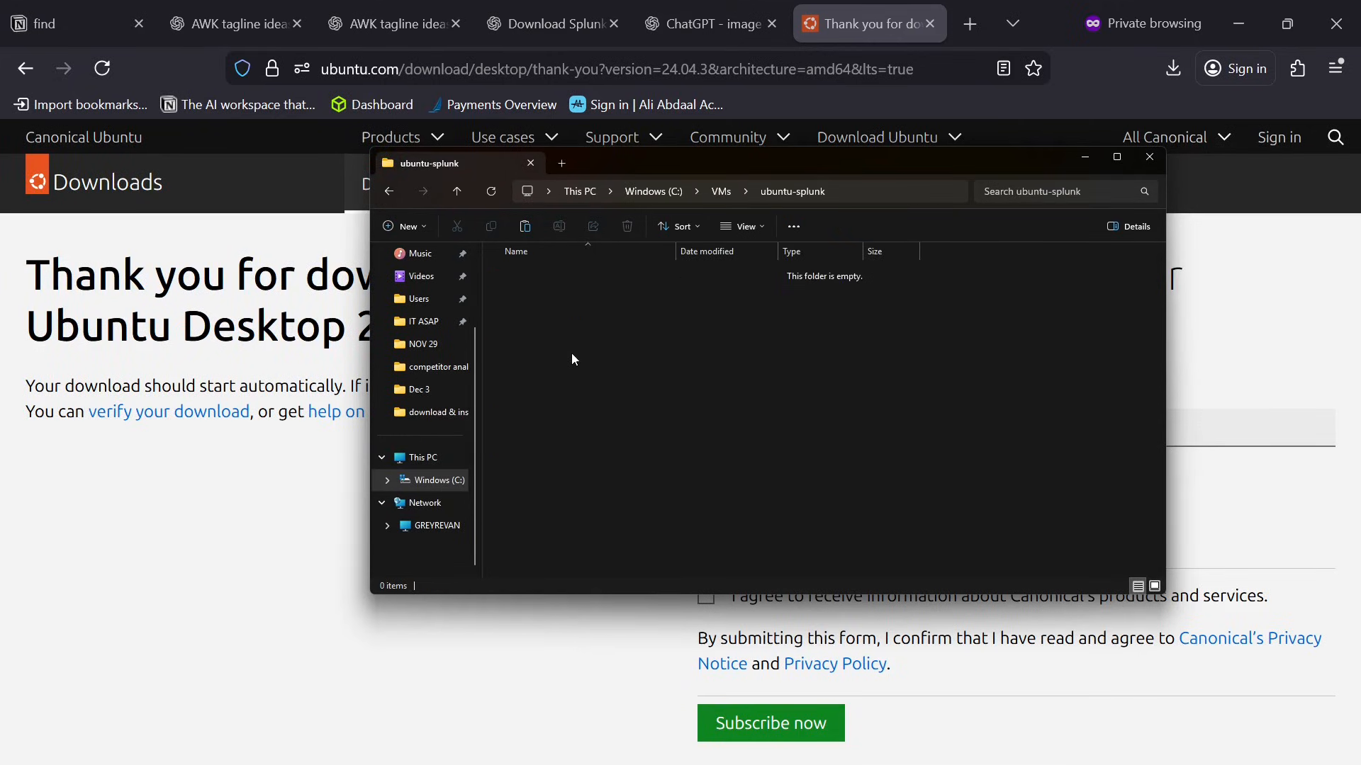
right_click(603, 360)
left_click(623, 375)
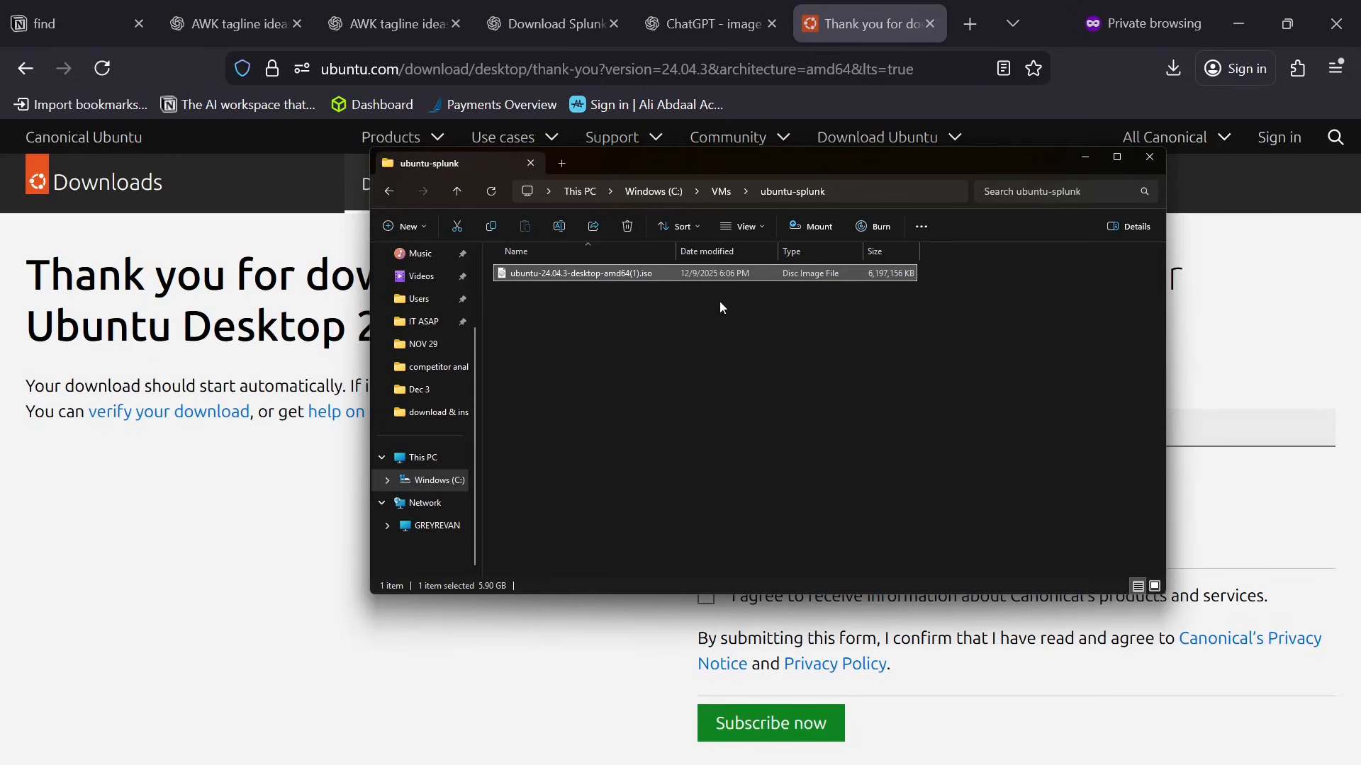
Copy the Ubuntu ISO from ubuntu-splunk into the ubuntu-target folder, and reopen ubuntu-splunk to check that its ISO is still there.
left_click(721, 193)
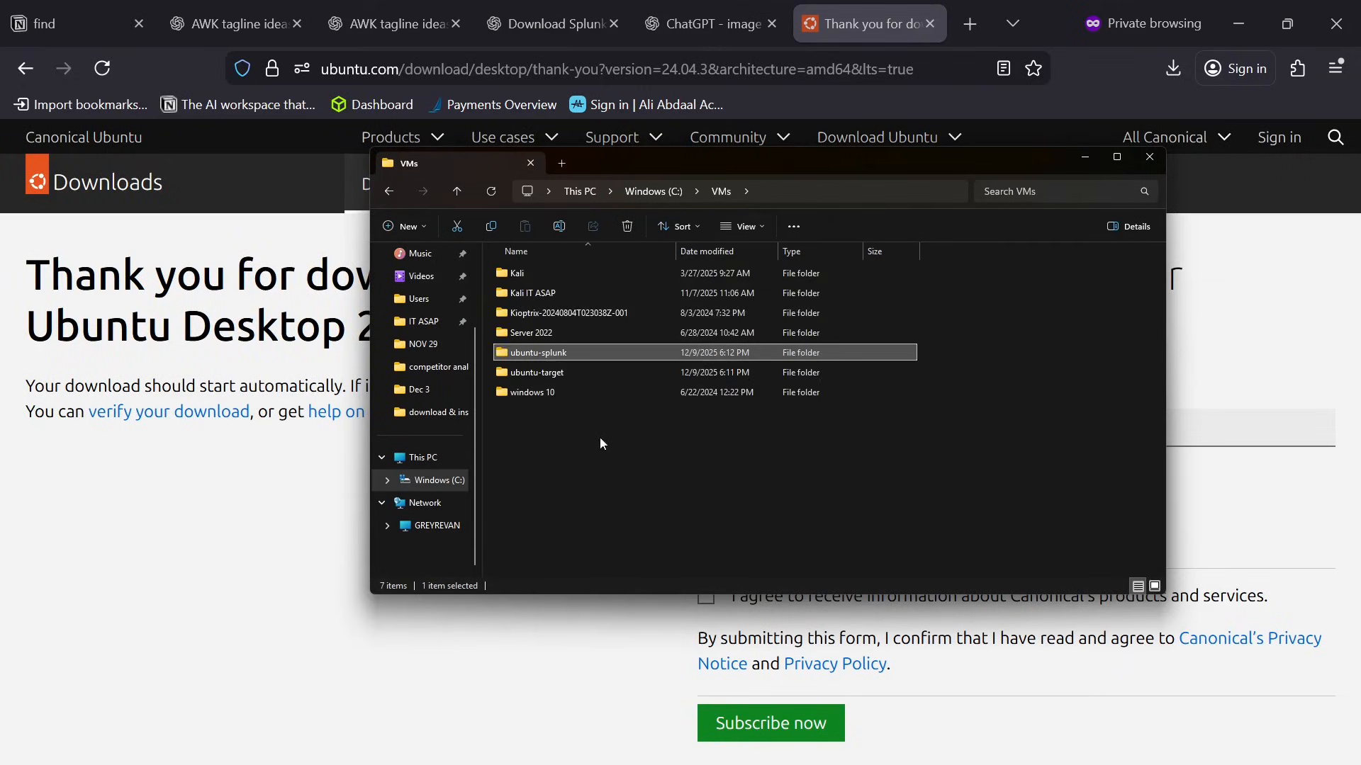
double_click(595, 377)
right_click(634, 377)
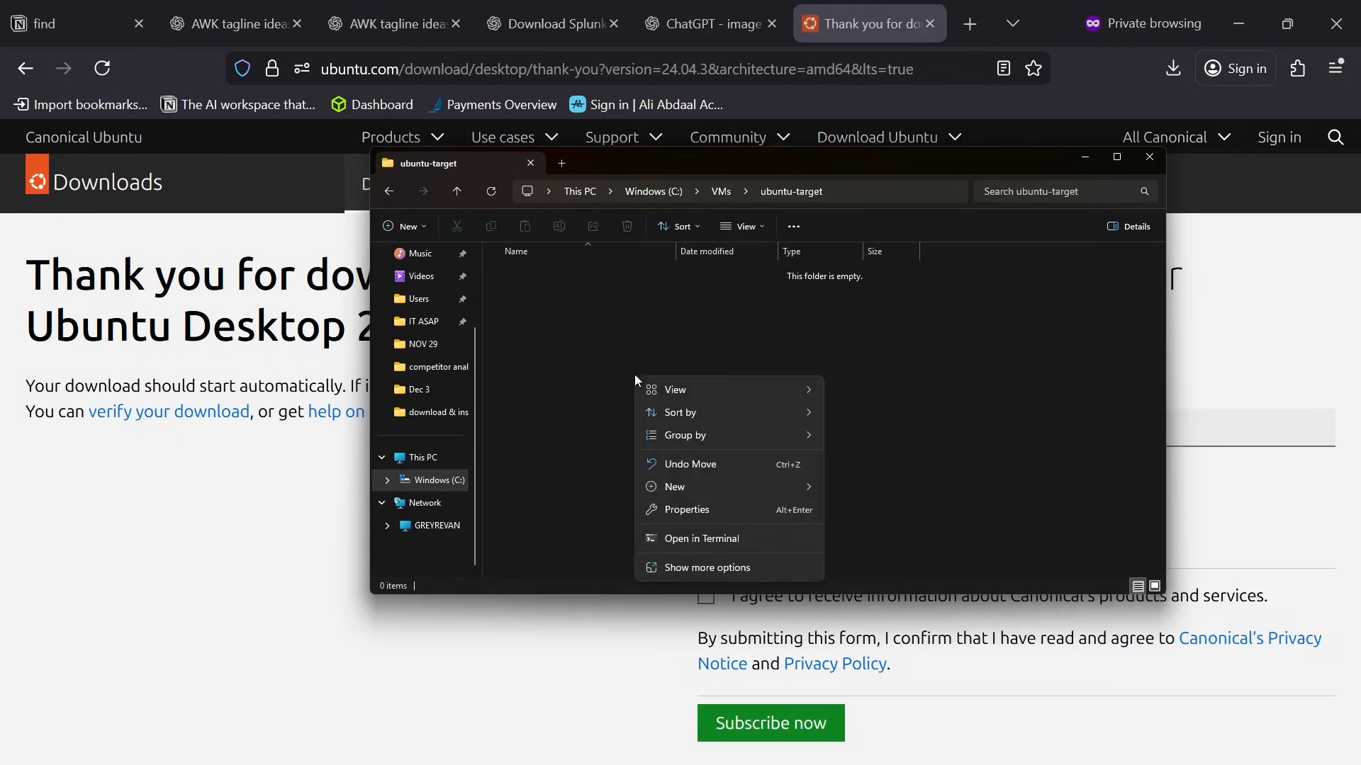
left_click(593, 447)
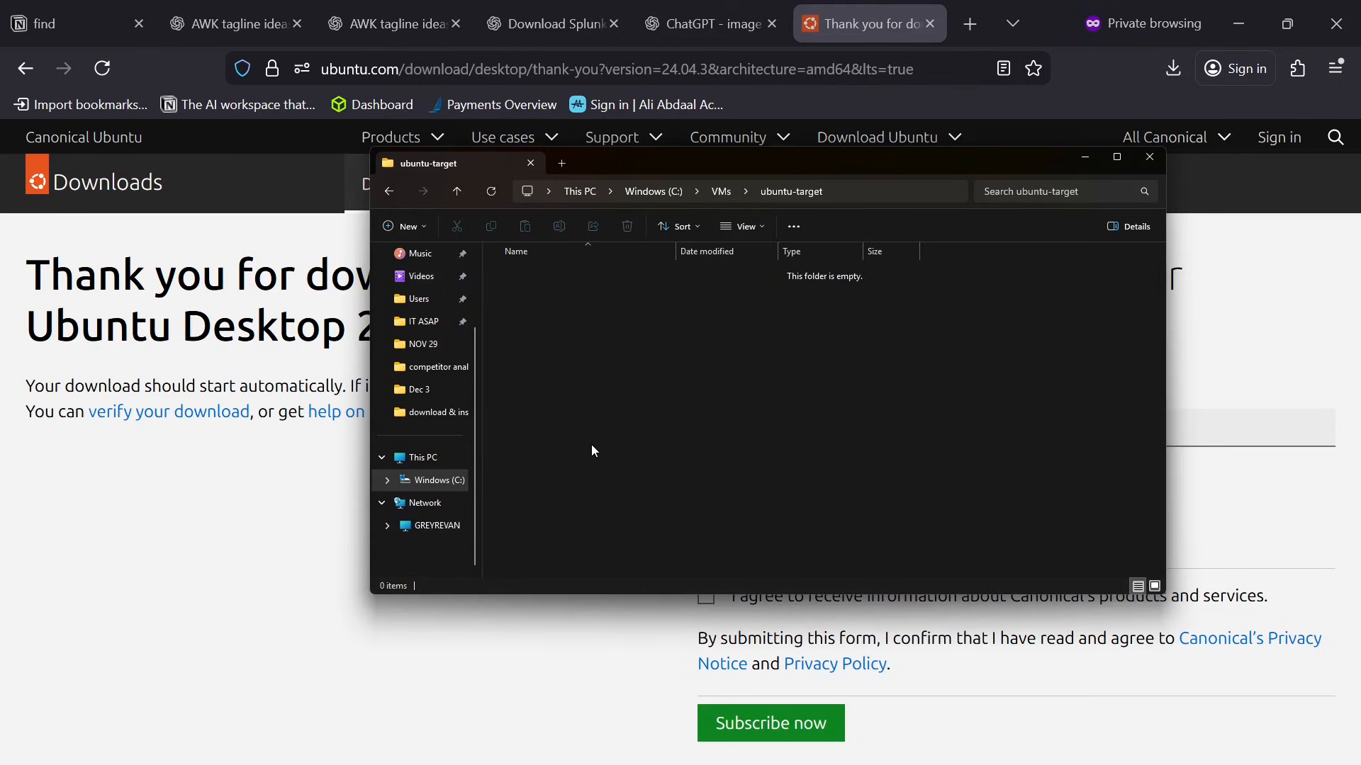
right_click(598, 368)
left_click(622, 392)
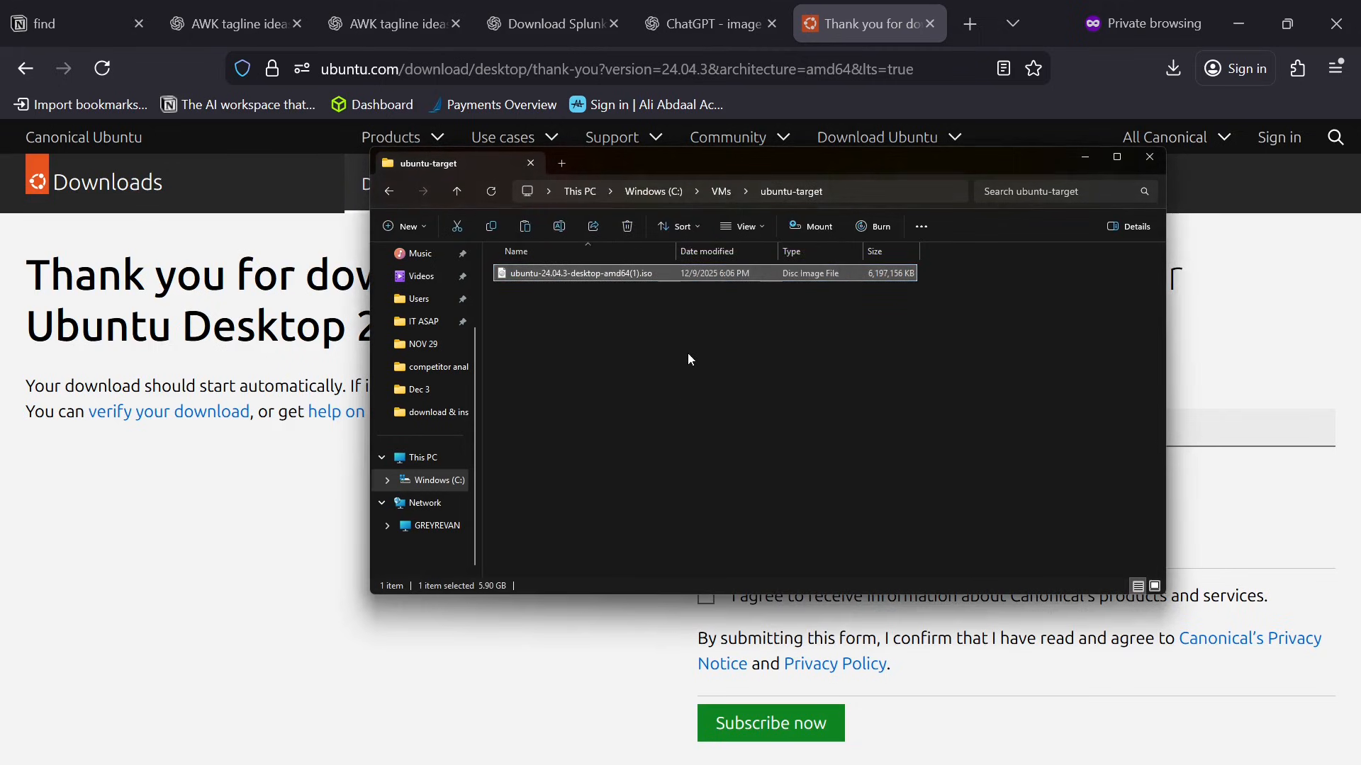
left_click(721, 190)
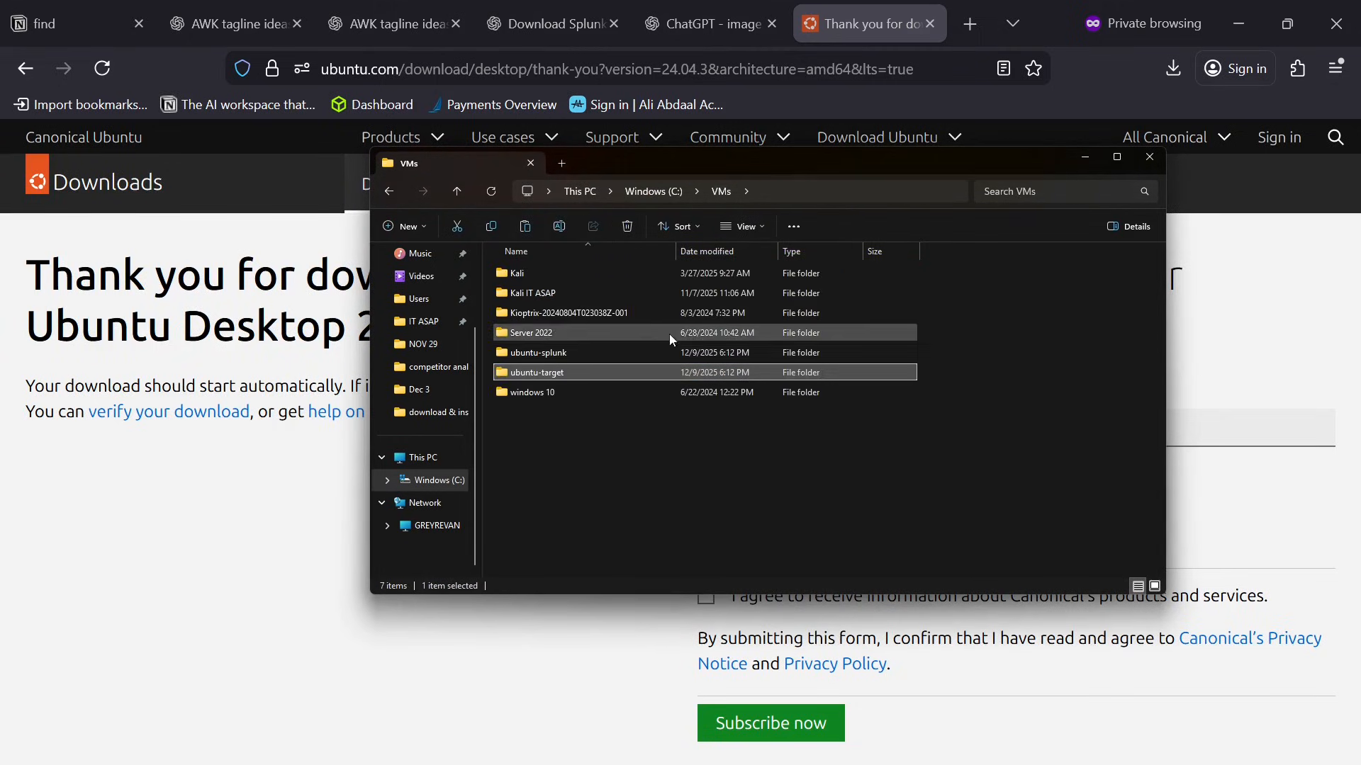
double_click(598, 353)
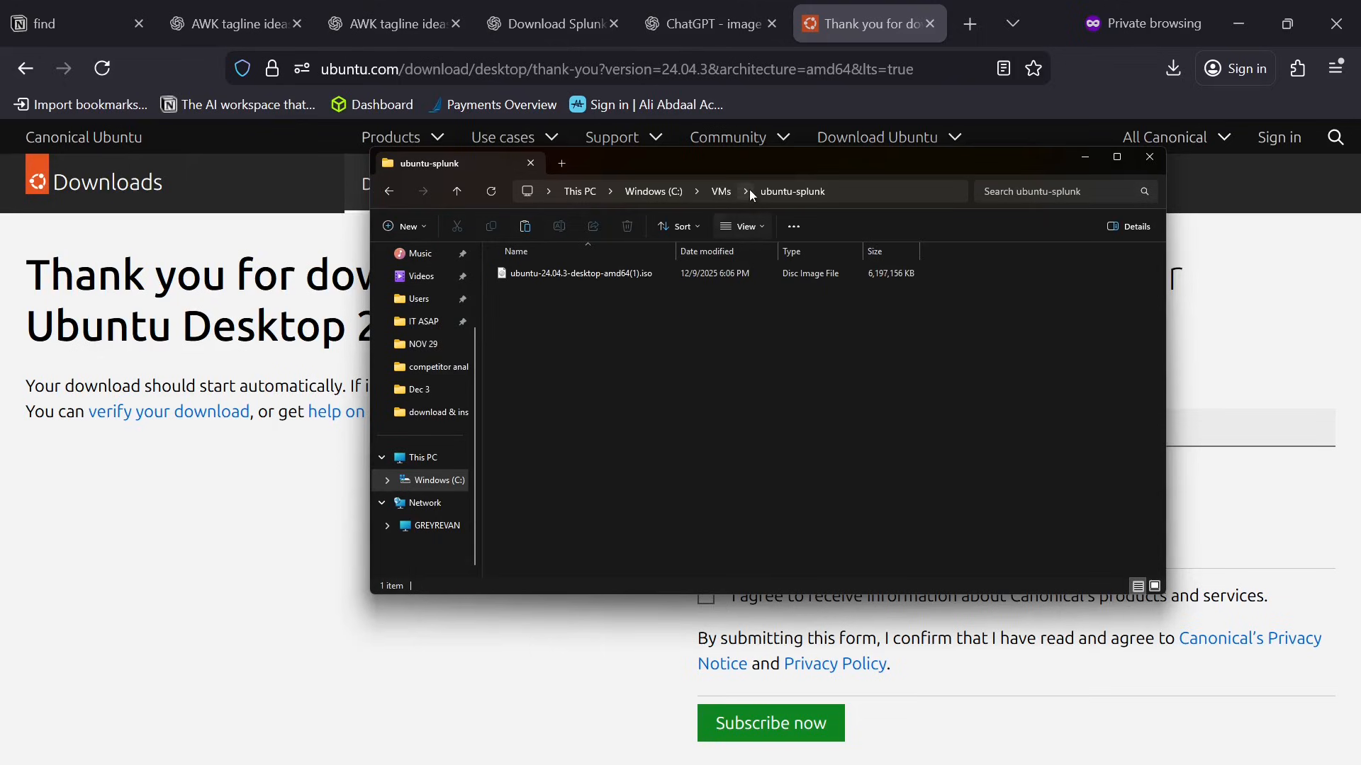
Check the ubuntu-splunk and ubuntu-target folders and their location under C:\VMs, and close the file window.
left_click(720, 193)
double_click(602, 374)
left_click(720, 192)
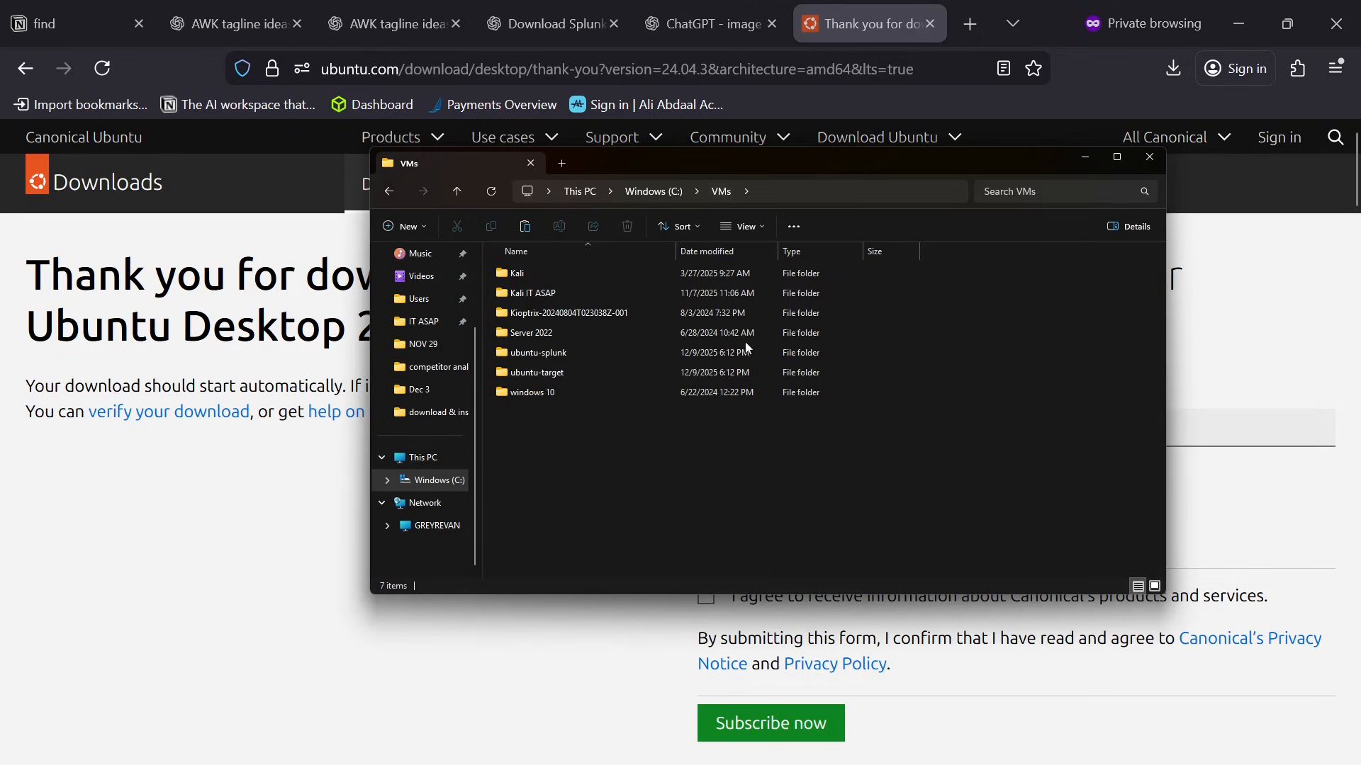
mouse_move(581, 360)
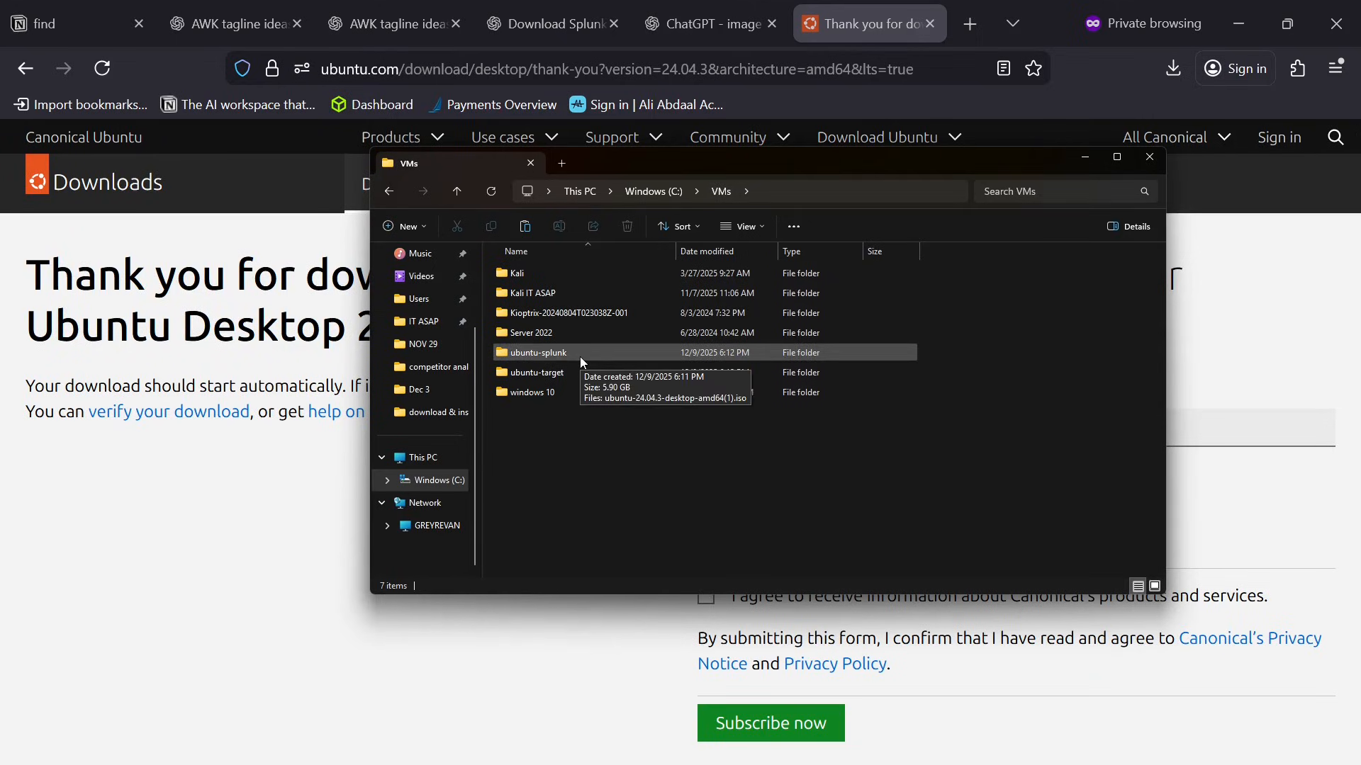
left_click(584, 372)
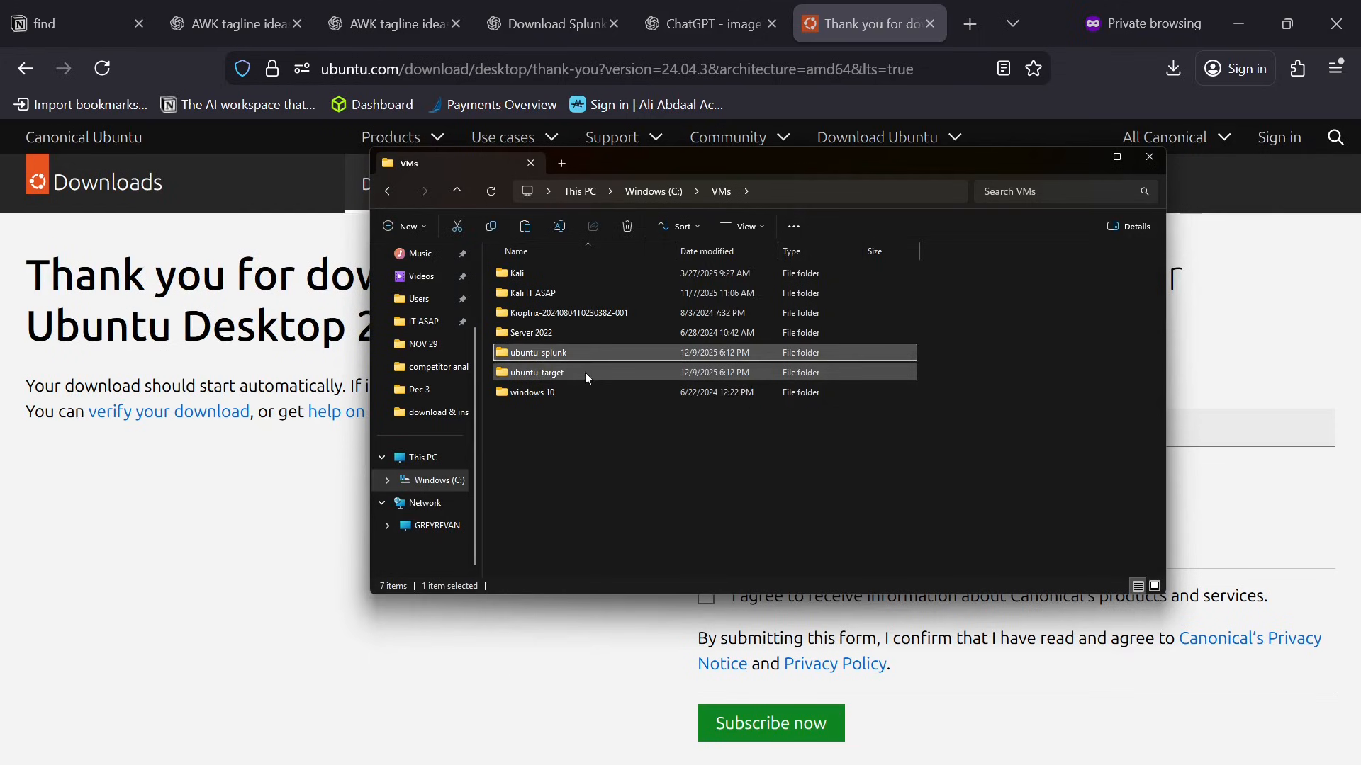
key("Up")
left_click(605, 374)
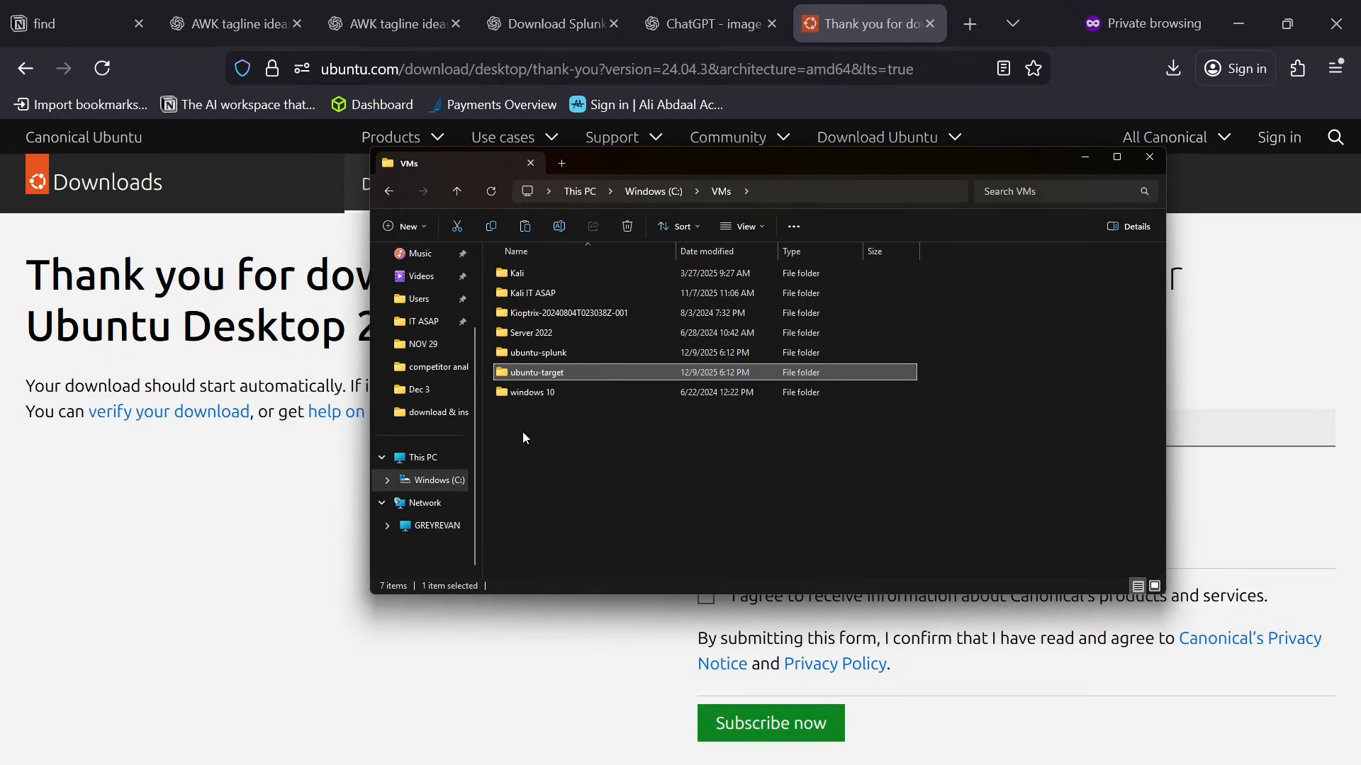
left_click(429, 481)
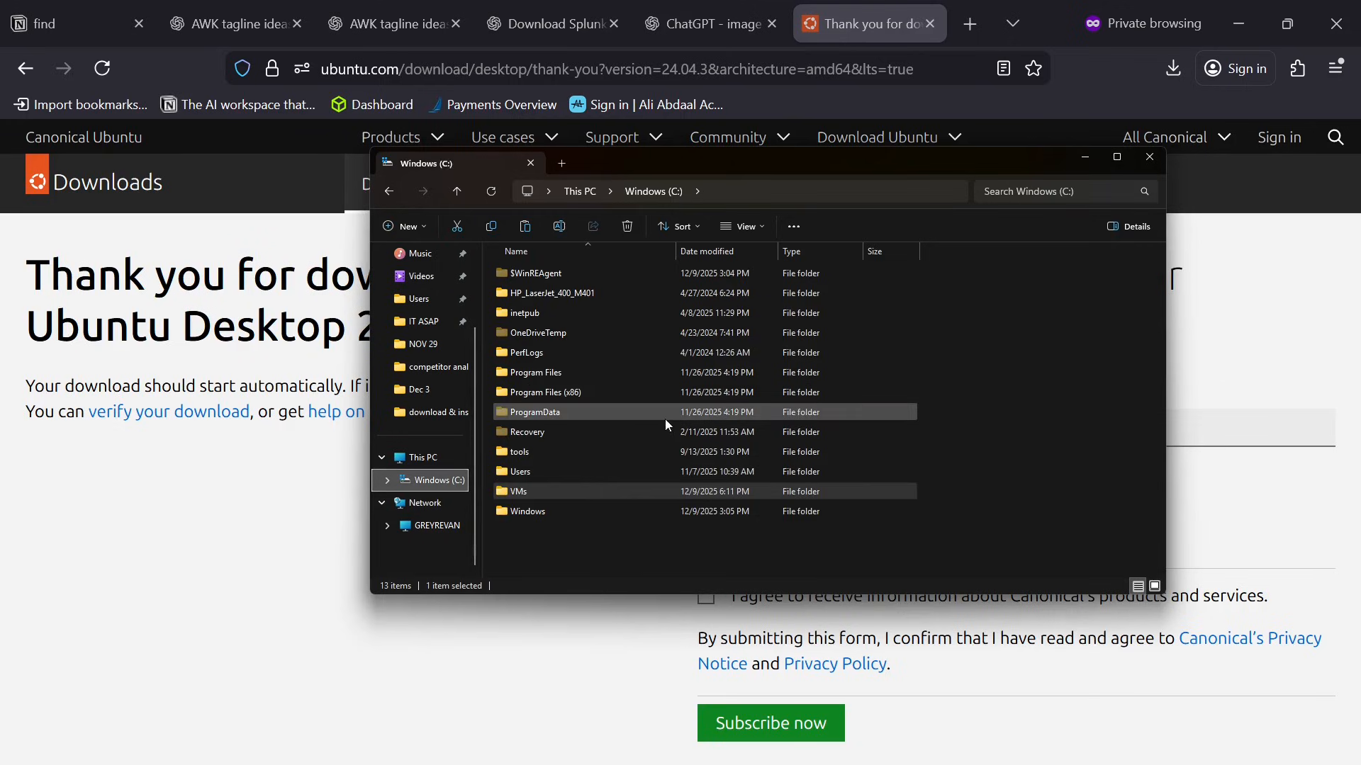
double_click(564, 494)
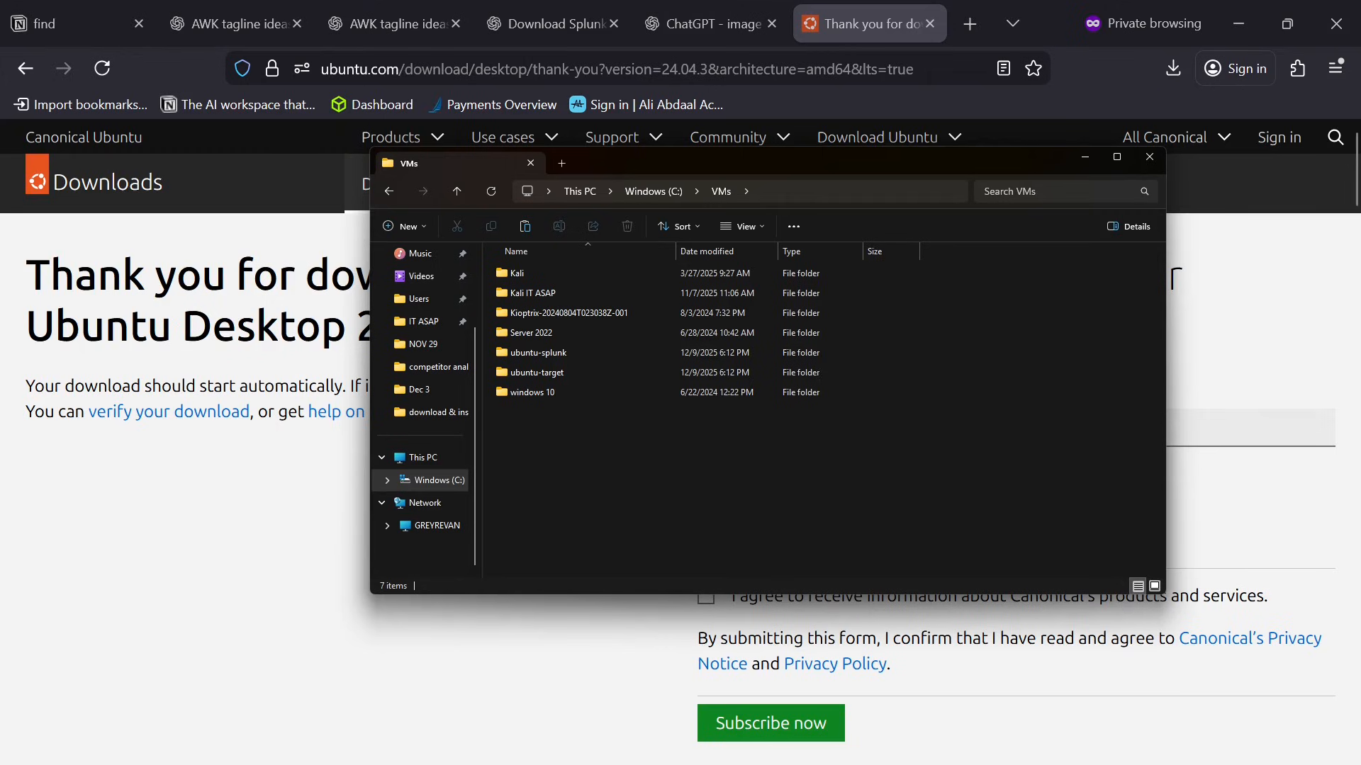
left_click(1149, 157)
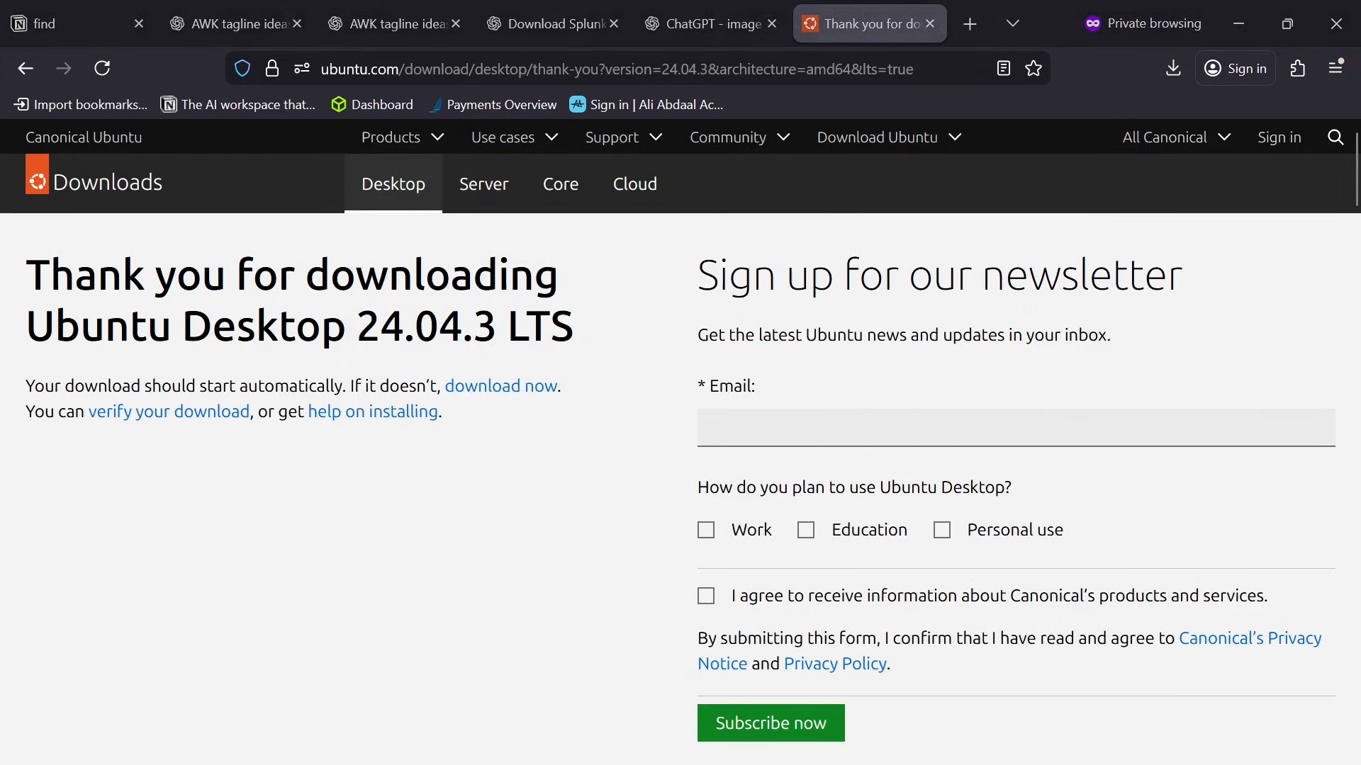
Switch to VMware Workstation 17 Player and start creating a new virtual machine.
left_click_drag(1360, 113, 619, 189)
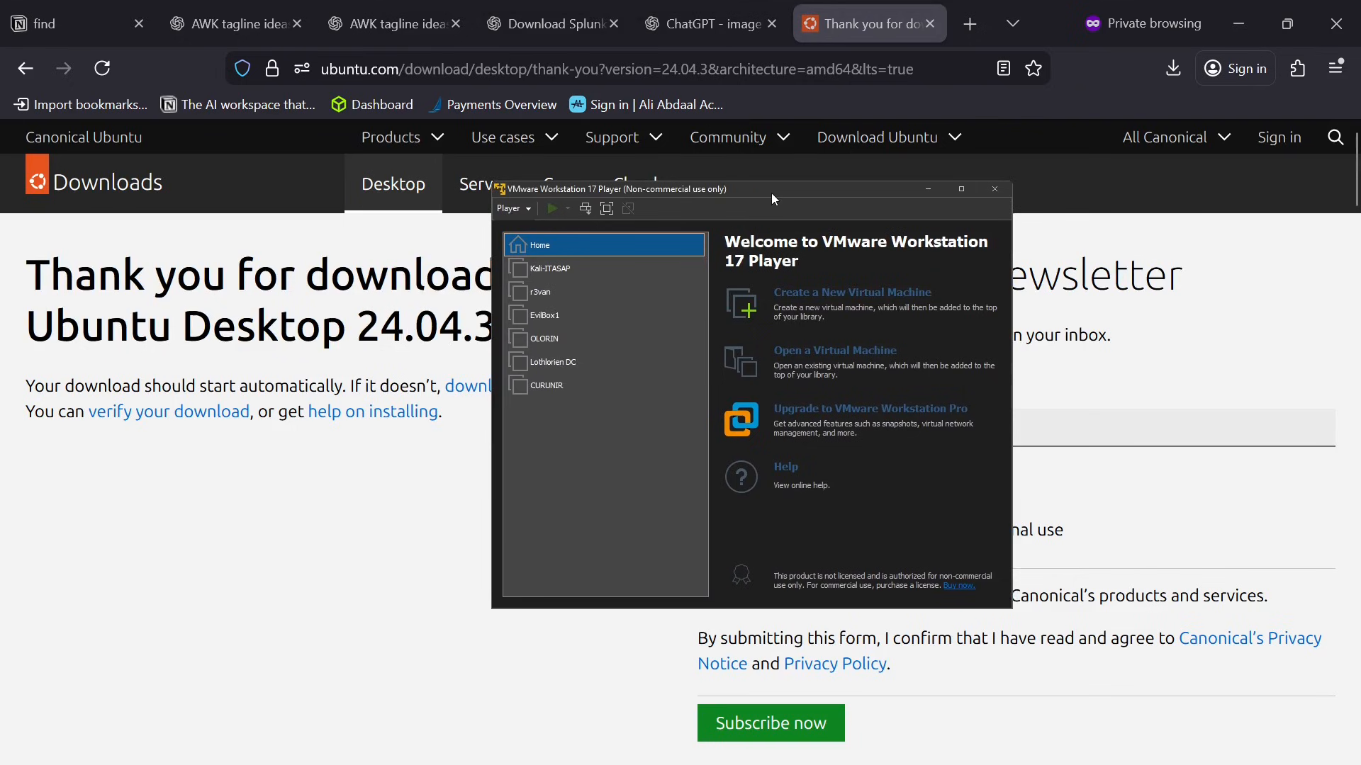
left_click_drag(772, 199, 766, 163)
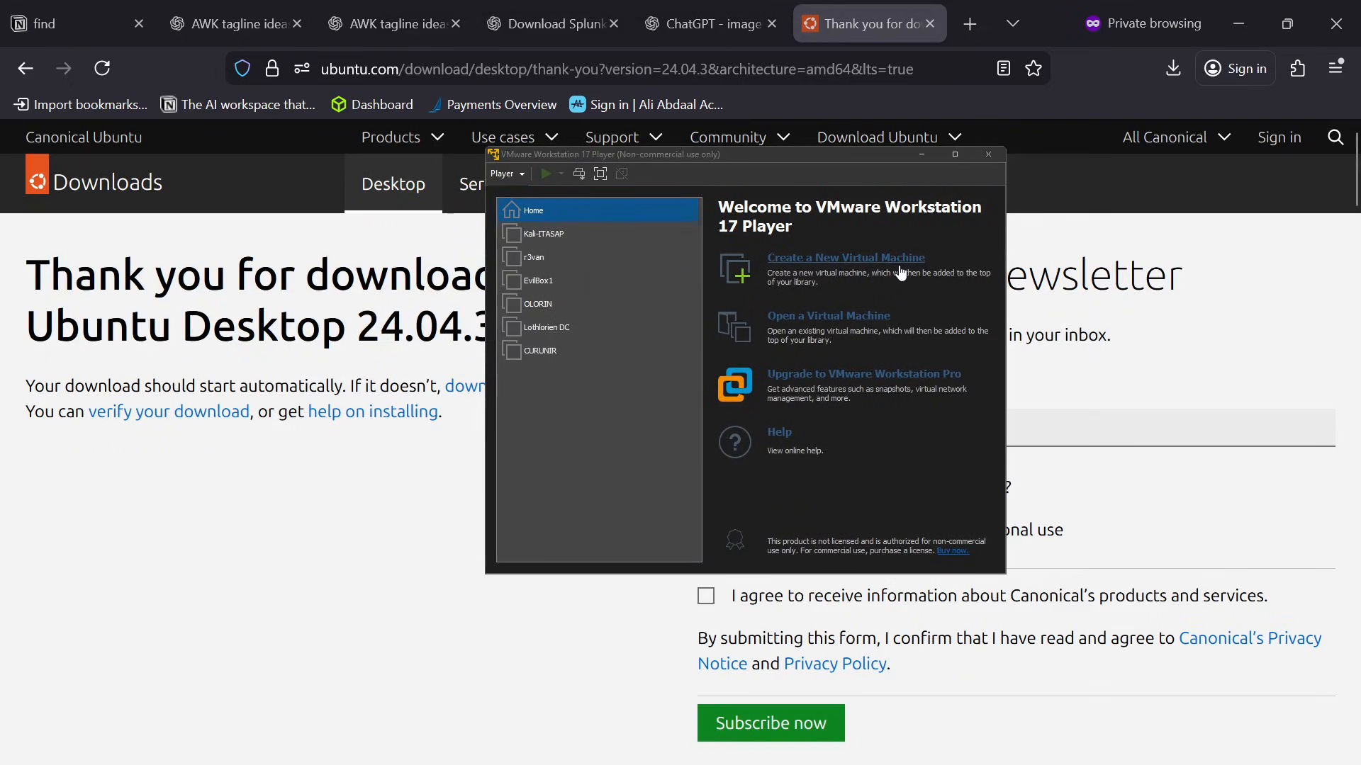
left_click(898, 268)
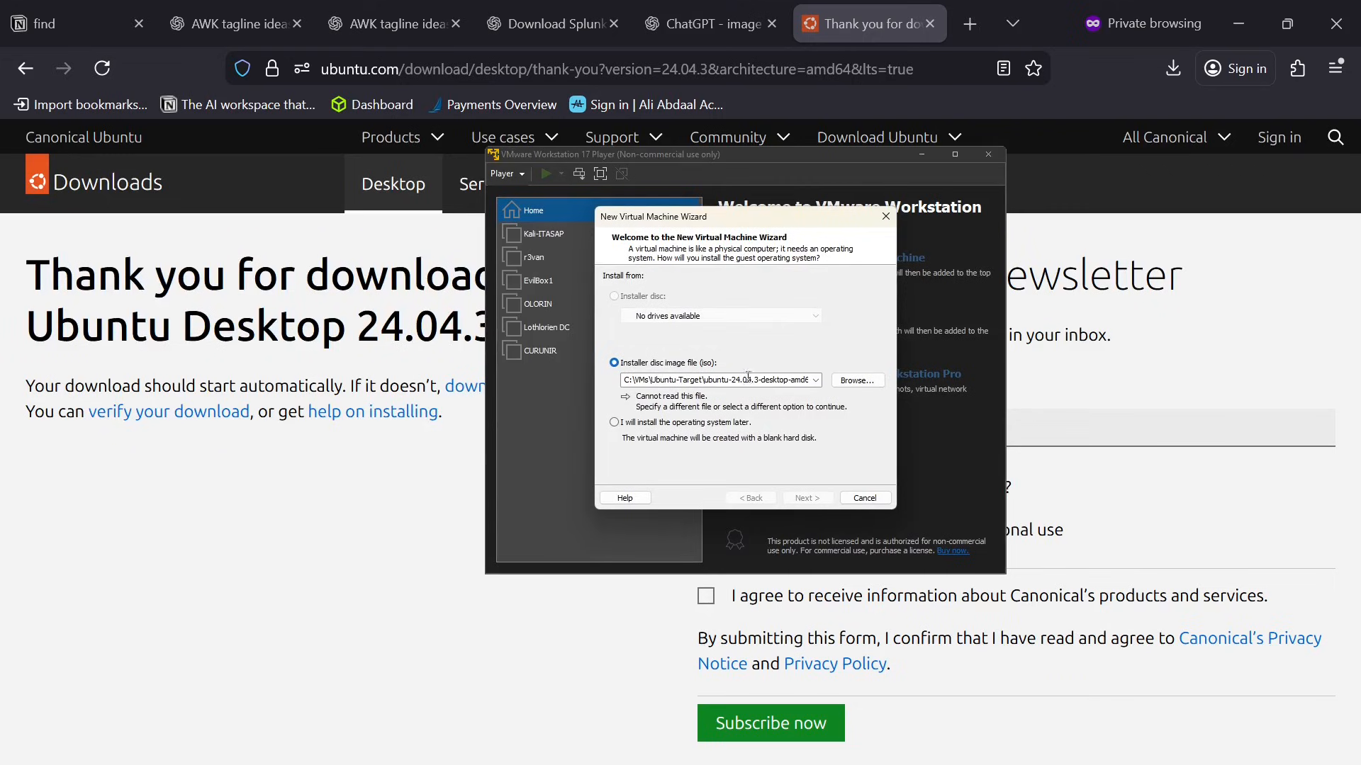
Use ubuntu-24.04.3-desktop-amd64(1).iso from C:\VMs\ubuntu-splunk as the installer disc image and continue to the Easy Install information.
left_click(849, 382)
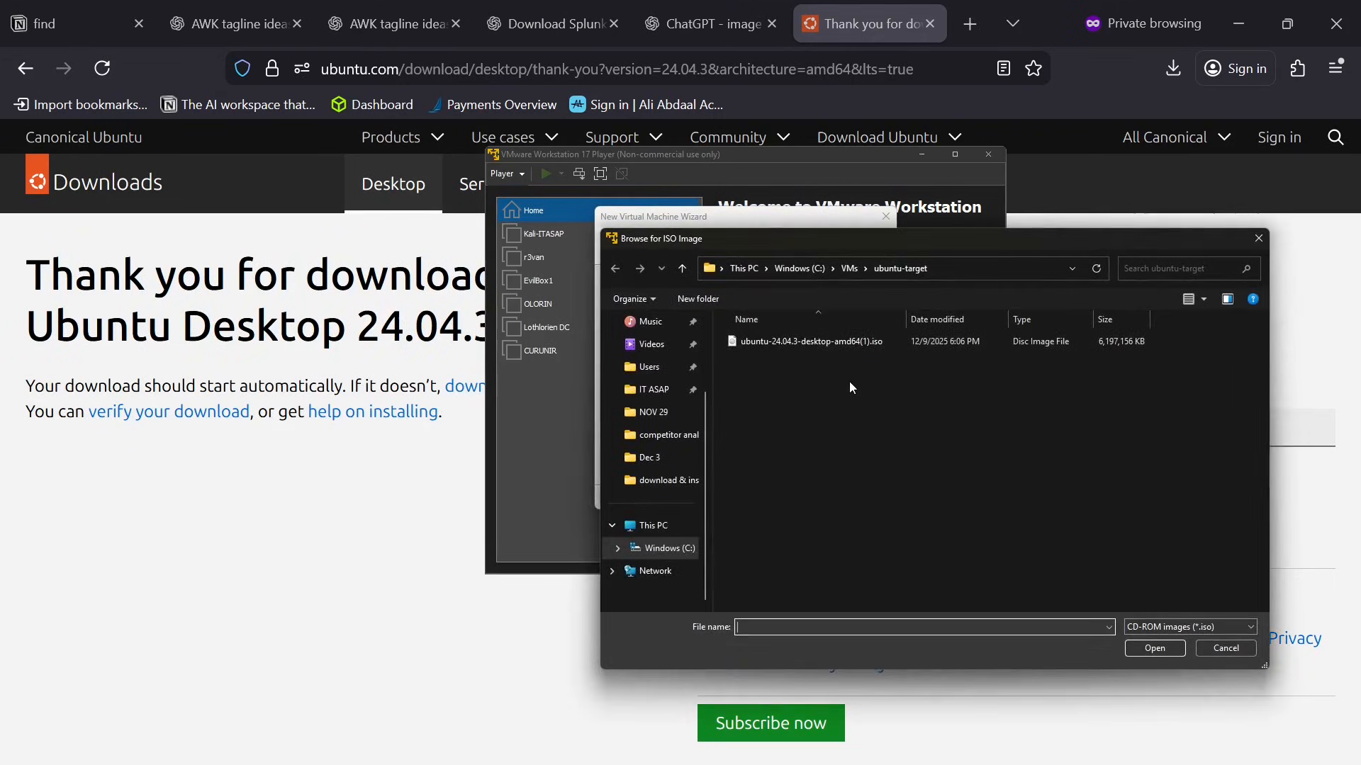
left_click(851, 272)
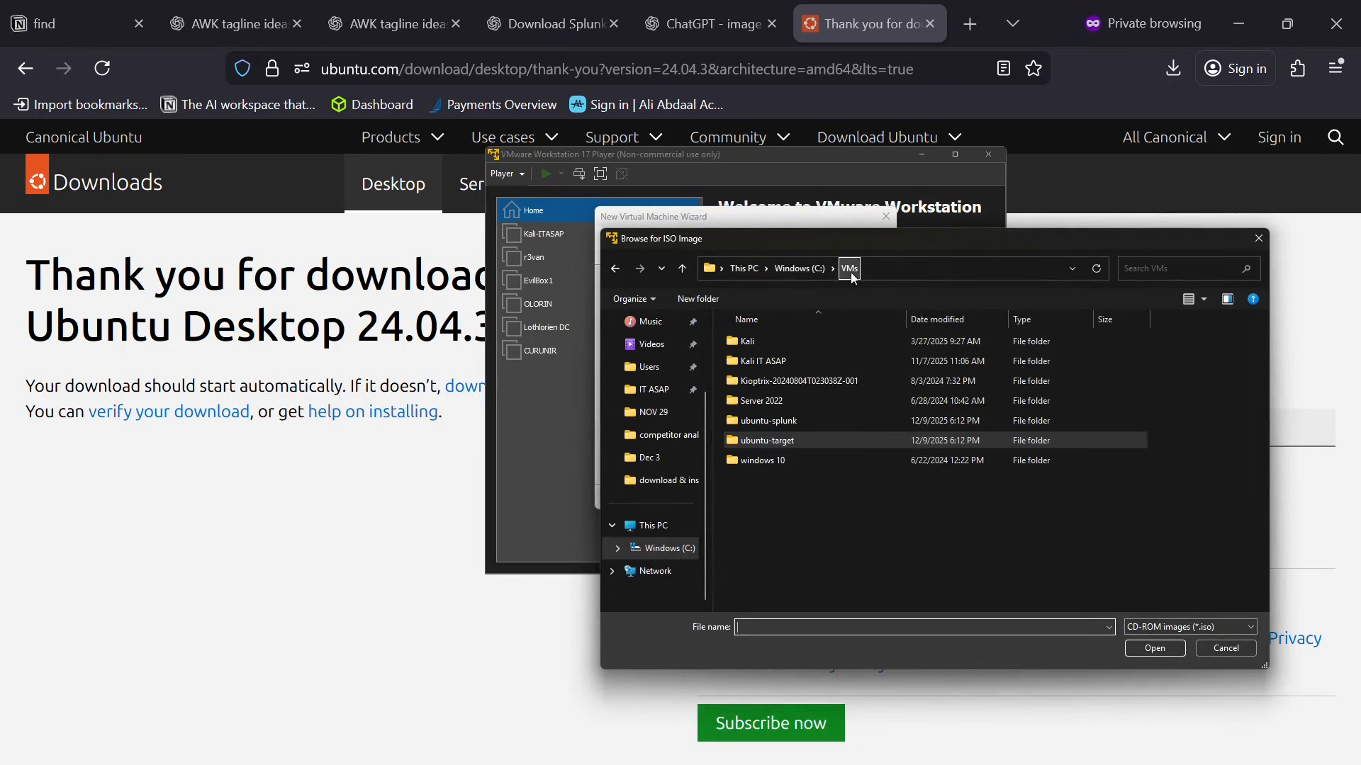
double_click(782, 418)
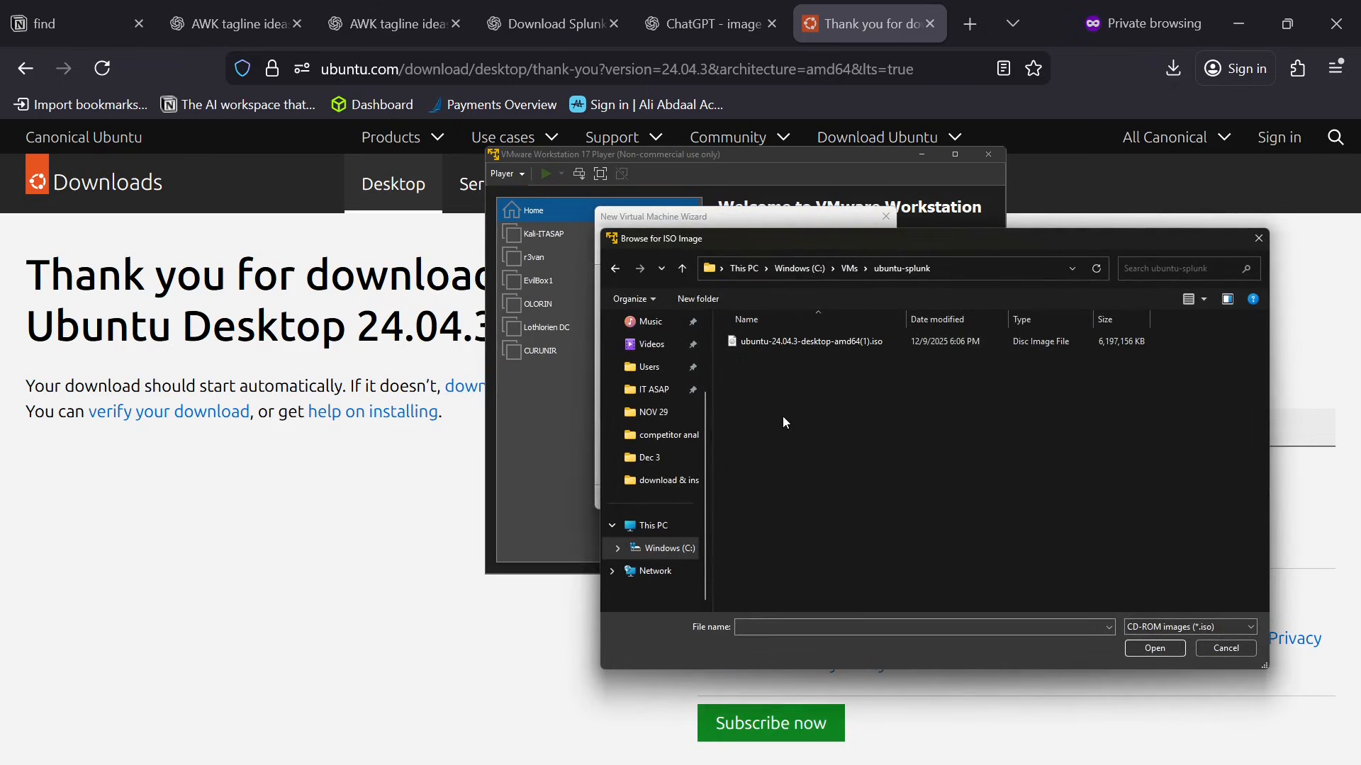
left_click(864, 346)
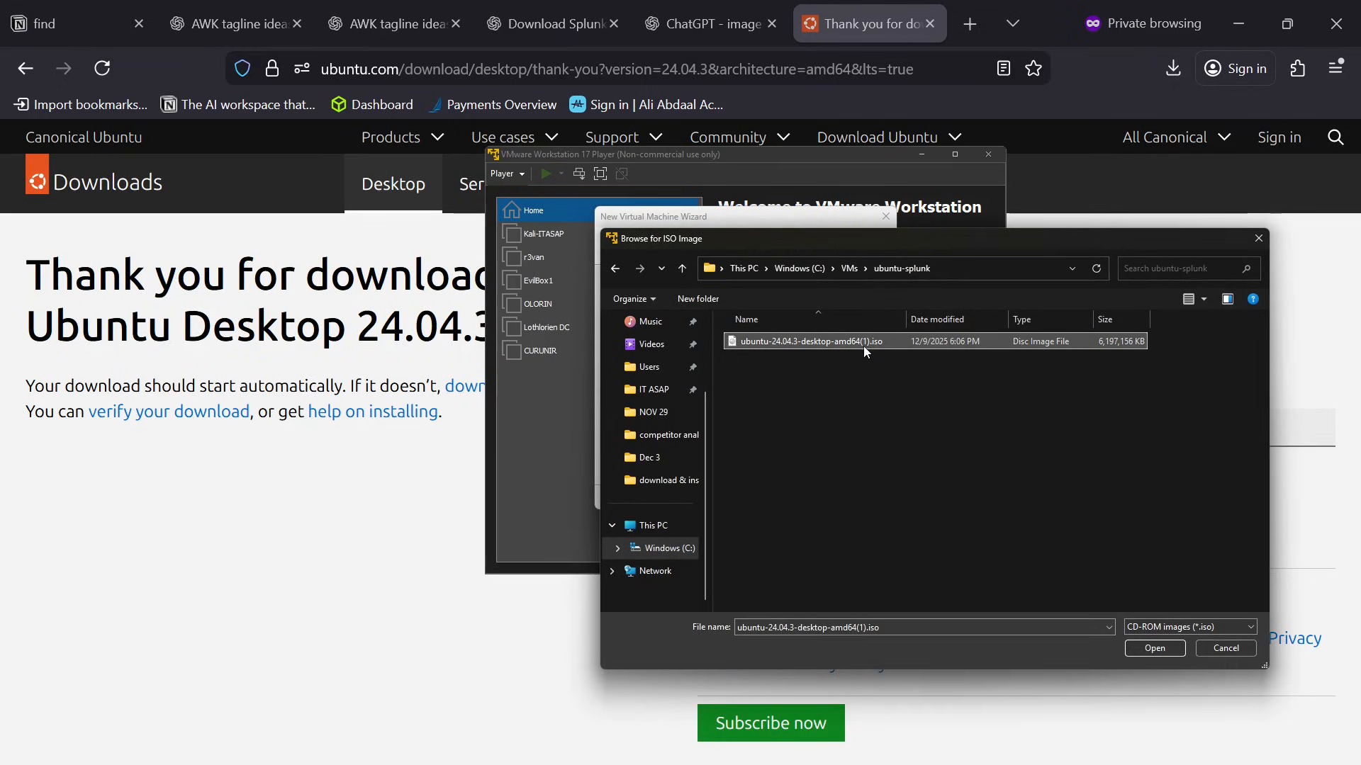
left_click(1154, 649)
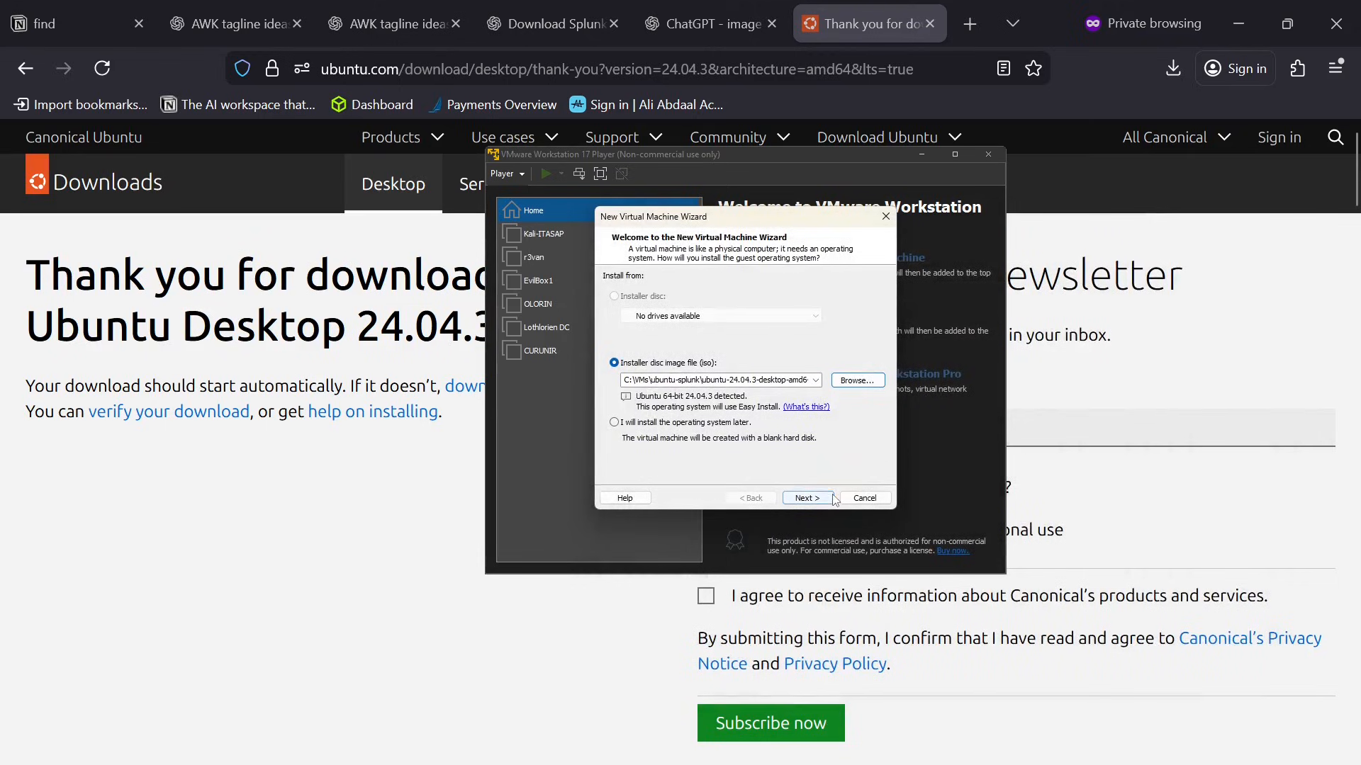
left_click(807, 499)
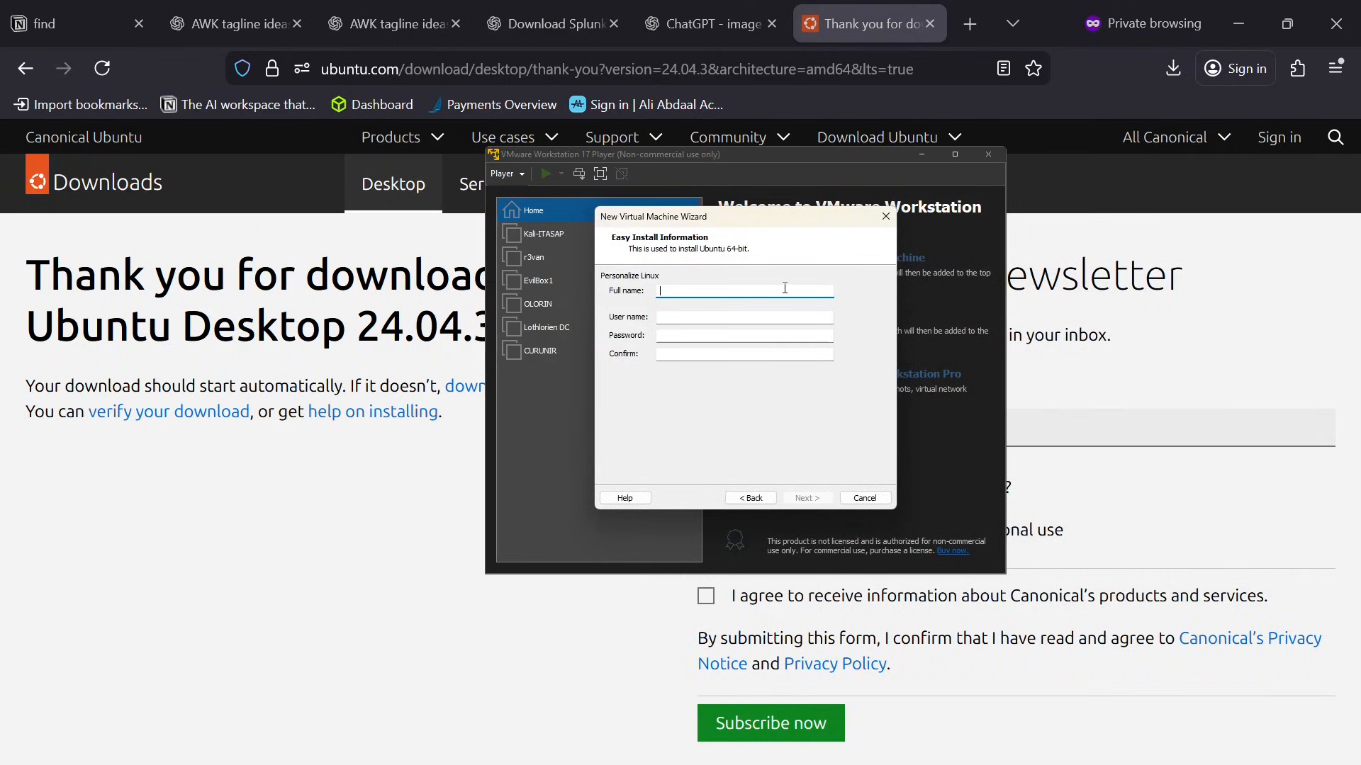
Fill in the full name and user name for the Ubuntu Easy Install account.
type("varro")
key("Tab")
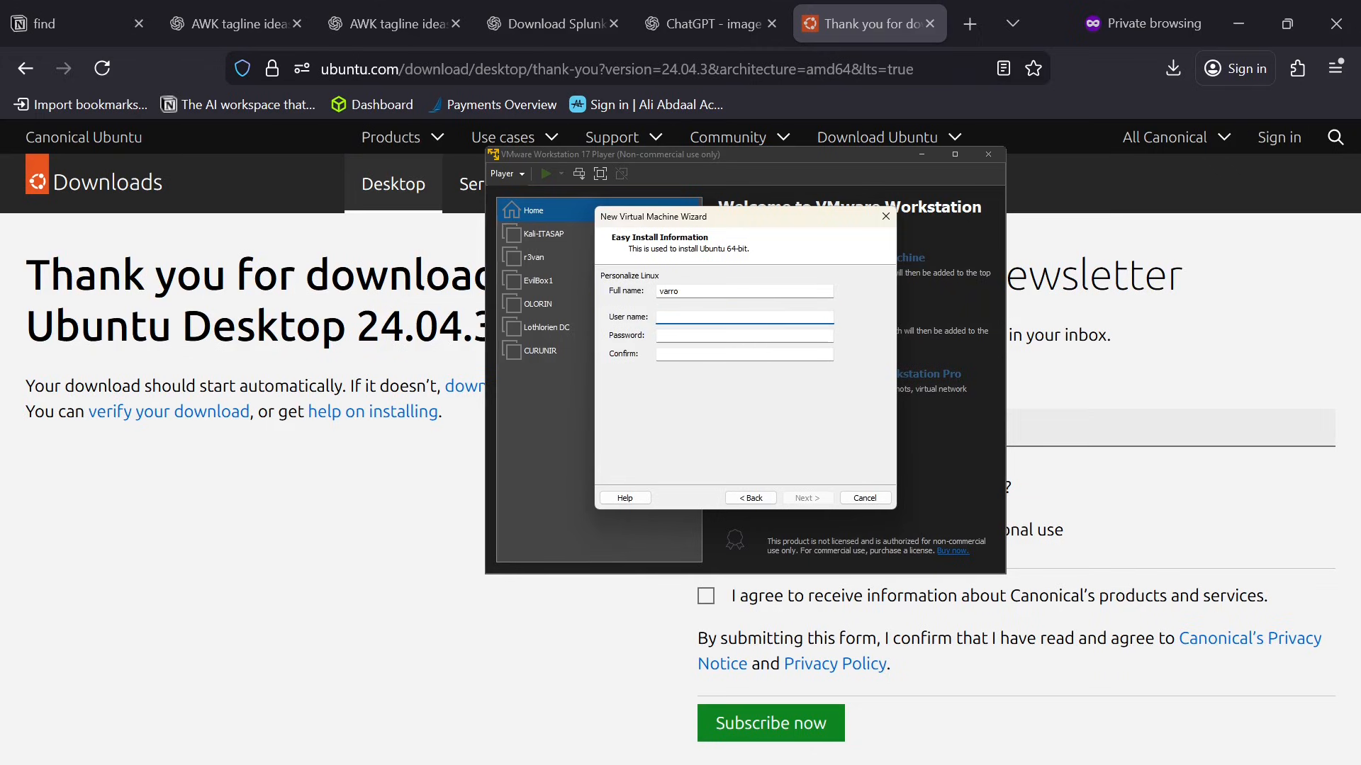
type("varo")
key("Tab")
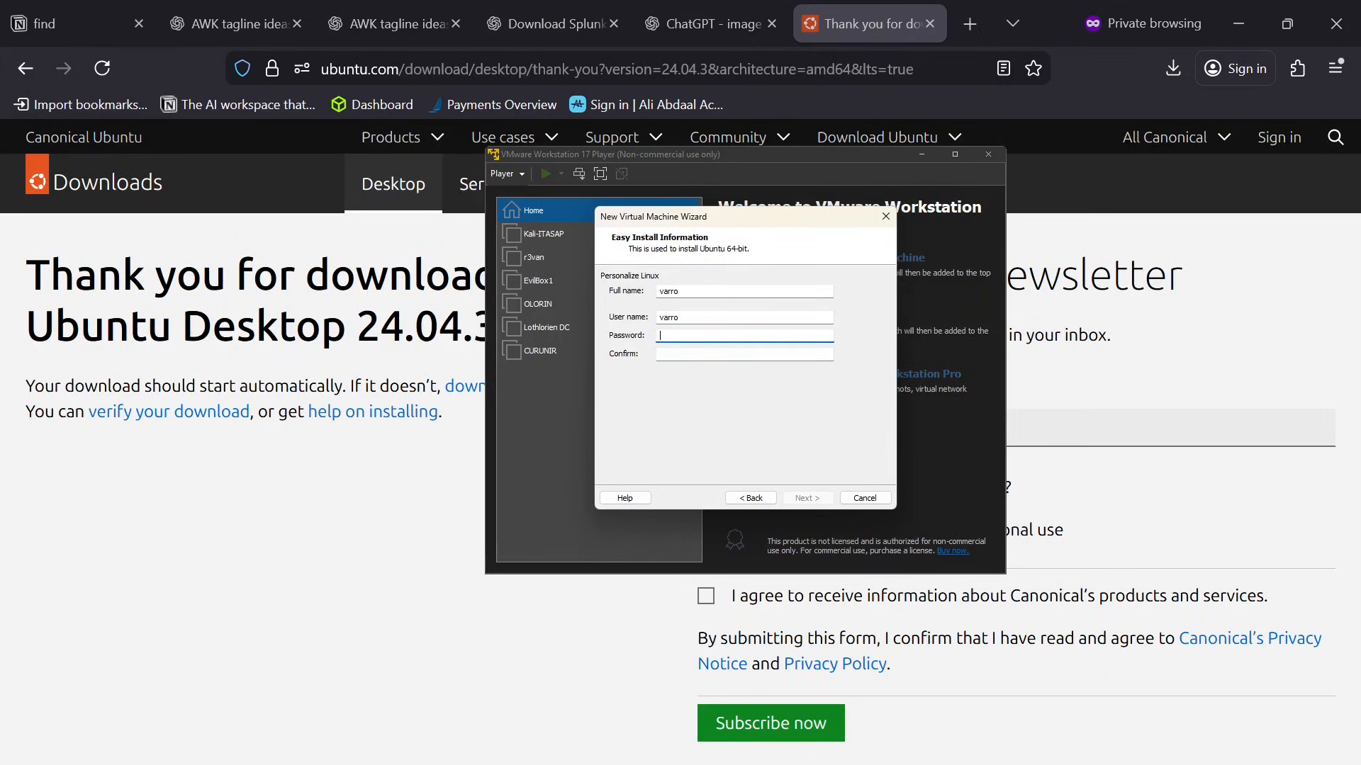
Enter and confirm the Easy Install account password, and continue to naming the virtual machine.
type("********")
key("Tab")
type("***")
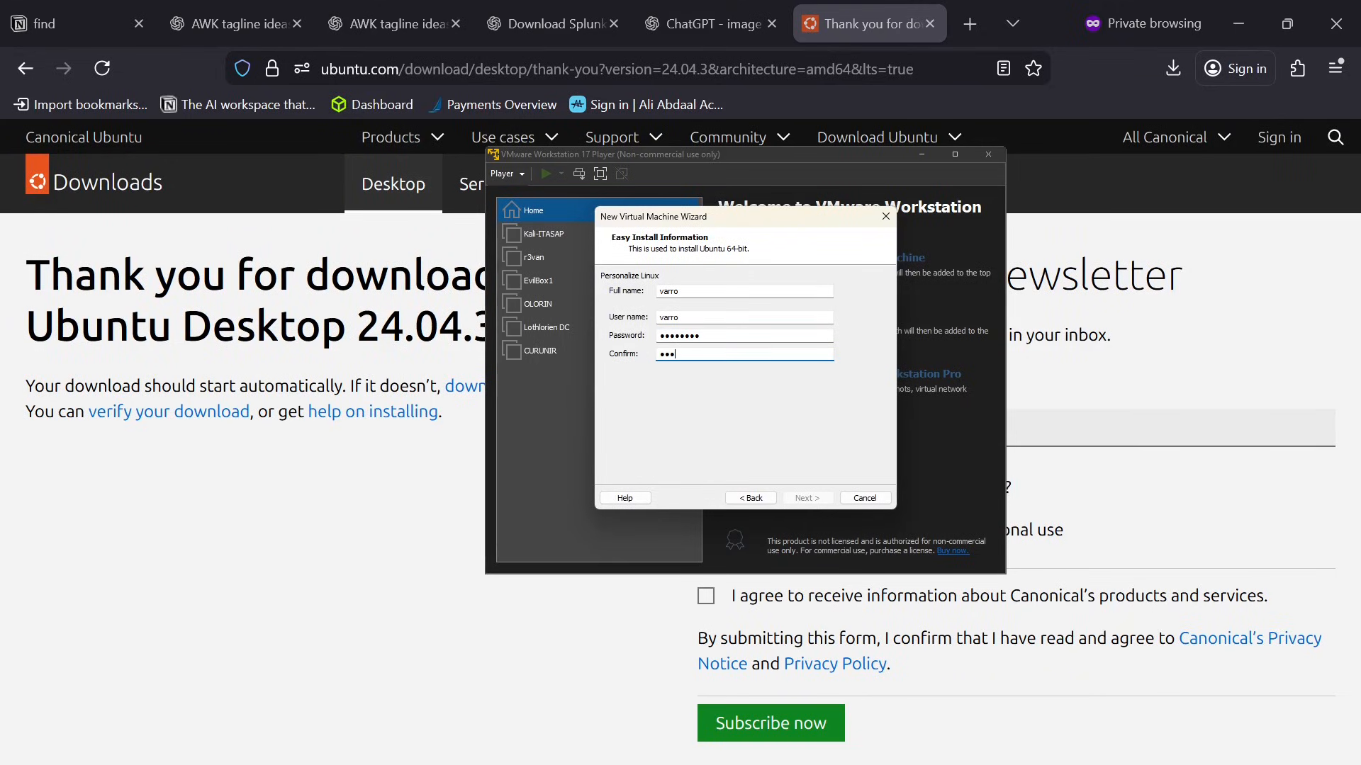
key("BackSpace")
key("BackSpace")
type("******")
key("Return")
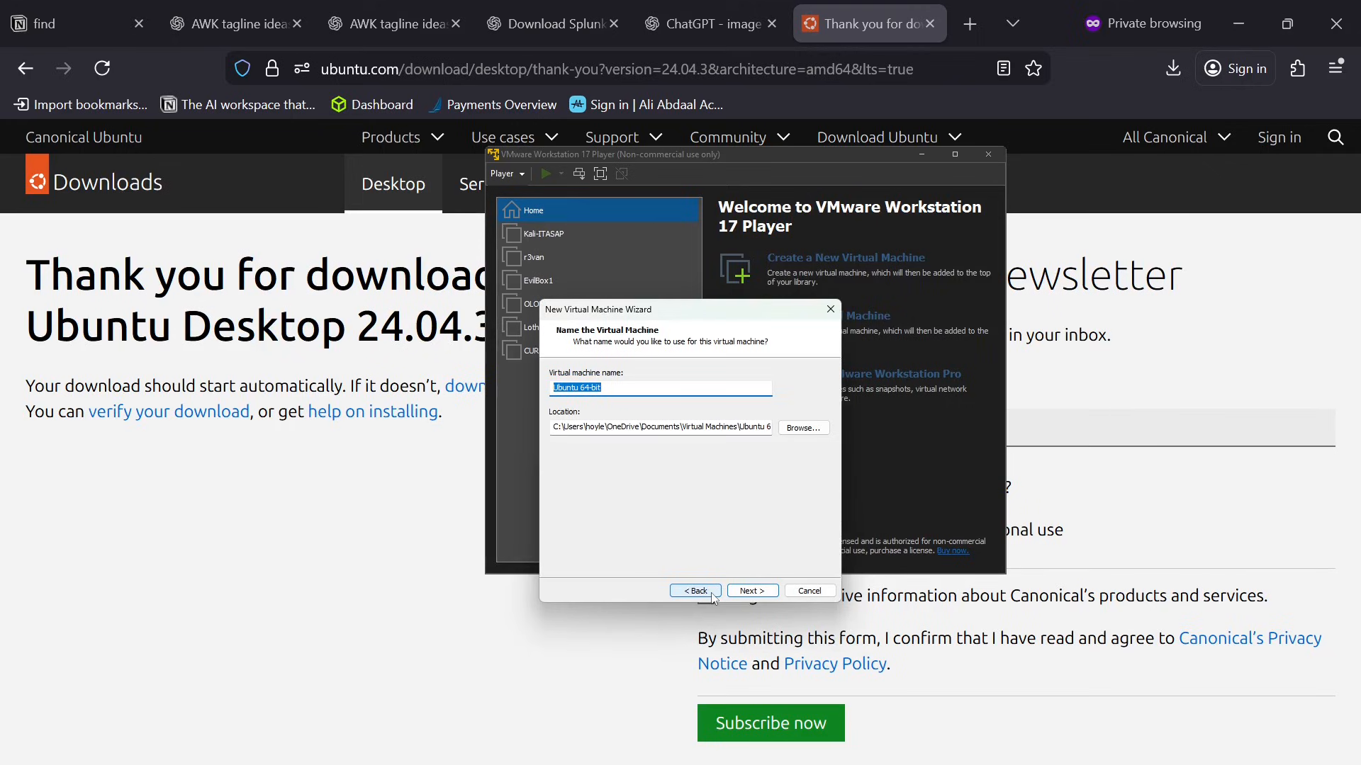
Name the virtual machine ubuntu-splunk, set its location to C:\VMs\ubuntu-splunk, and continue to the disk capacity settings.
type("ubuntu")
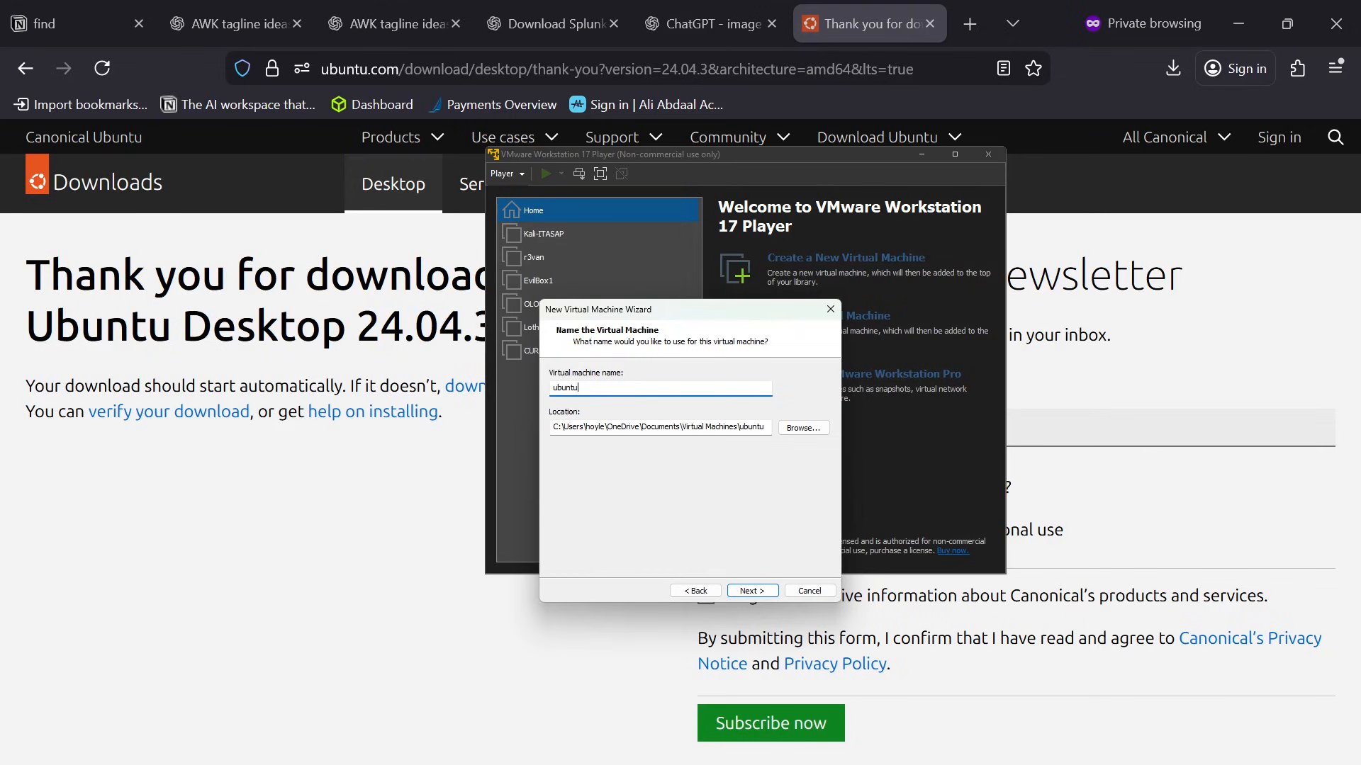
type("-splunk")
left_click(792, 431)
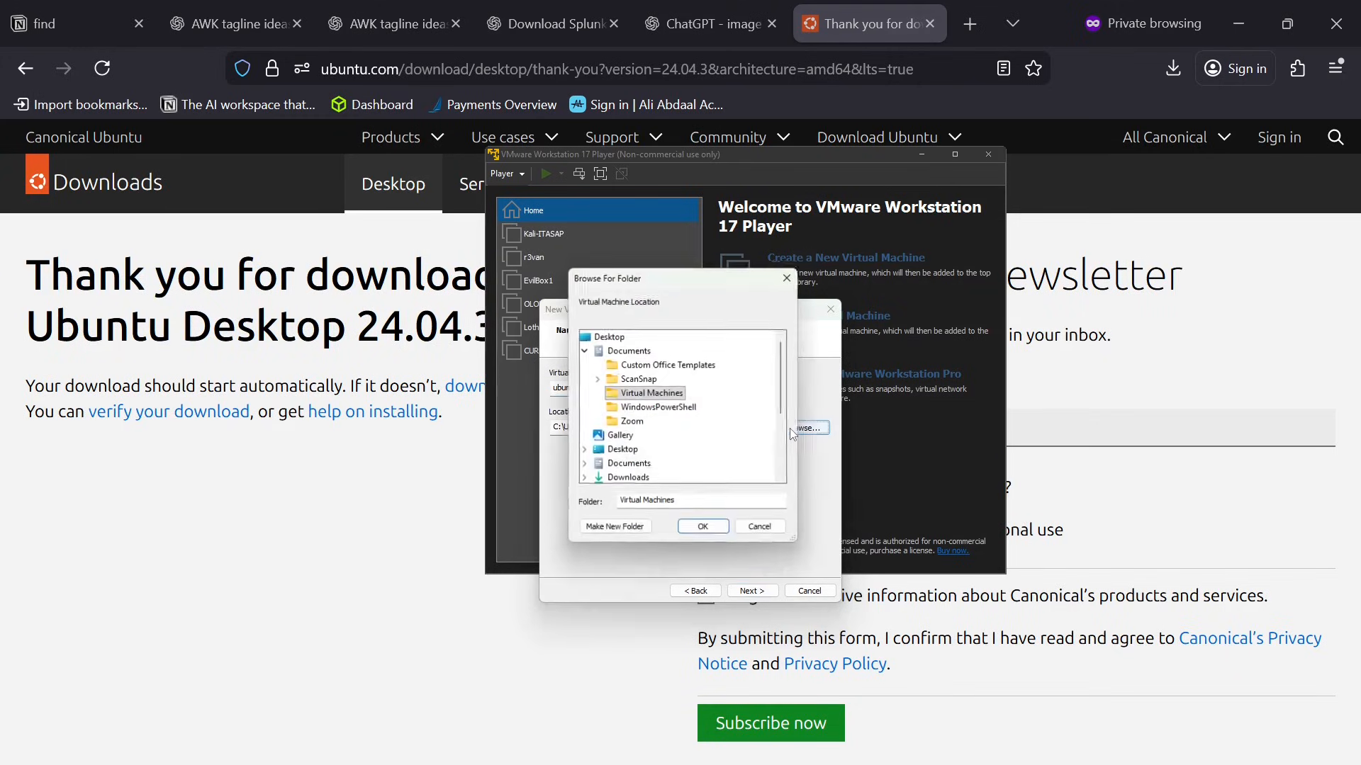
scroll(669, 438, "down", 3)
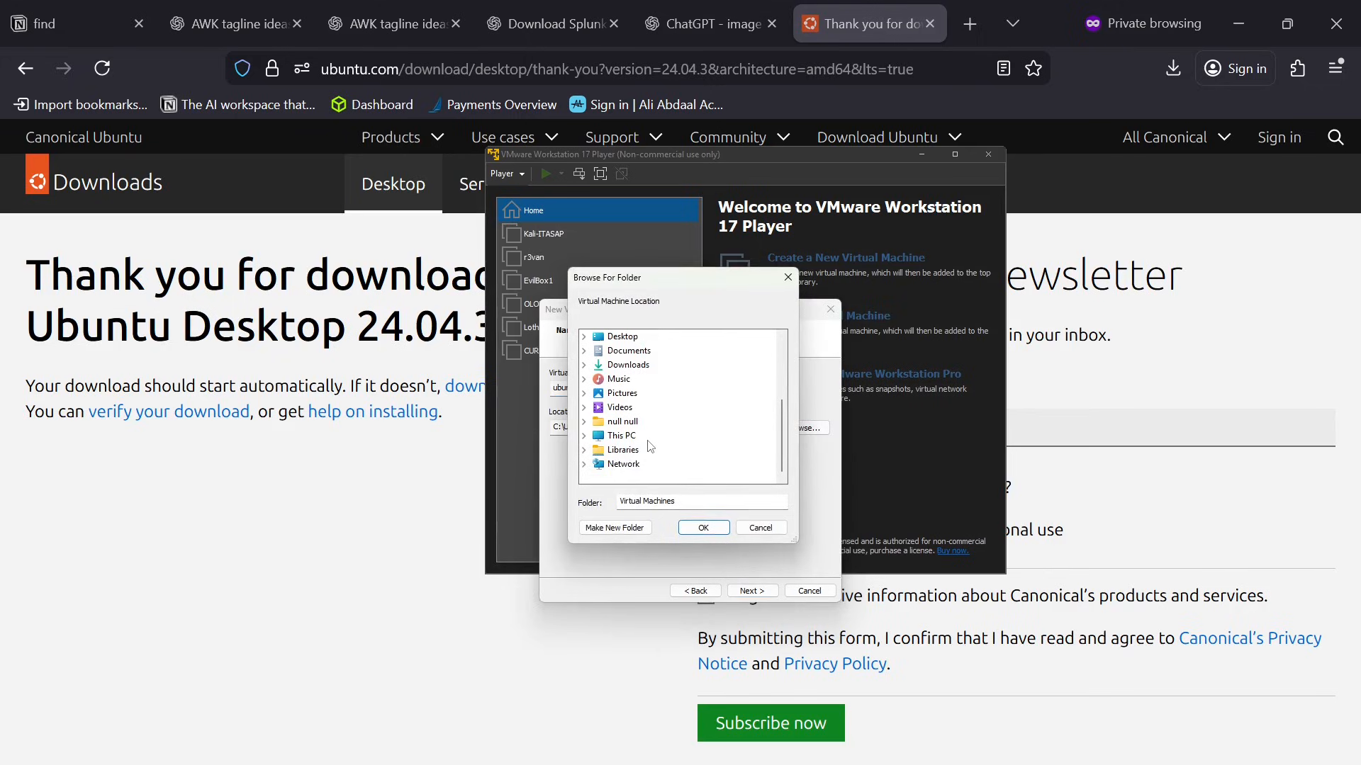
left_click(631, 441)
left_click(648, 476)
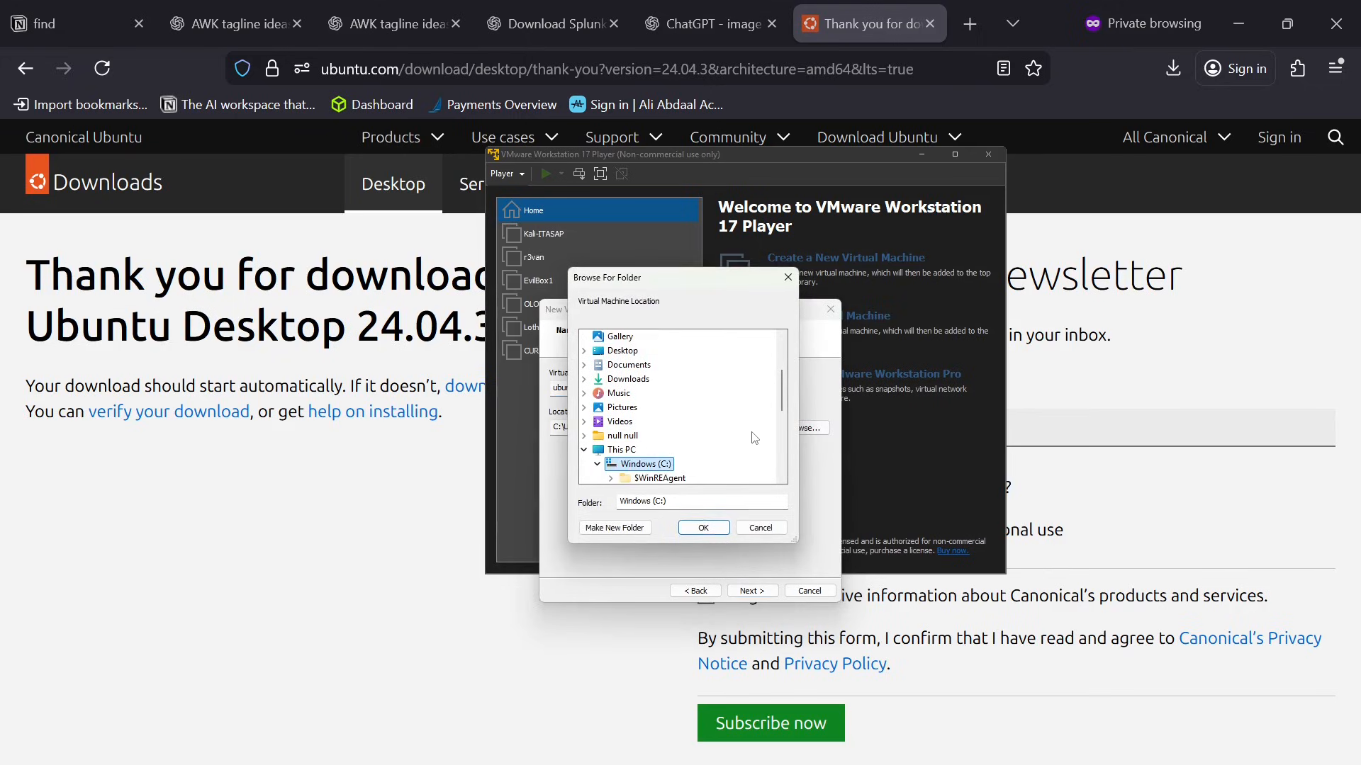
scroll(753, 438, "down", 2)
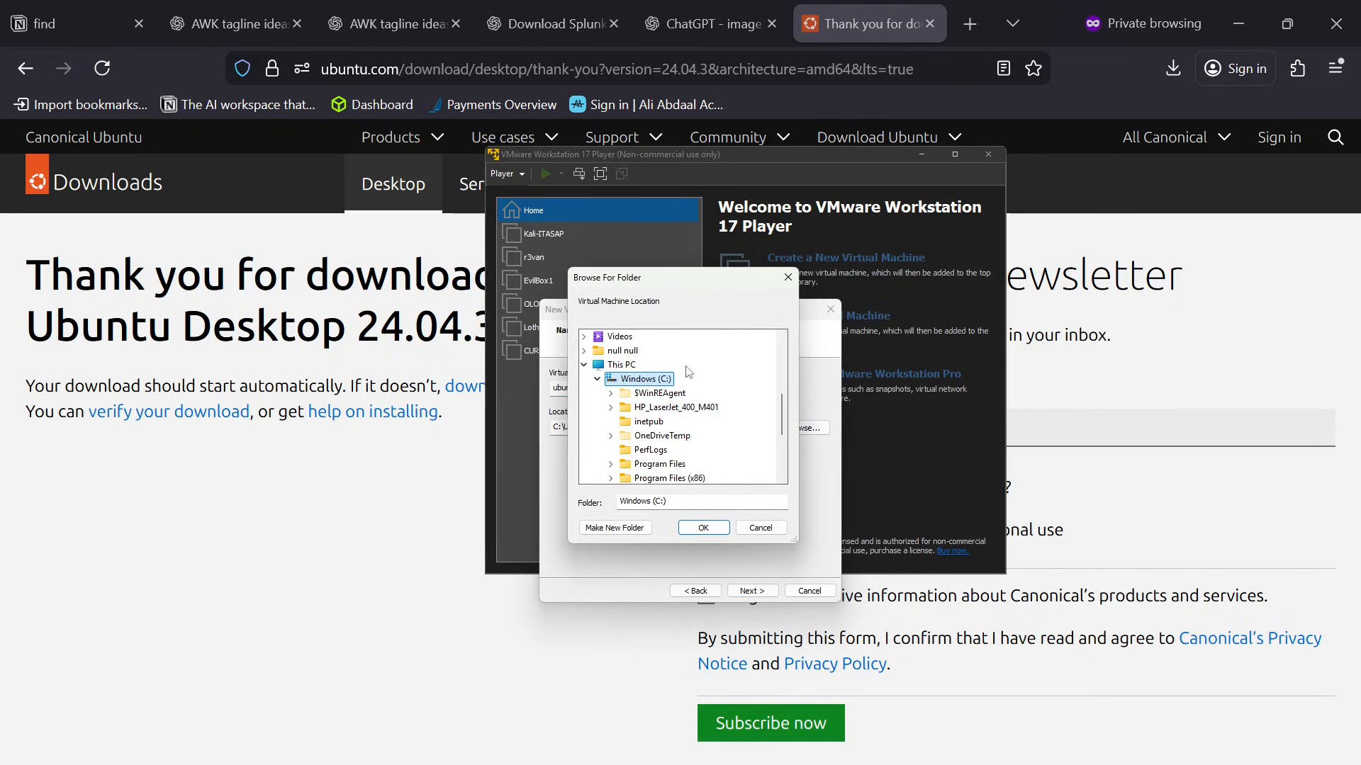
scroll(673, 404, "down", 3)
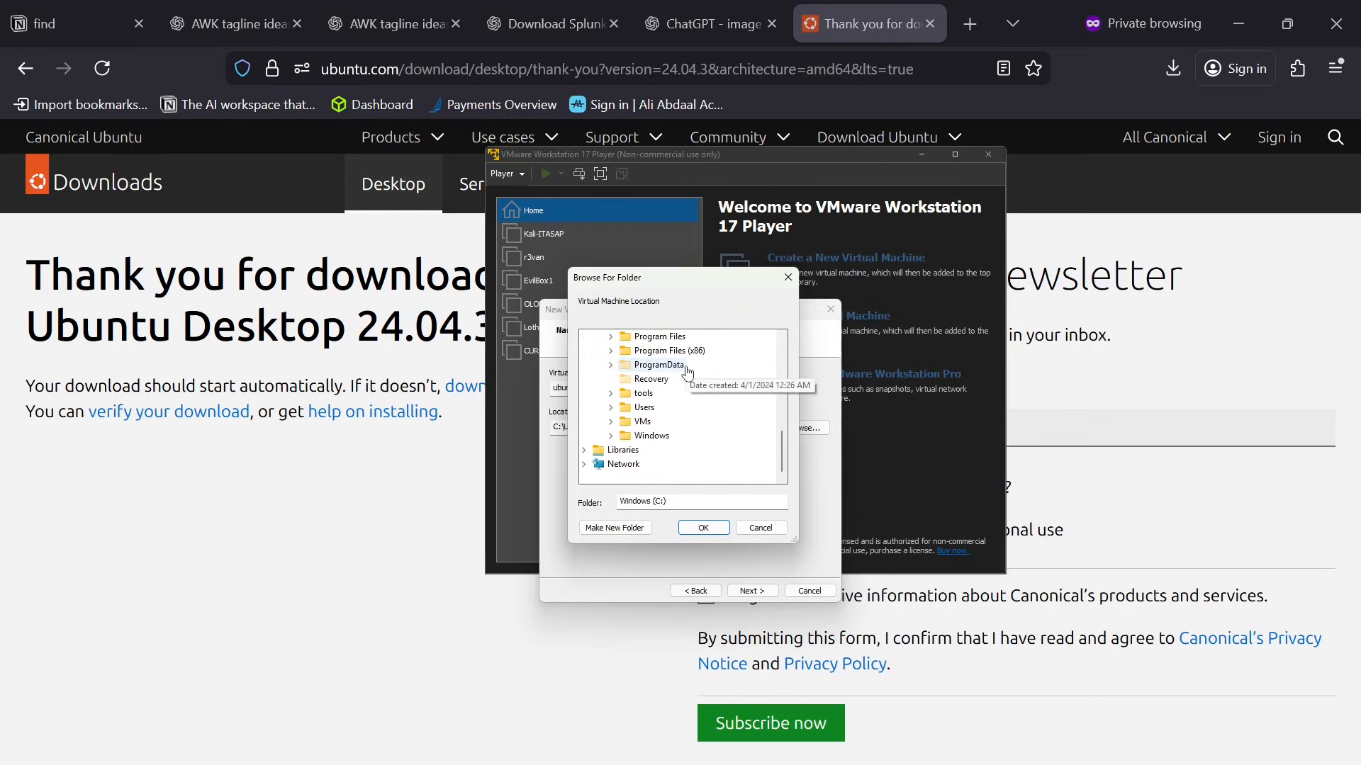
left_click(650, 425)
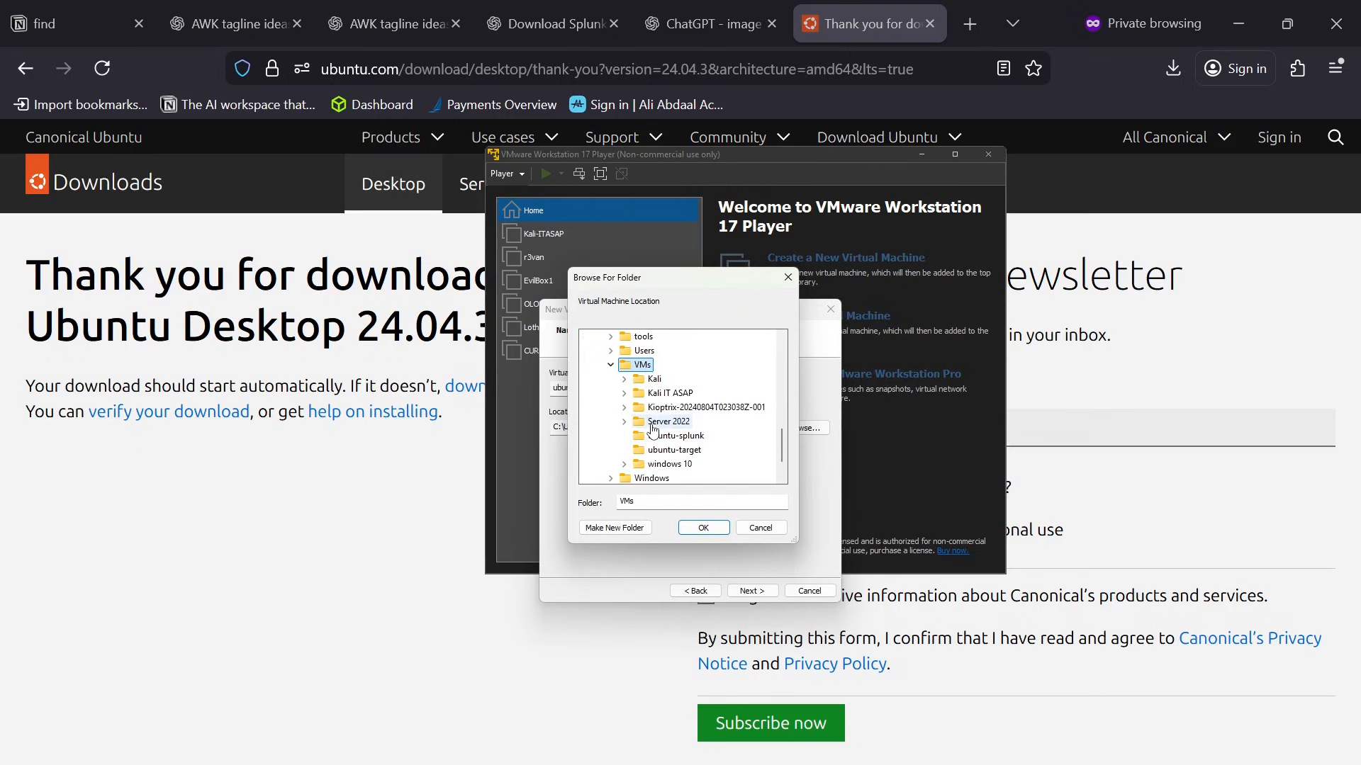
left_click(689, 437)
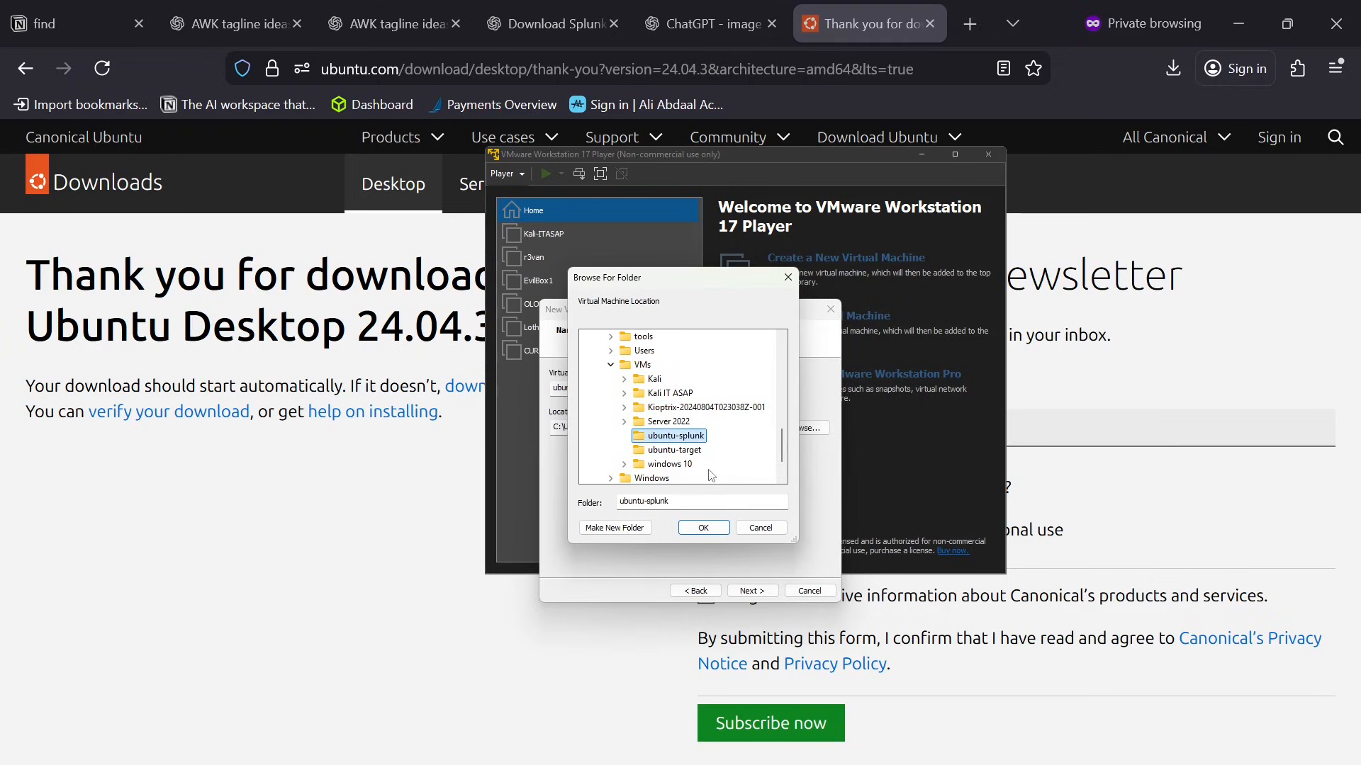
left_click(723, 530)
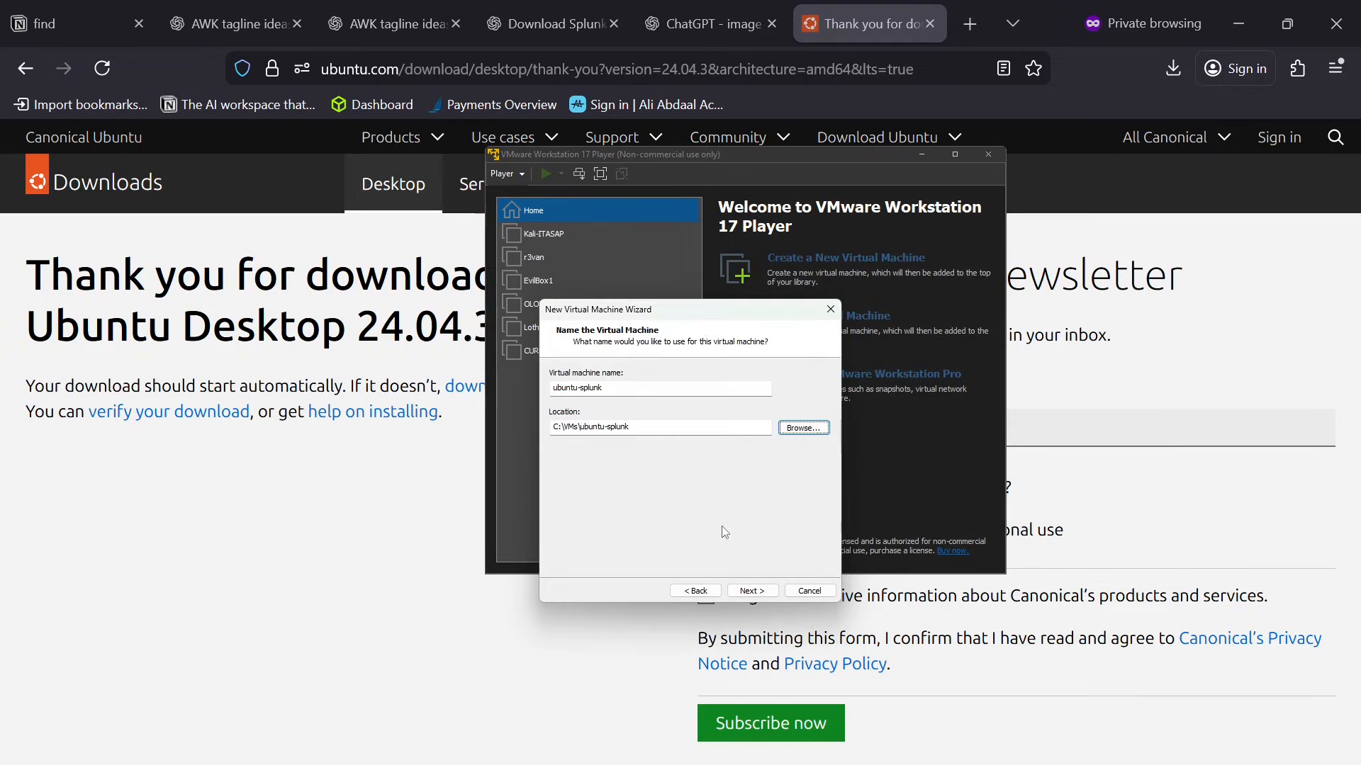
left_click(751, 591)
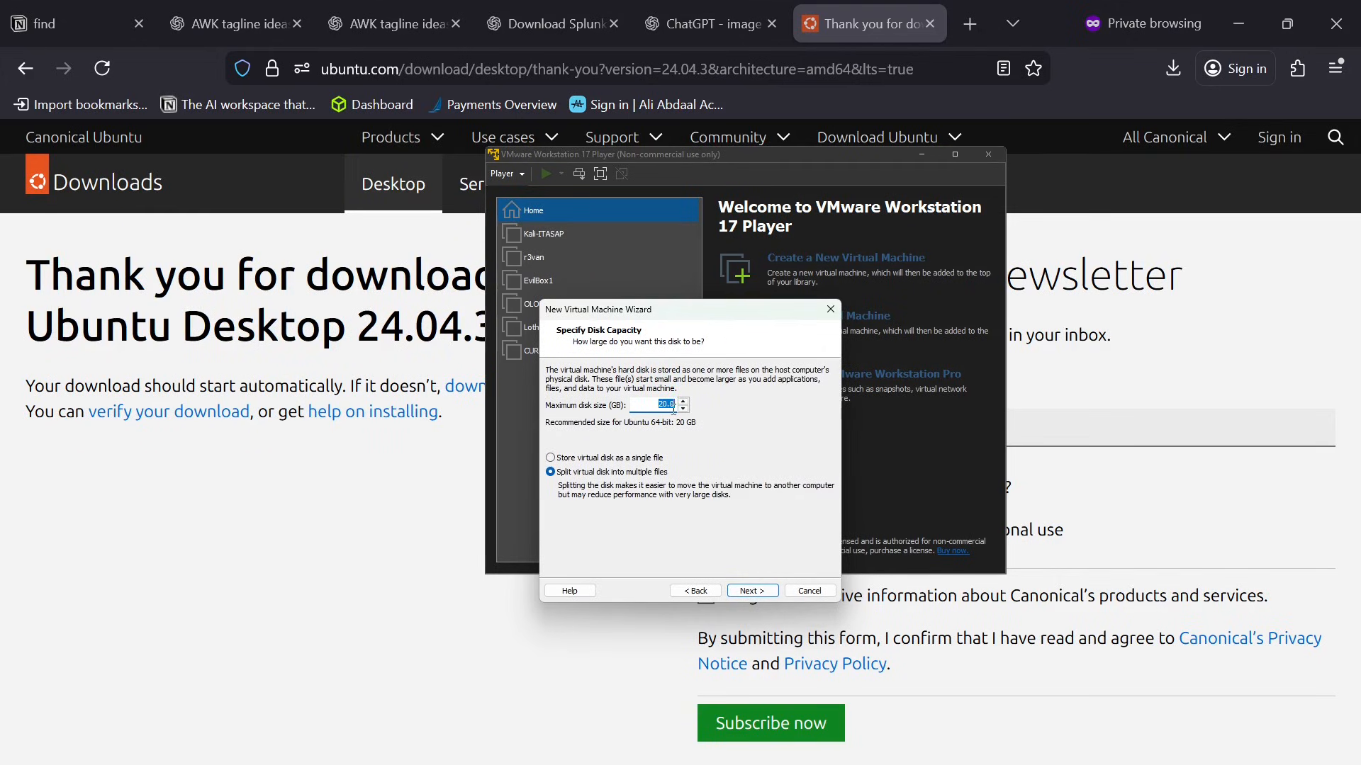
Set the maximum disk size to 100 GB, stored as a single file, and continue to the summary.
key("BackSpace")
type("100")
left_click(628, 459)
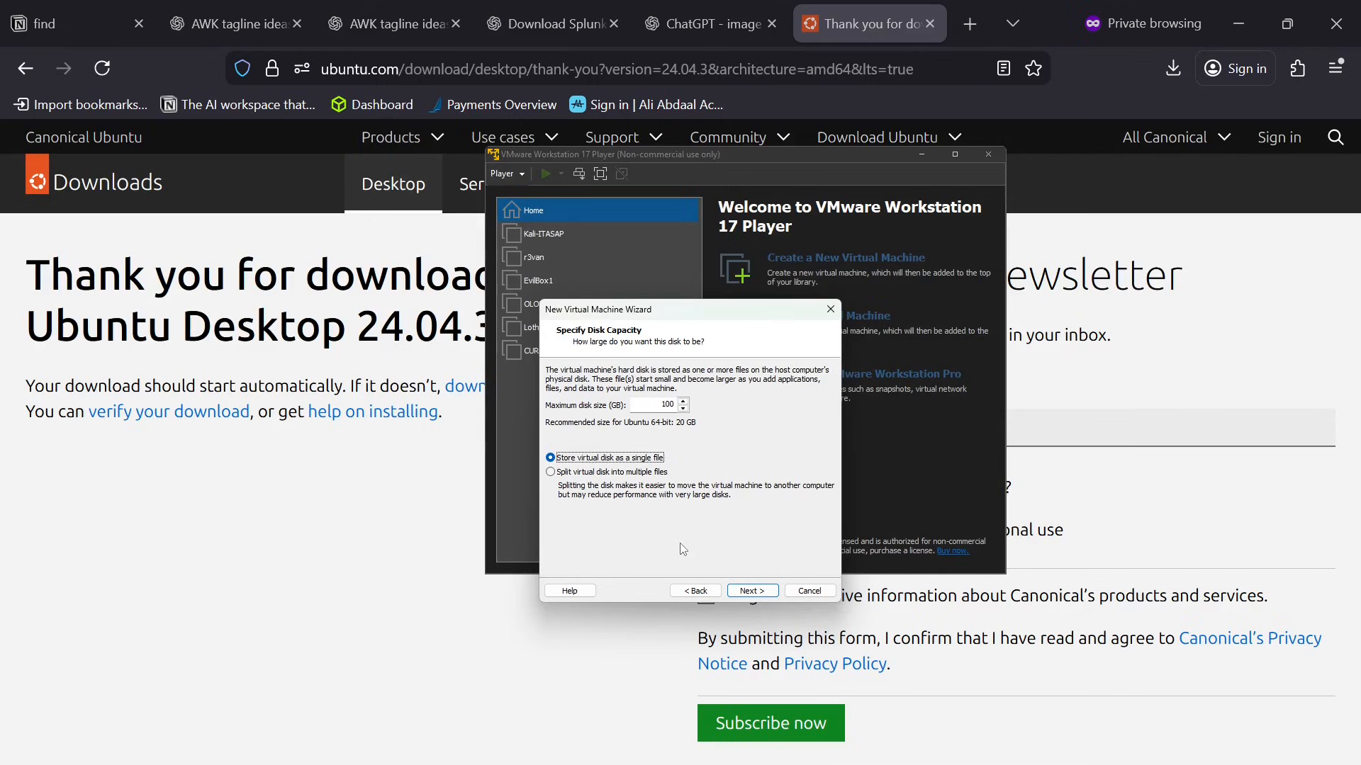
left_click(752, 590)
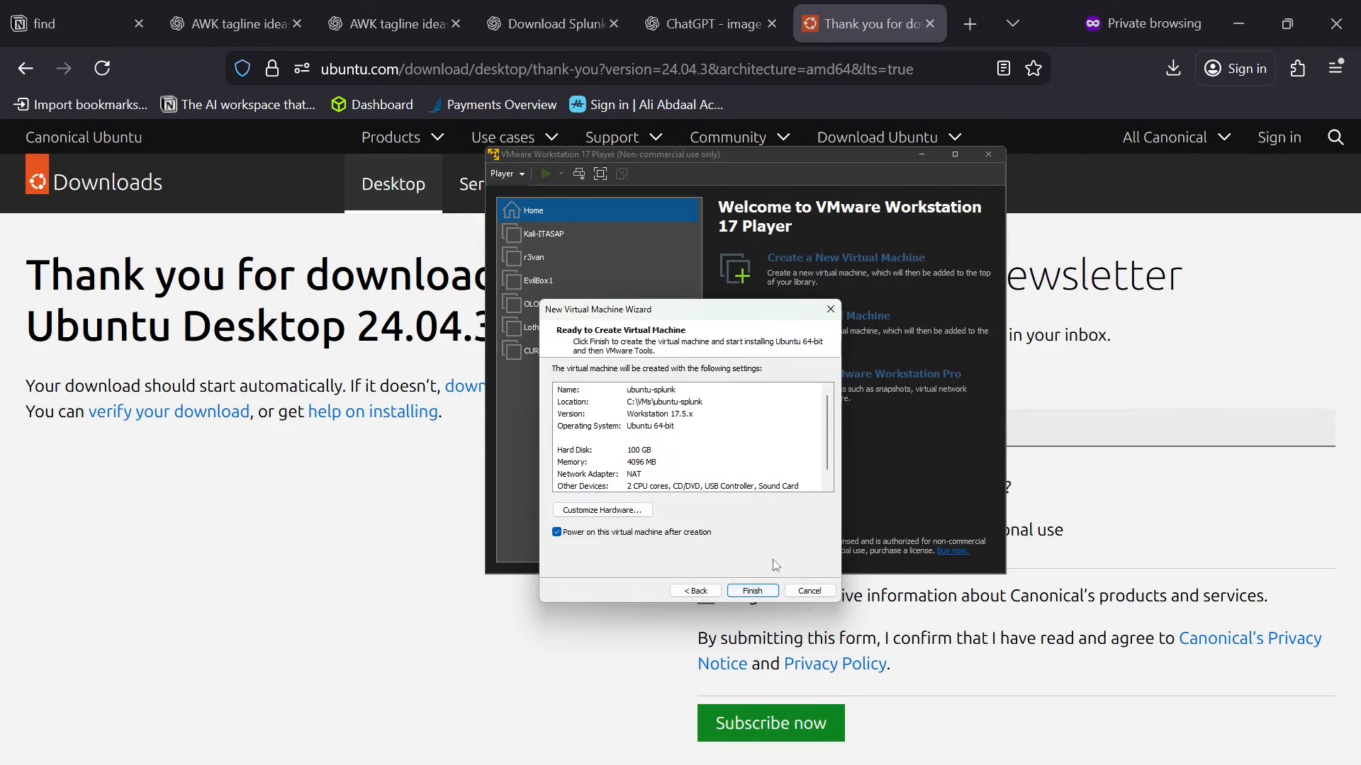
Customize the virtual machine's hardware to use 4 processor cores and 8192 MB of memory.
left_click(603, 511)
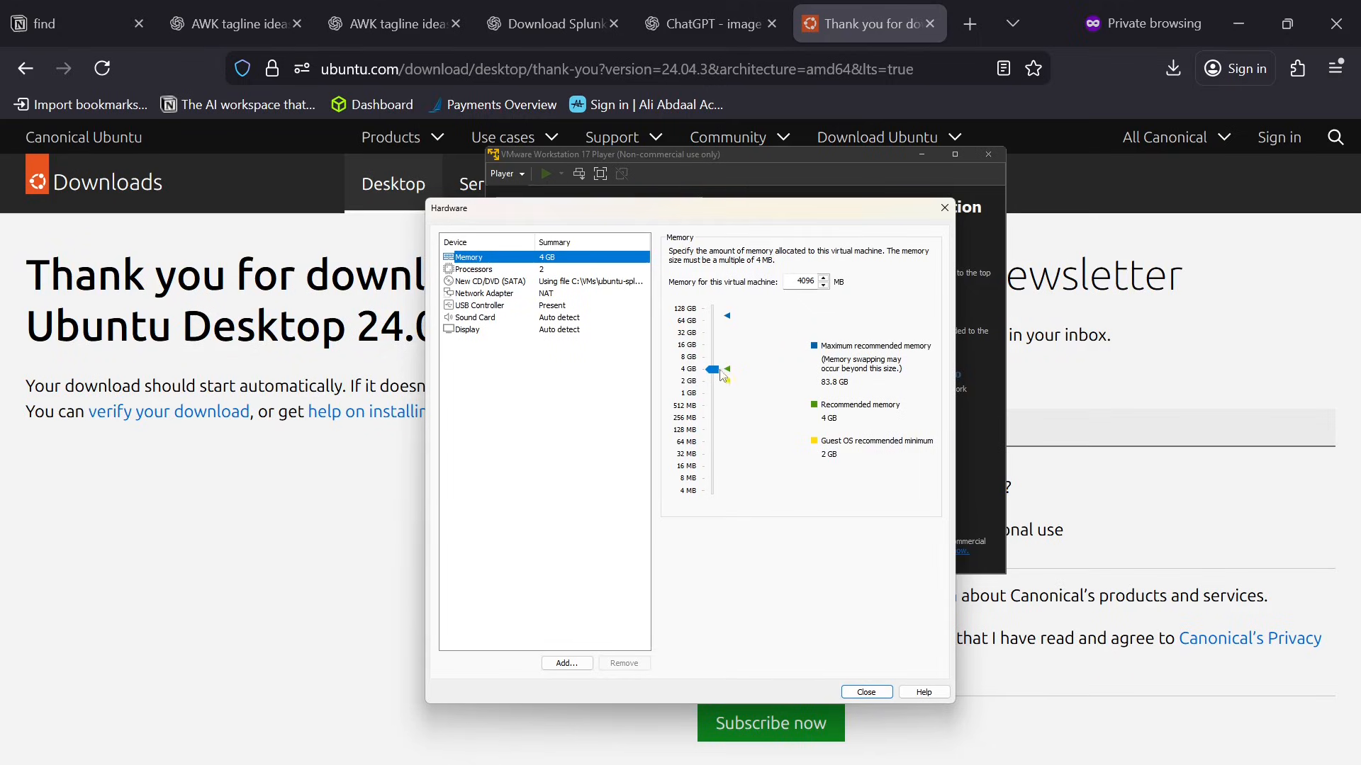
left_click(548, 271)
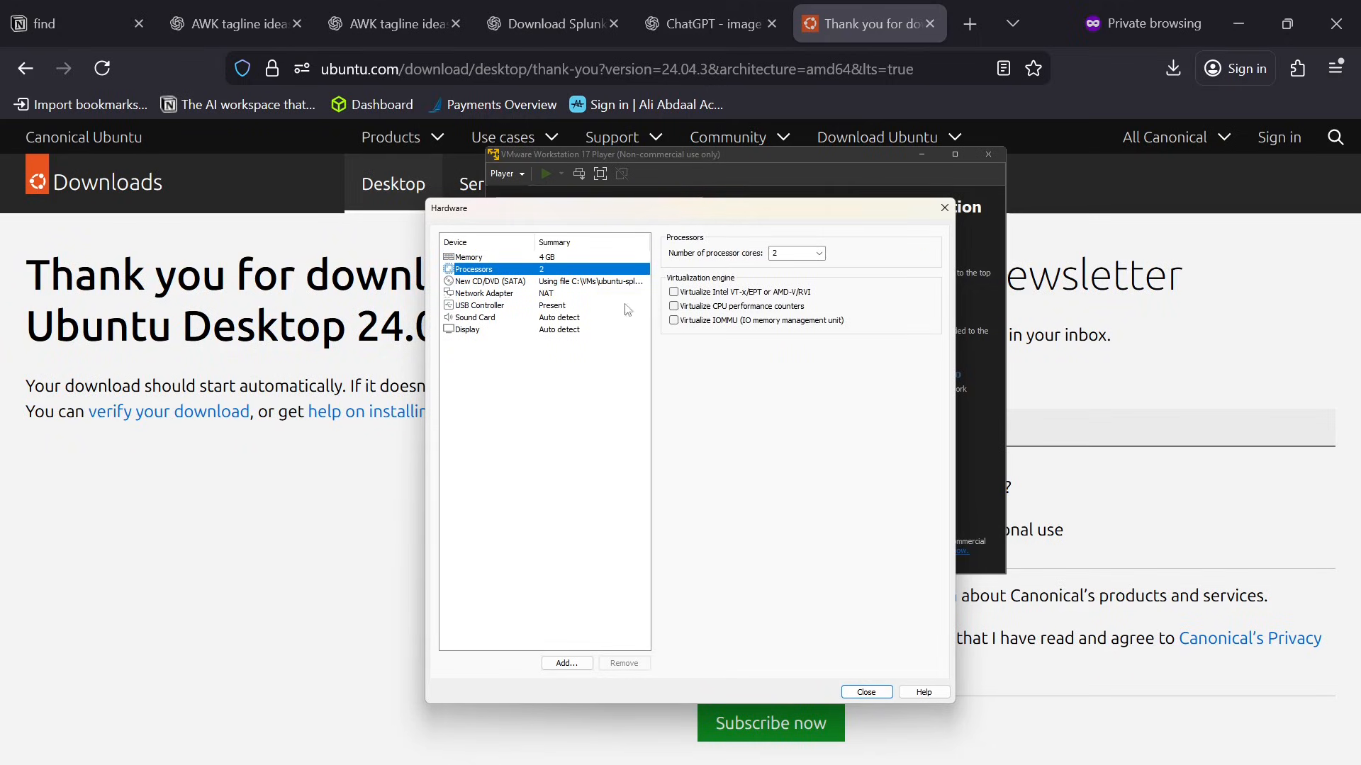
left_click(819, 254)
left_click(791, 295)
left_click(530, 257)
left_click(687, 357)
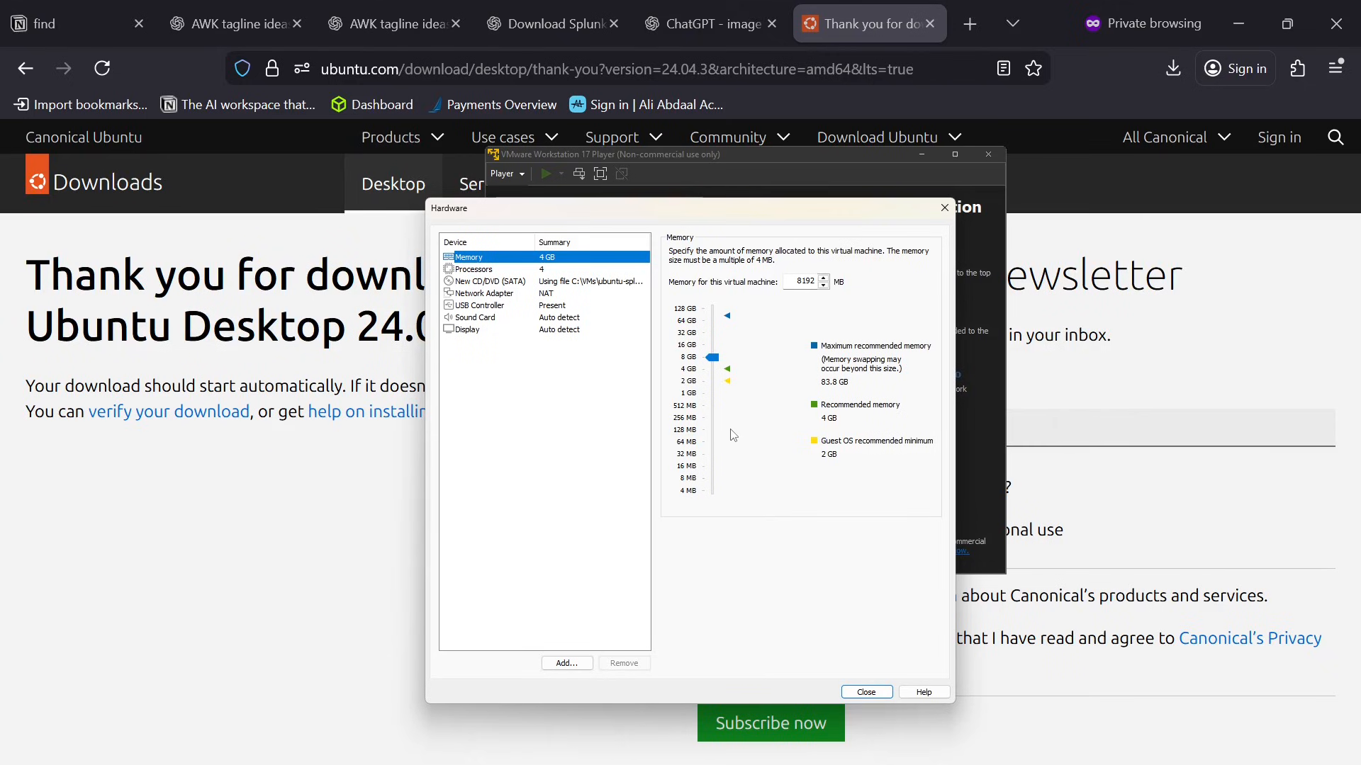
Set the memory to 8 GB and create the ubuntu-splunk virtual machine without powering it on after creation.
left_click(691, 369)
left_click(690, 357)
left_click(868, 692)
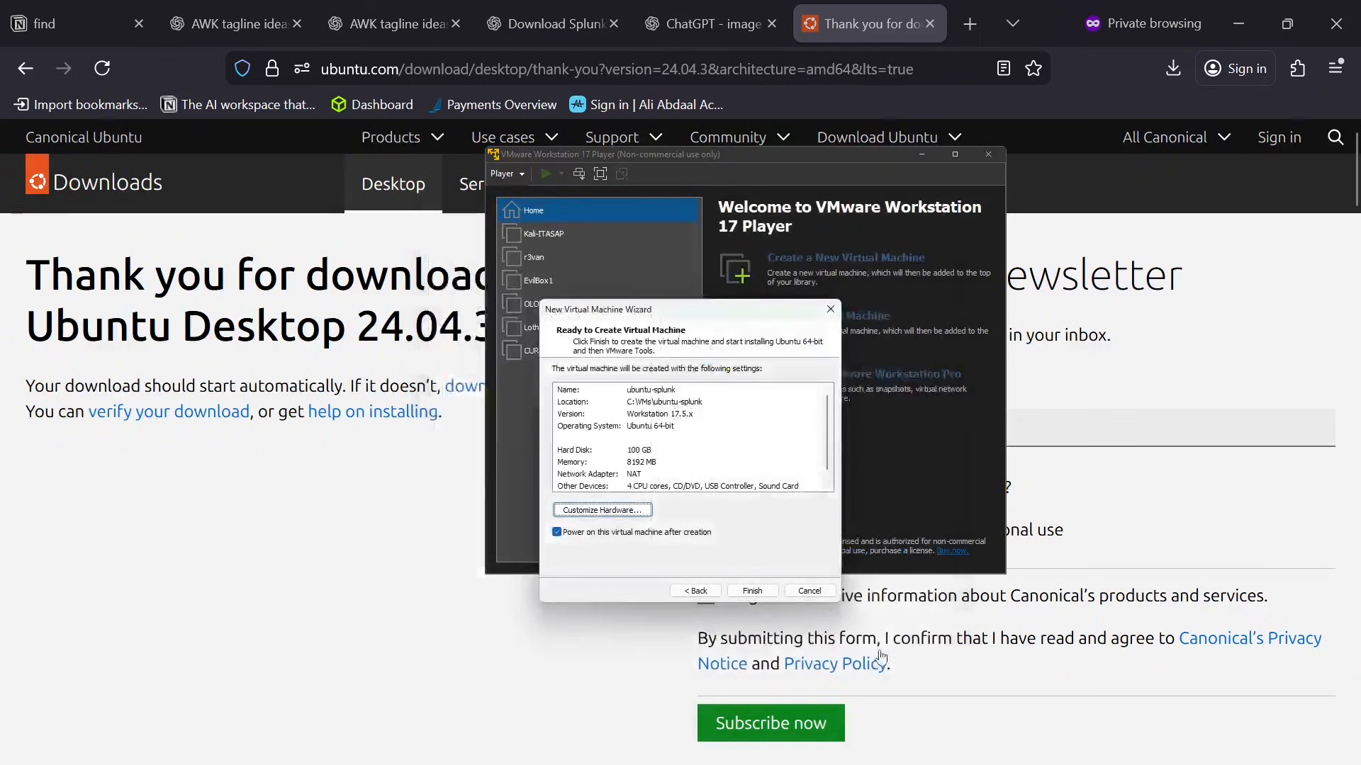
left_click(560, 534)
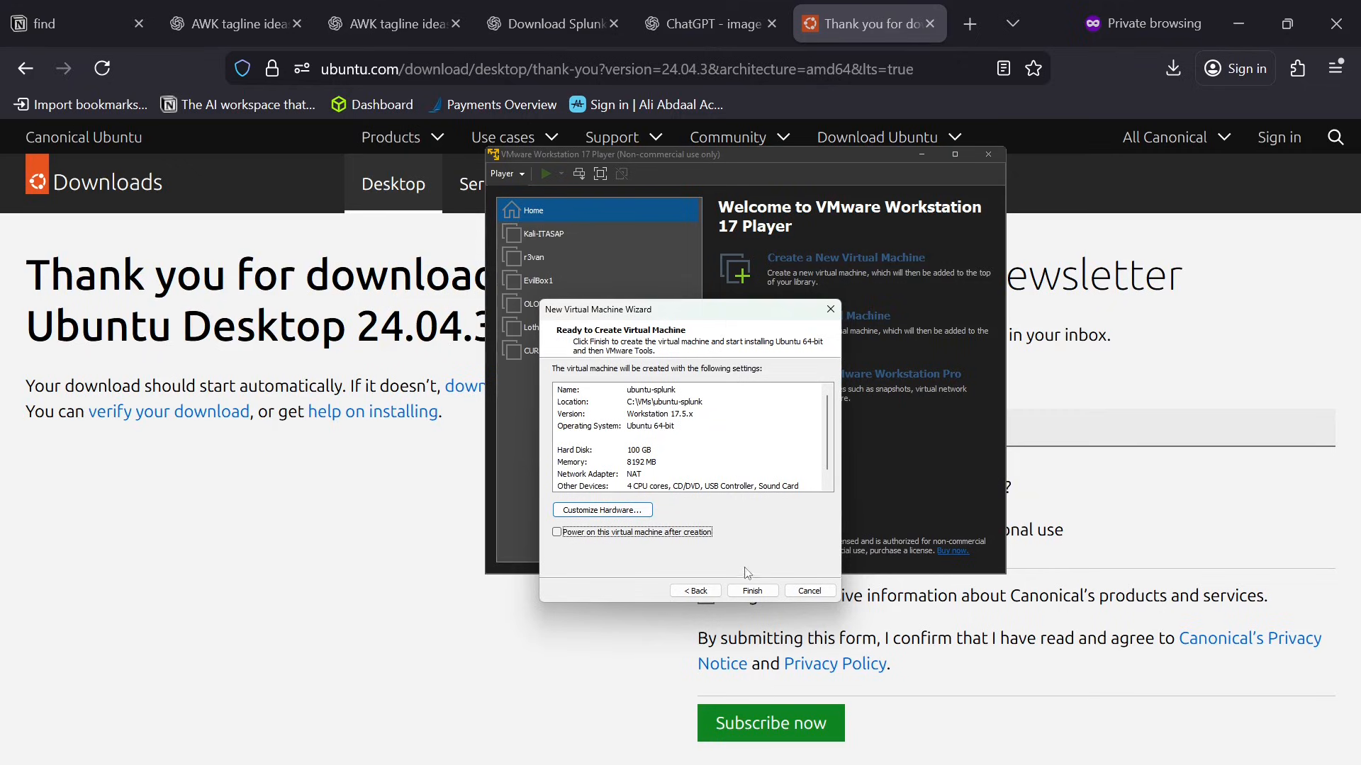
left_click(753, 590)
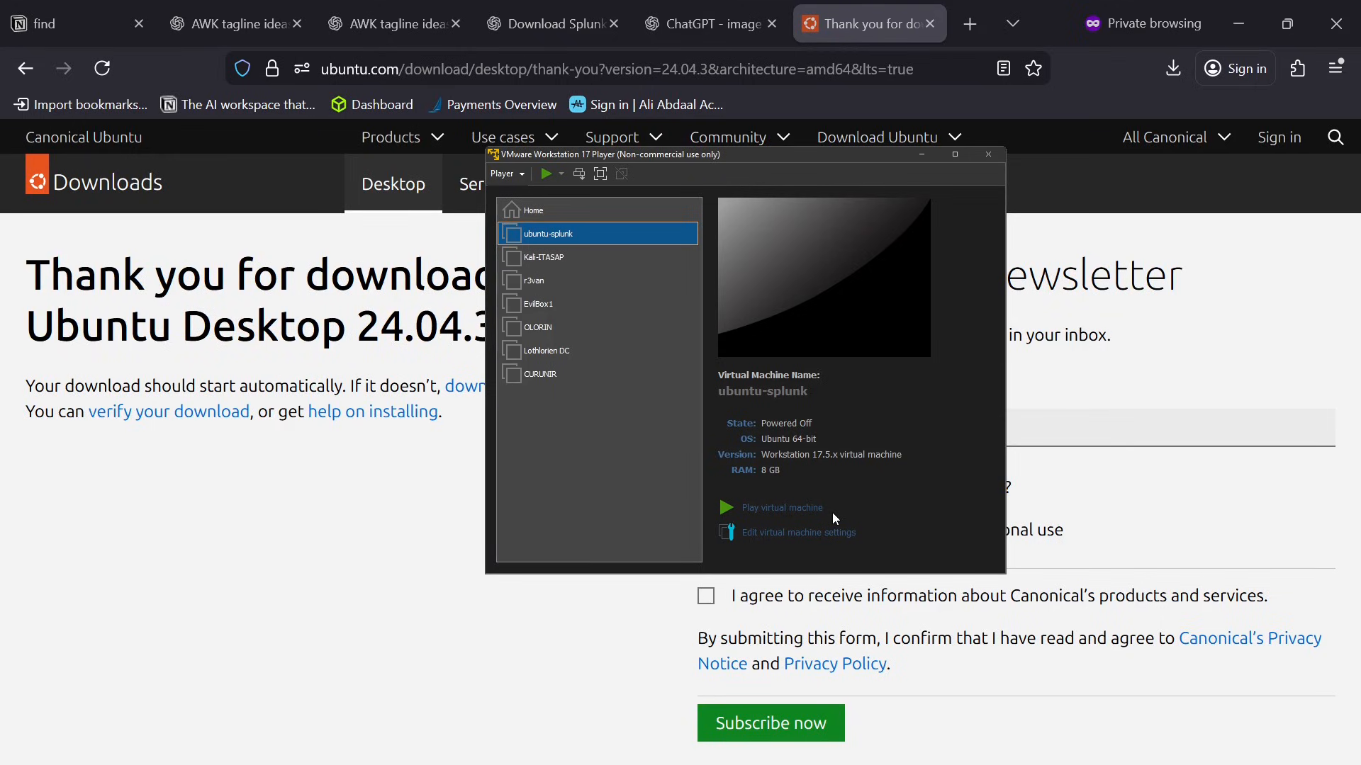
Start creating another virtual machine using the ubuntu-24.04.3-desktop-amd64(1).iso image from the VMs\ubuntu-target folder, and continue to the Easy Install information.
left_click(546, 209)
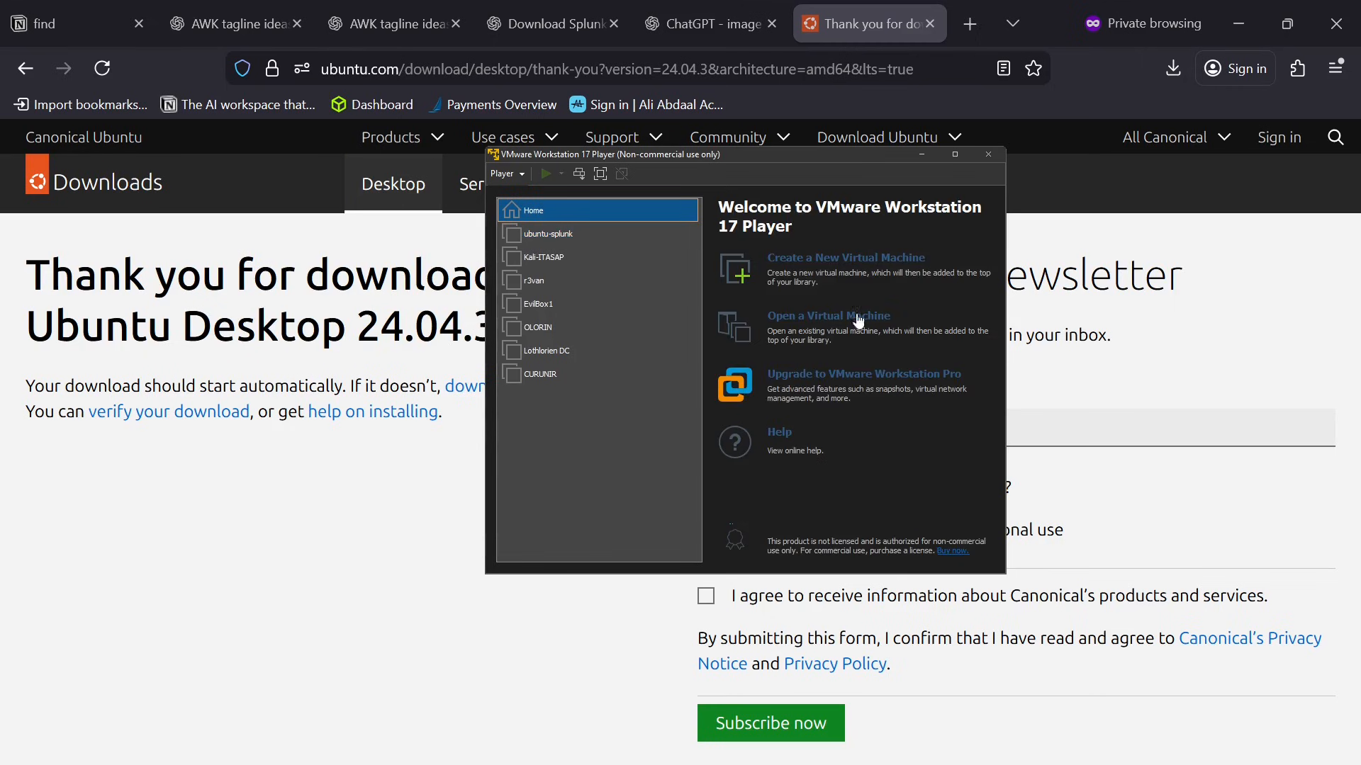
left_click(903, 259)
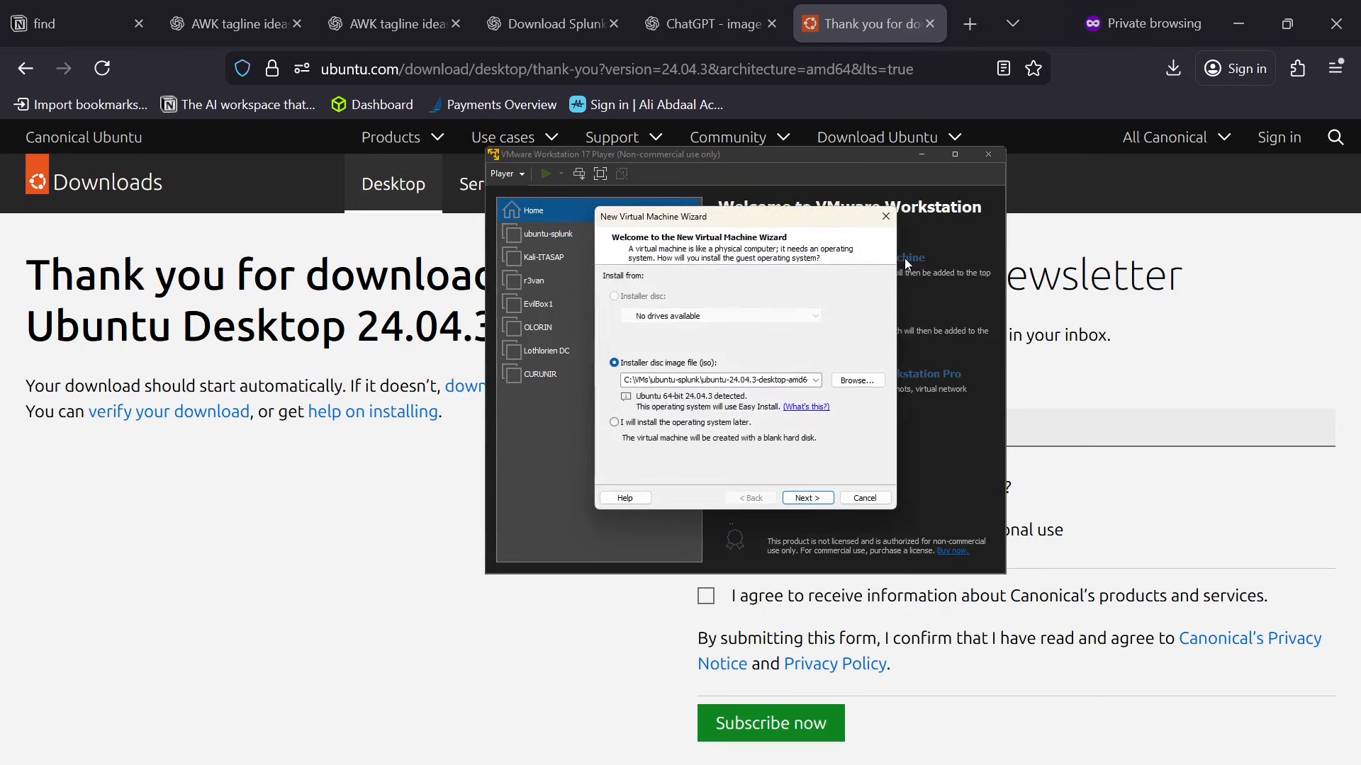
left_click(851, 382)
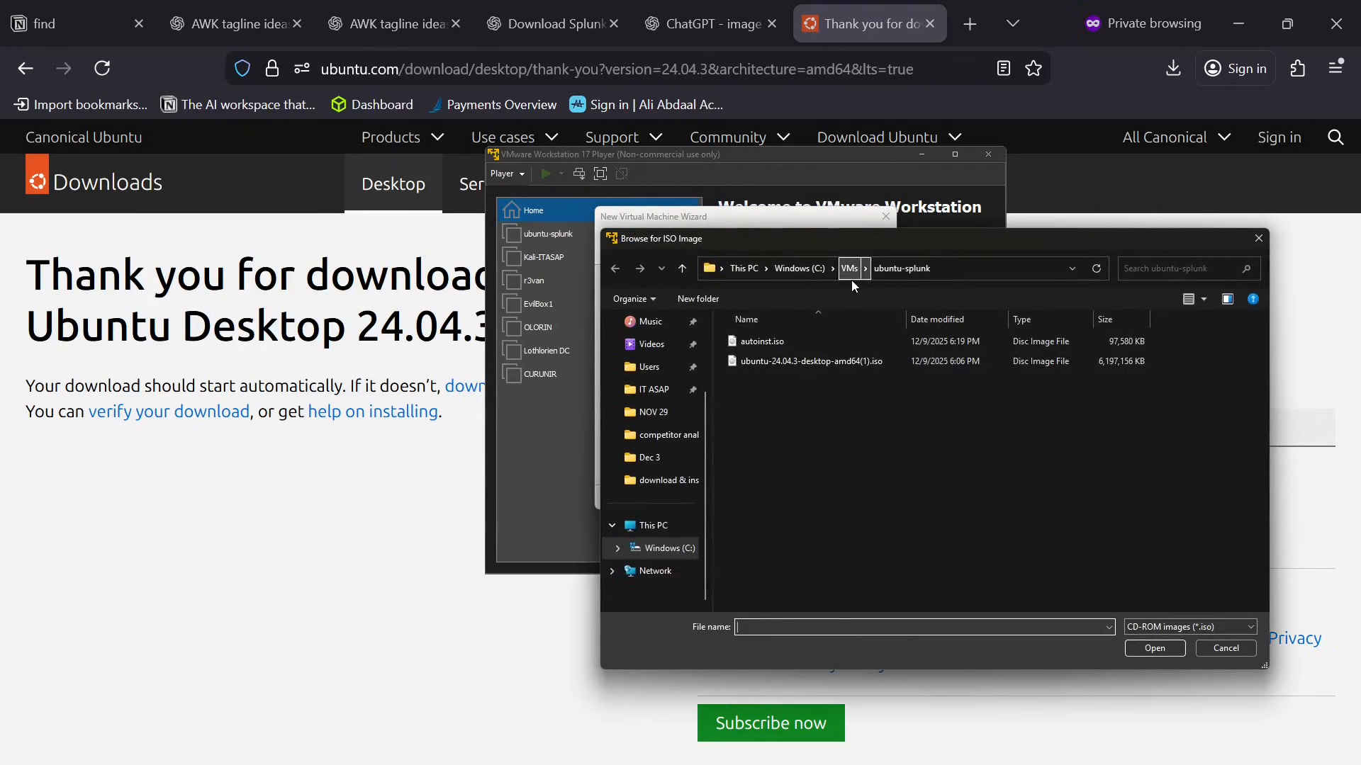
left_click(851, 276)
double_click(808, 438)
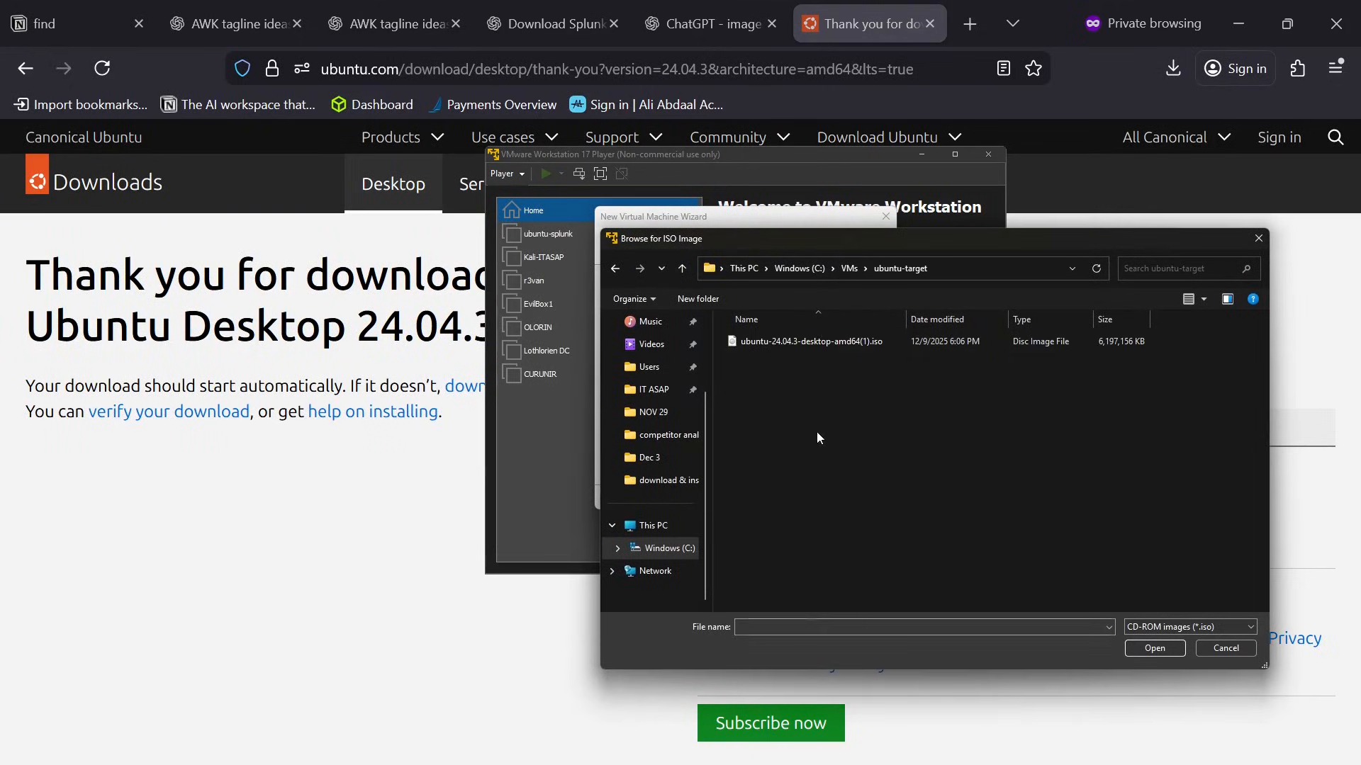
left_click(818, 343)
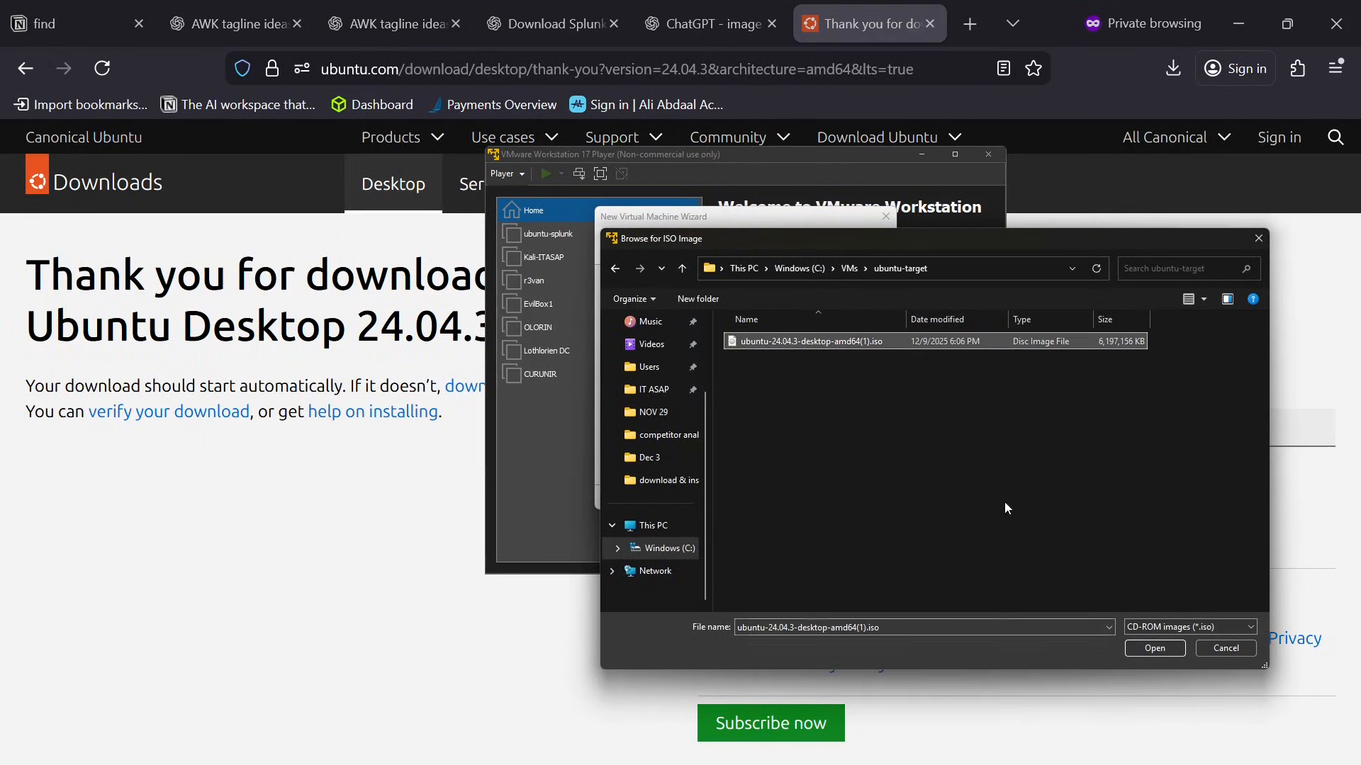
left_click(1148, 648)
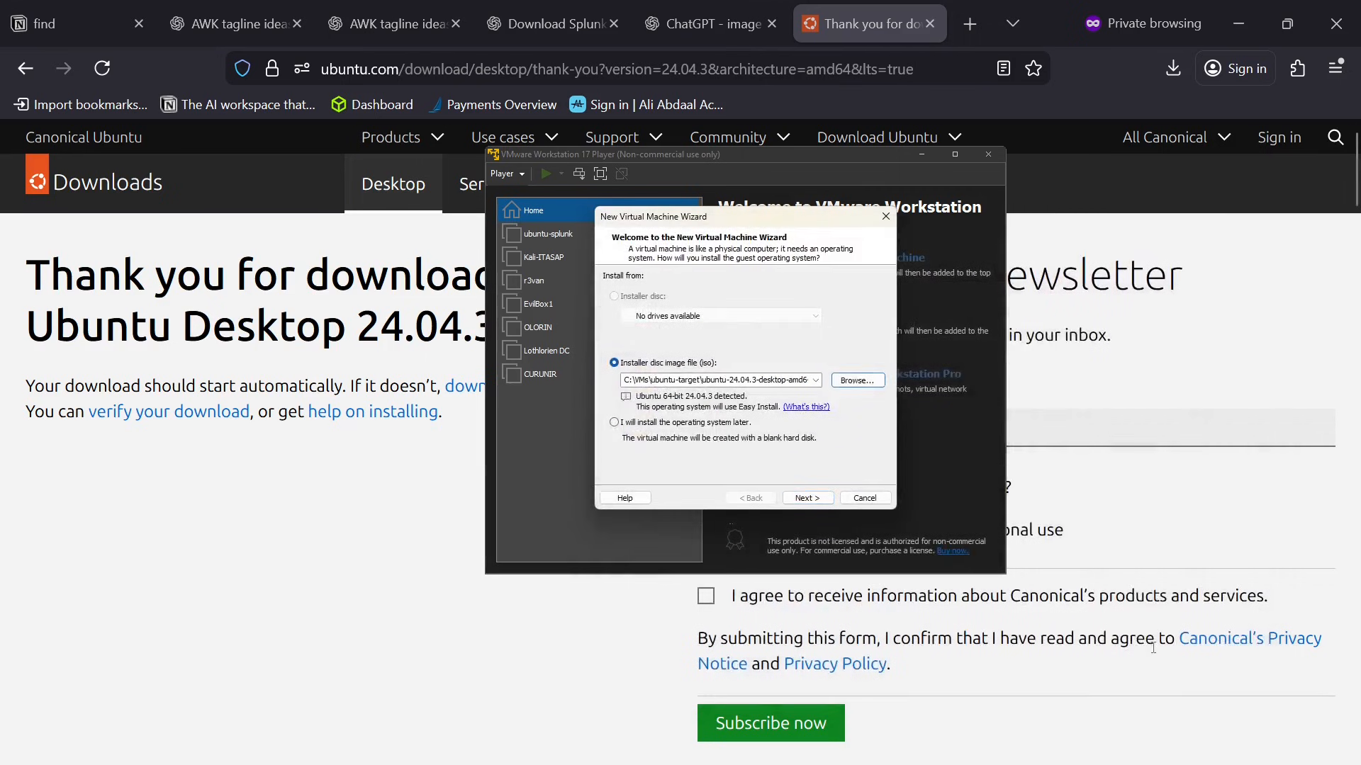
left_click(826, 500)
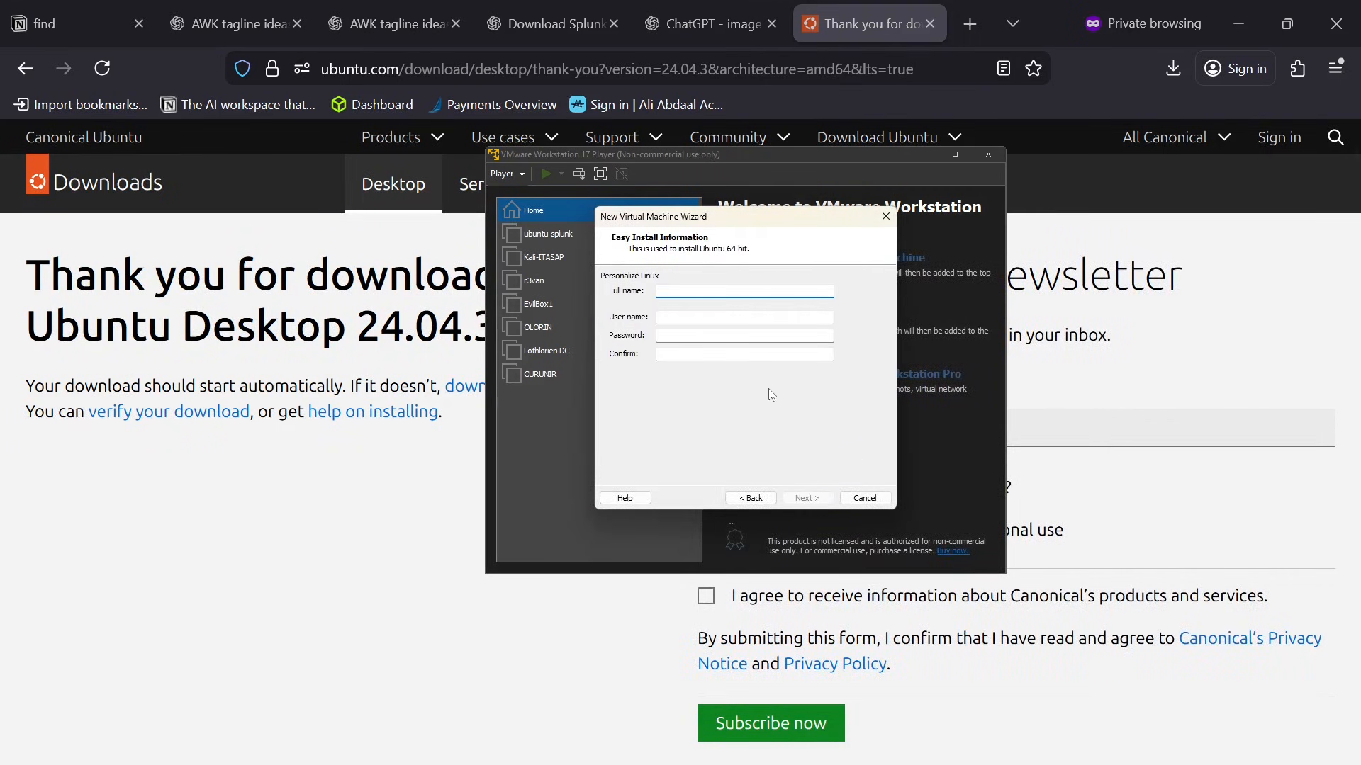
Fill in the Easy Install full name, user name and confirmed account password, and continue to naming the virtual machine.
type("varror")
key("Tab")
type("varro")
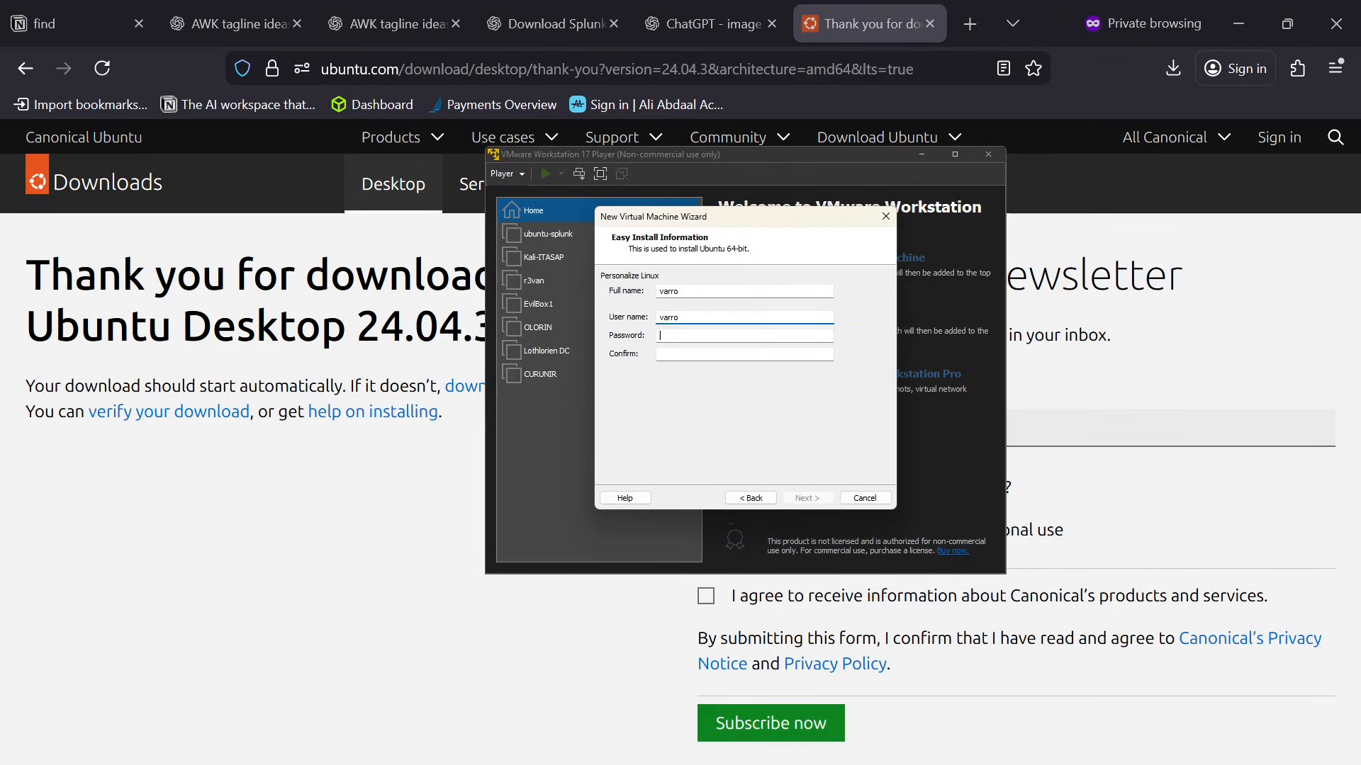
key("Tab")
type("••••••••")
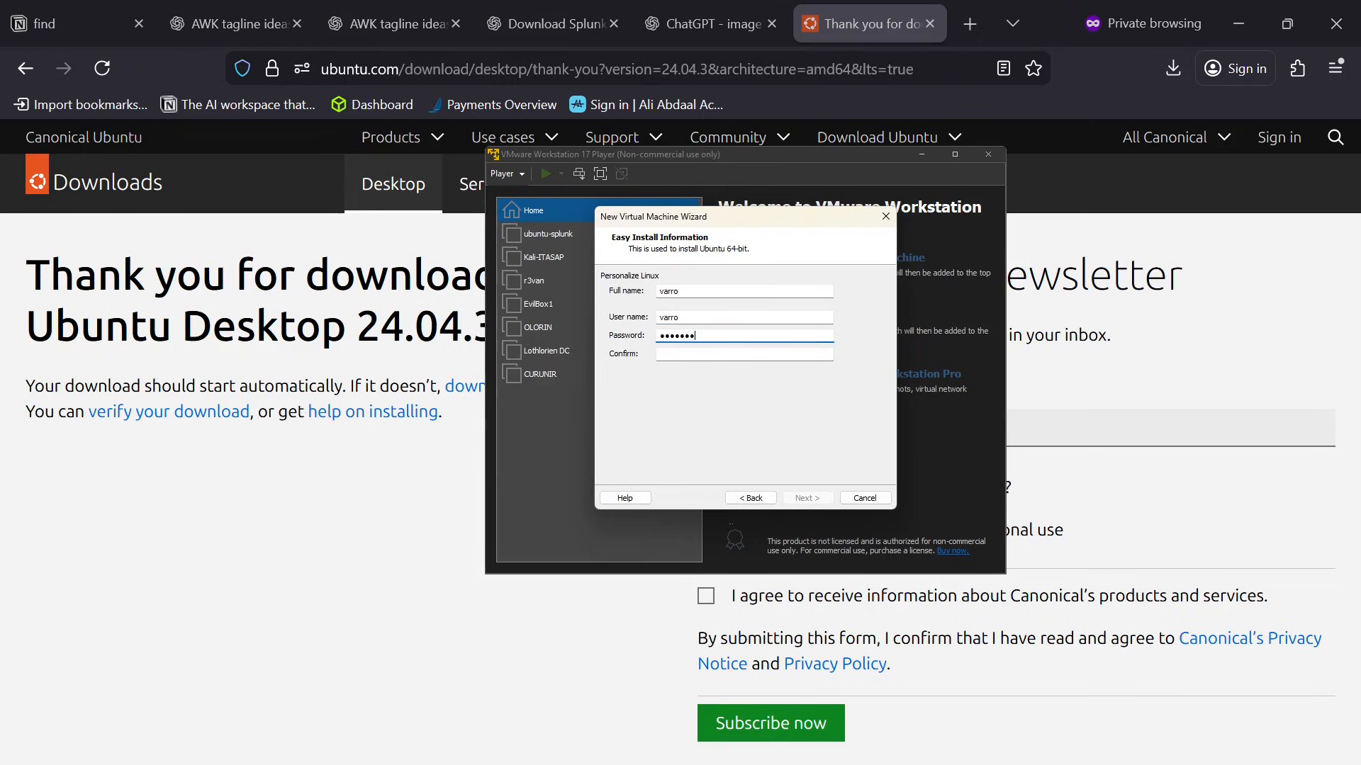
key("Tab")
type("••••")
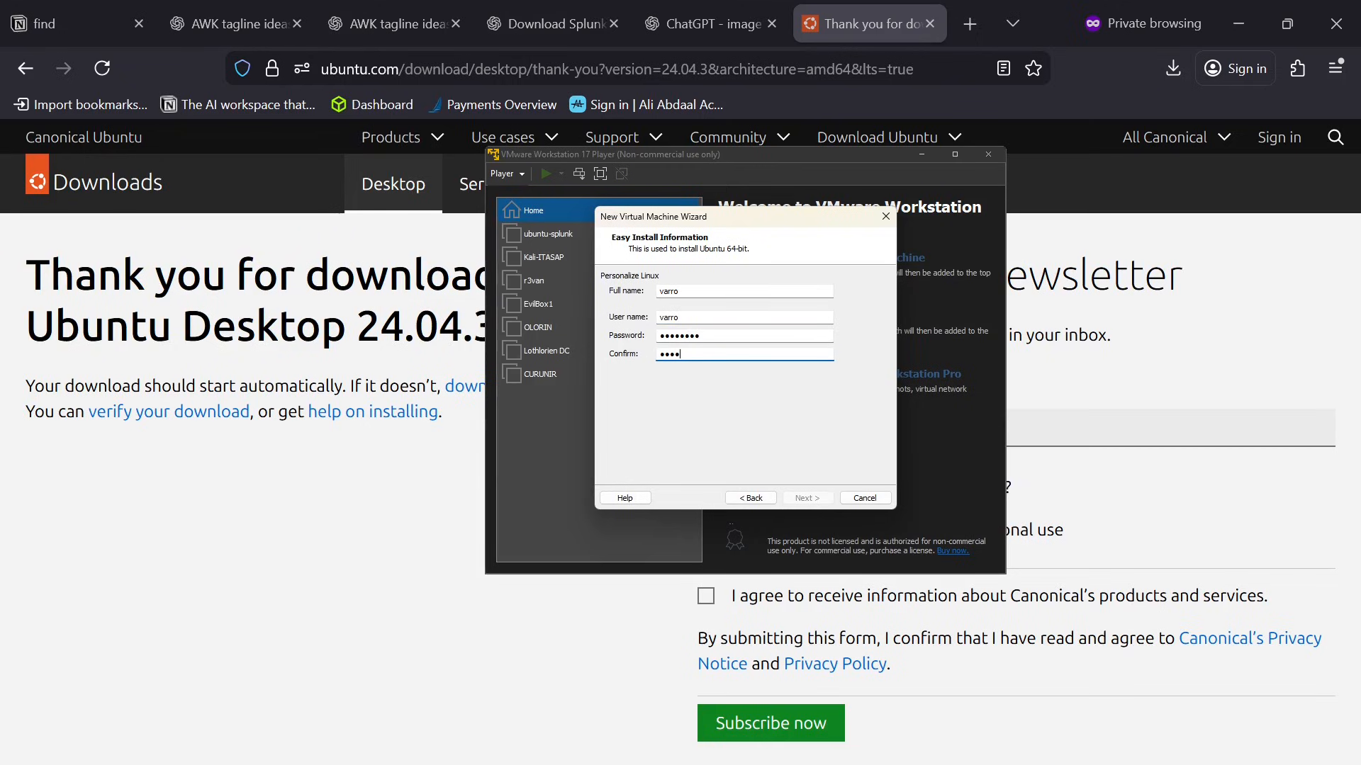
type("••••")
left_click(822, 500)
Name the new virtual machine ubuntu-target.
type("ubun")
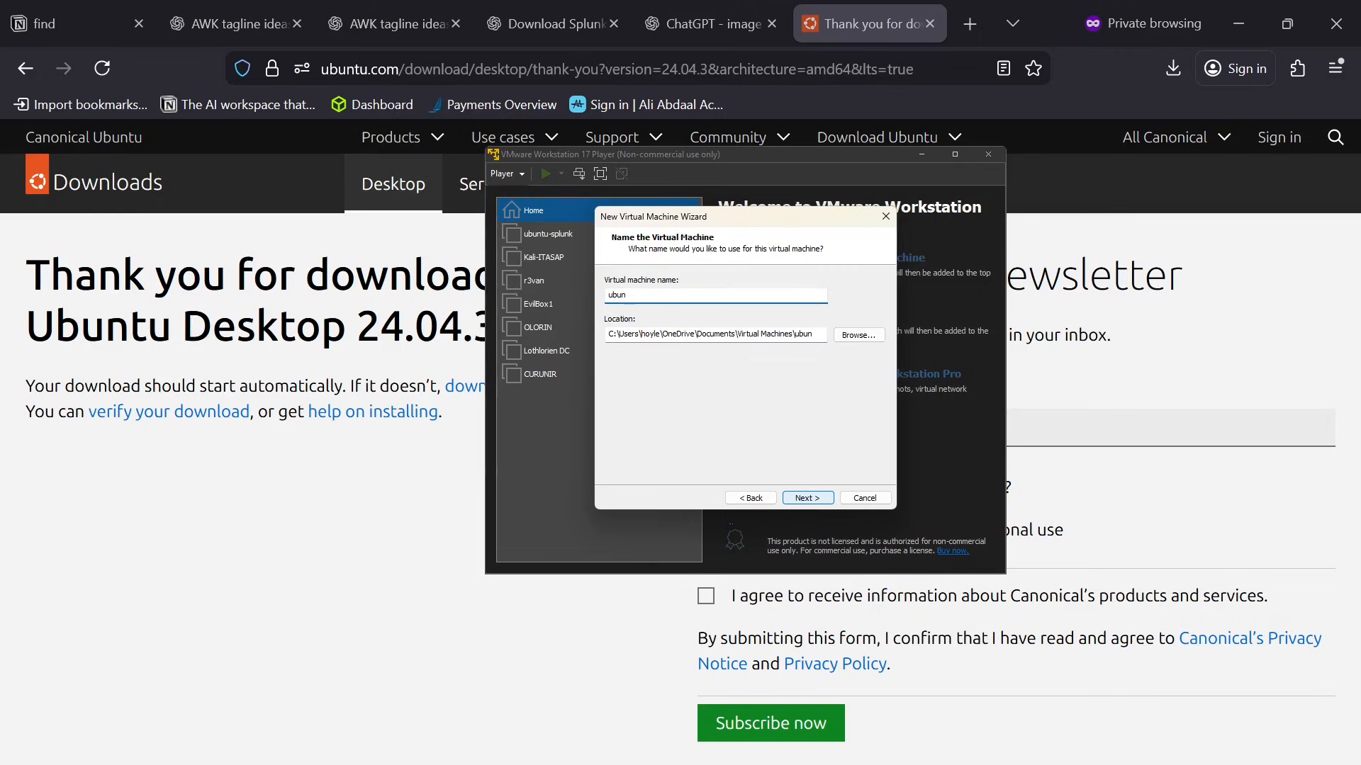
type("tu-target")
Set the virtual machine's location to the existing C:\VMs\ubuntu-target folder and continue to the disk capacity settings.
left_click(860, 335)
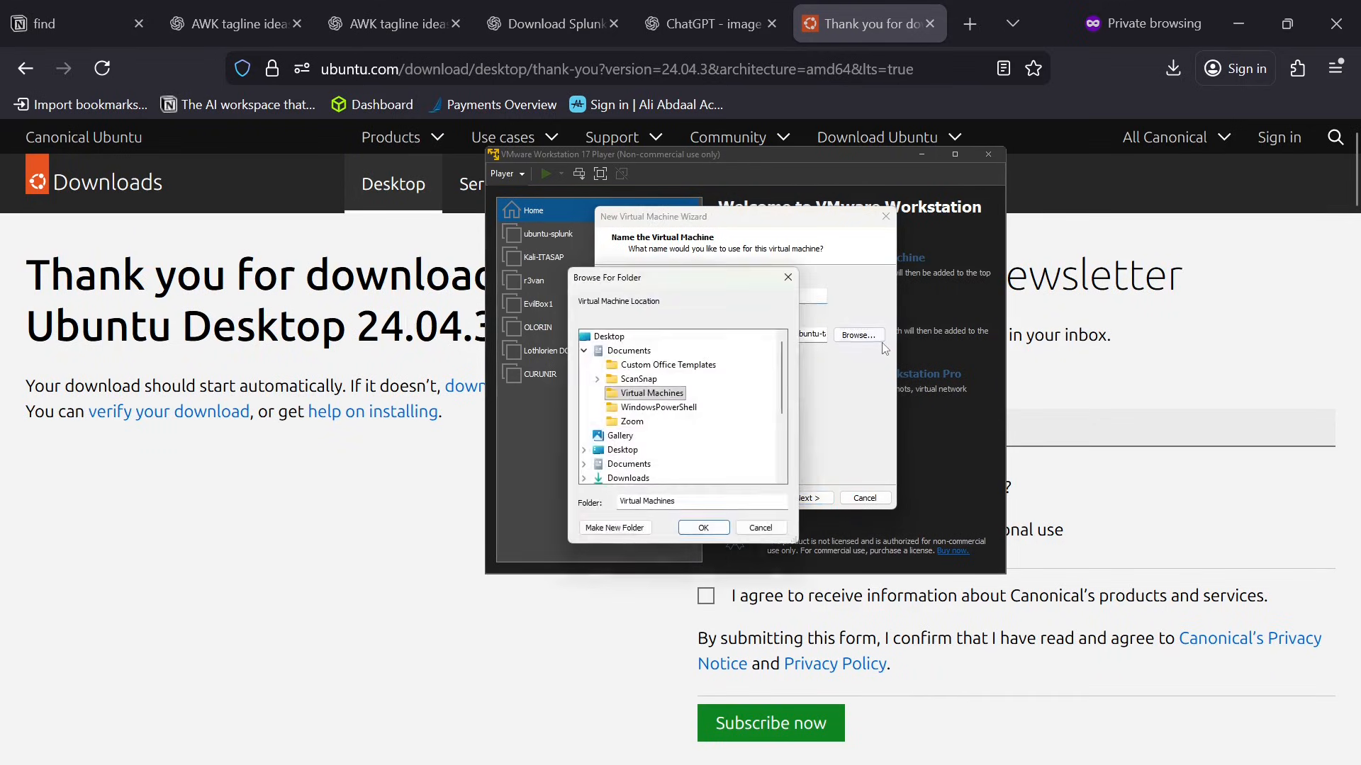
scroll(670, 401, "down", 3)
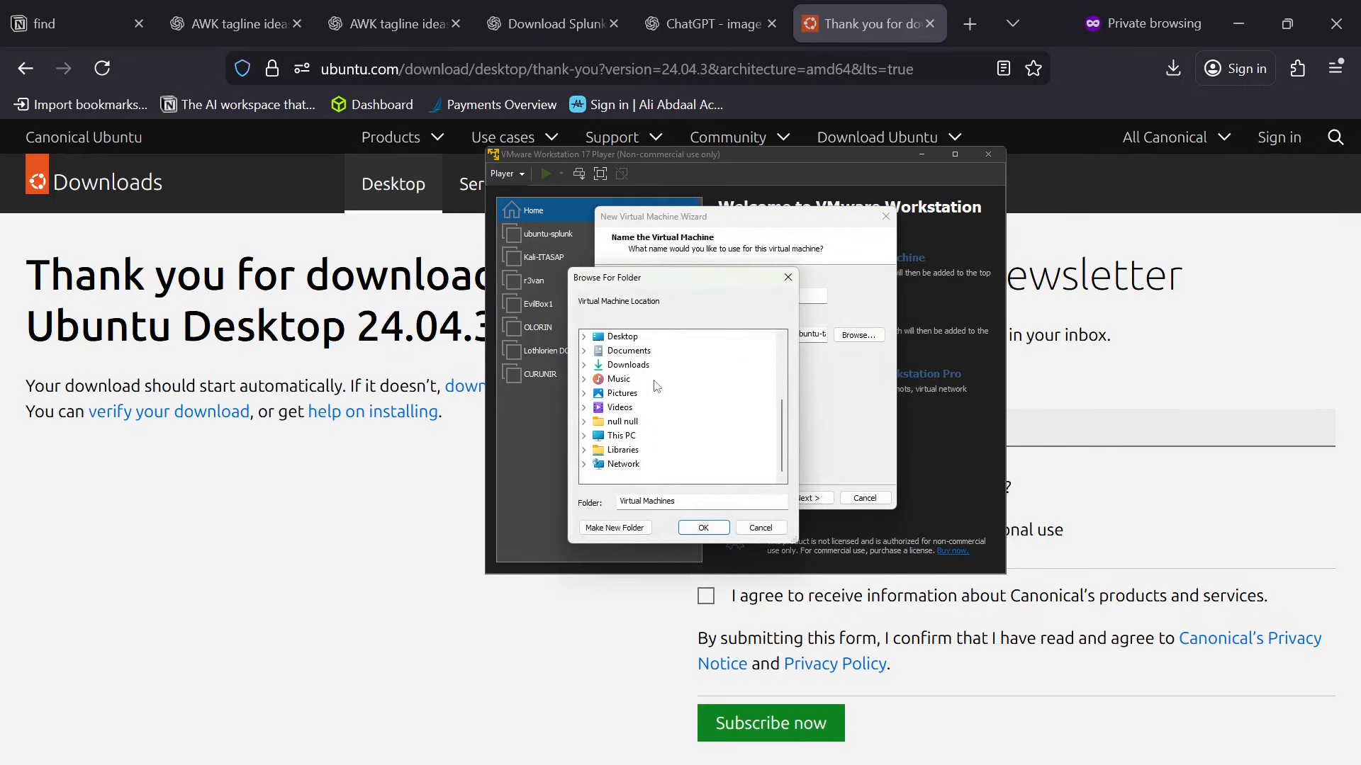
left_click_drag(709, 278, 839, 389)
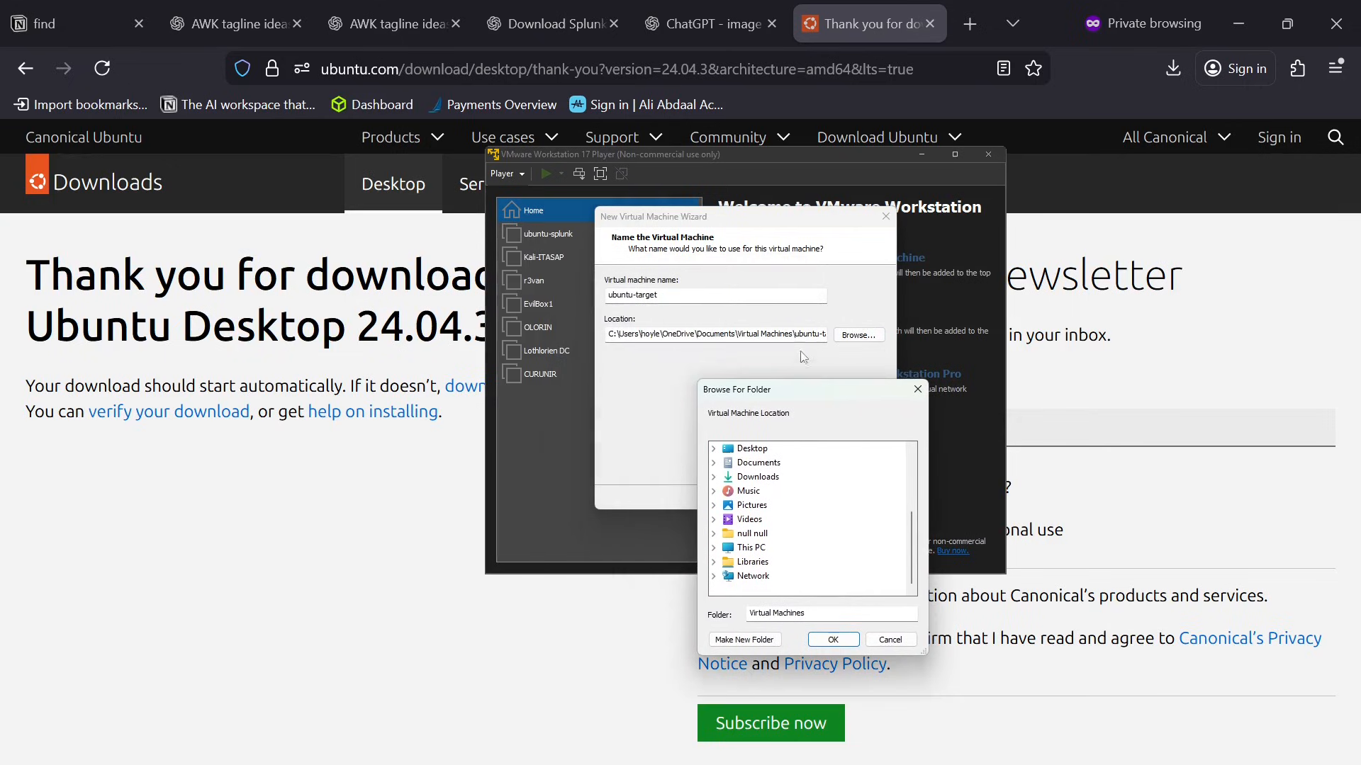
left_click(753, 576)
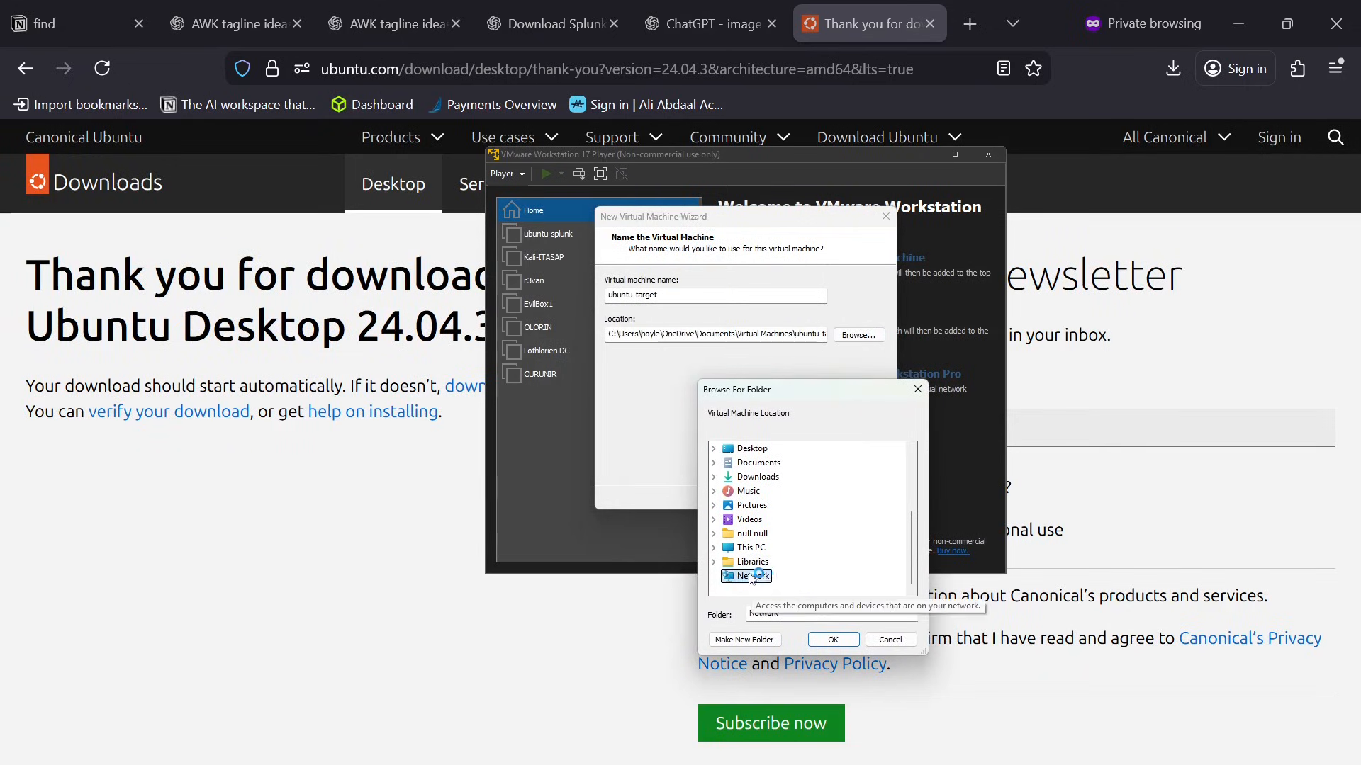
left_click(753, 548)
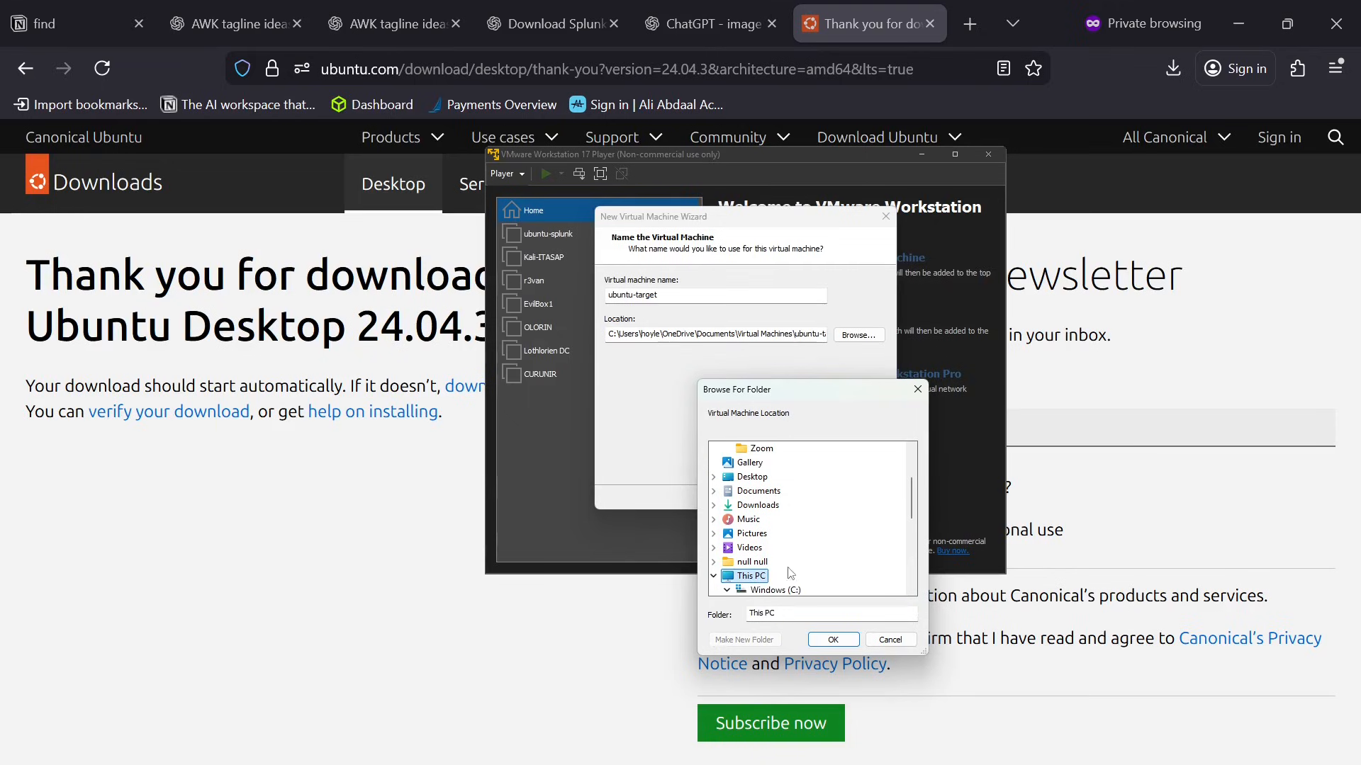
left_click(772, 591)
scroll(780, 553, "down", 4)
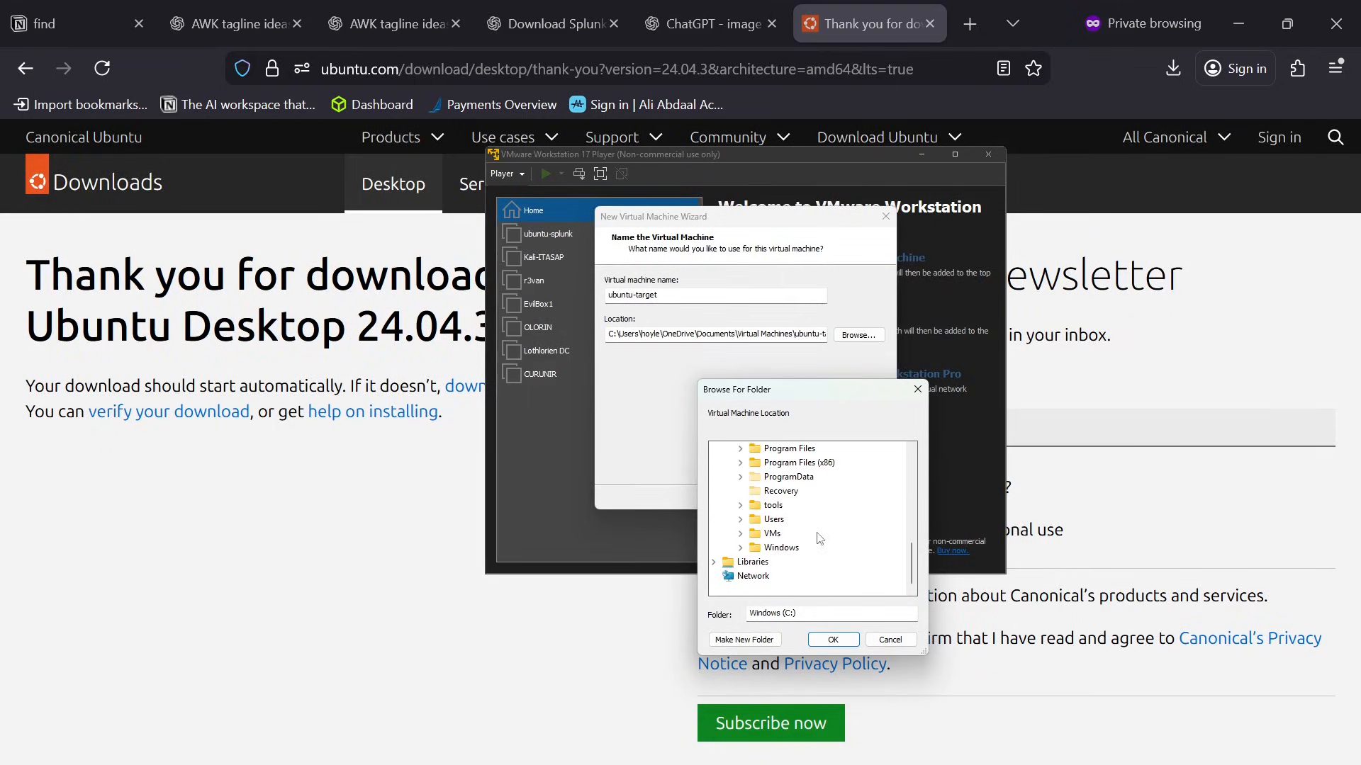
double_click(772, 535)
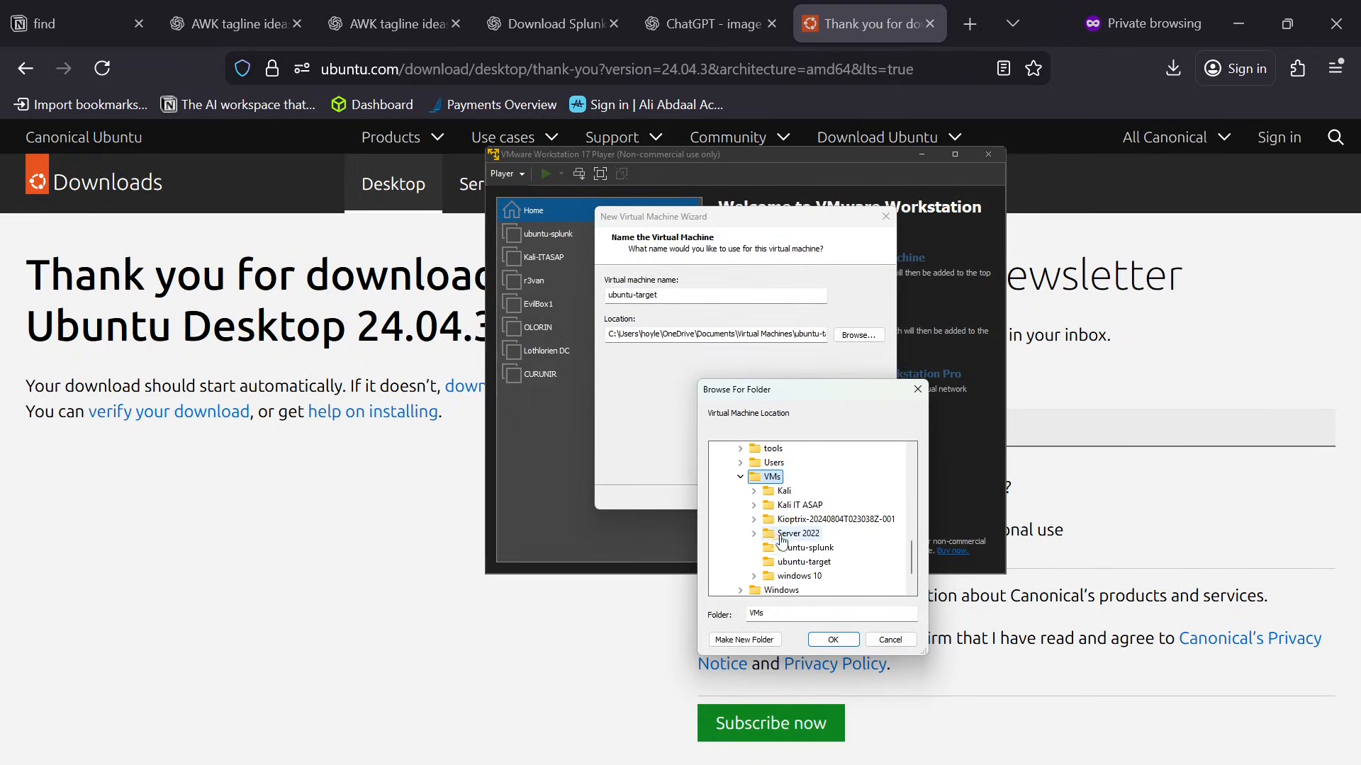
left_click(808, 562)
left_click(834, 640)
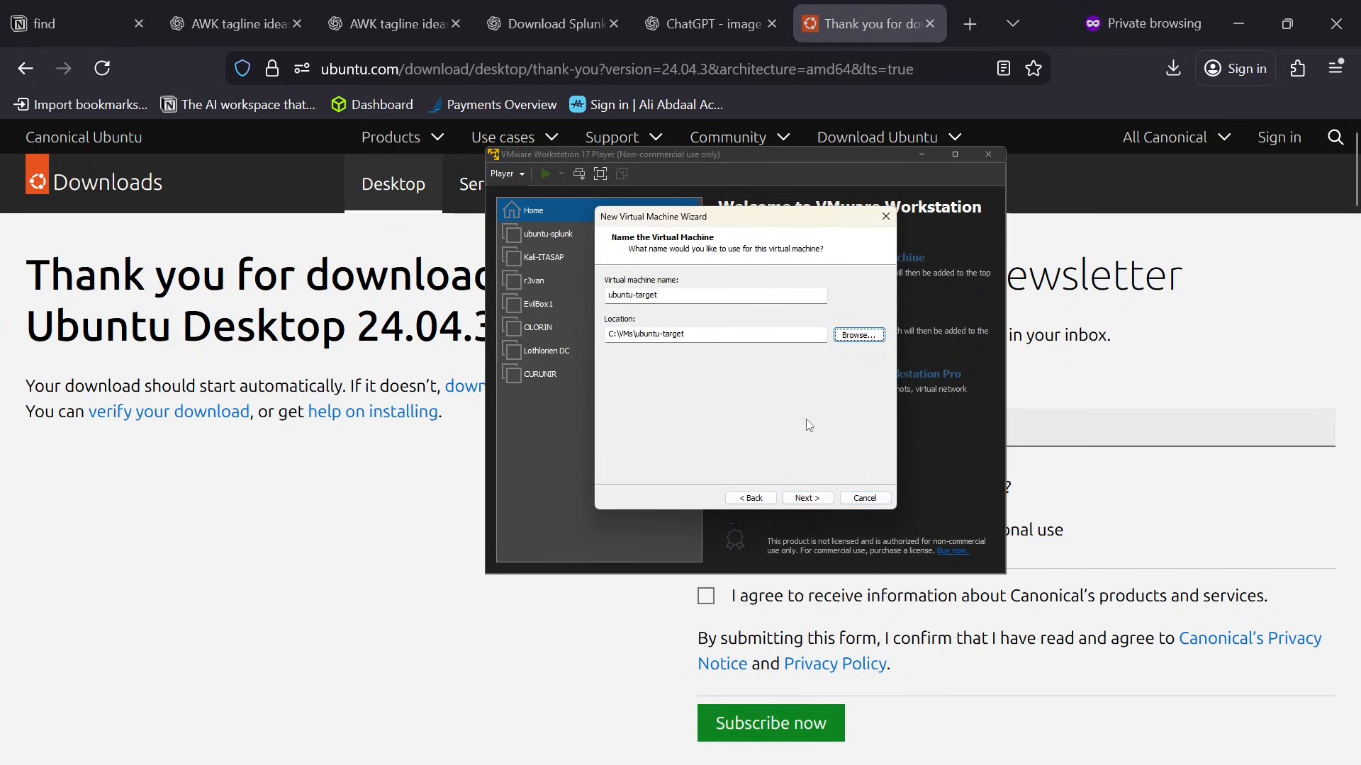
left_click(808, 498)
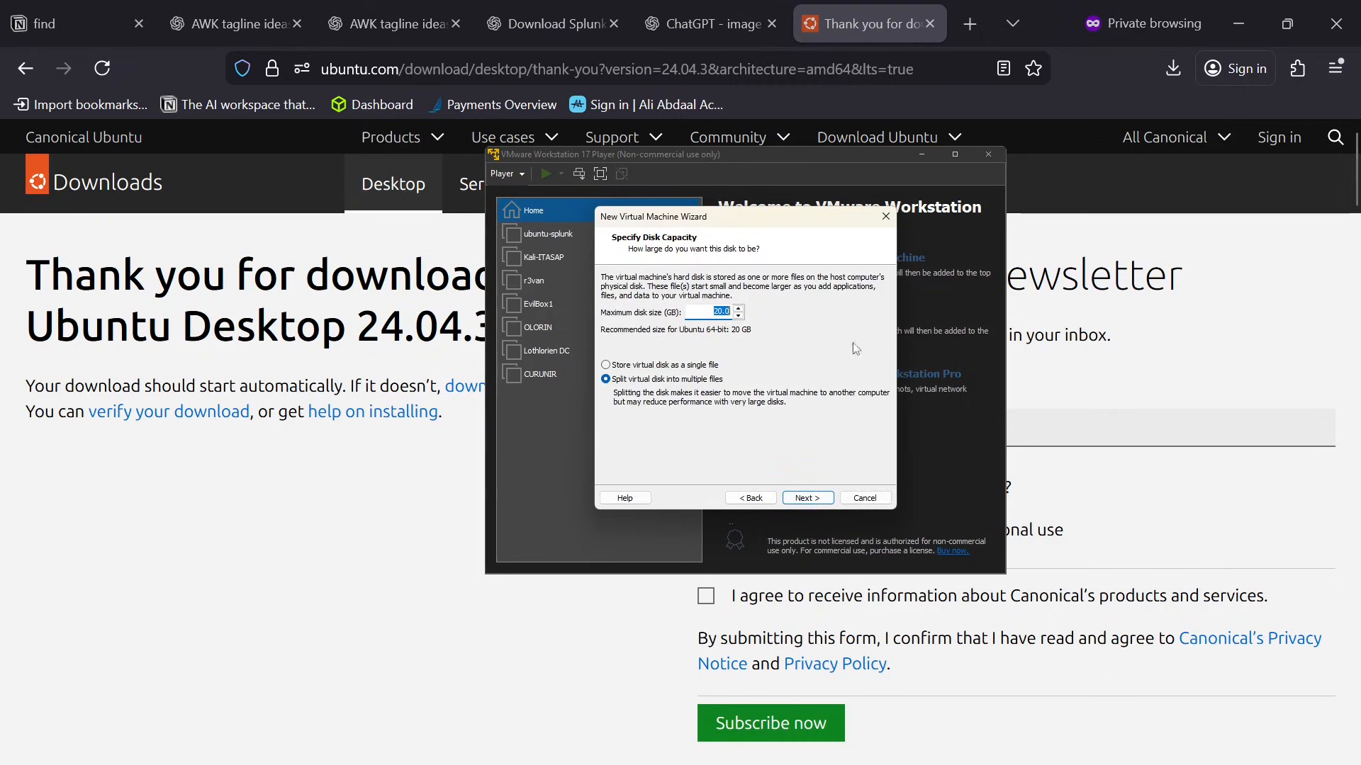
Set the maximum disk size to 50 GB, stored as a single file, and continue to the summary.
left_click(721, 313)
key("BackSpace")
key("BackSpace")
key("BackSpace")
key("BackSpace")
type("50")
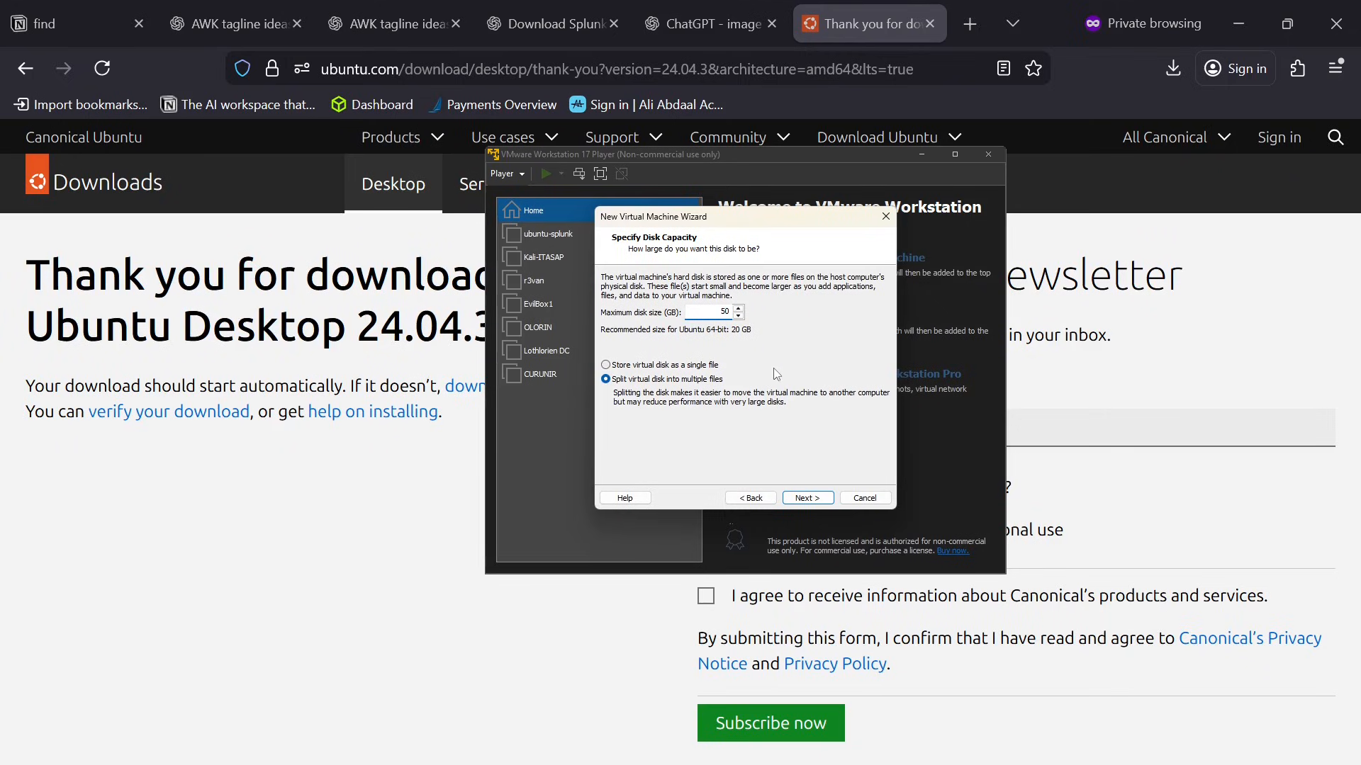
left_click(691, 367)
left_click(833, 500)
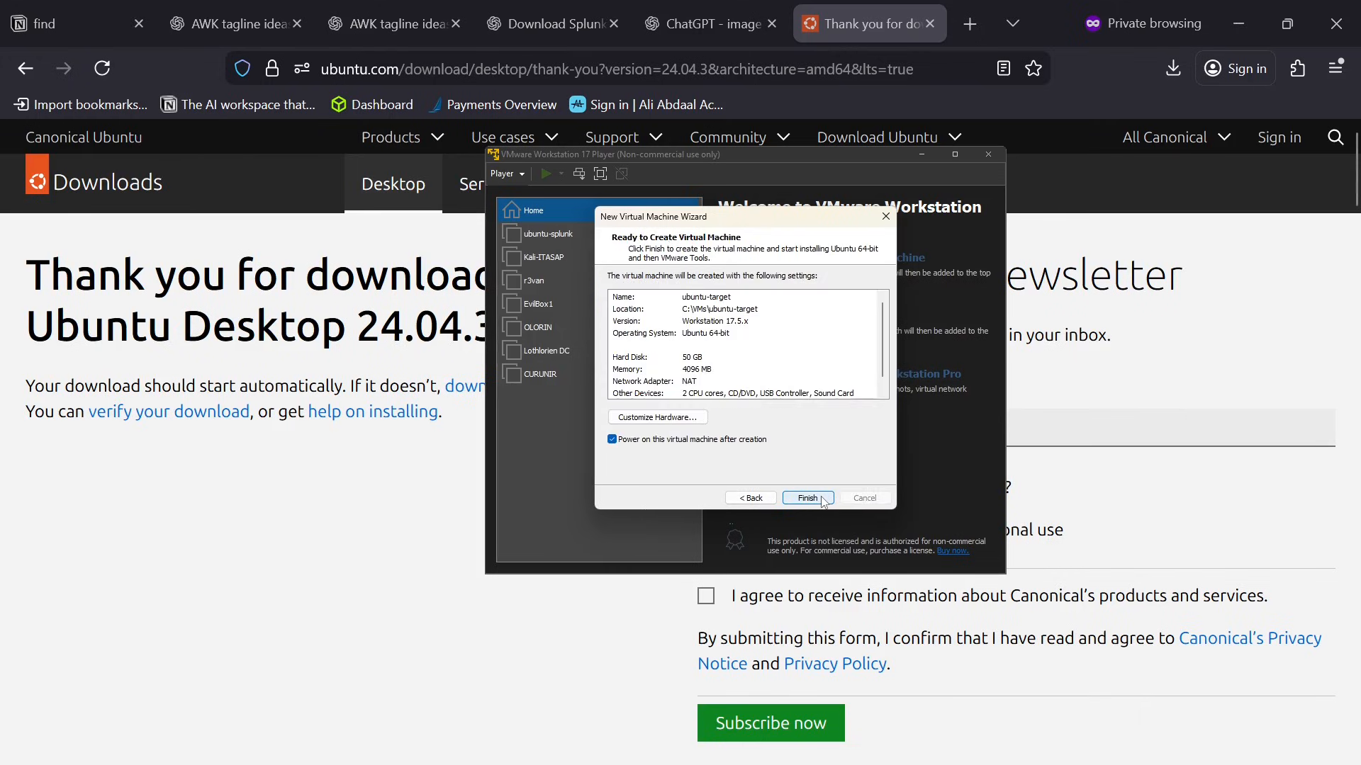
Check the processor settings, set the memory to 4 GB, and create the ubuntu-target virtual machine without powering it on after creation.
left_click(691, 420)
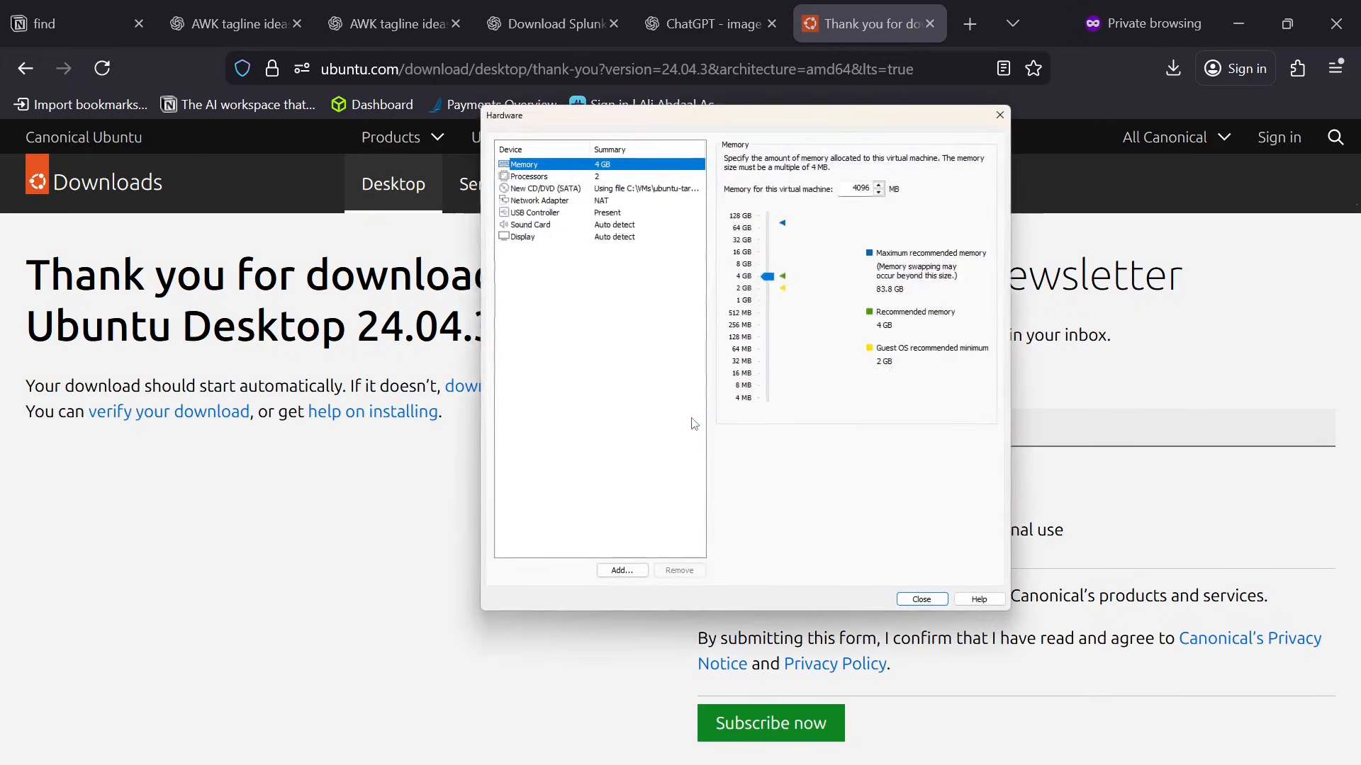
left_click(562, 180)
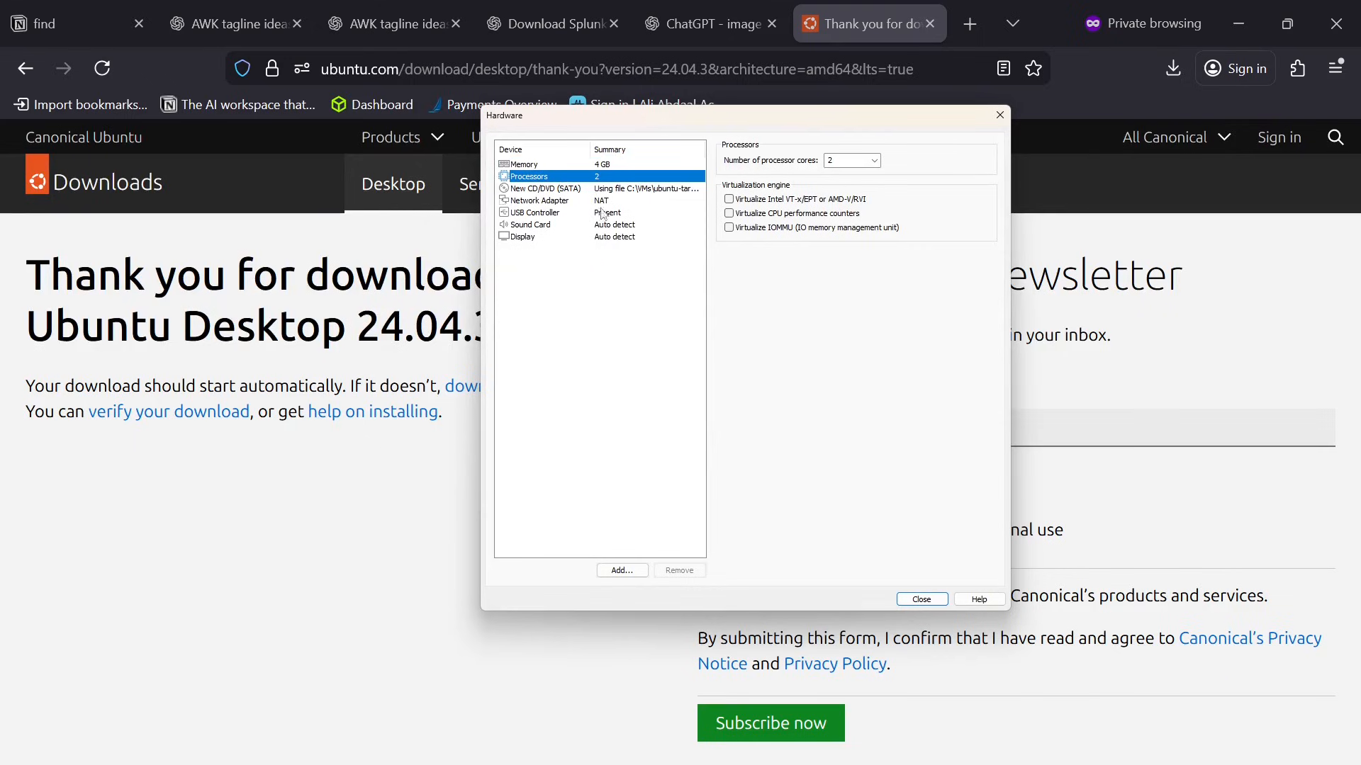
left_click(609, 167)
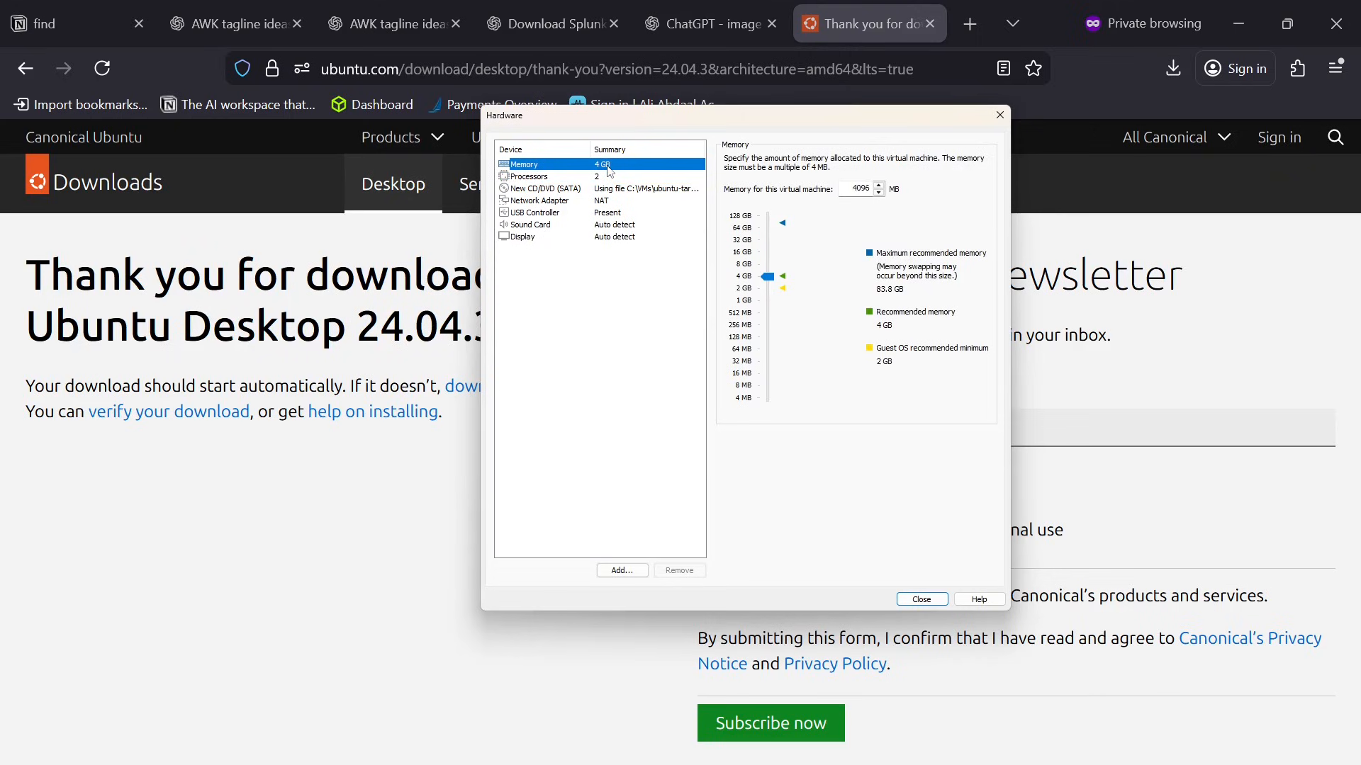
left_click(745, 291)
left_click(743, 277)
left_click(921, 600)
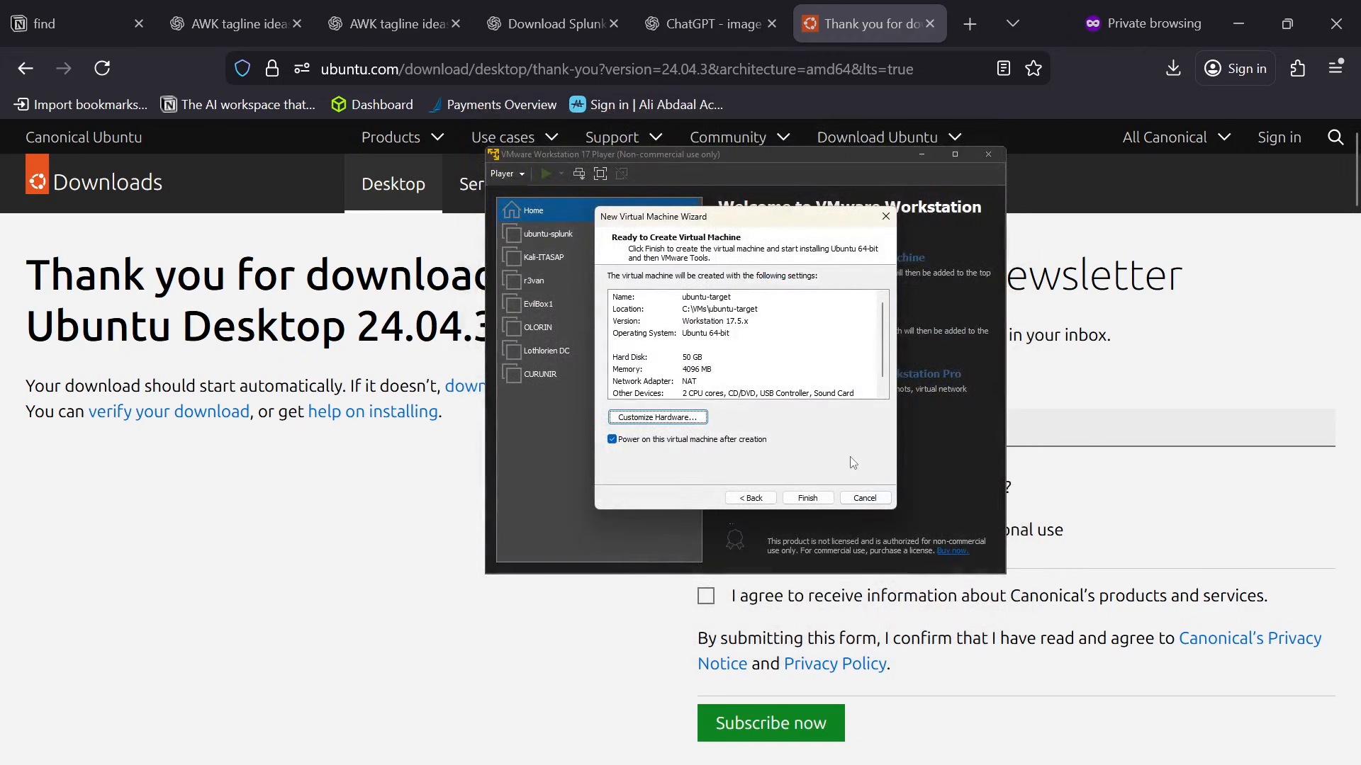
left_click(613, 440)
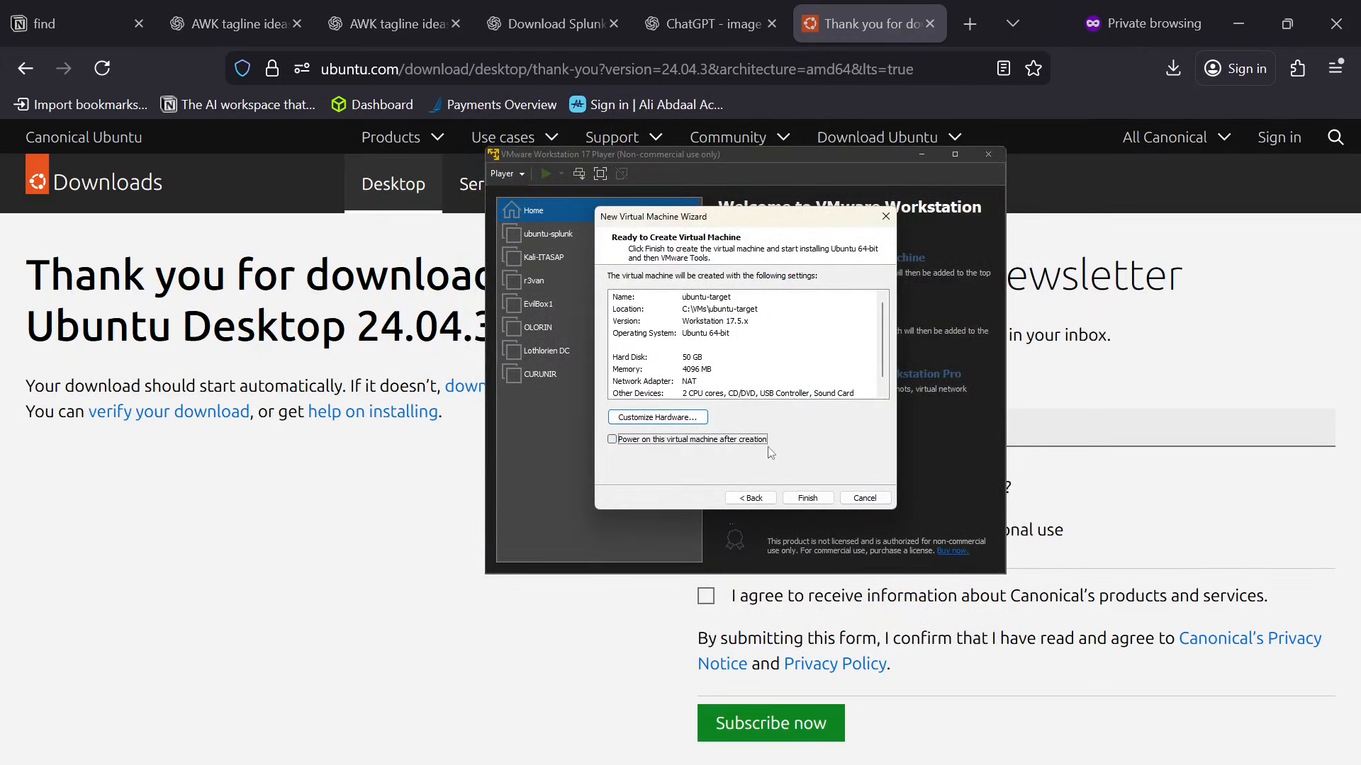
left_click(822, 502)
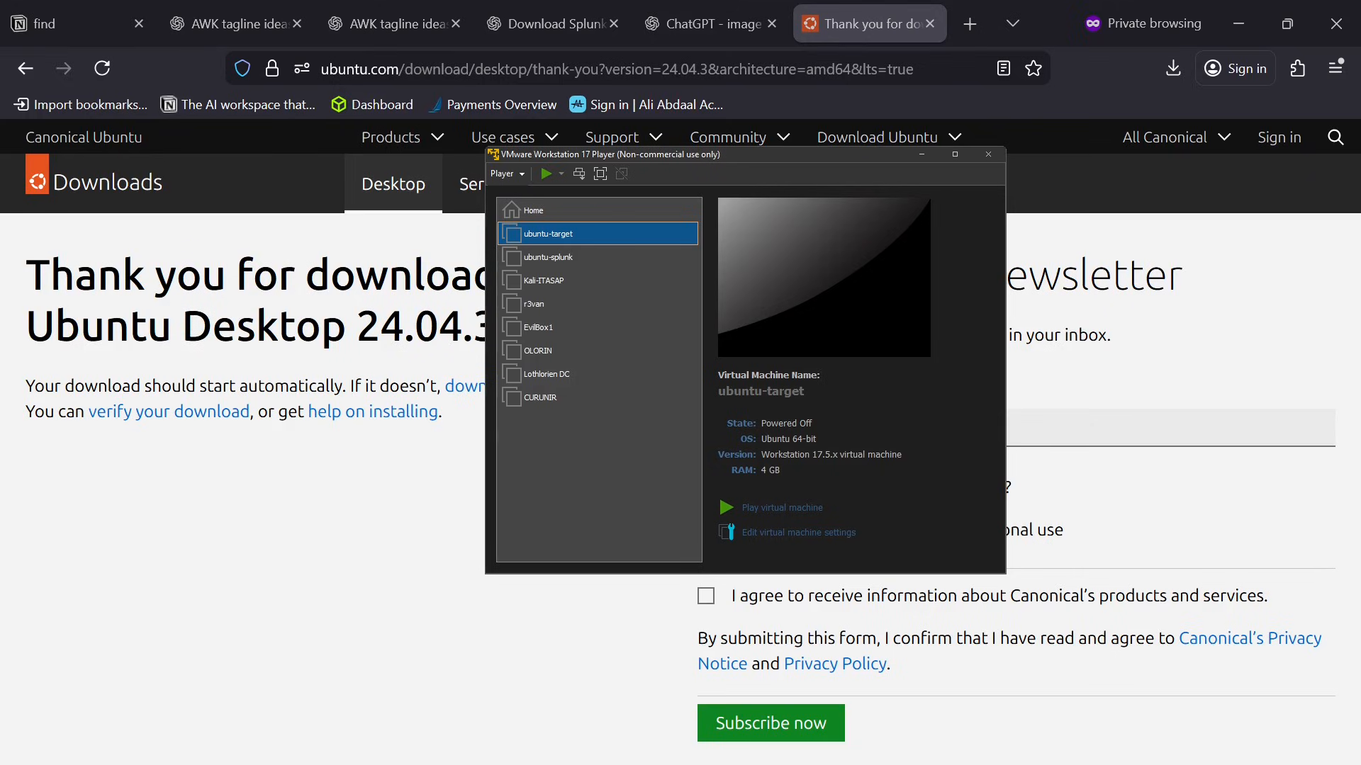
Power on the ubuntu-target virtual machine and maximize its window.
left_click(574, 242)
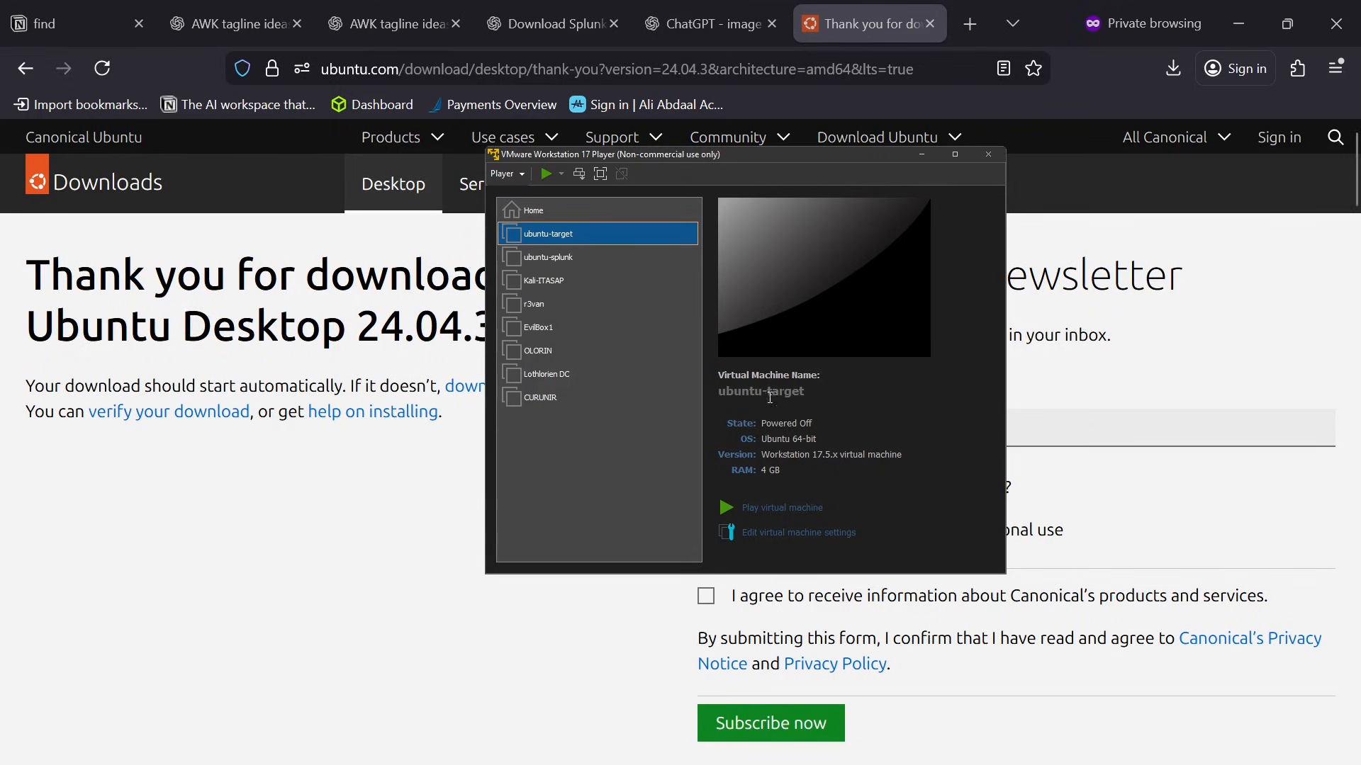
left_click(812, 507)
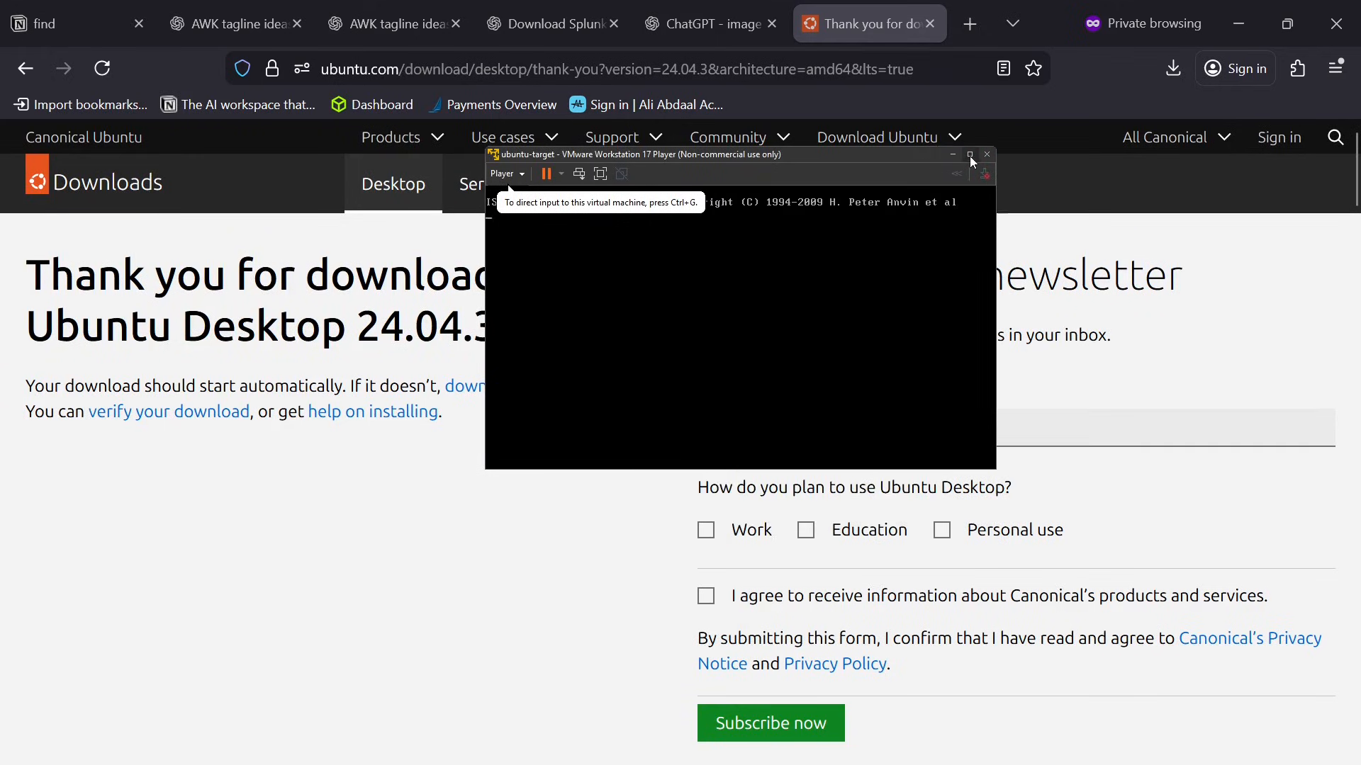
left_click(970, 154)
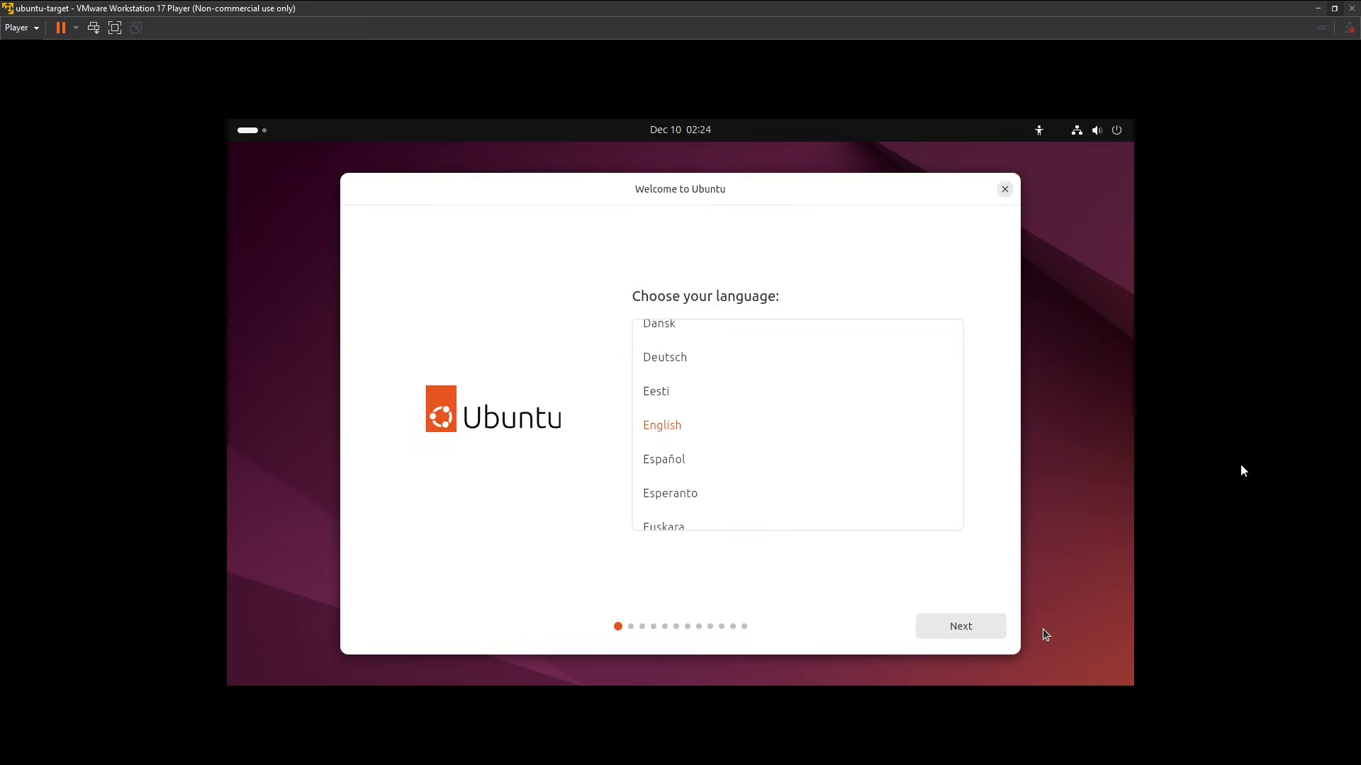
Keep English as the language in the Ubuntu installer and continue to the accessibility options.
left_click(1241, 471)
left_click(959, 628)
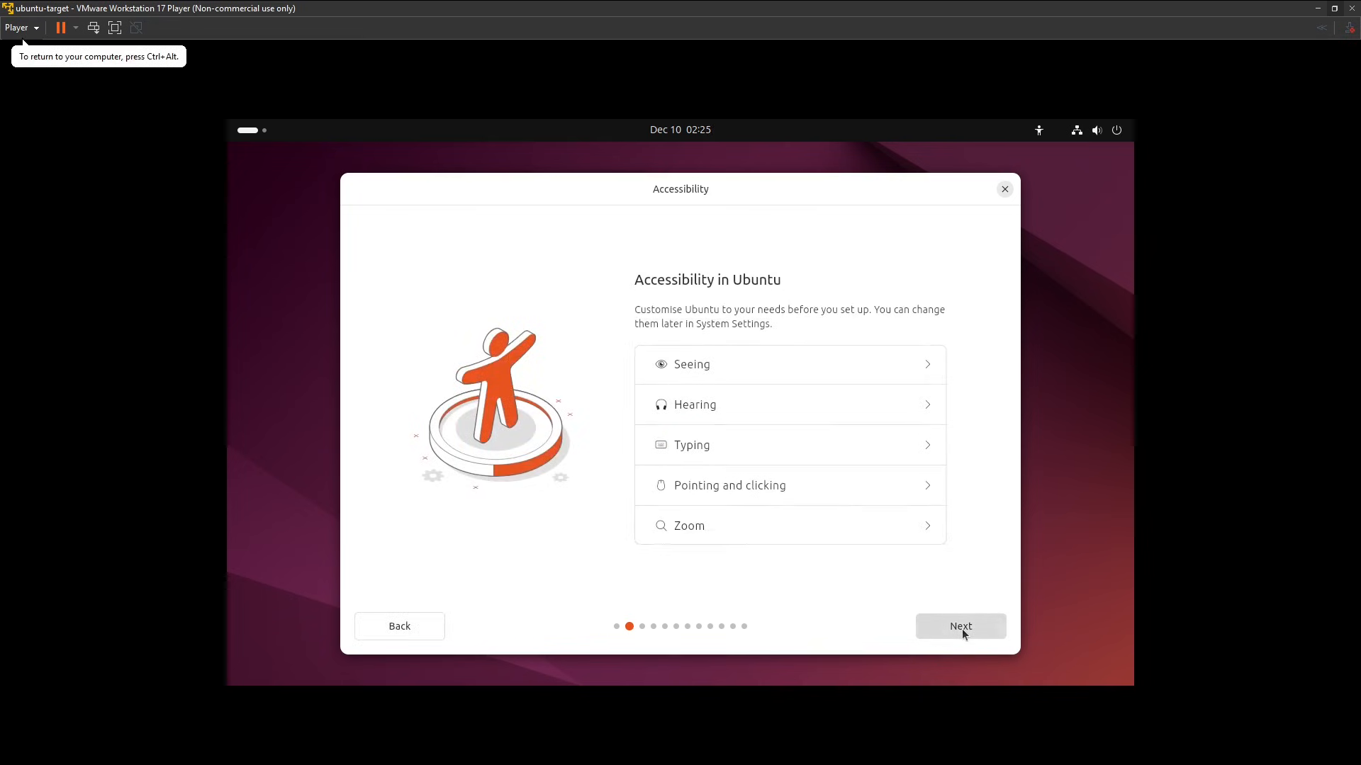
Keep the default accessibility options, the English (US) keyboard layout and the wired internet connection, and continue in the installer.
left_click(962, 628)
left_click(962, 628)
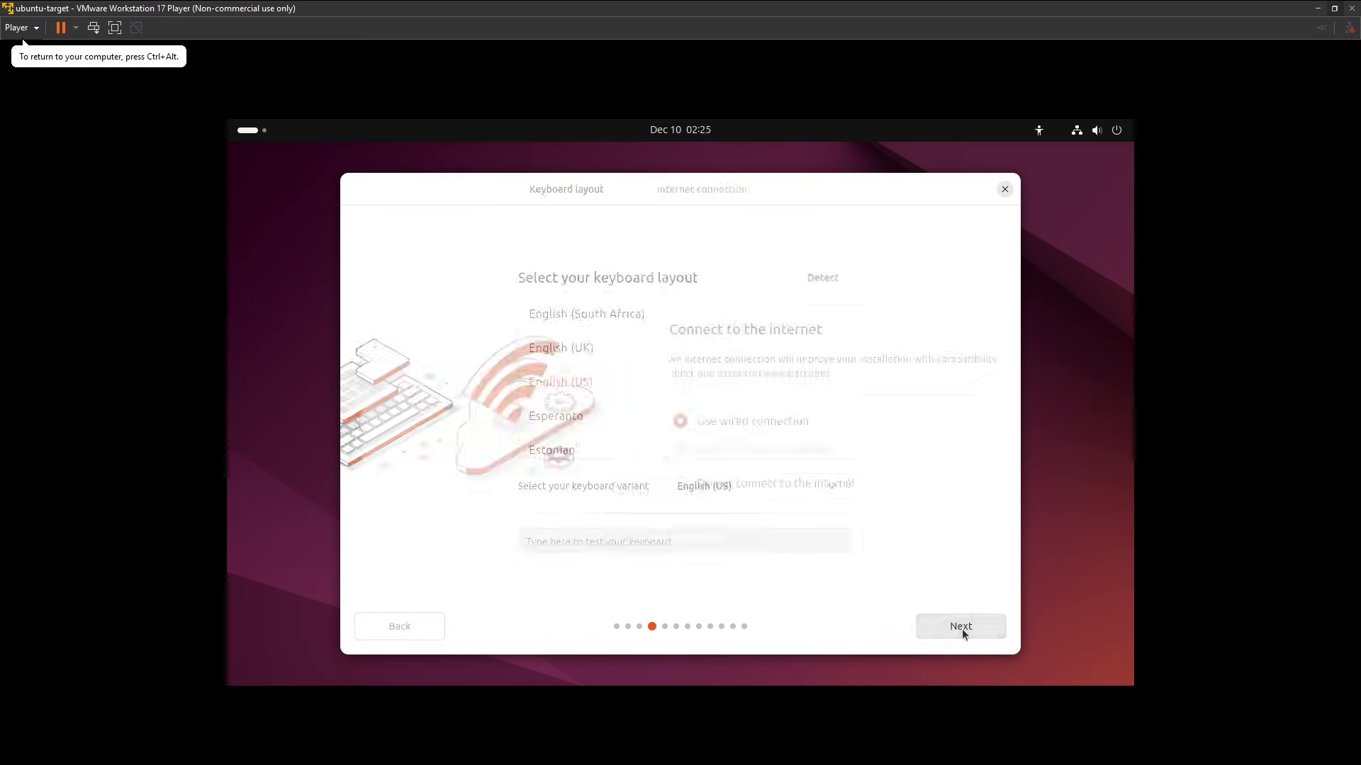
left_click(959, 625)
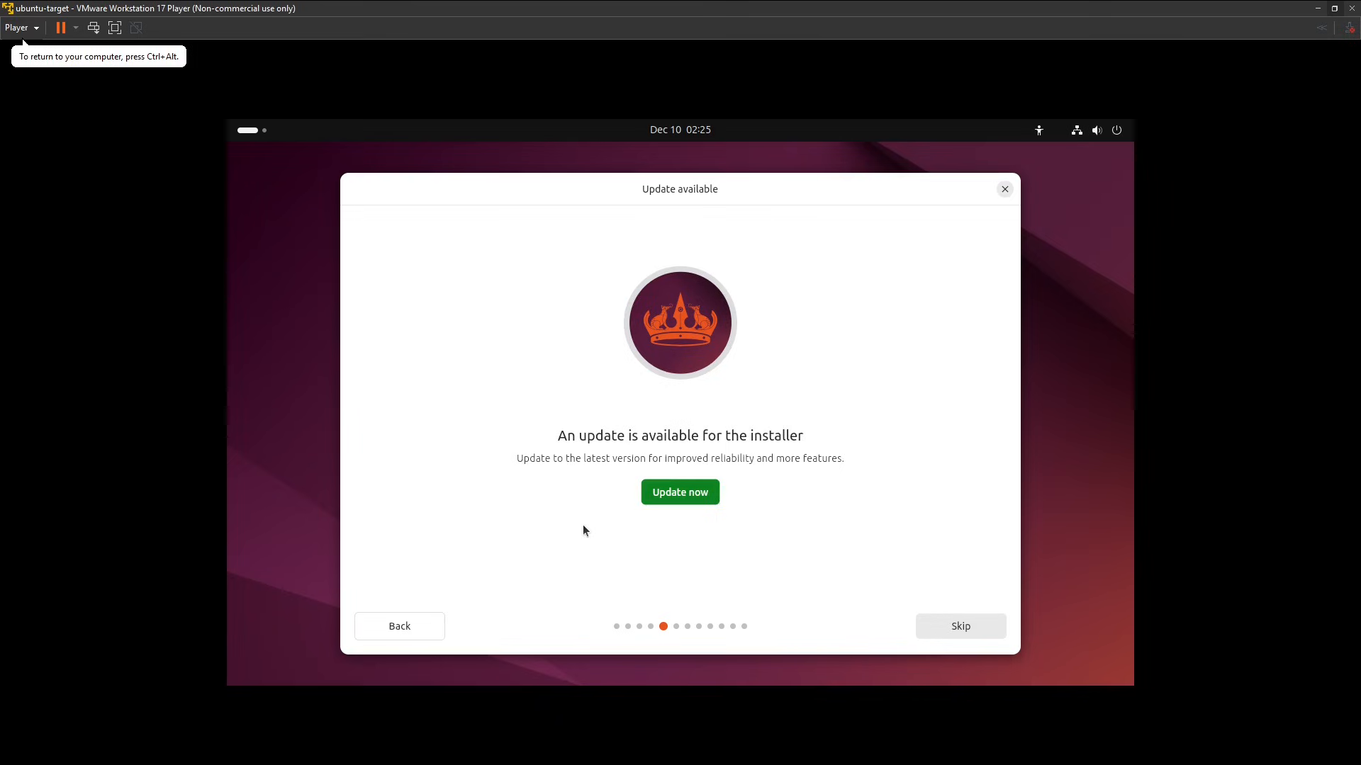
Update the Ubuntu installer, close it, and relaunch Install Ubuntu 24.04.3 LTS from the desktop.
left_click(706, 494)
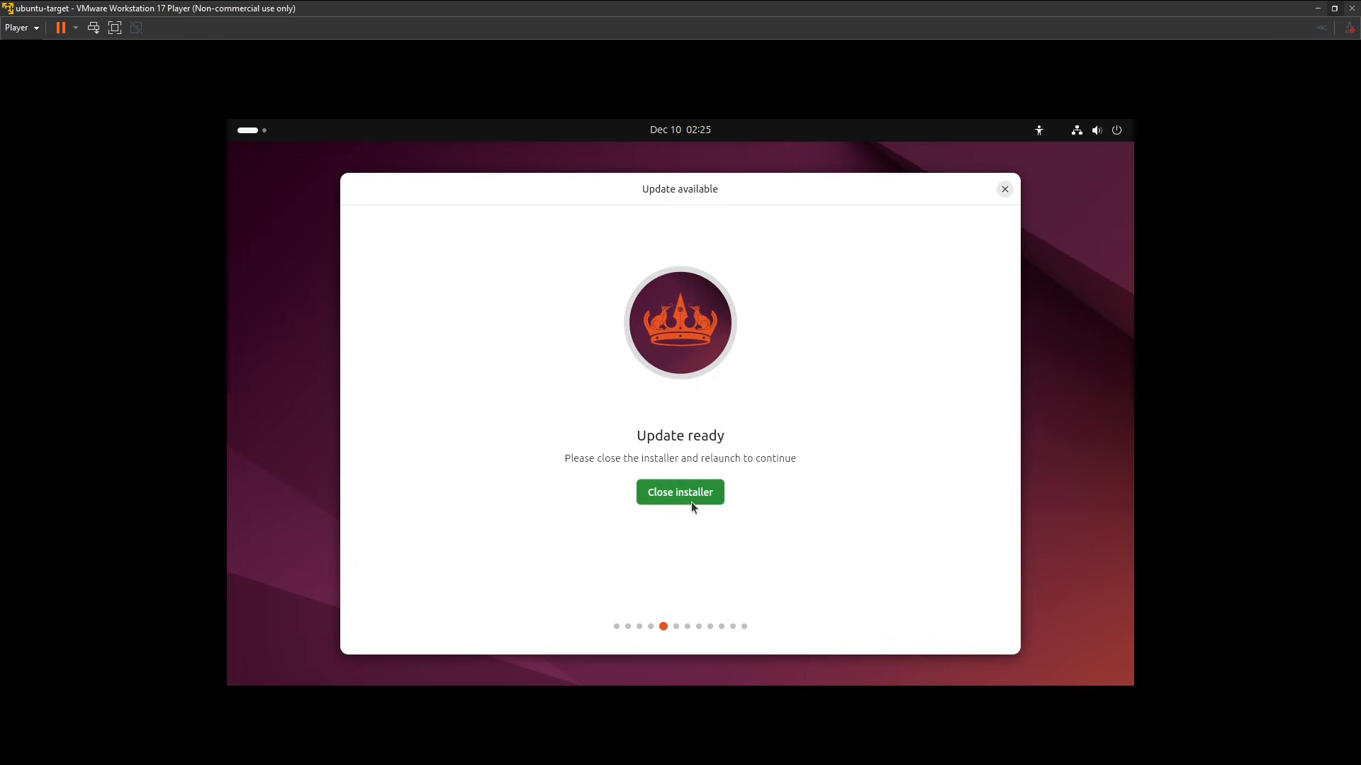
left_click(691, 502)
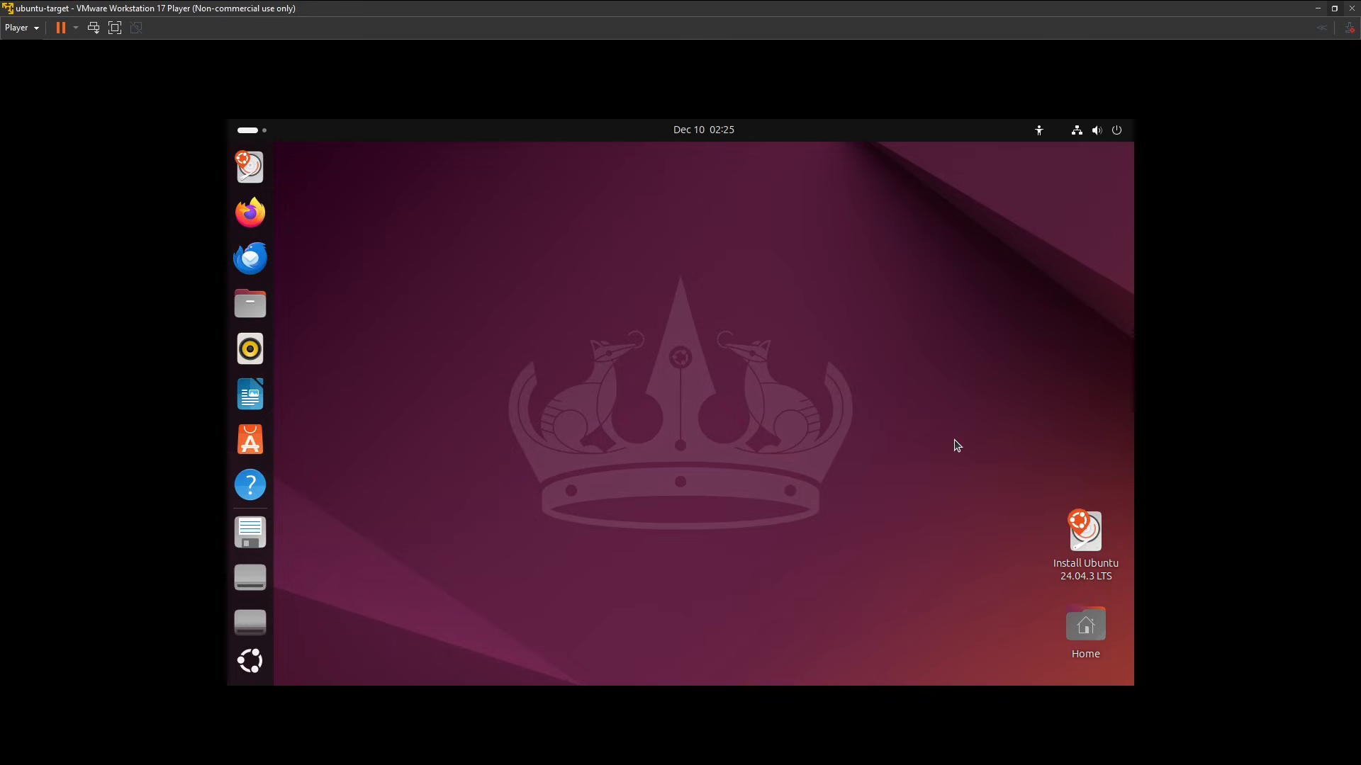
double_click(1083, 545)
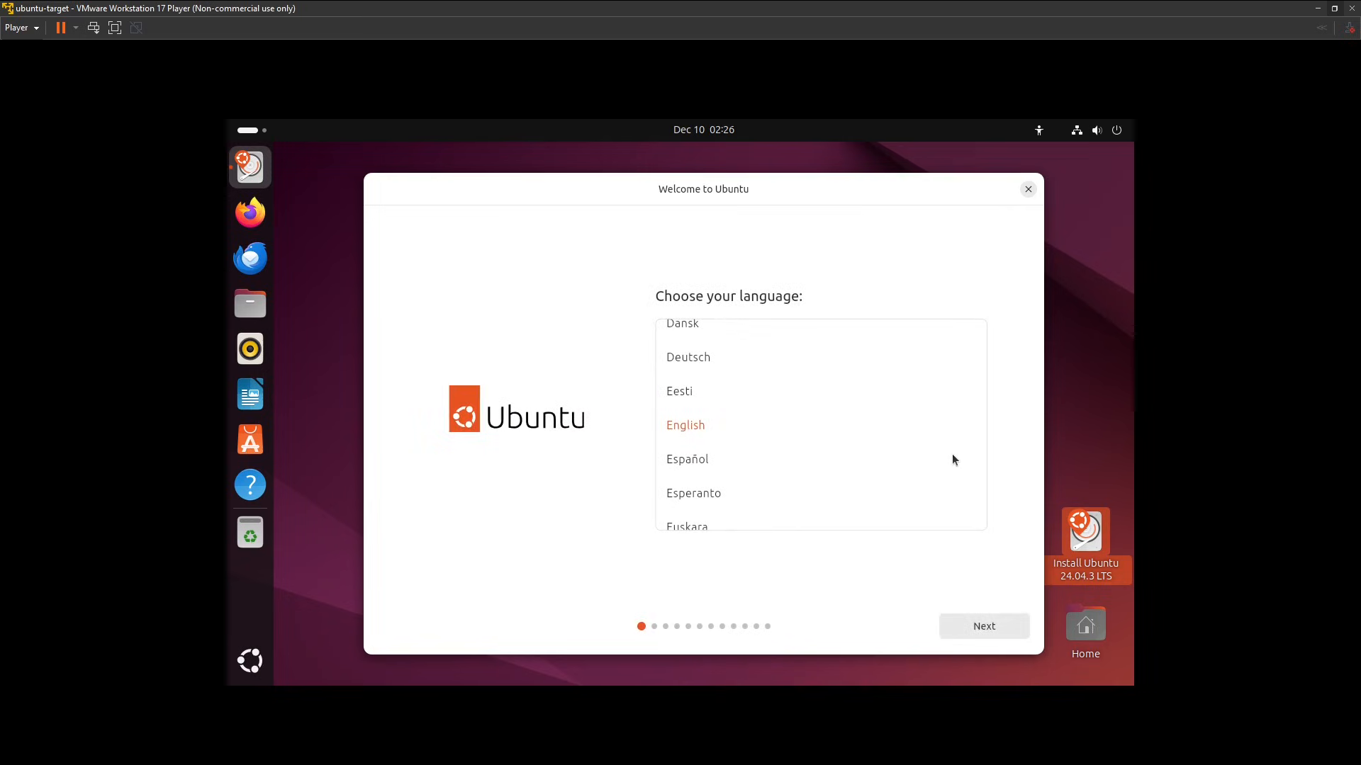
Continue with English, the default accessibility and keyboard settings, and the wired internet connection up to the installation type.
left_click(990, 627)
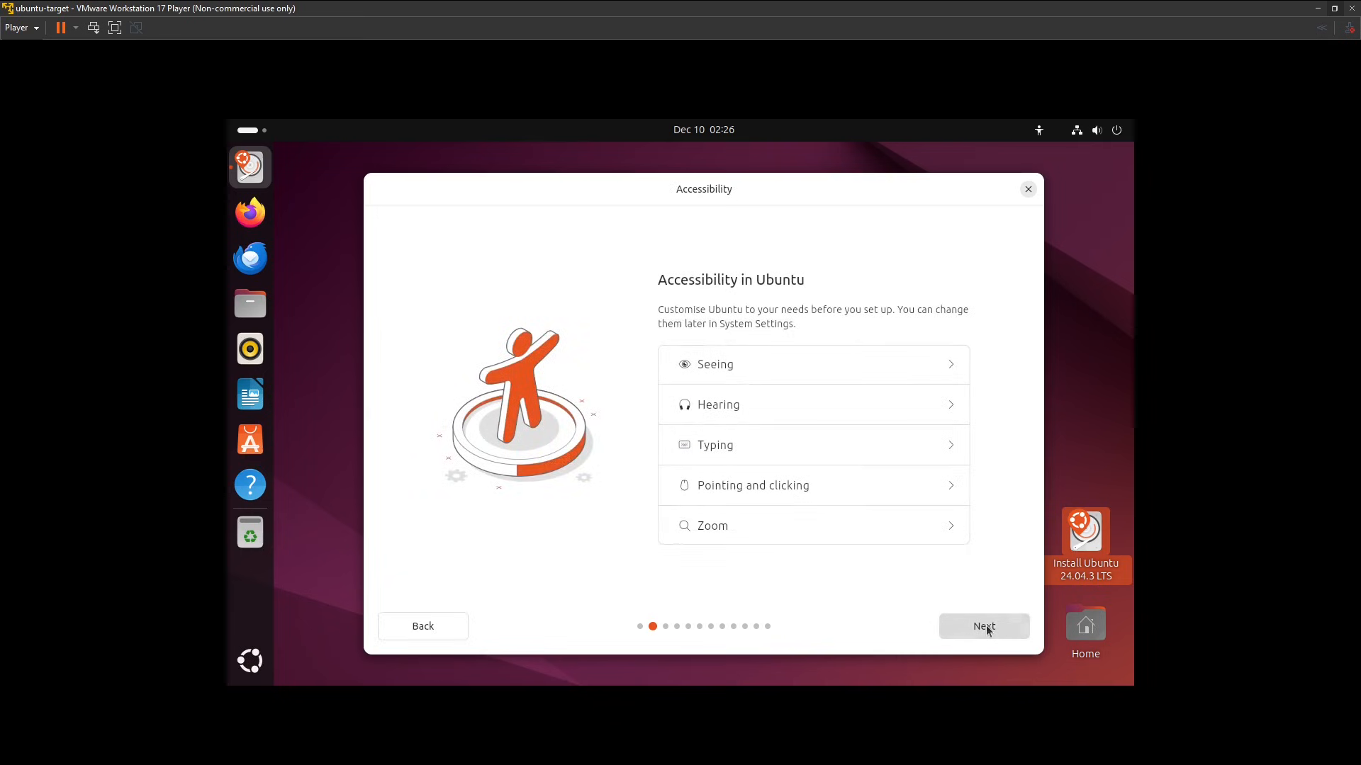
left_click(985, 625)
left_click(985, 625)
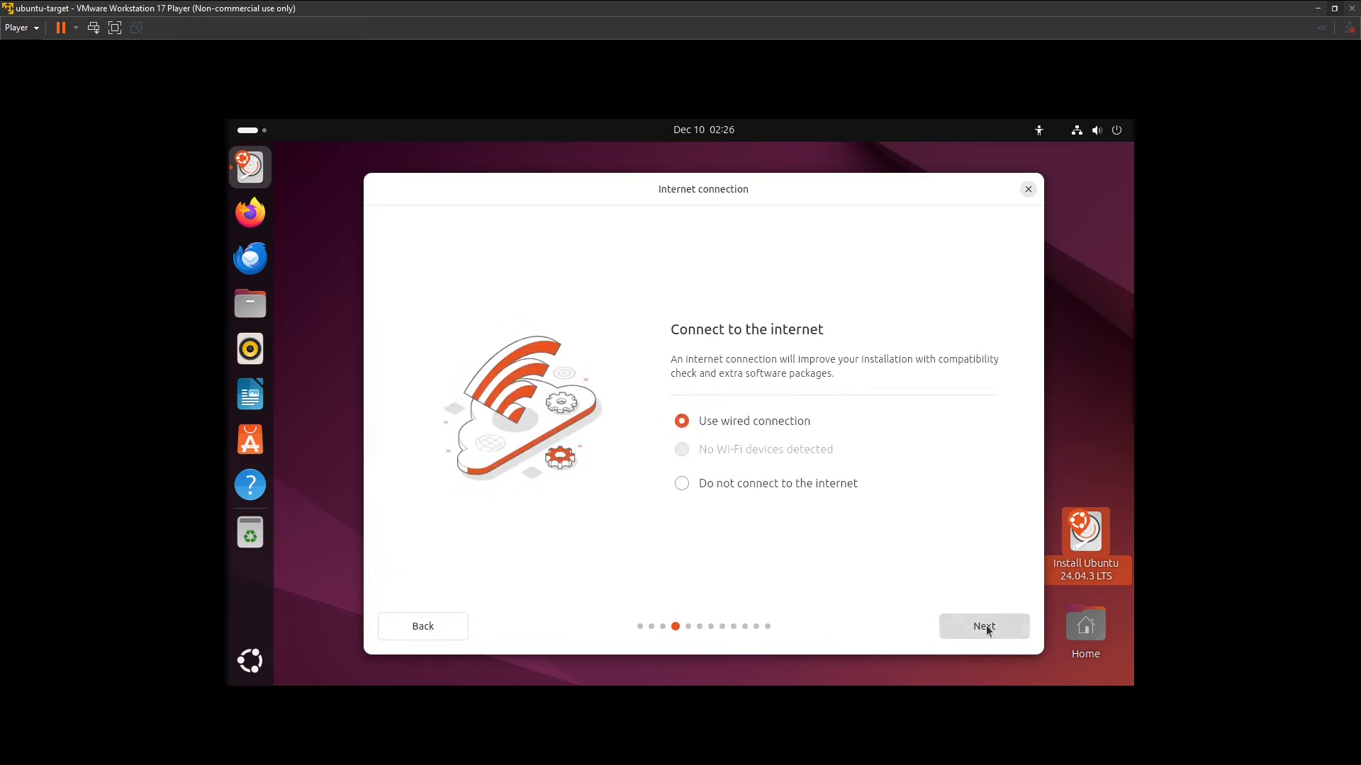
left_click(986, 625)
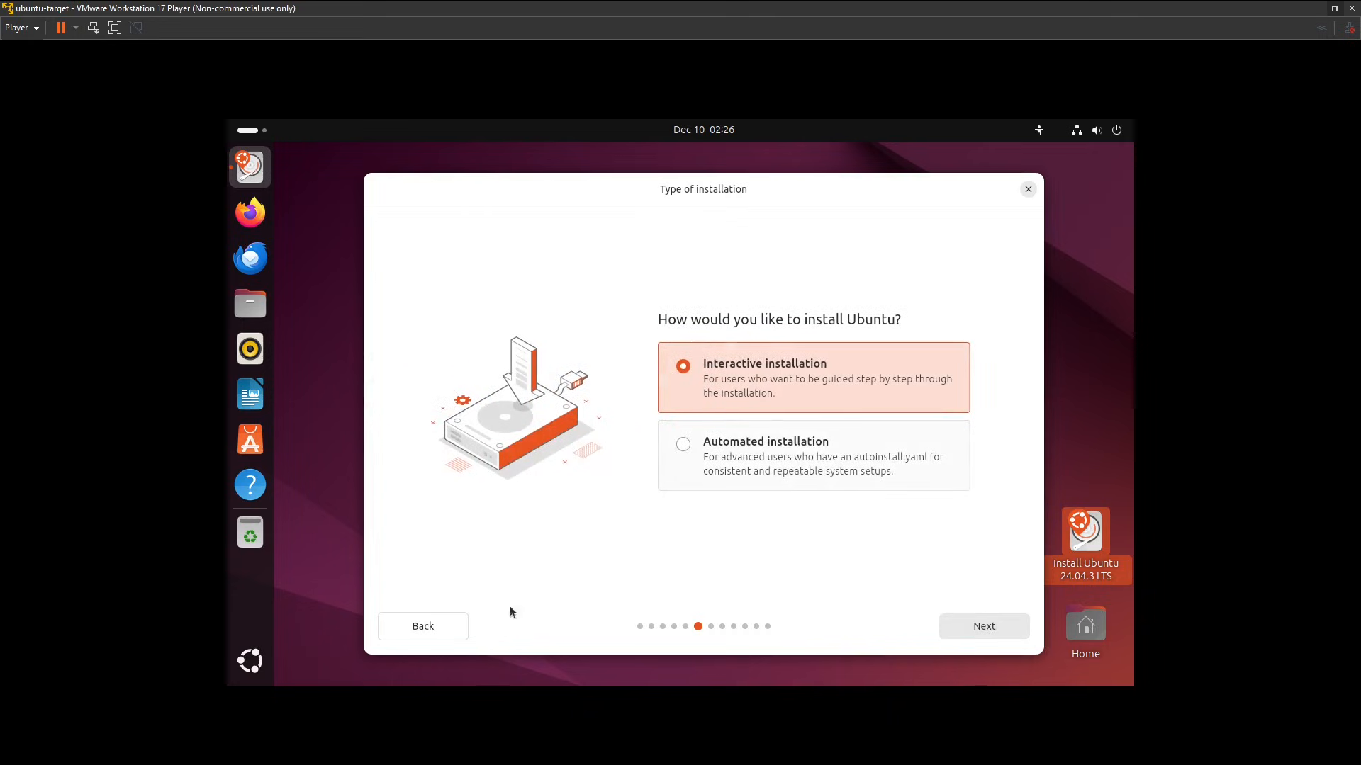
left_click(445, 630)
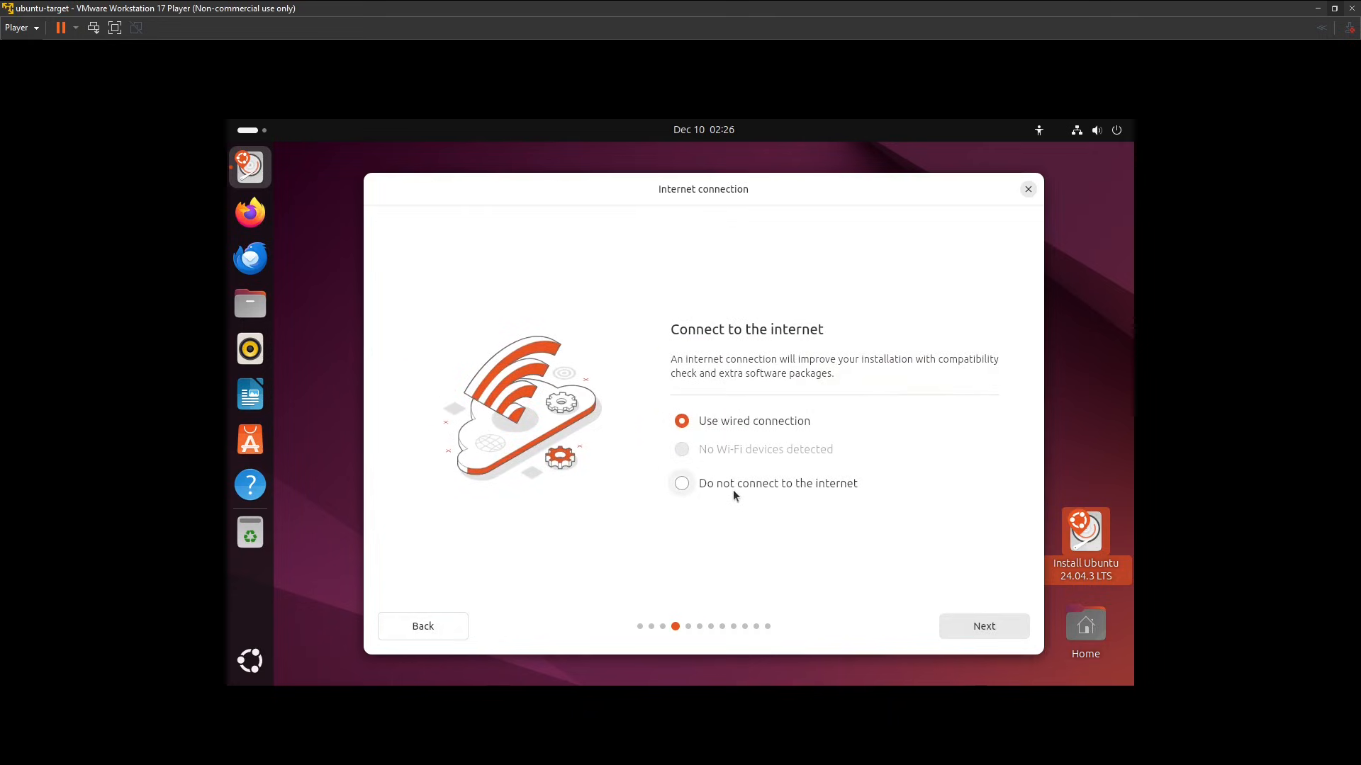
left_click(965, 620)
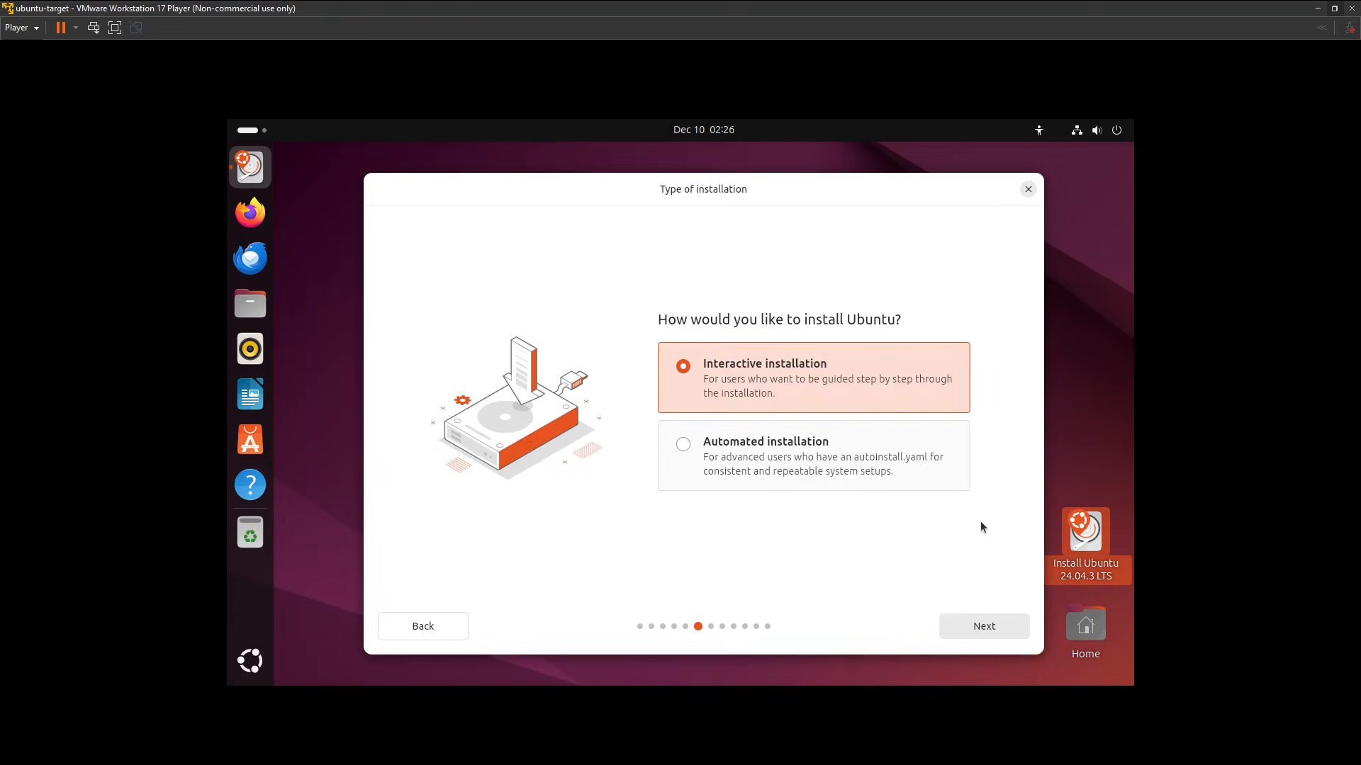
Look at the automated installation option, then select Interactive installation and continue to the applications choice.
left_click(741, 453)
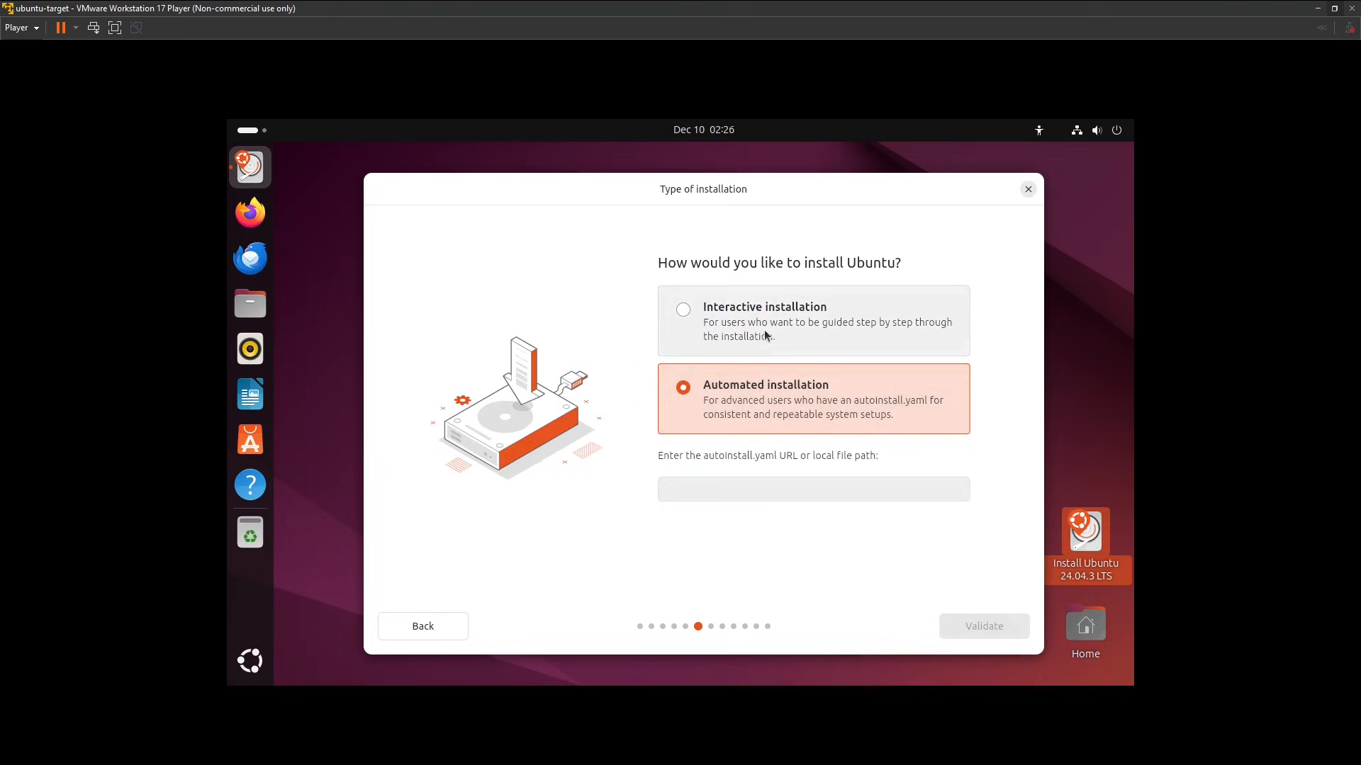
left_click(765, 330)
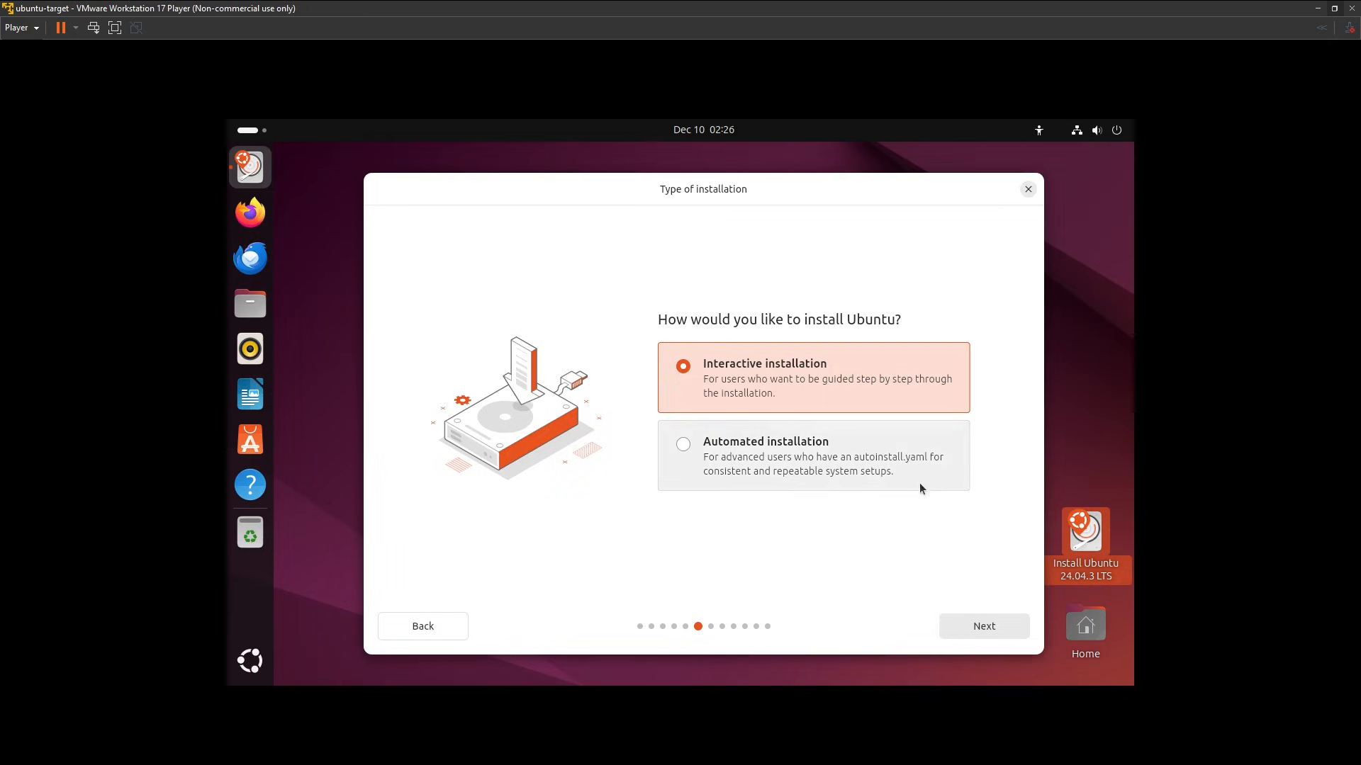
left_click(976, 624)
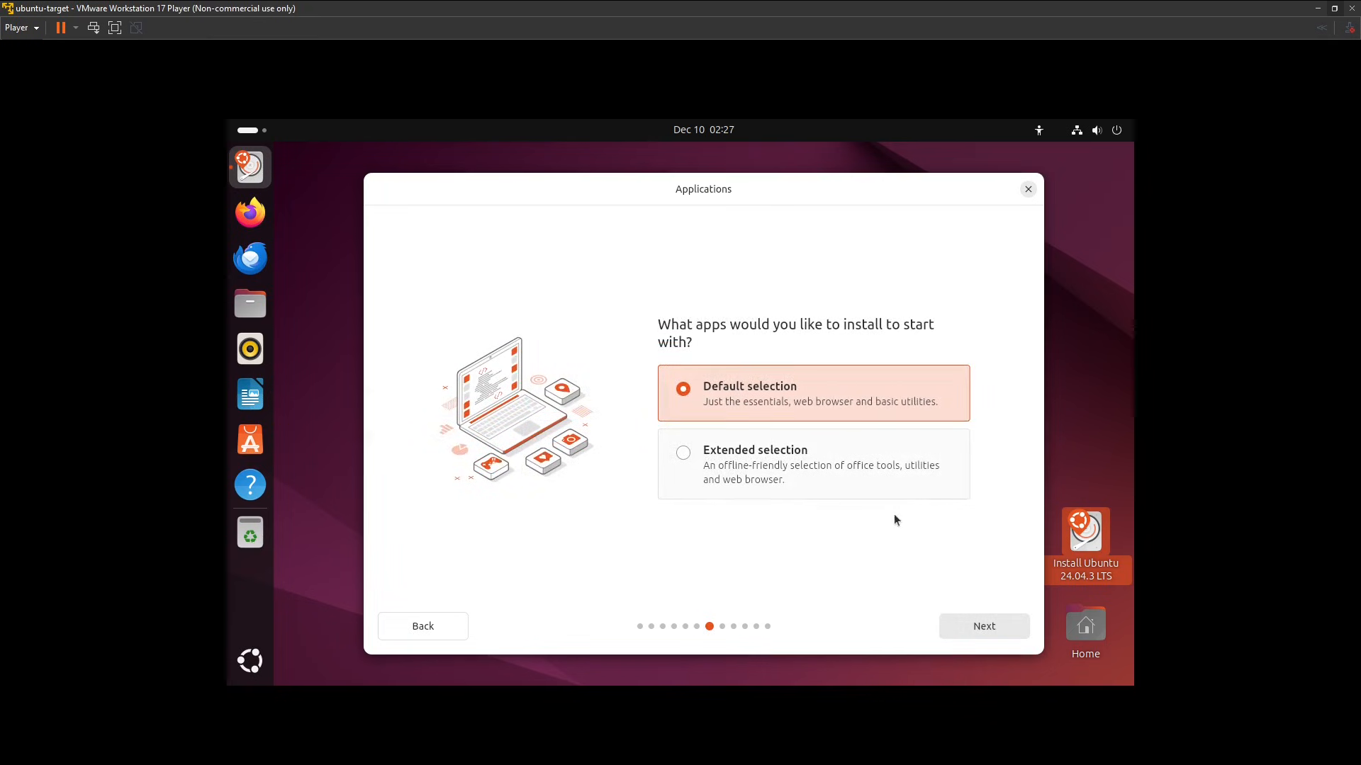
Keep the default app selection without proprietary software, and choose to erase the disk and install Ubuntu.
left_click(804, 462)
left_click(814, 392)
left_click(948, 621)
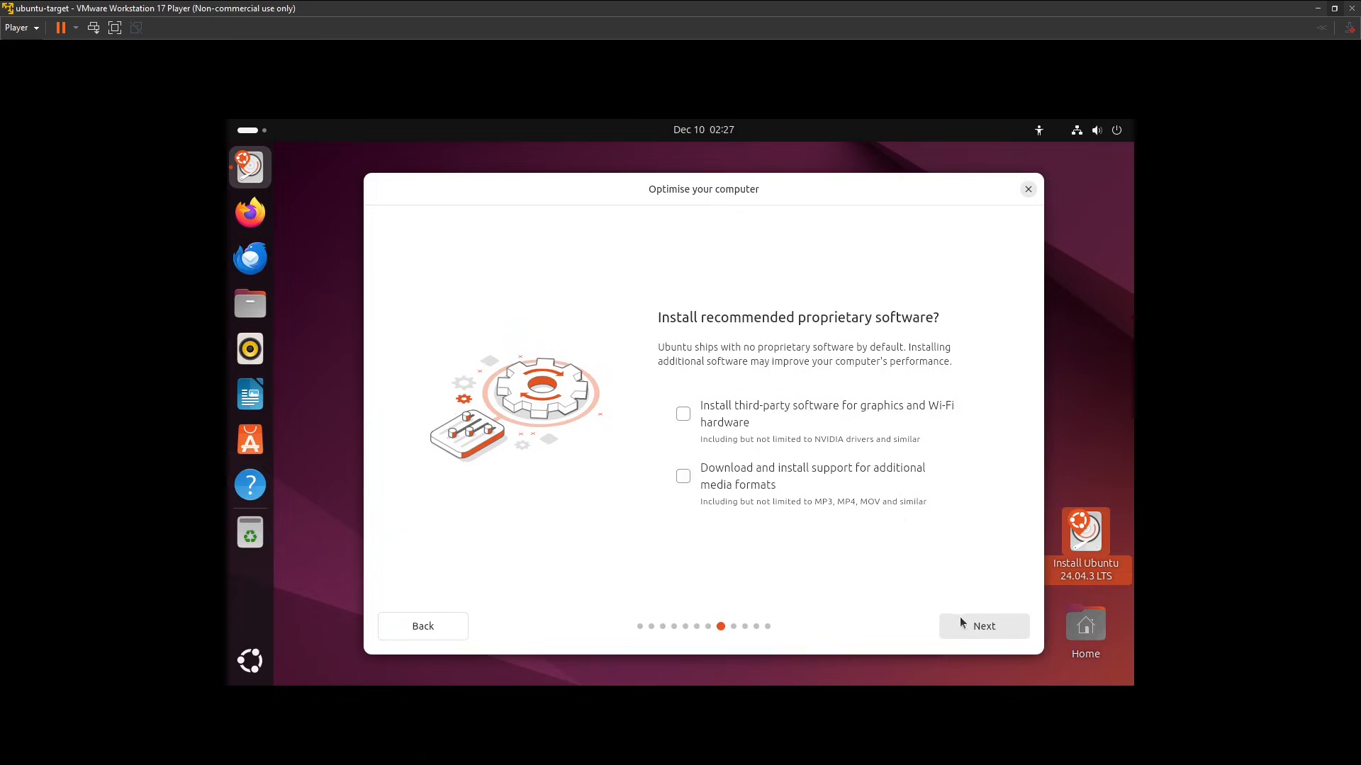
left_click(980, 625)
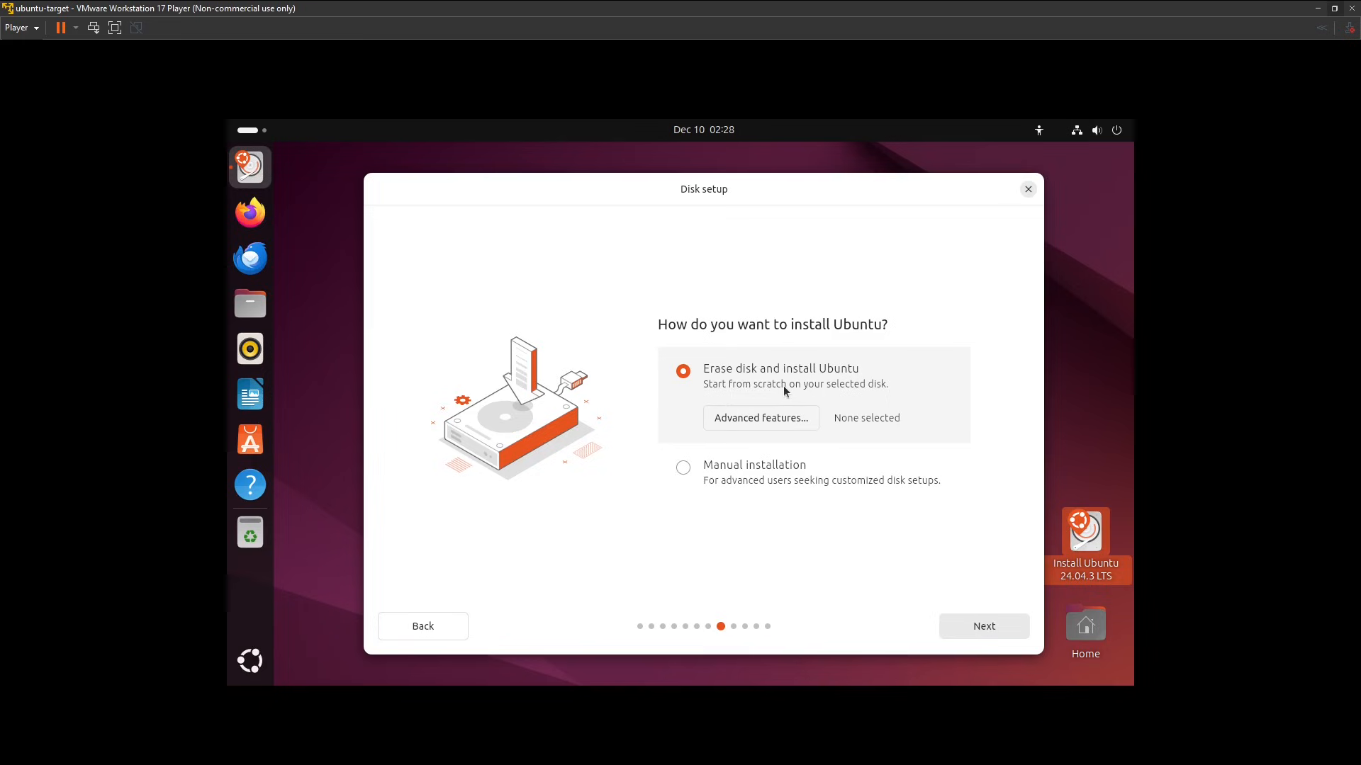
left_click(968, 624)
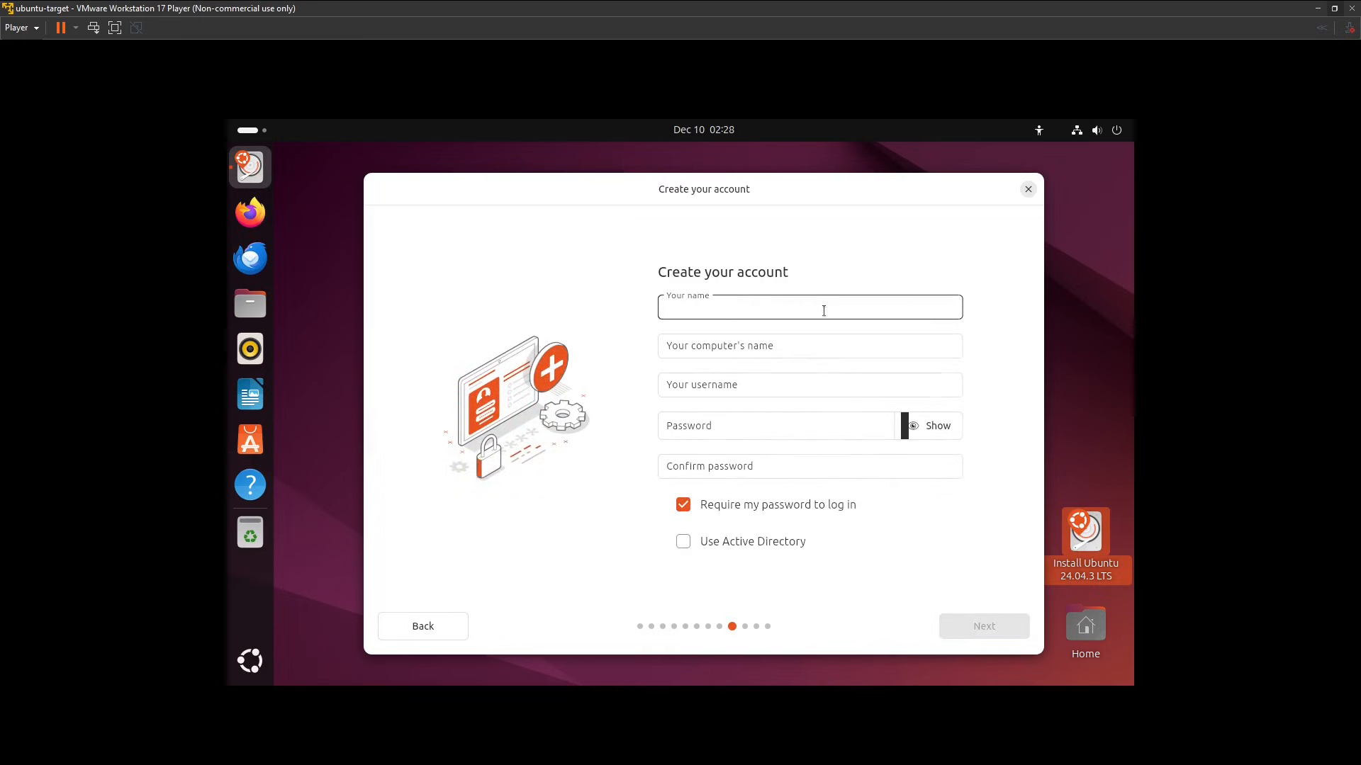
Enter the account holder's name and set the computer's name to ubuntu-target, keeping the suggested username.
type("varro")
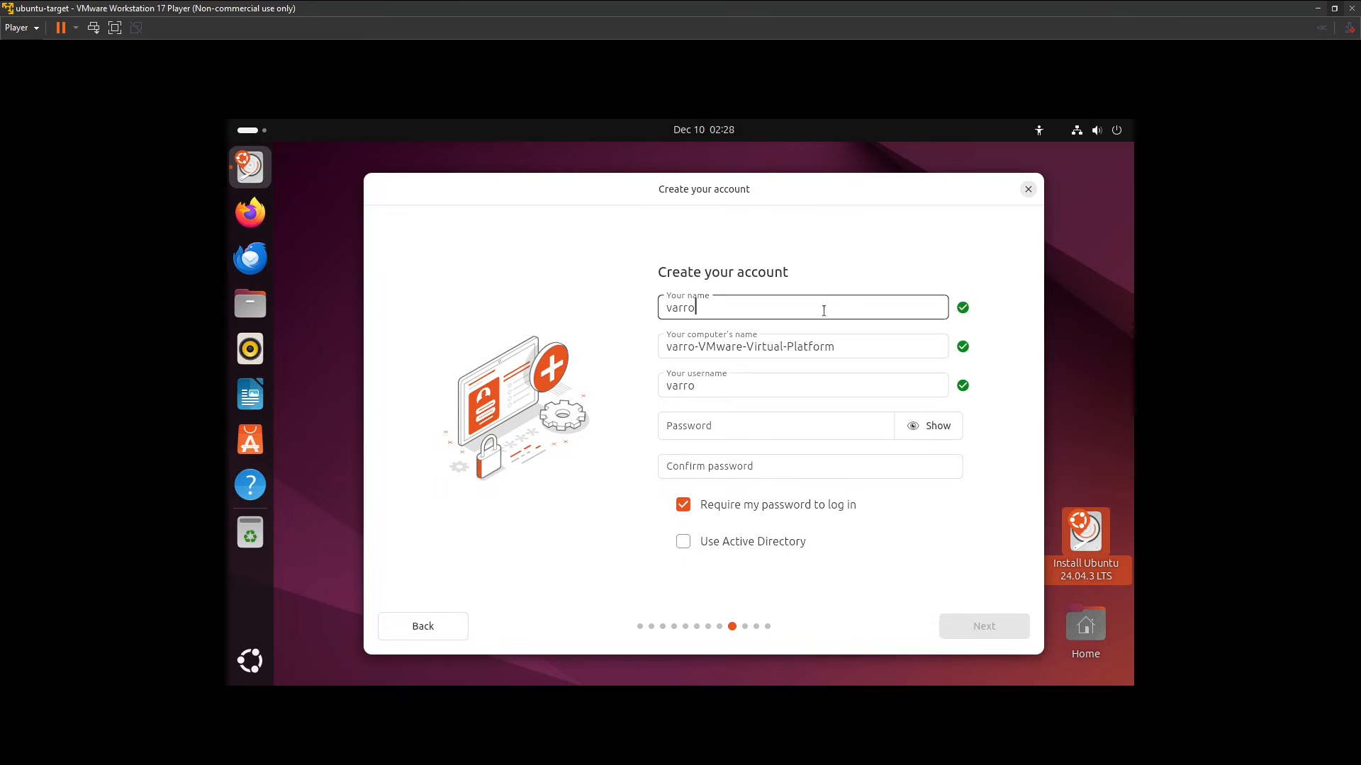
key("Tab")
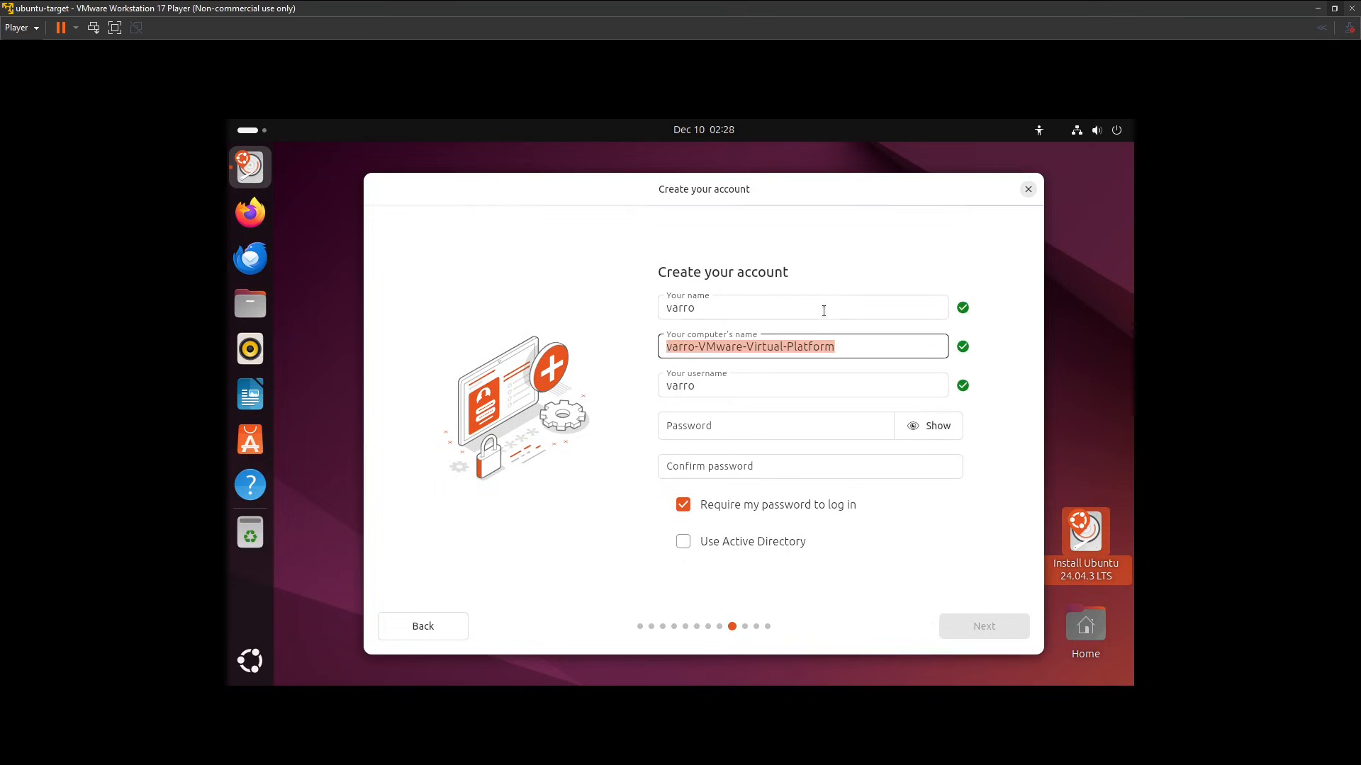
type("ubun")
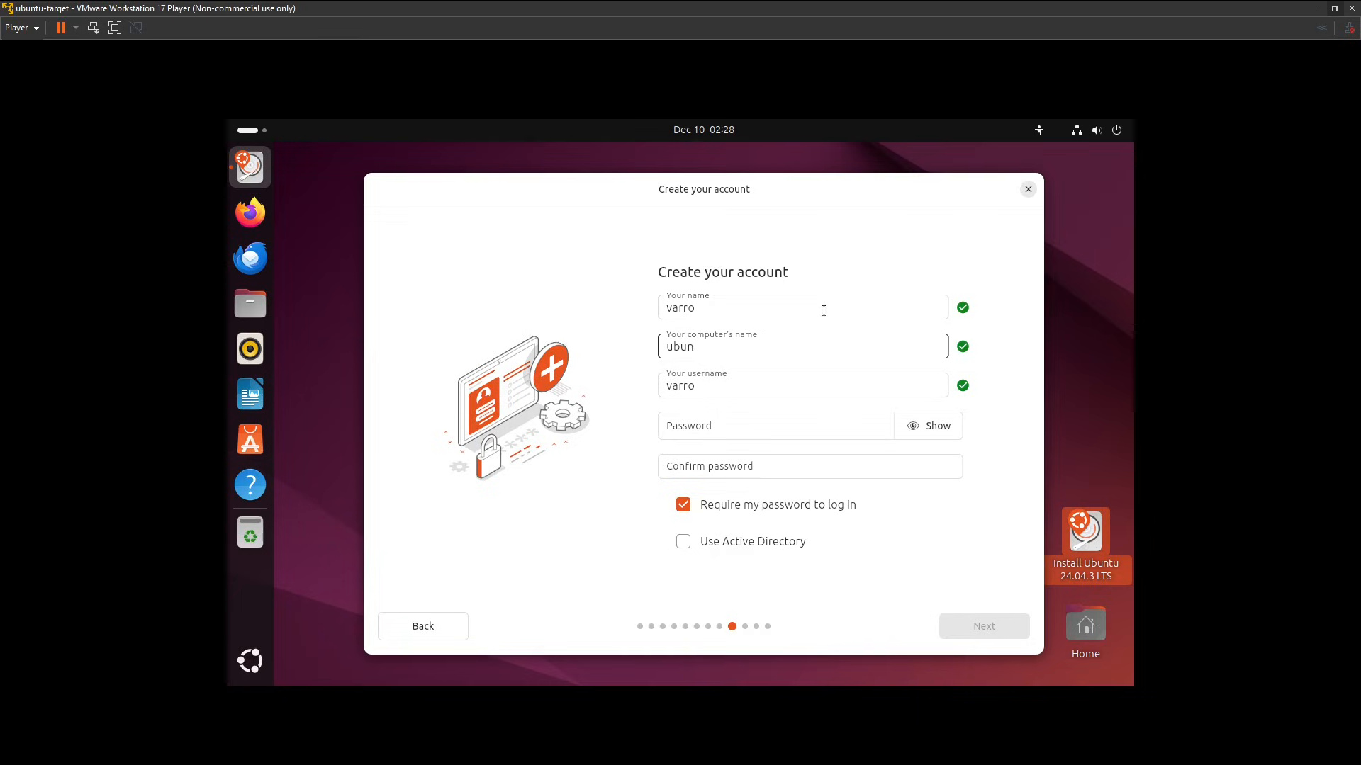
type("tu-splunk")
key("BackSpace")
key("BackSpace")
key("BackSpace")
key("BackSpace")
key("BackSpace")
key("BackSpace")
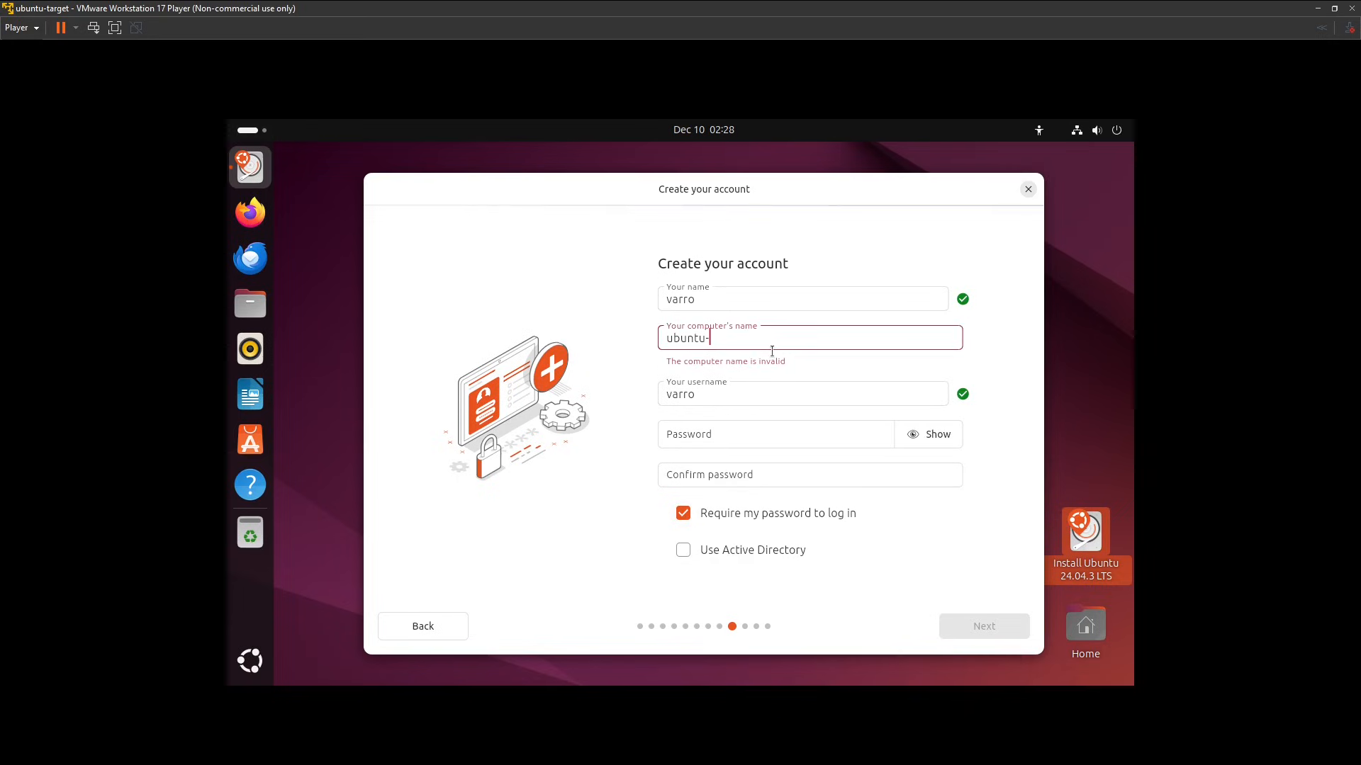
type("target")
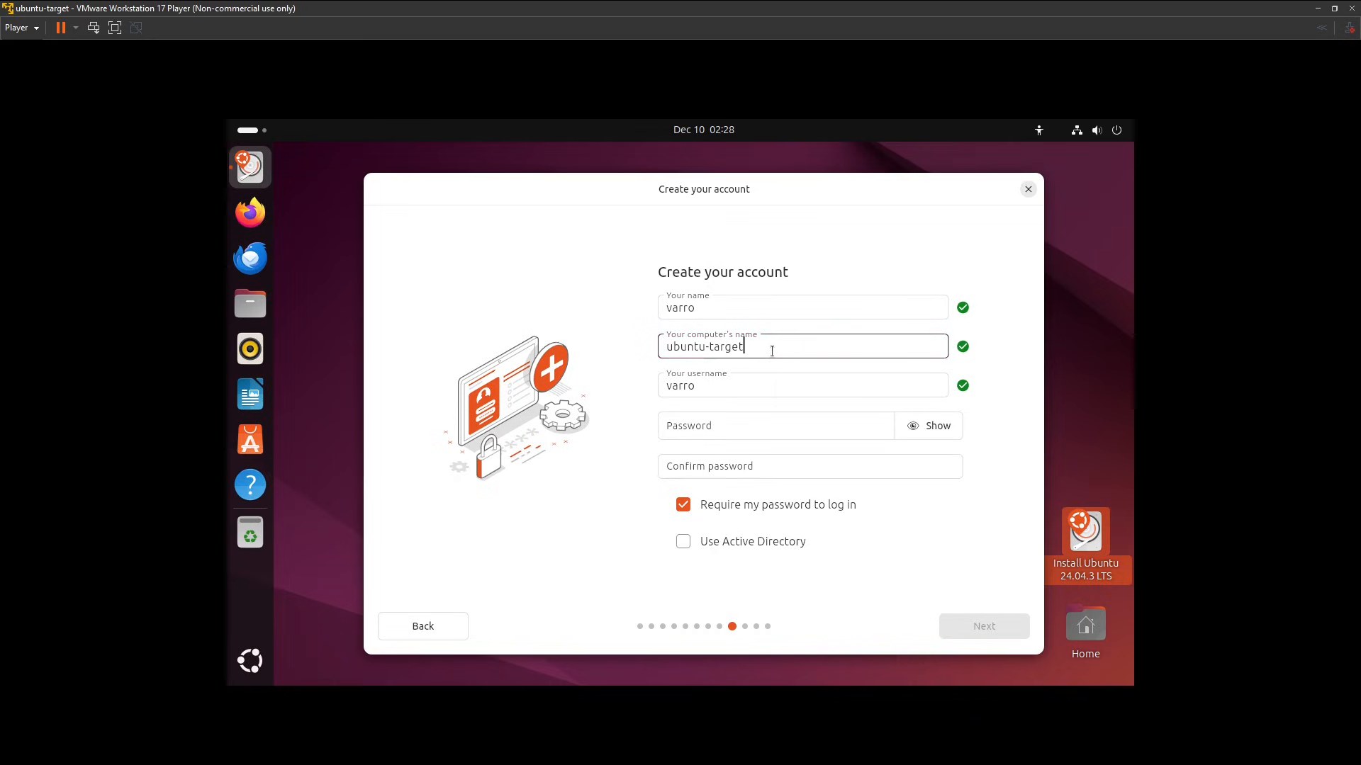
key("Tab")
Enter and confirm the account password, keep the password required for login, and continue to the timezone selection.
left_click(751, 430)
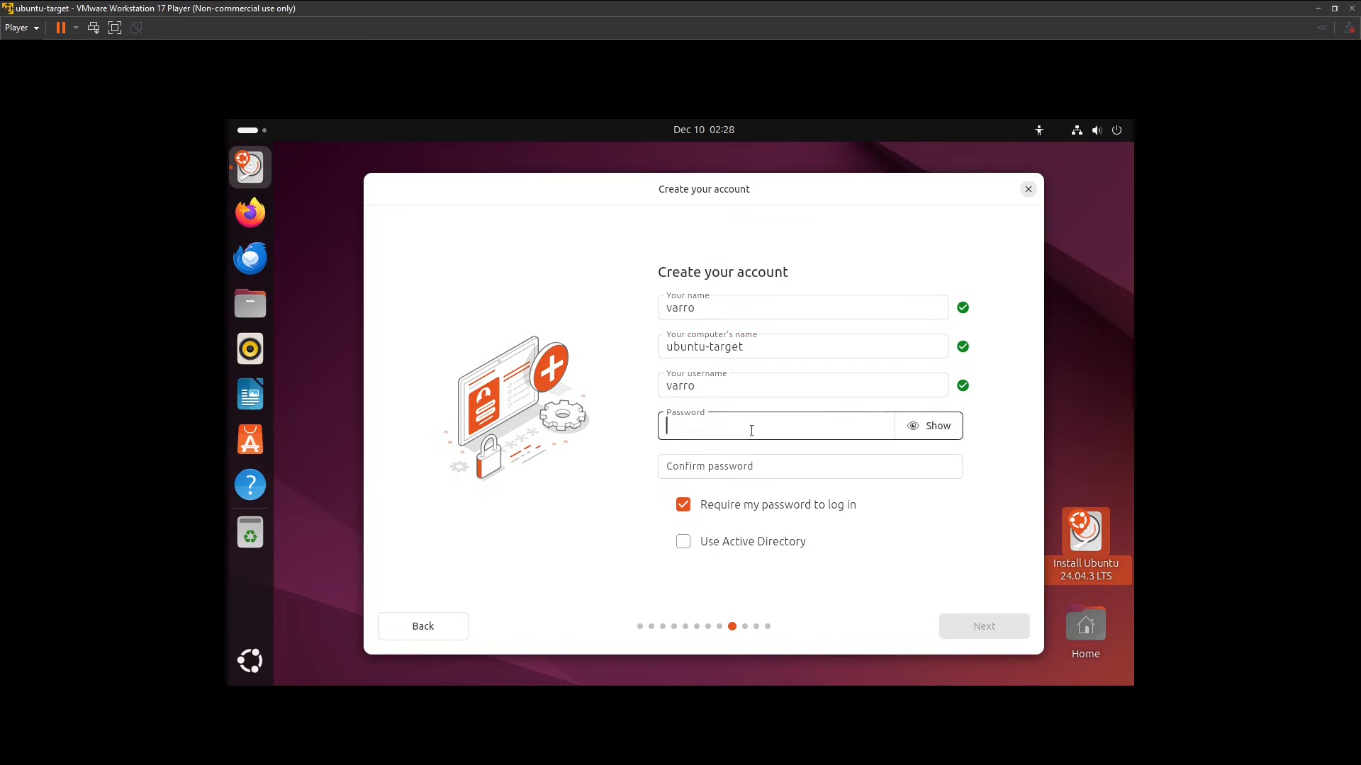
type("•••••••••")
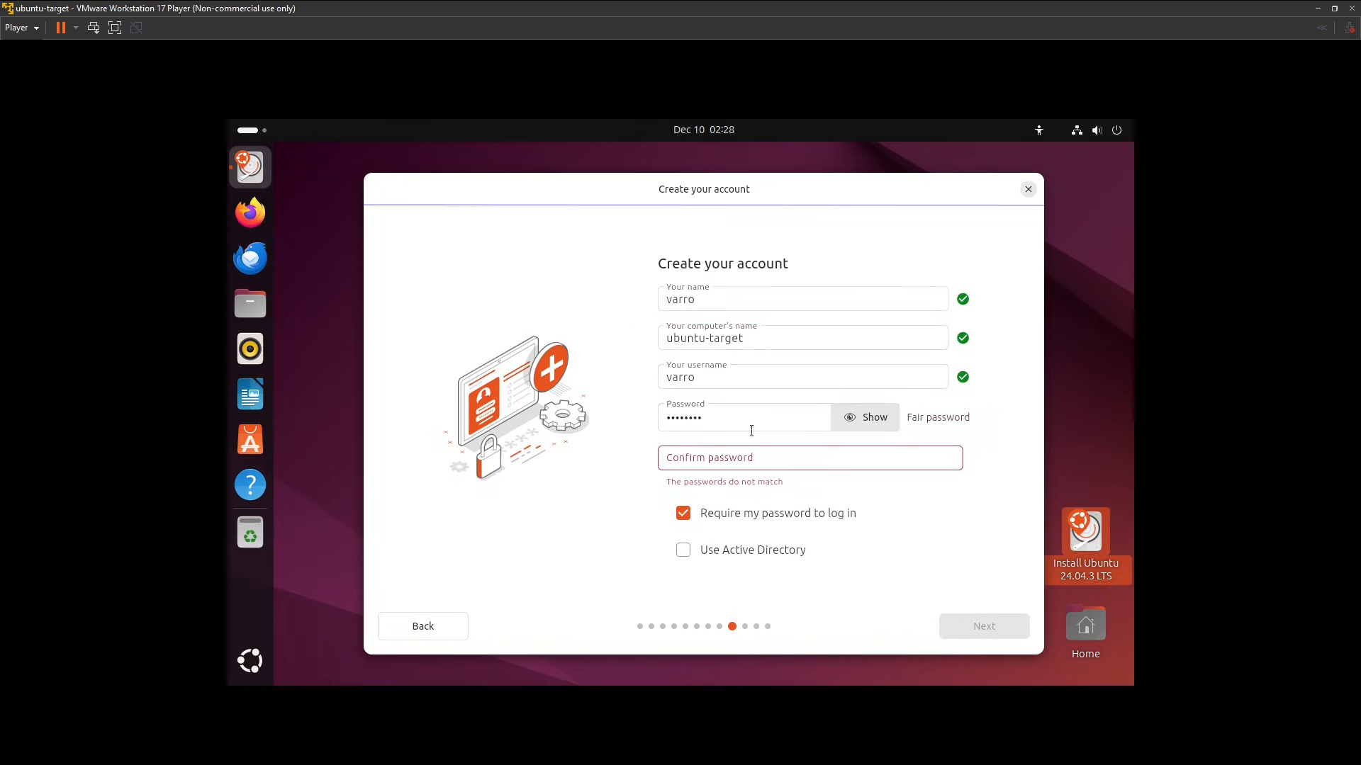
key("Tab")
type("•••••••••")
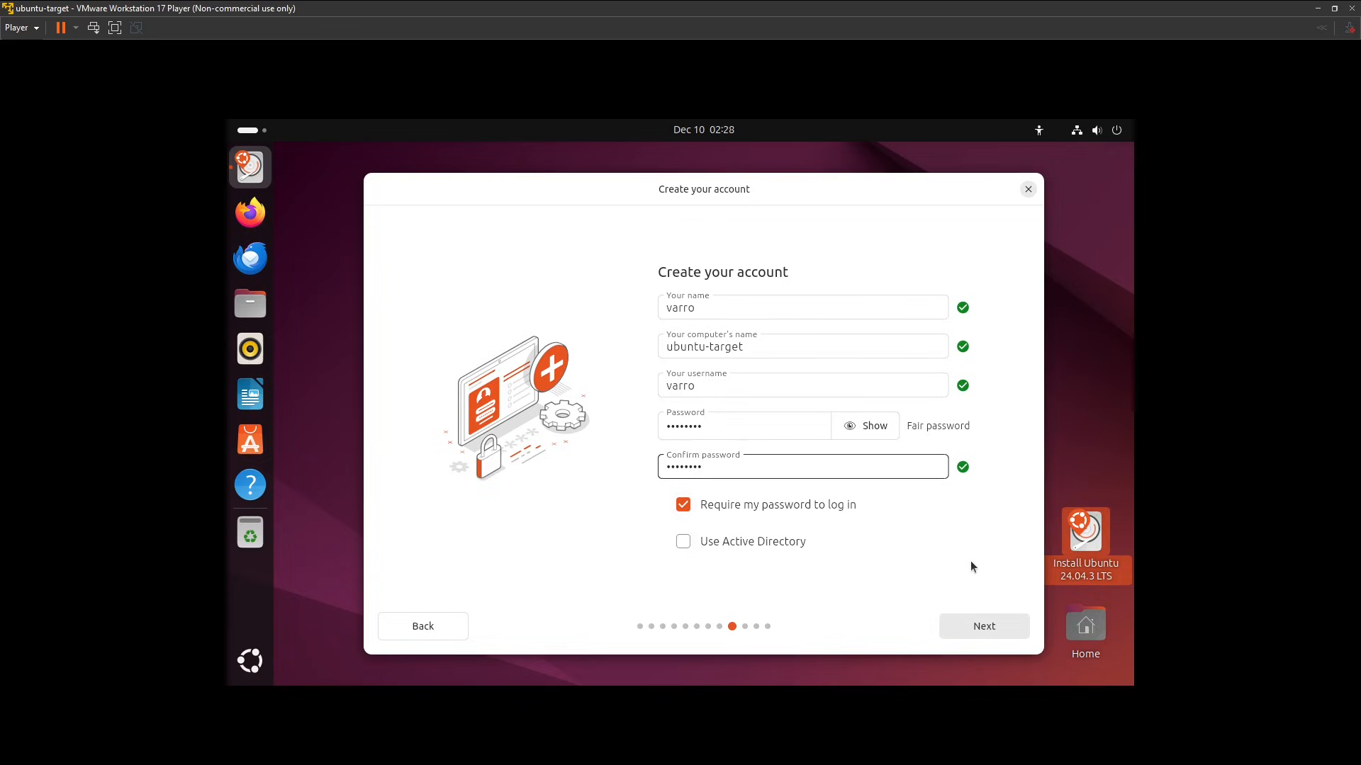
left_click(998, 621)
Set the timezone to America/Los Angeles on the map and continue to the installation summary.
left_click(501, 387)
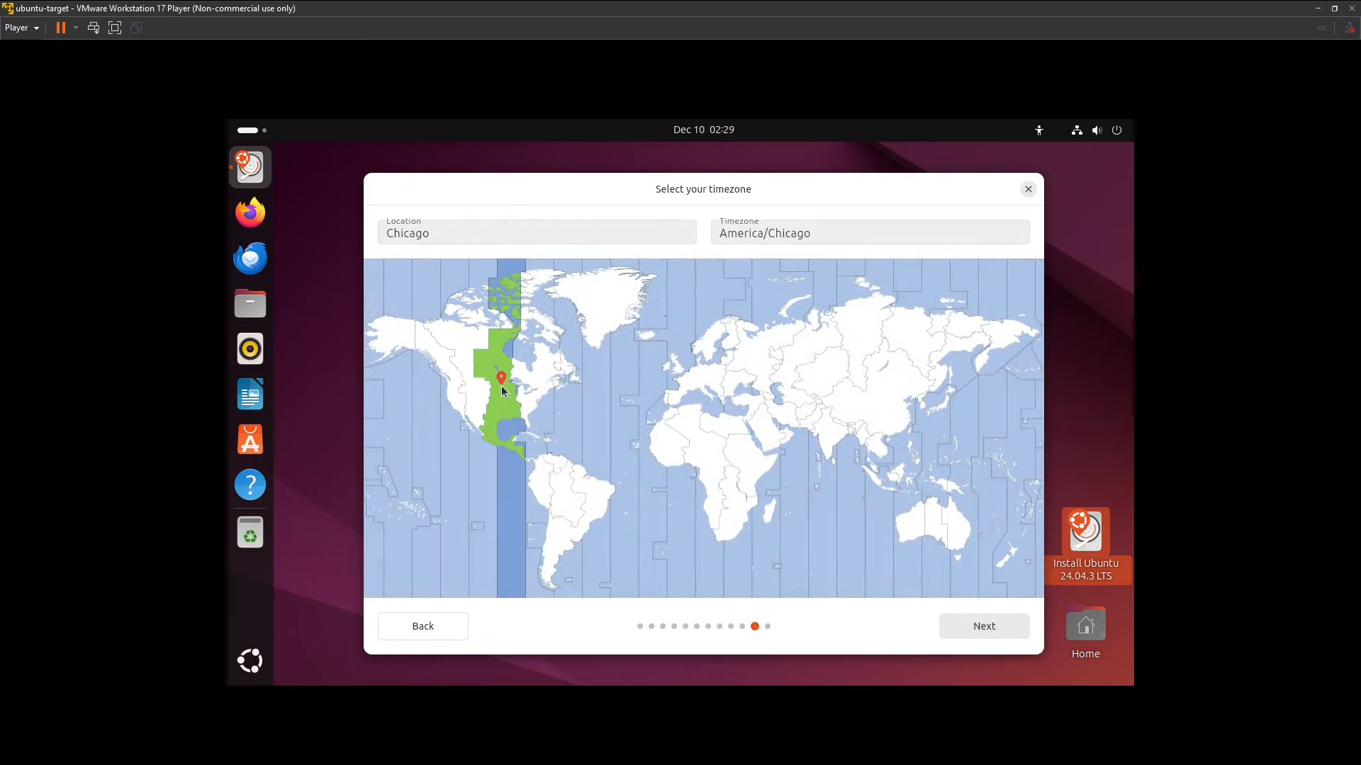
left_click(472, 394)
left_click(457, 398)
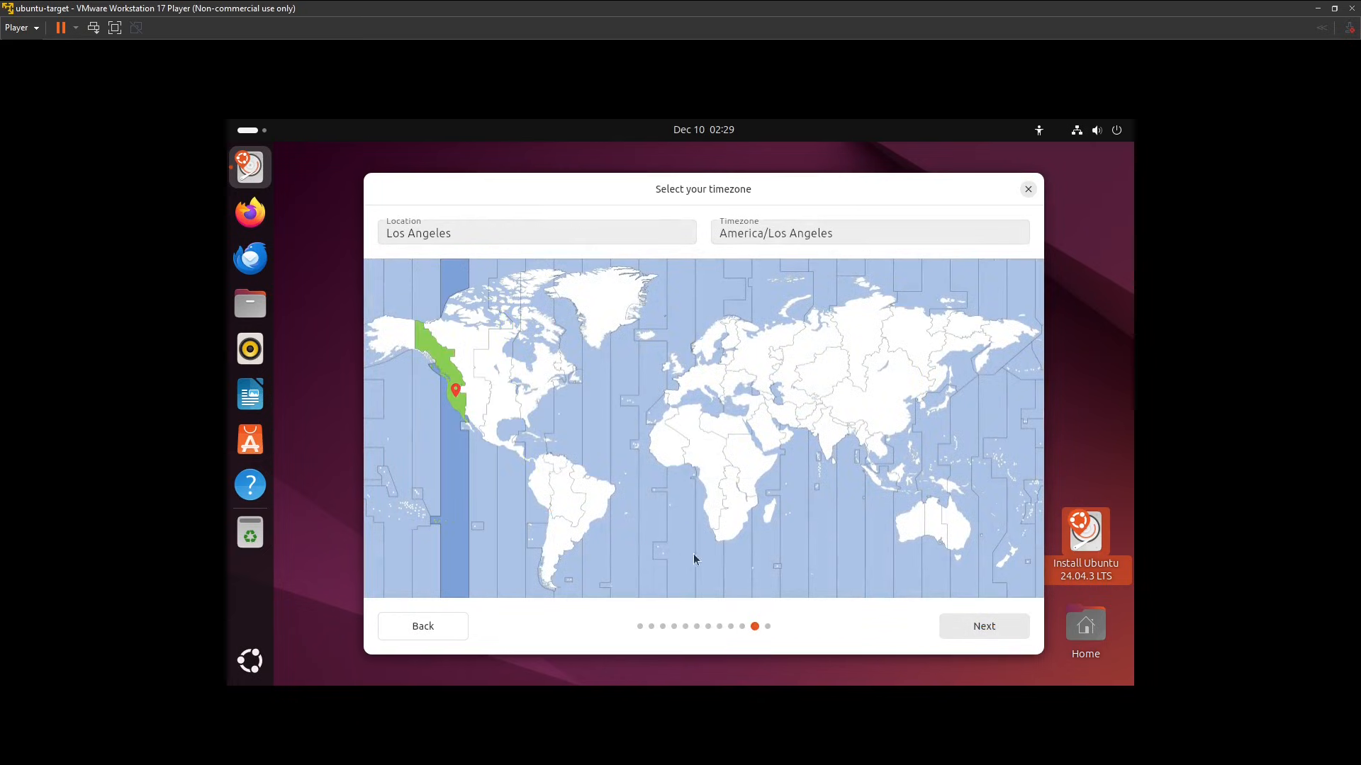
left_click(980, 628)
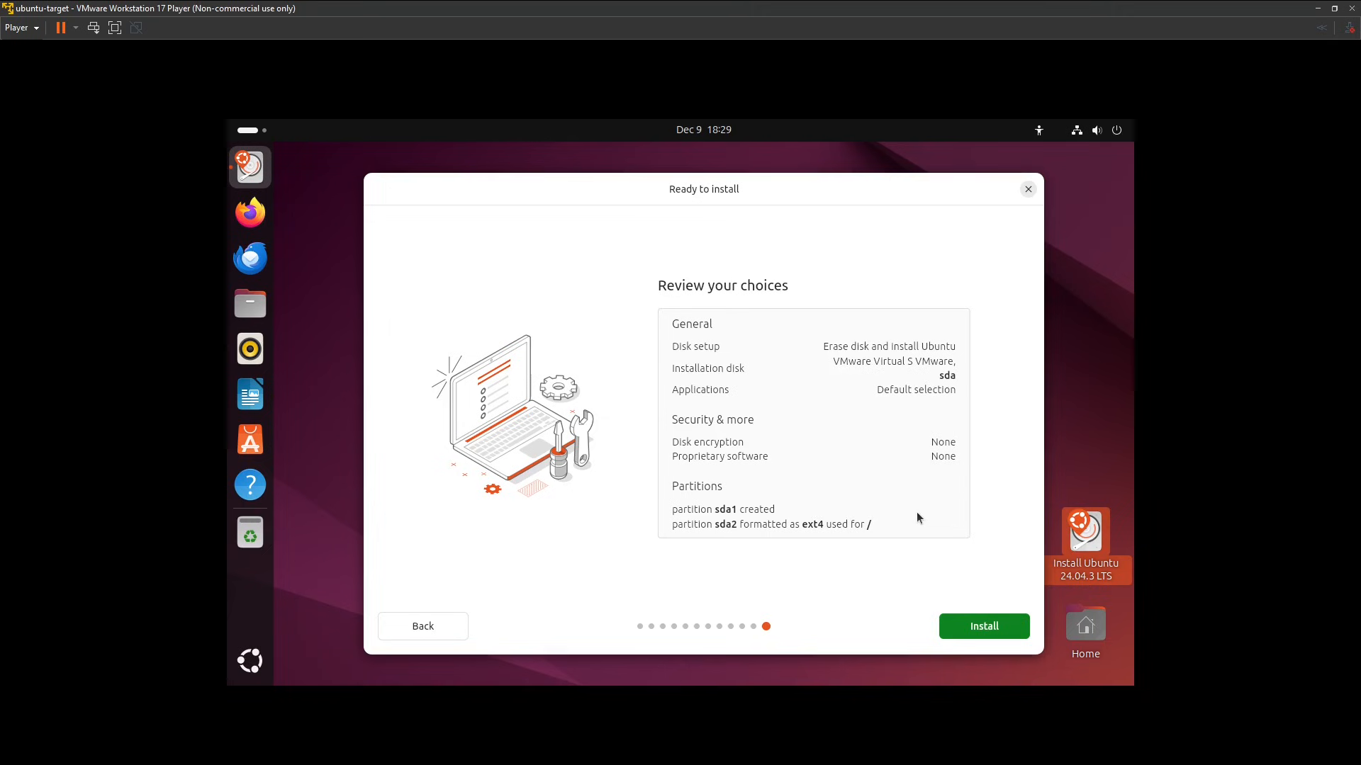
Start the Ubuntu installation with the reviewed choices and restart the virtual machine once it is complete.
left_click(1003, 629)
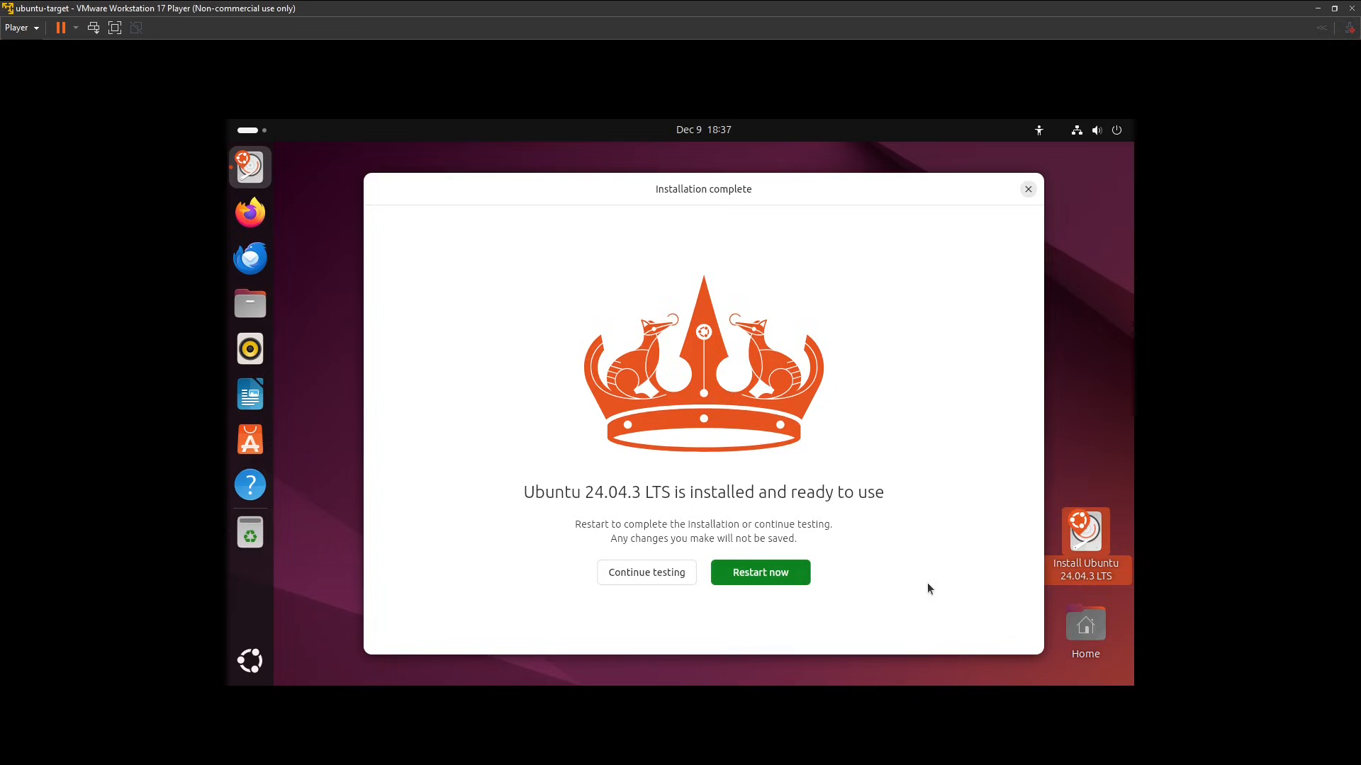
left_click(789, 576)
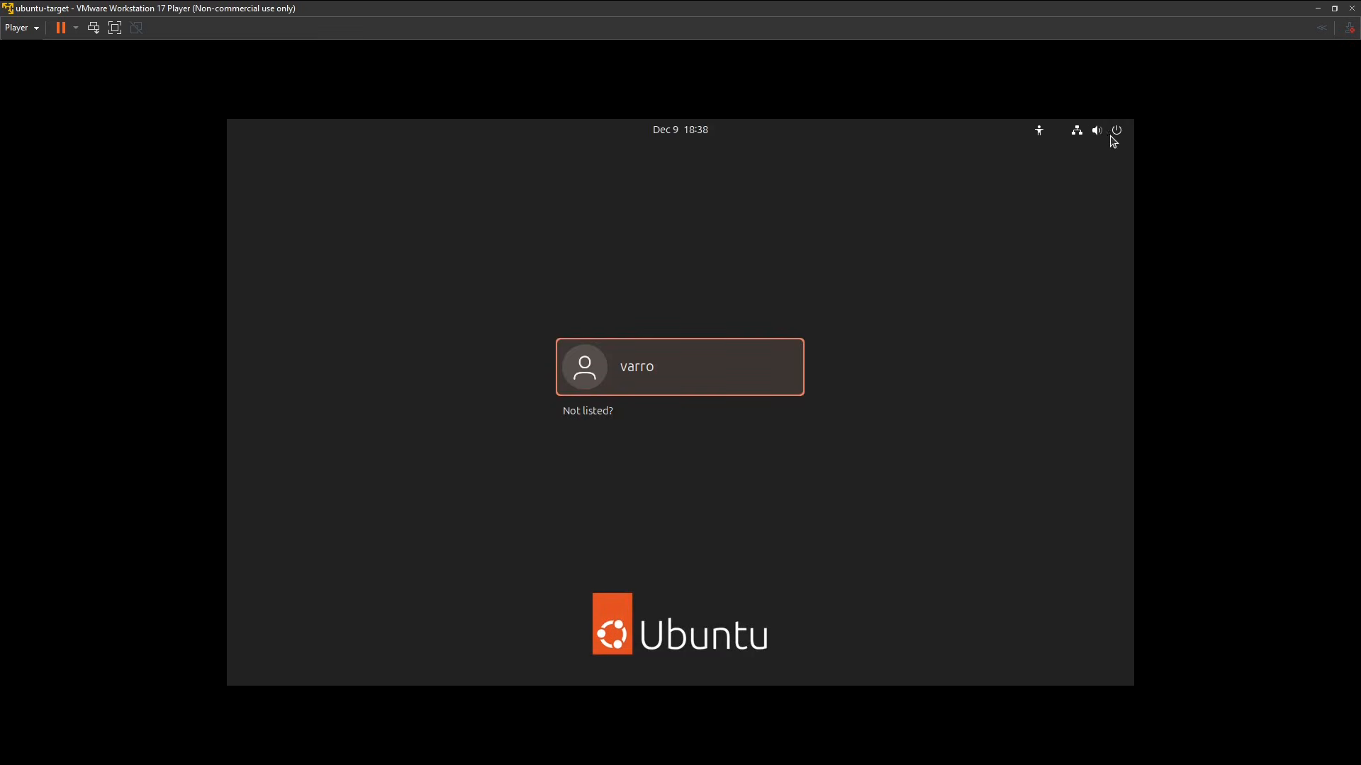
Power off the ubuntu-target virtual machine from its login screen.
left_click(1119, 142)
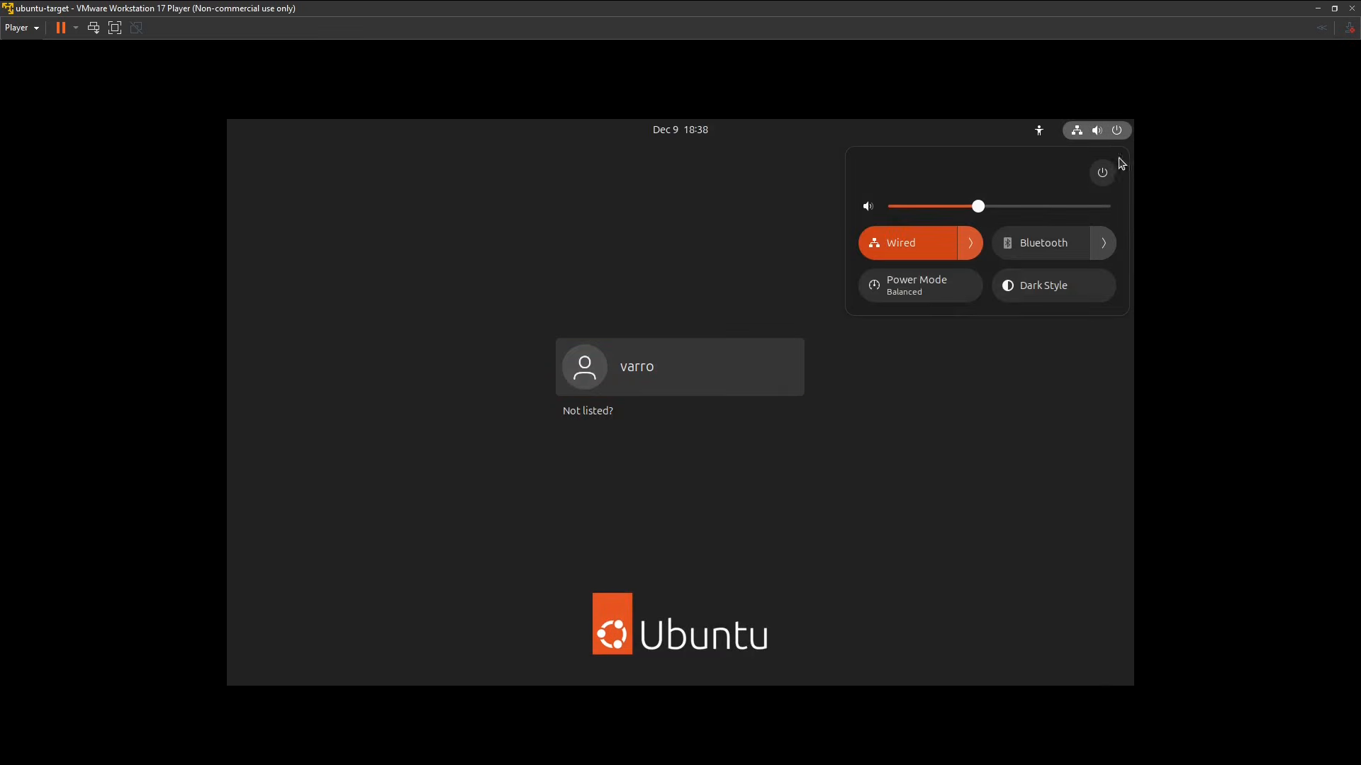
left_click(1102, 174)
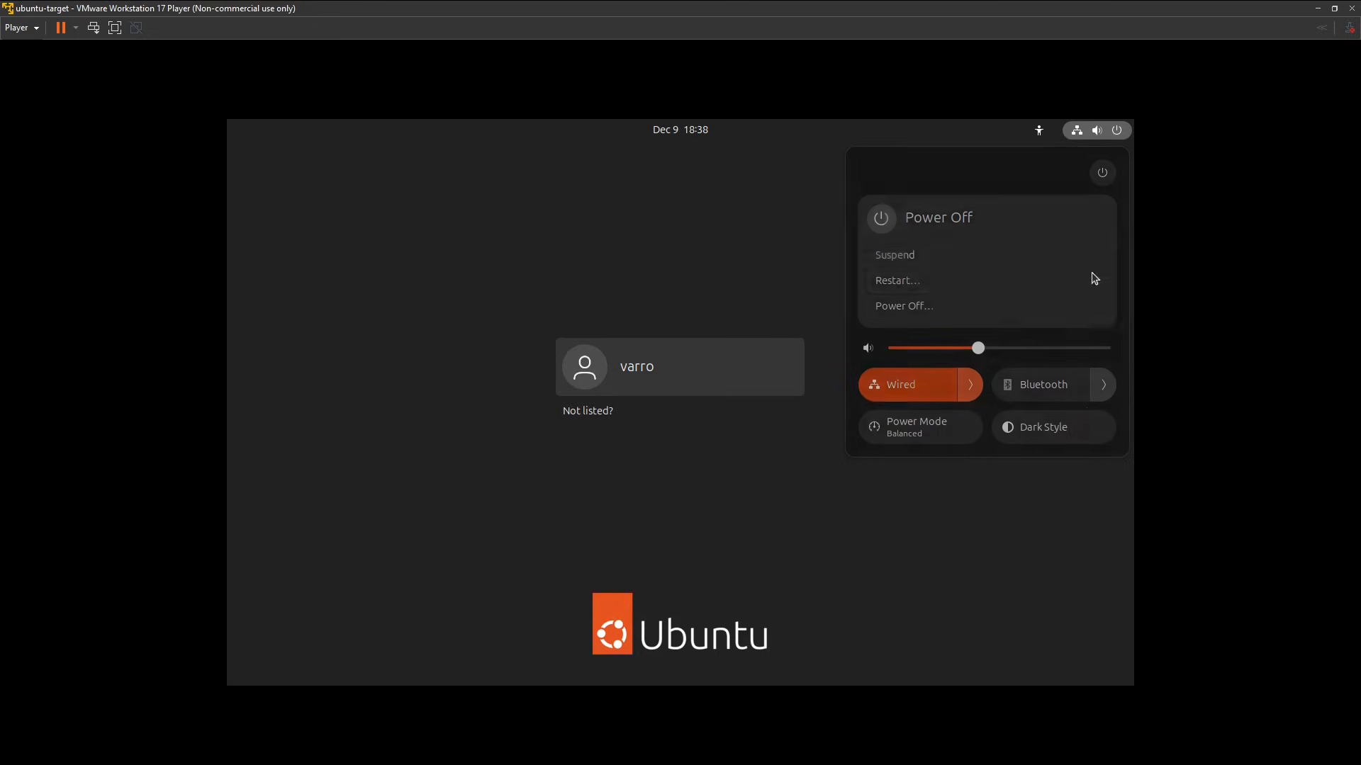
left_click(958, 304)
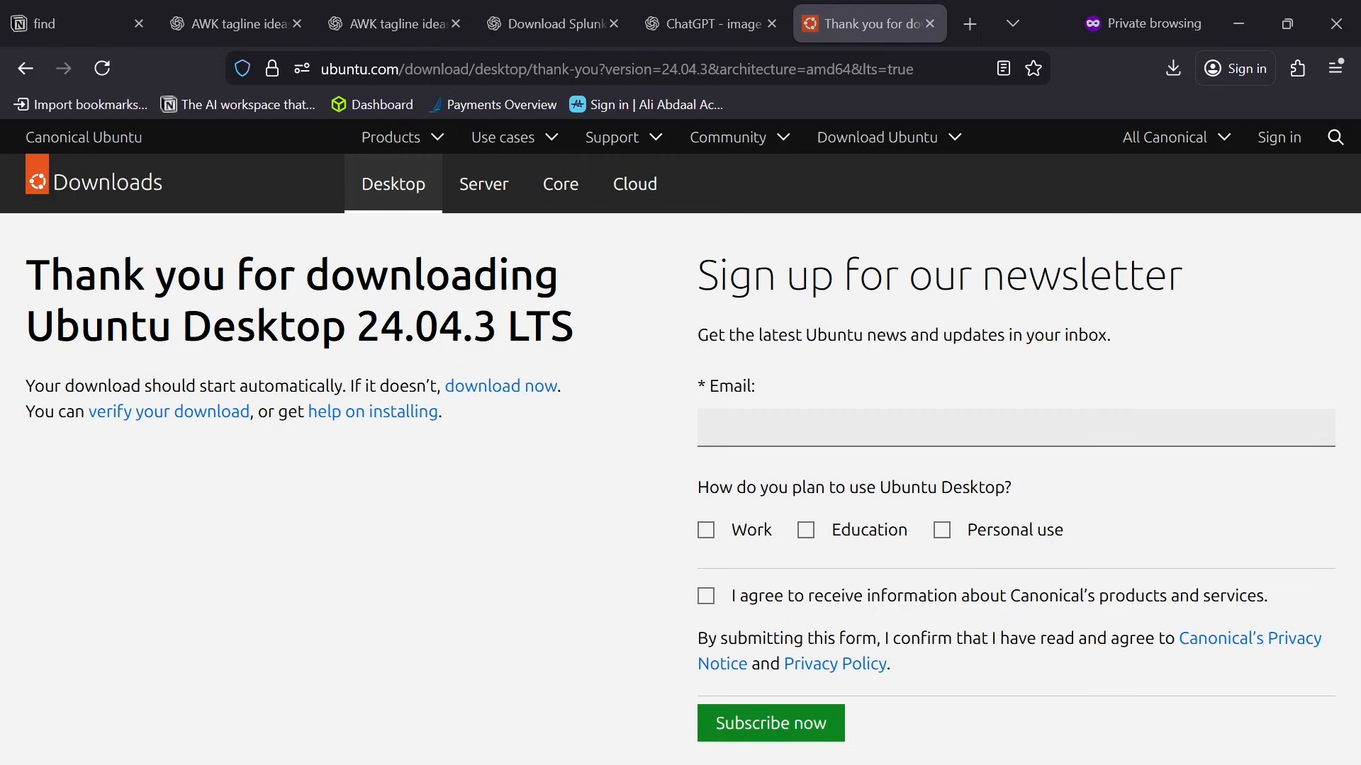
Bring the VMware Workstation 17 Player window into view and power on the ubuntu-splunk virtual machine.
left_click_drag(1360, 318, 777, 202)
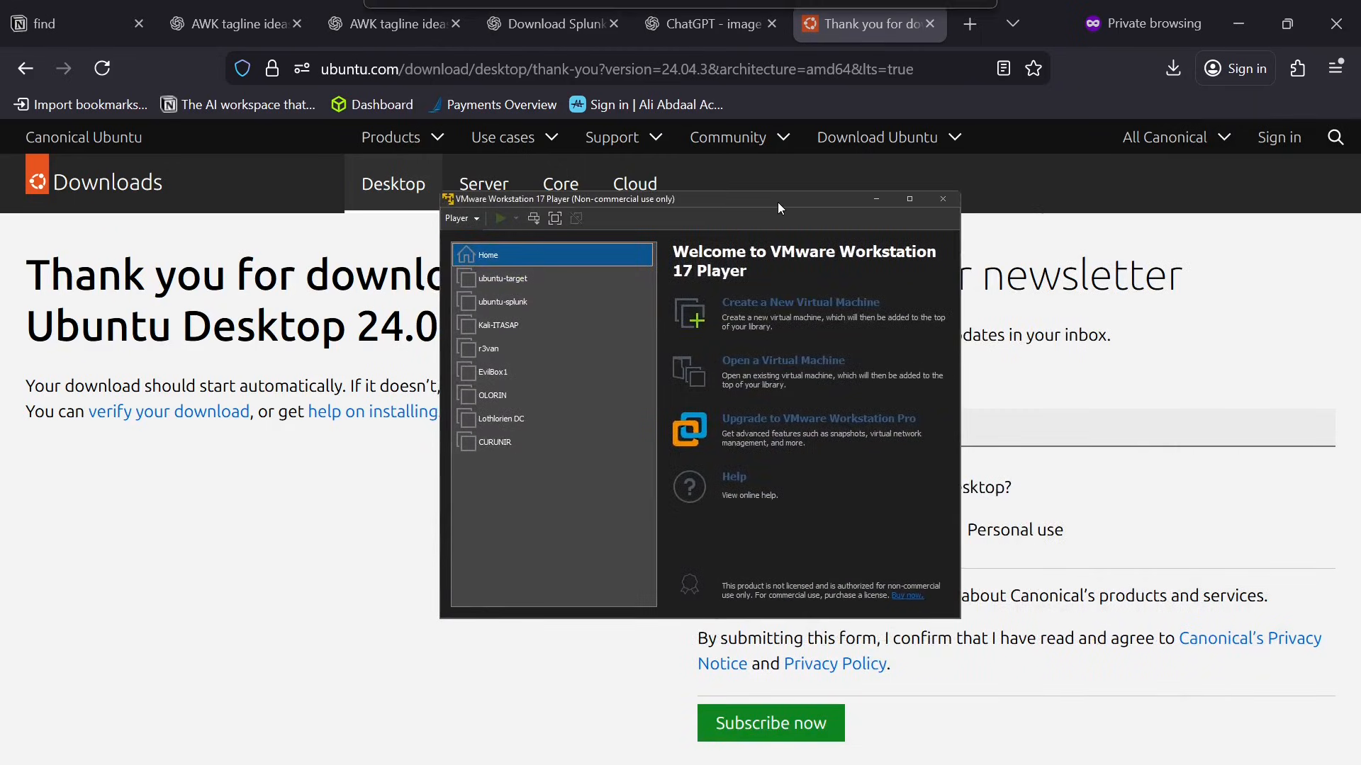
left_click(517, 310)
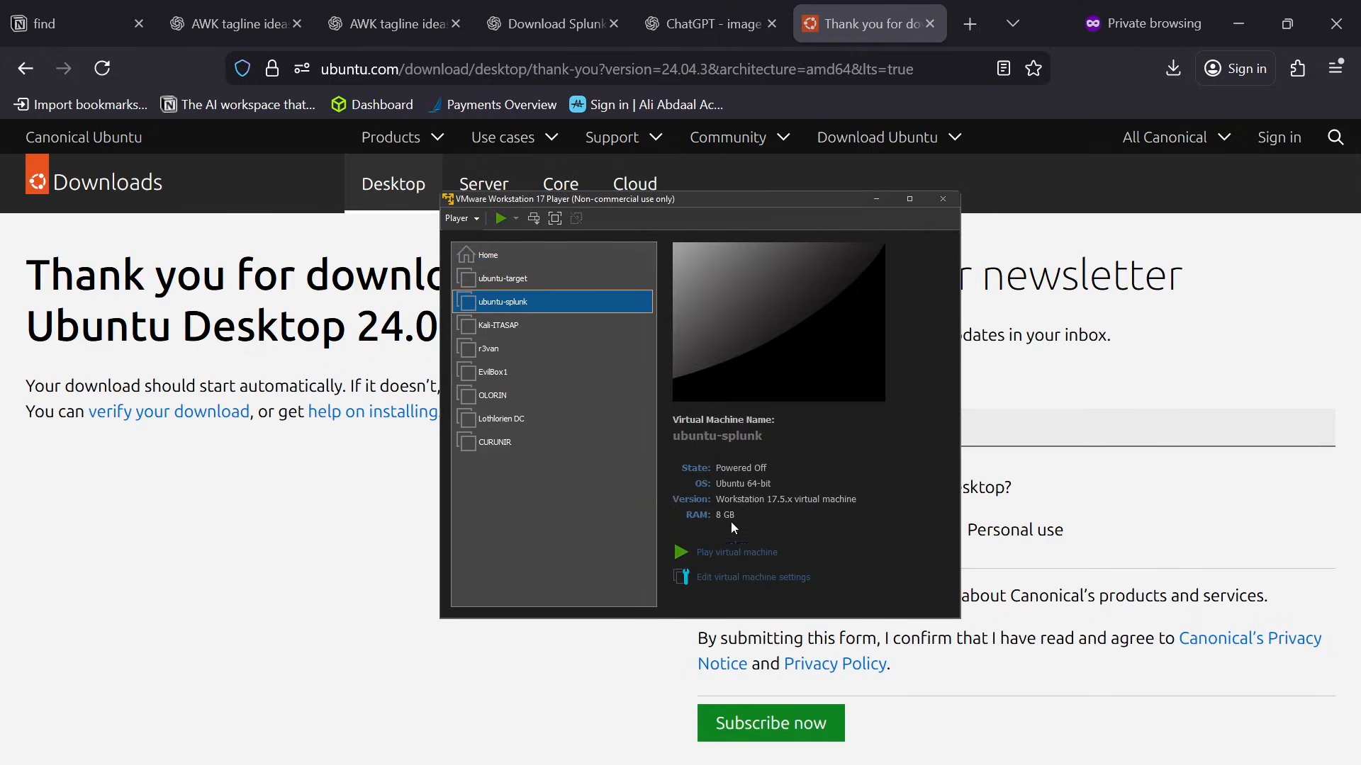
left_click(762, 552)
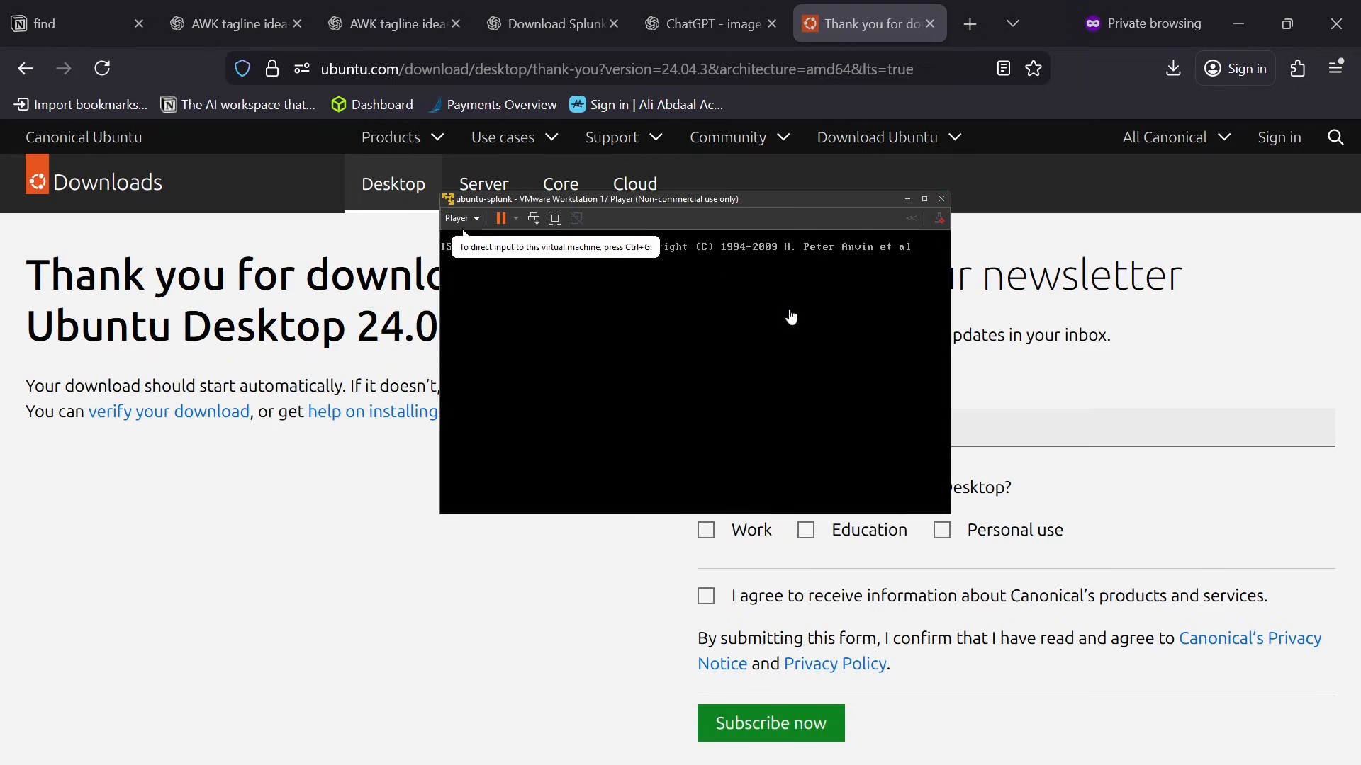
Maximize the ubuntu-splunk window and accept English, the default accessibility settings, the English (US) keyboard and the wired connection in the installer.
left_click(925, 198)
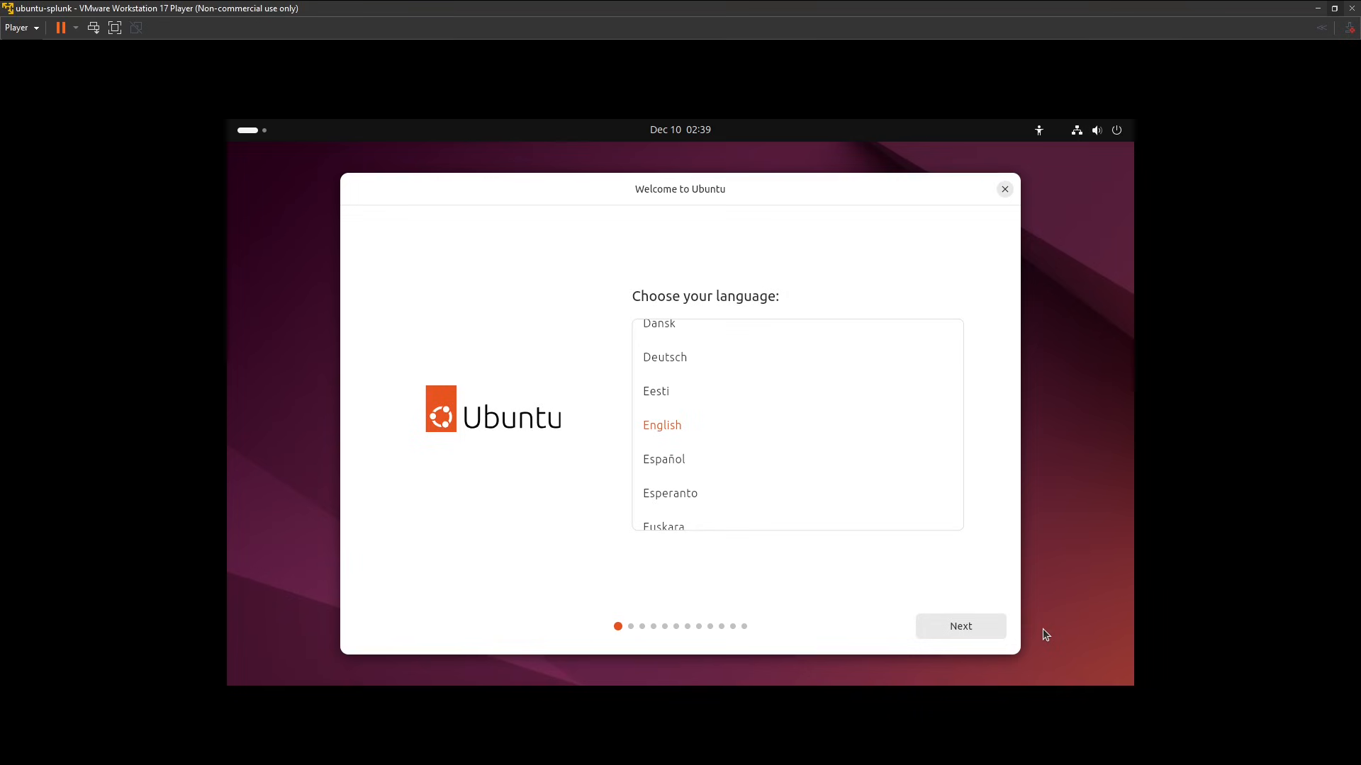
left_click(964, 635)
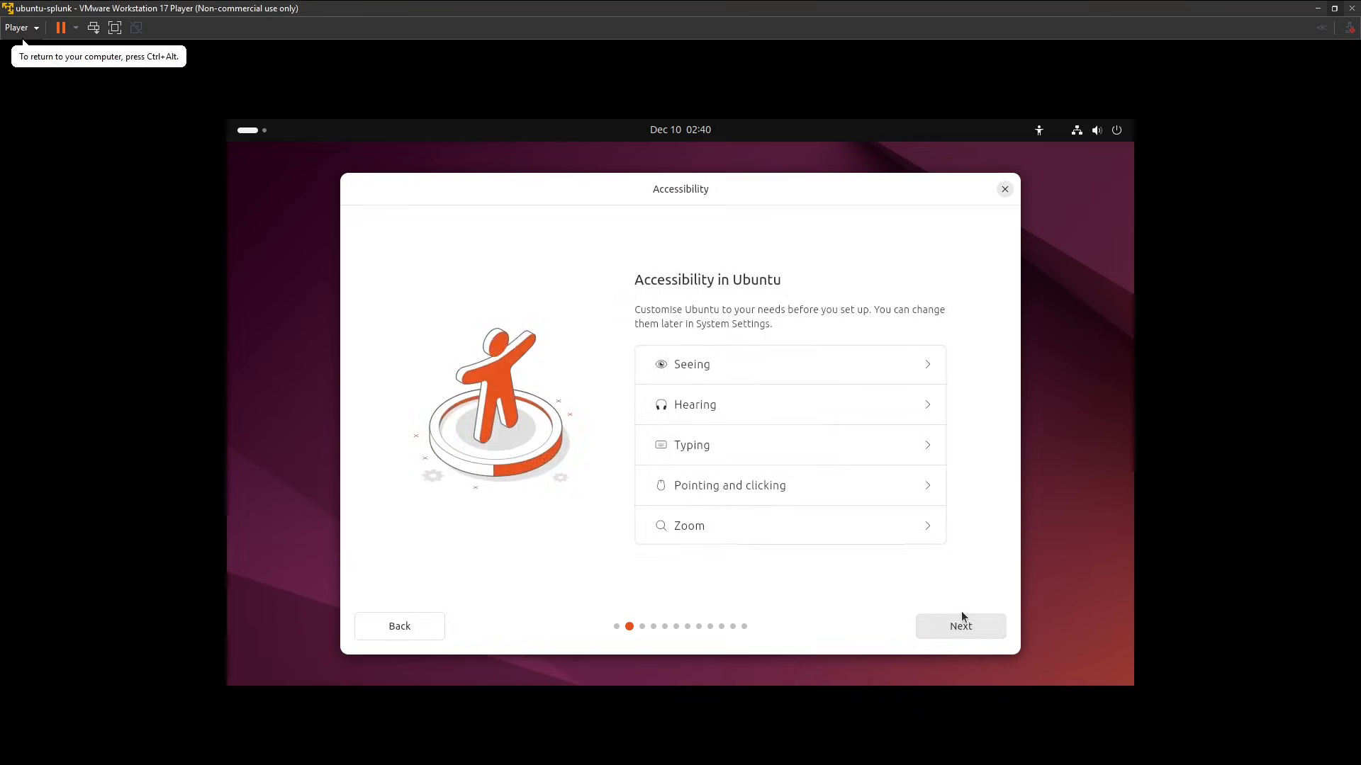
left_click(964, 616)
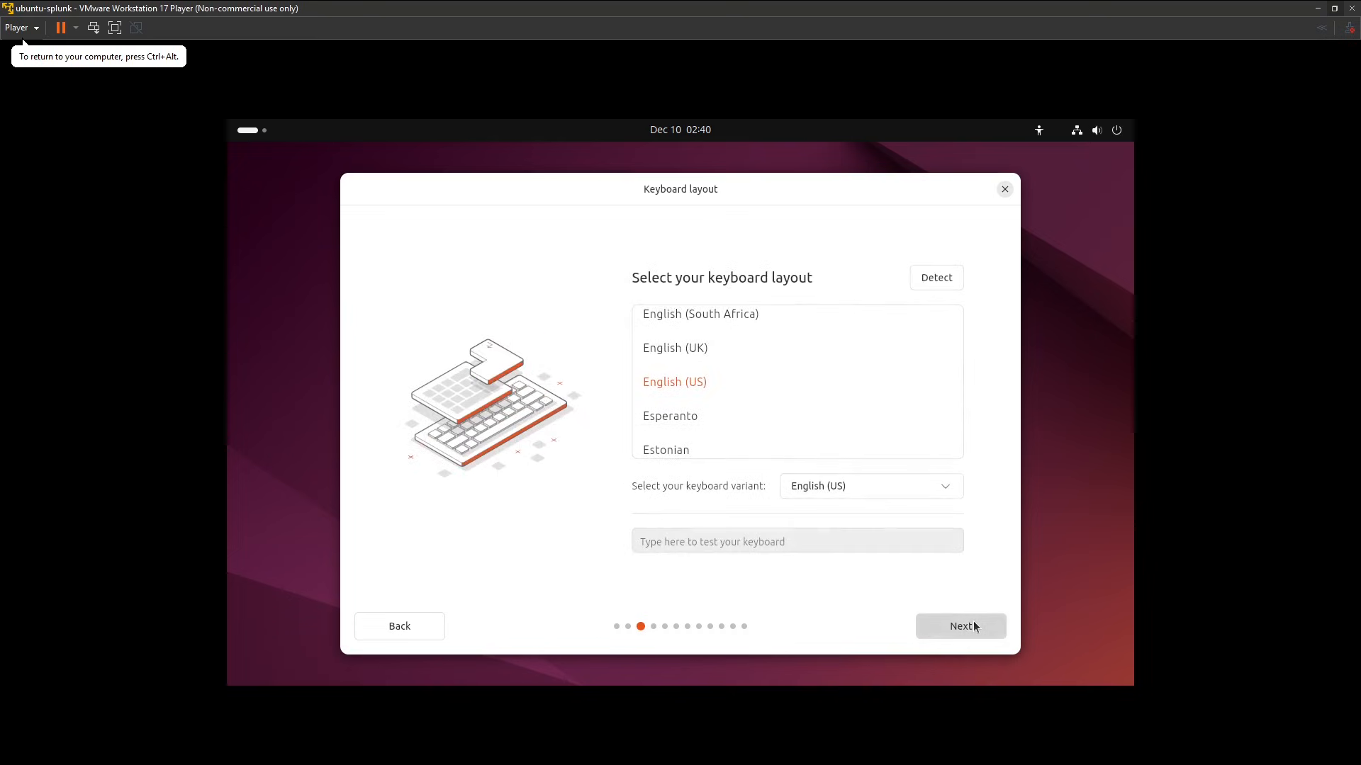
left_click(973, 624)
left_click(993, 618)
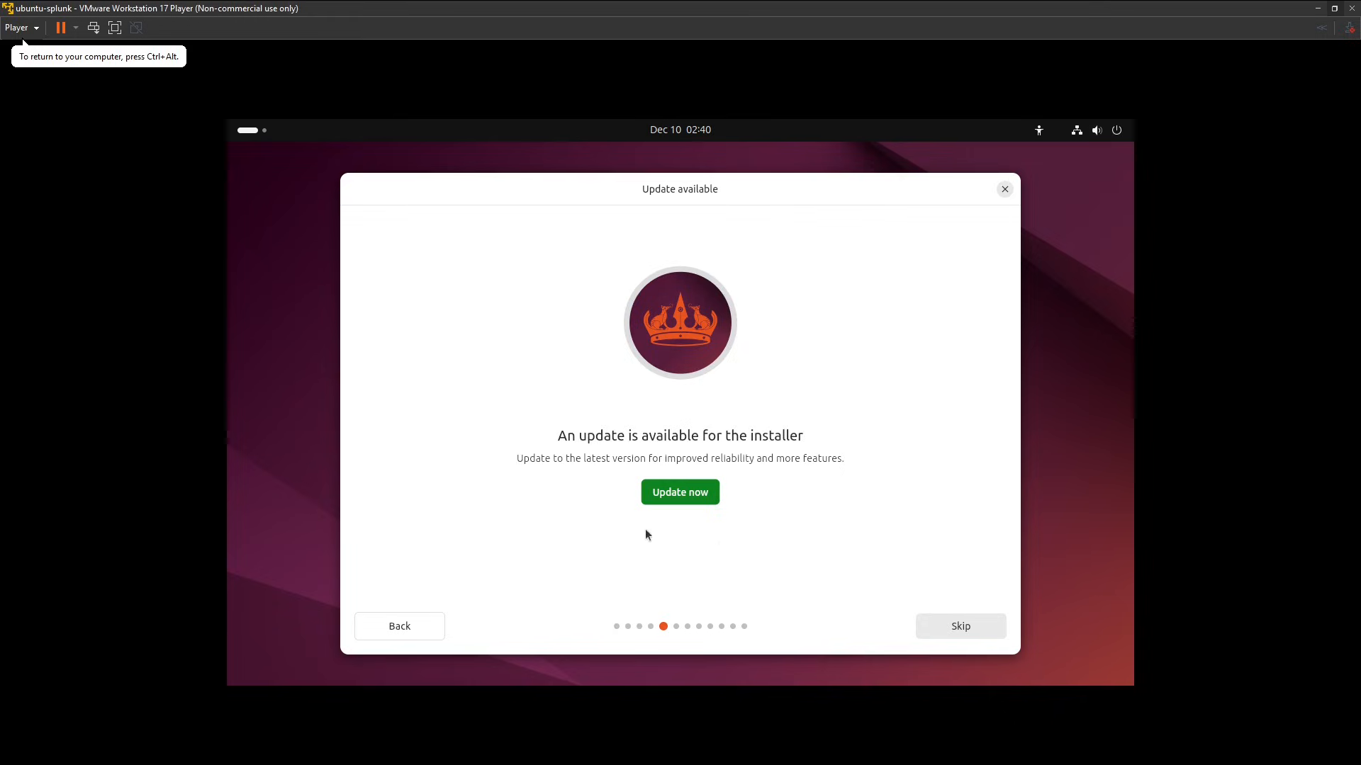
Update the Ubuntu installer, close it and relaunch Install Ubuntu 24.04.3 LTS from the desktop.
left_click(703, 501)
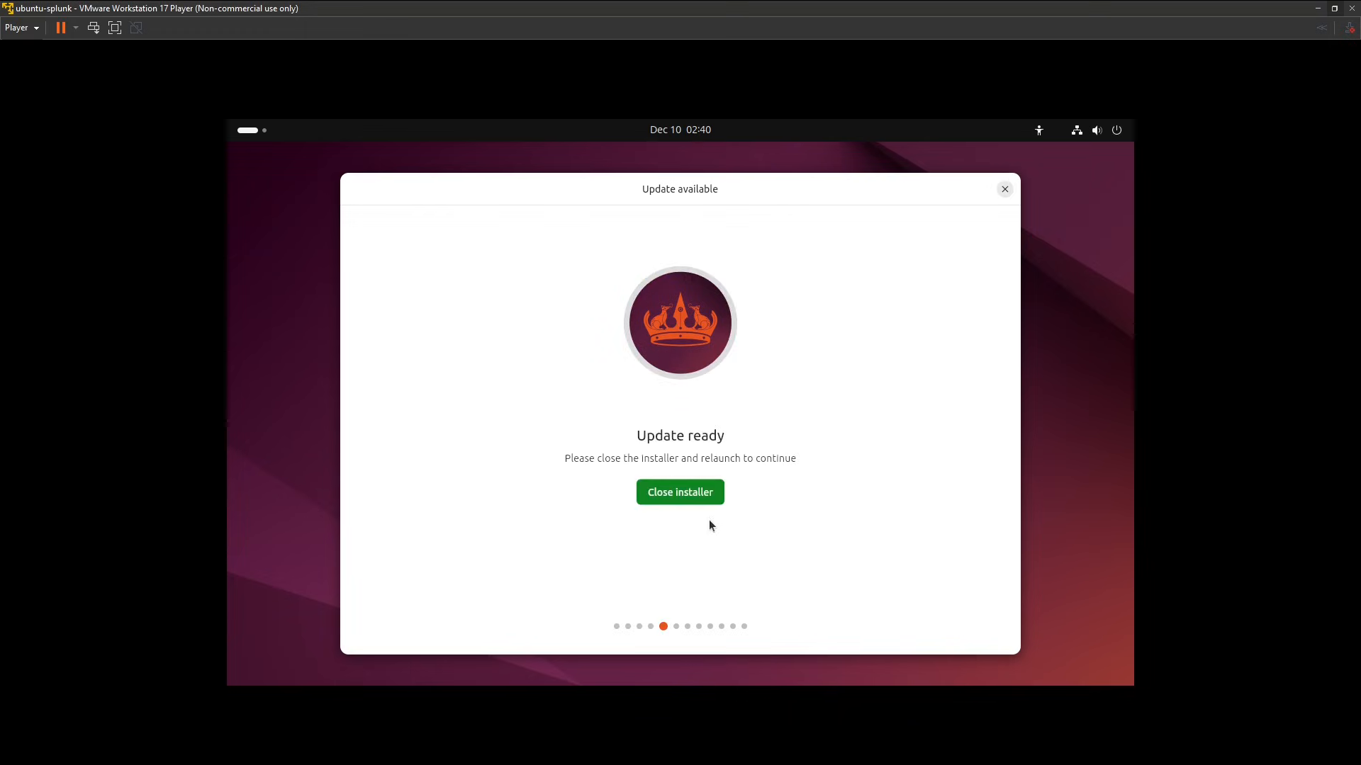
left_click(703, 490)
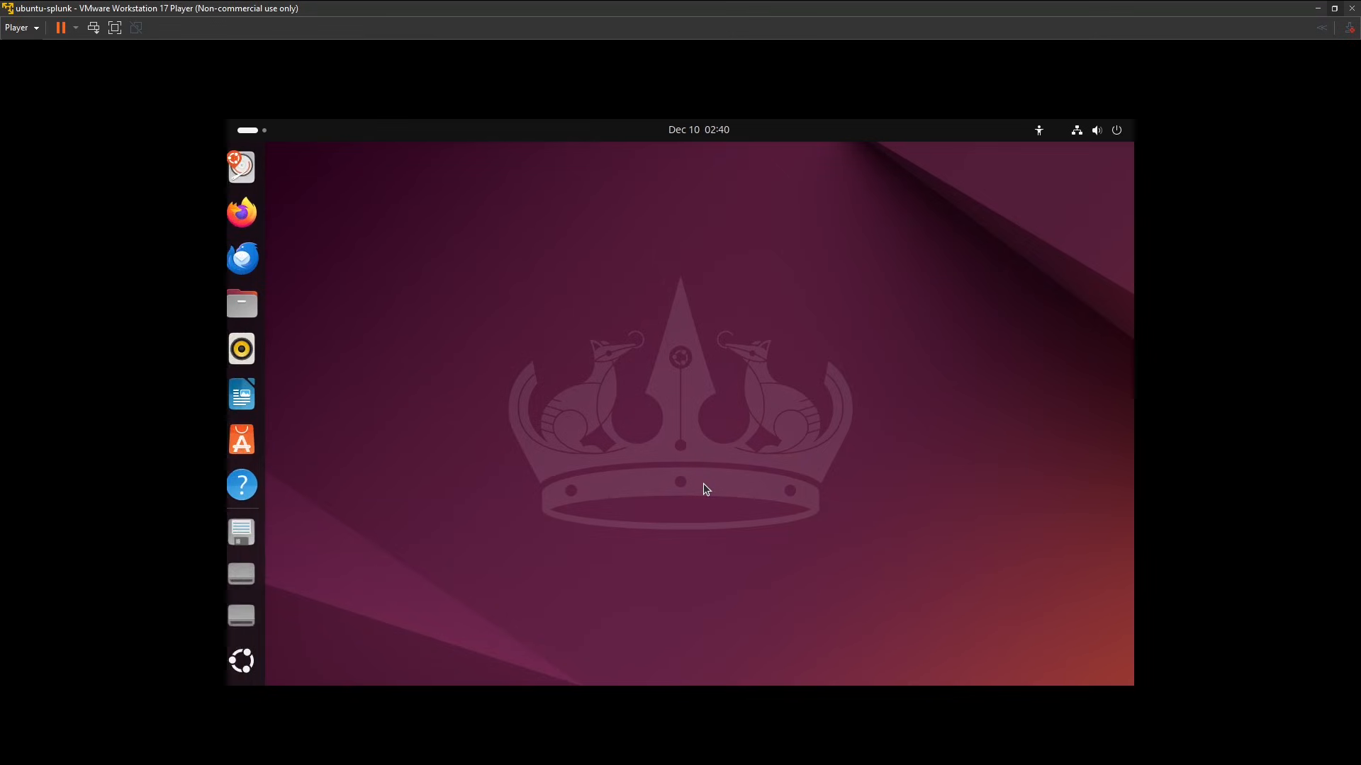
left_click(1092, 541)
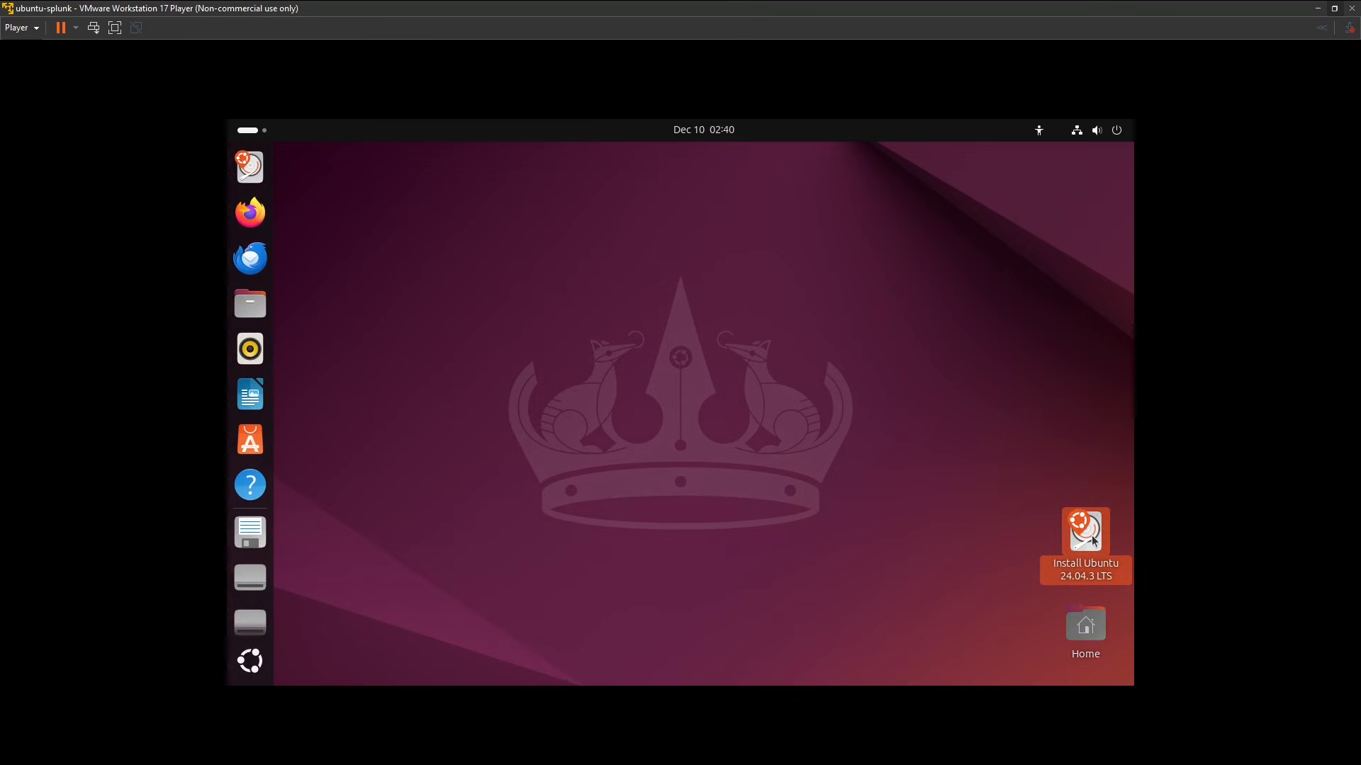
double_click(1092, 540)
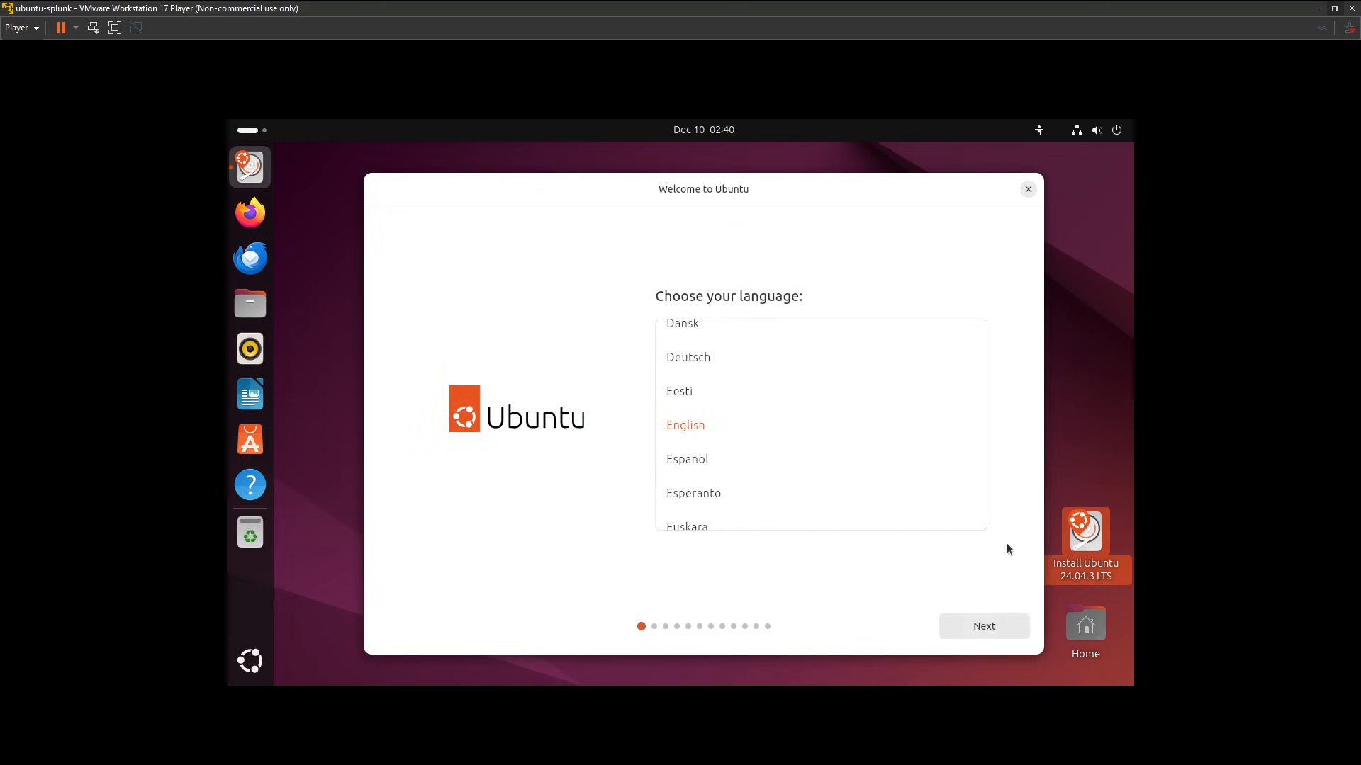
In the relaunched installer, keep English, default accessibility, the English (US) keyboard layout and the wired internet connection.
left_click(996, 633)
left_click(997, 633)
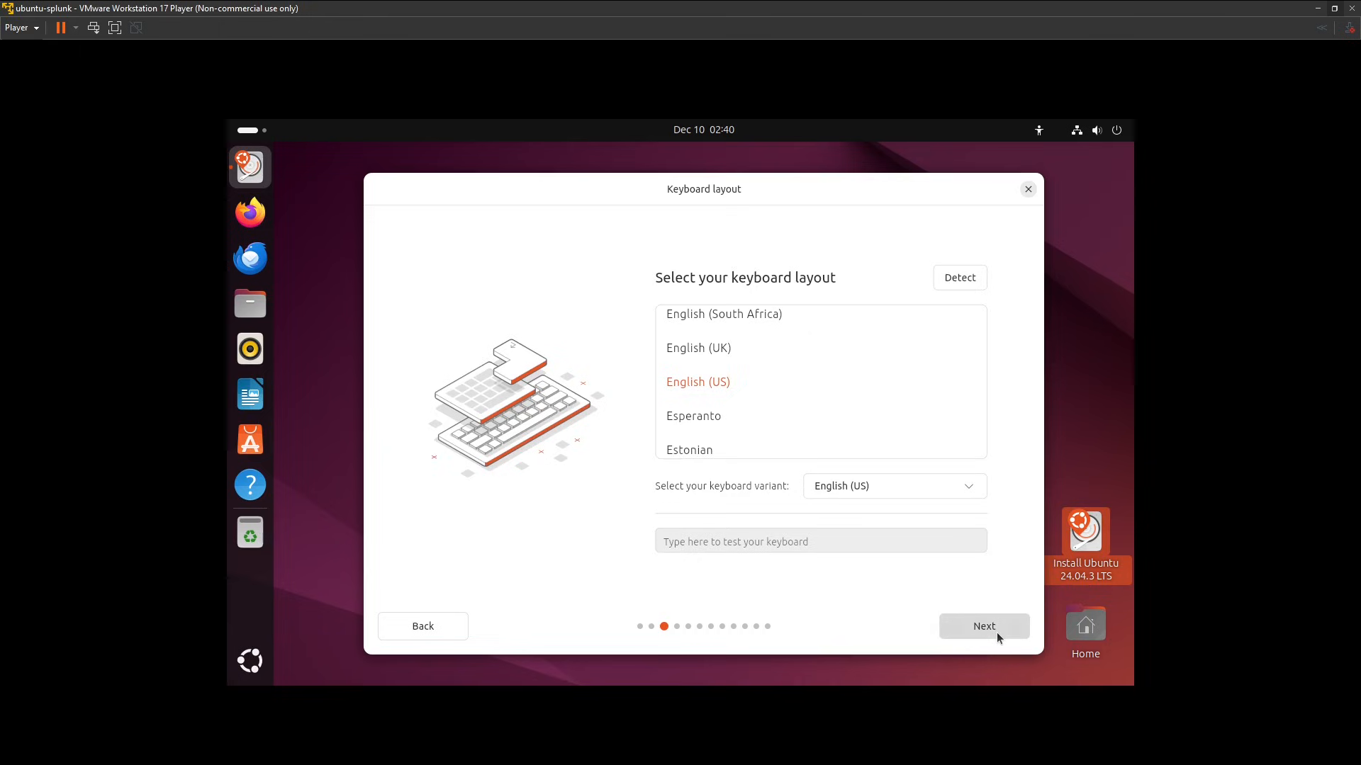
left_click(997, 632)
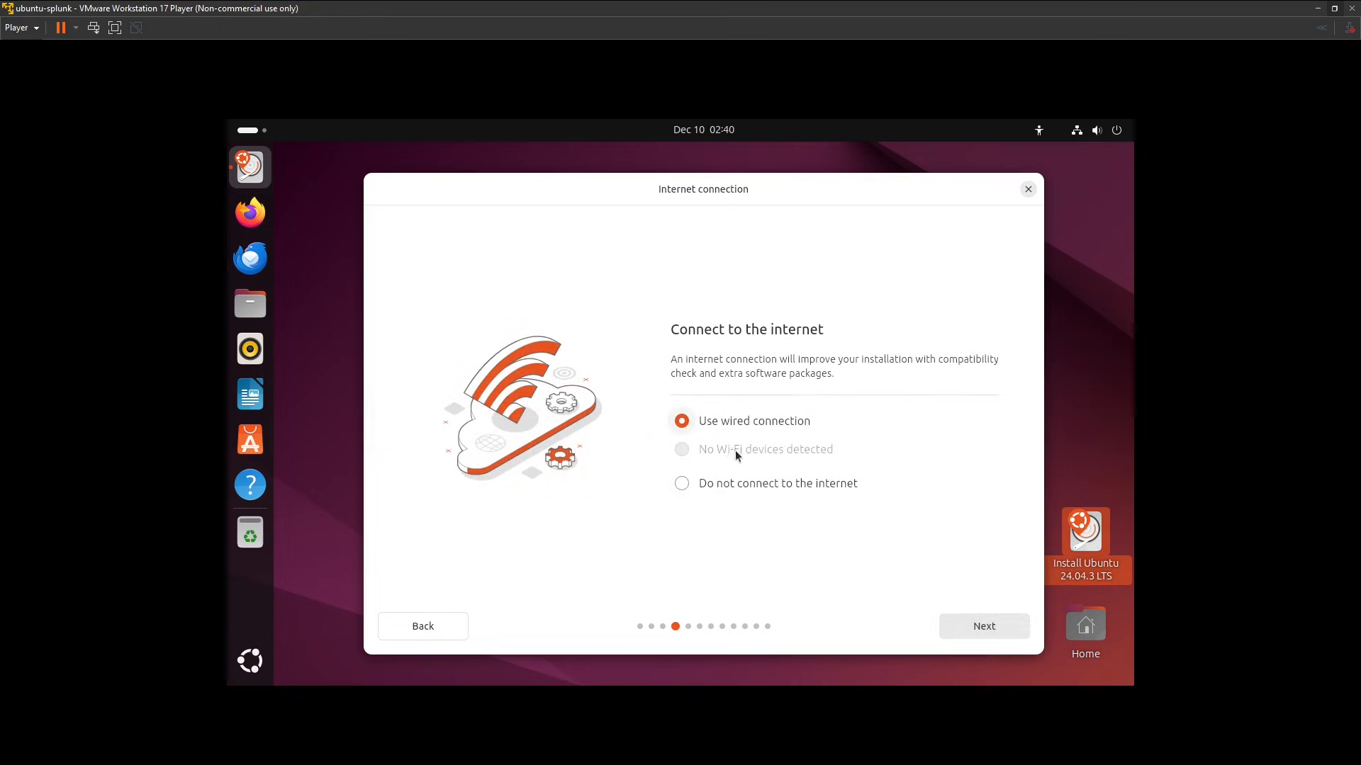
left_click(996, 627)
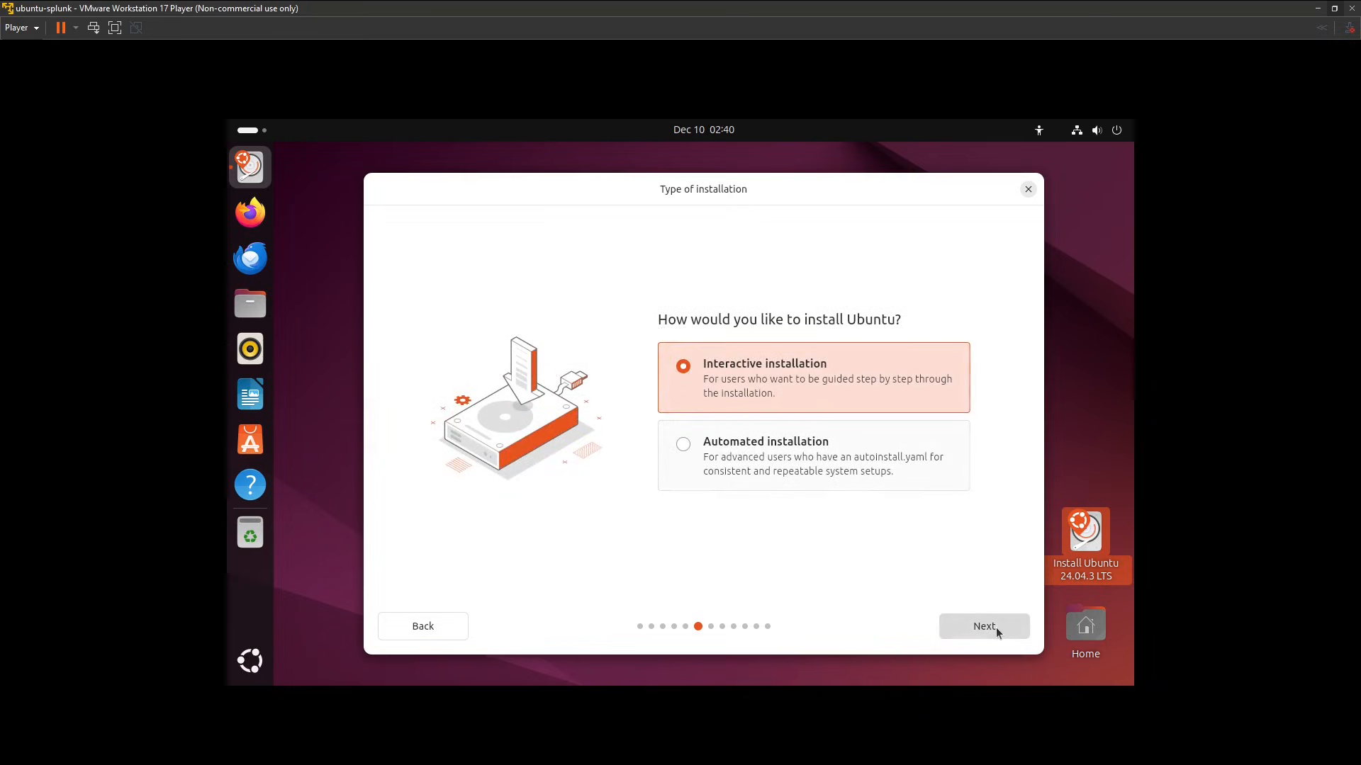
Choose interactive installation with the default app selection, no proprietary software, and erasing the disk to install Ubuntu.
left_click(996, 627)
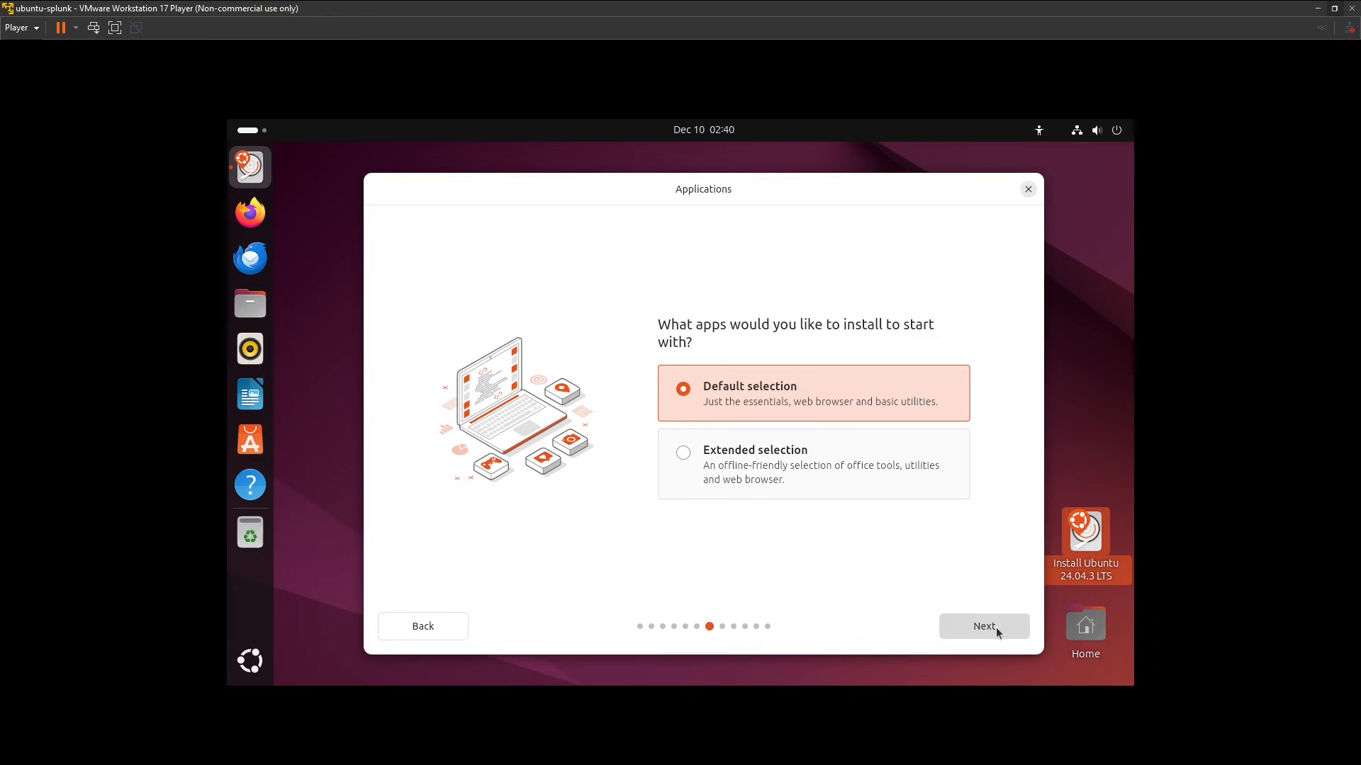
left_click(997, 627)
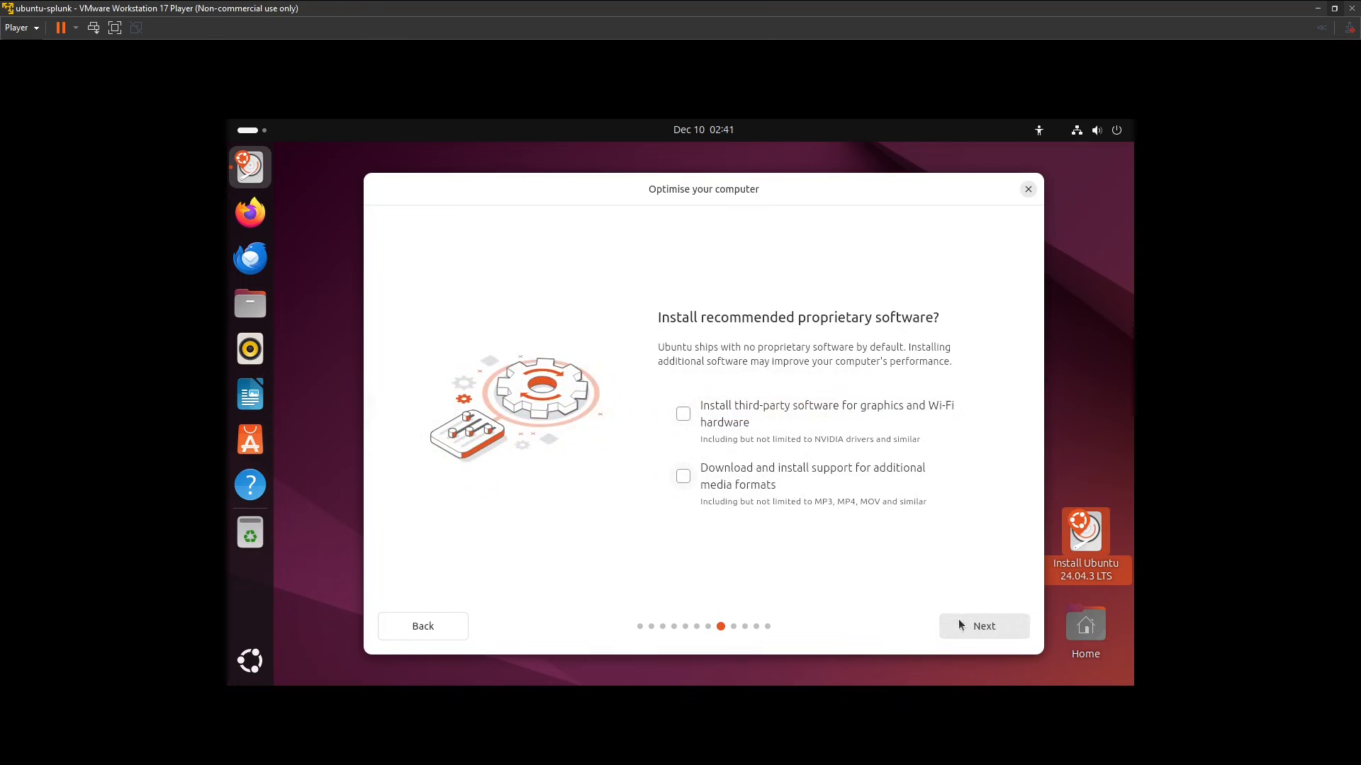
left_click(997, 627)
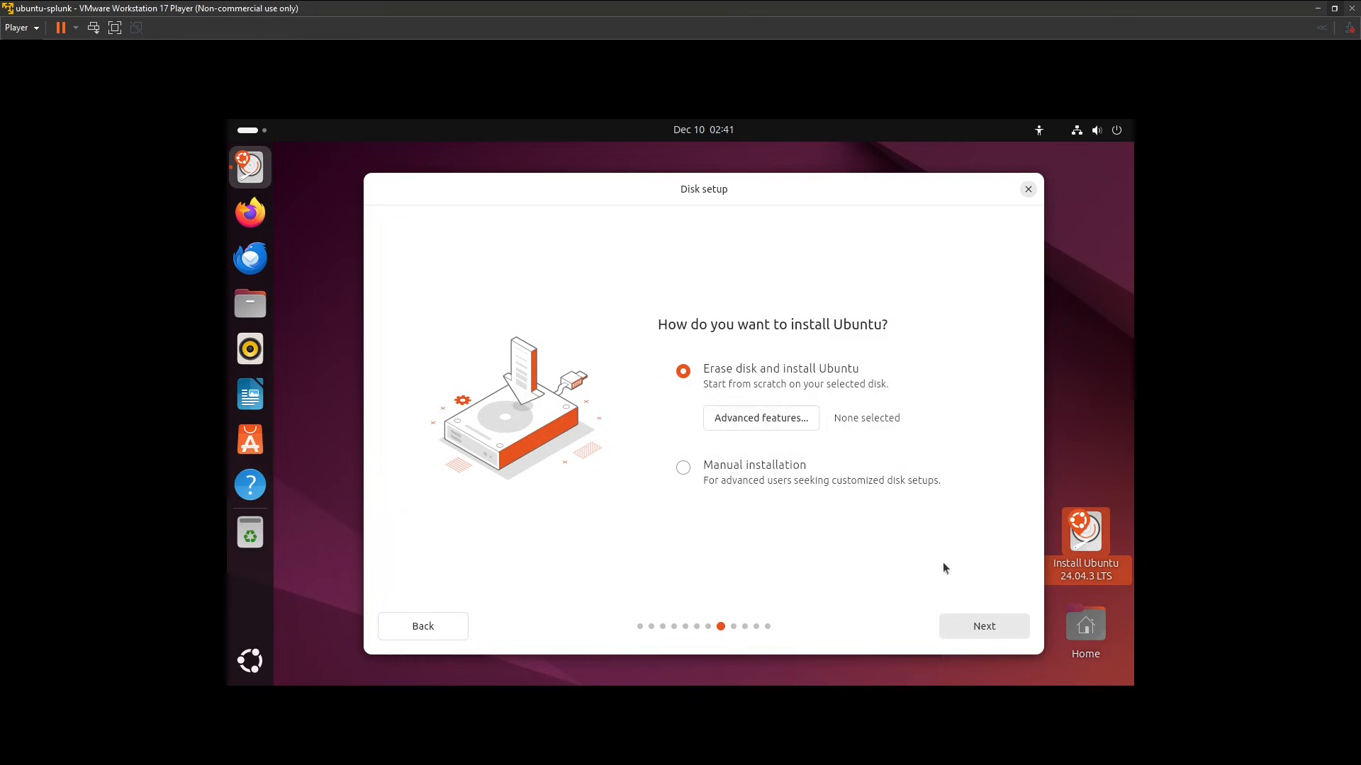
left_click(984, 627)
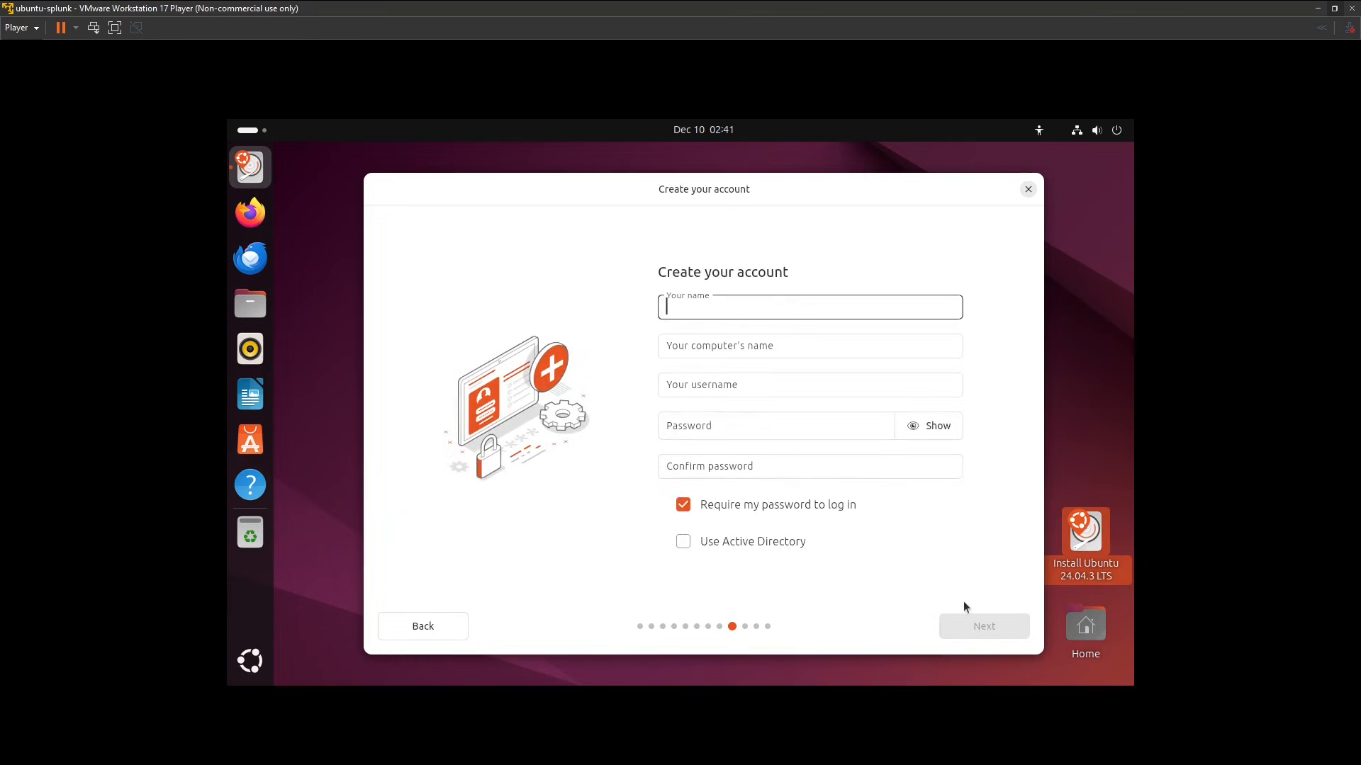
Enter the account holder's name, set the computer's name to ubuntu-splunk and keep the suggested username.
type("varro")
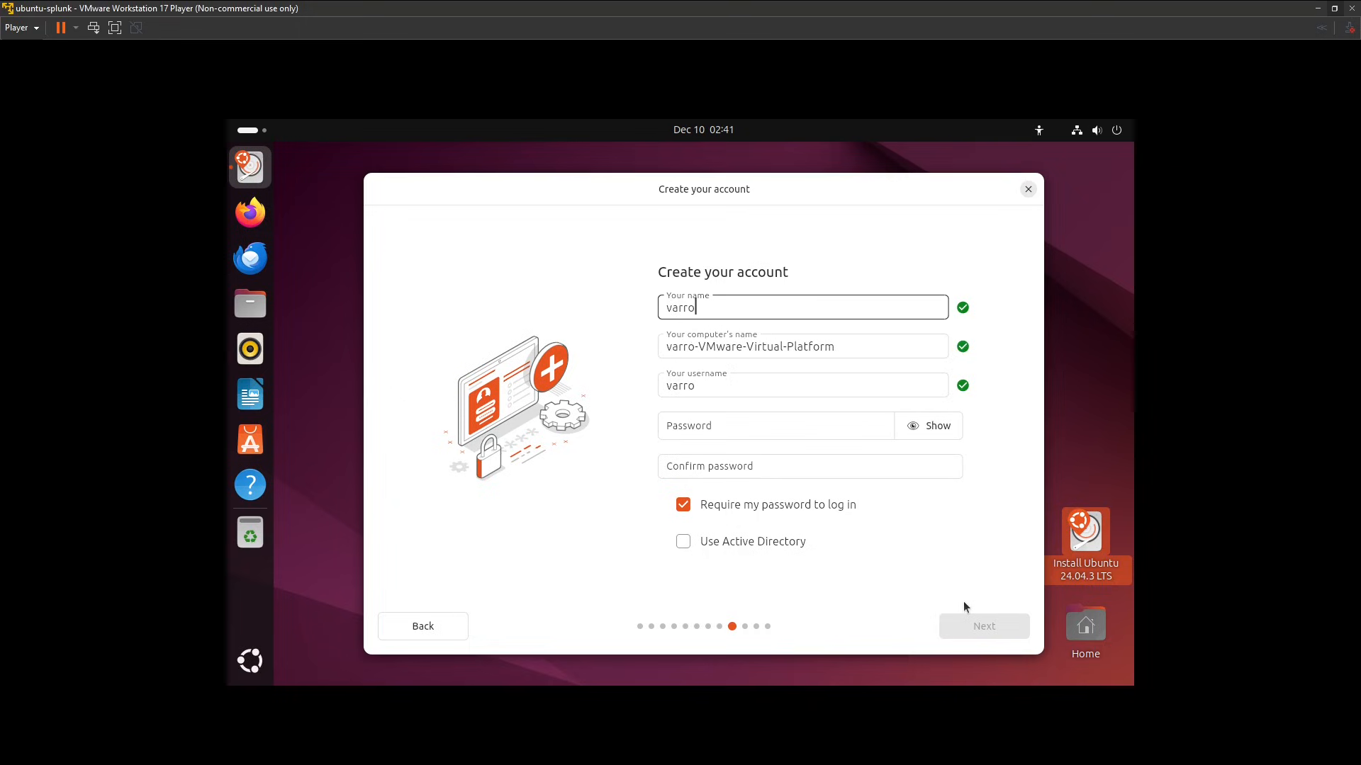
key("Tab")
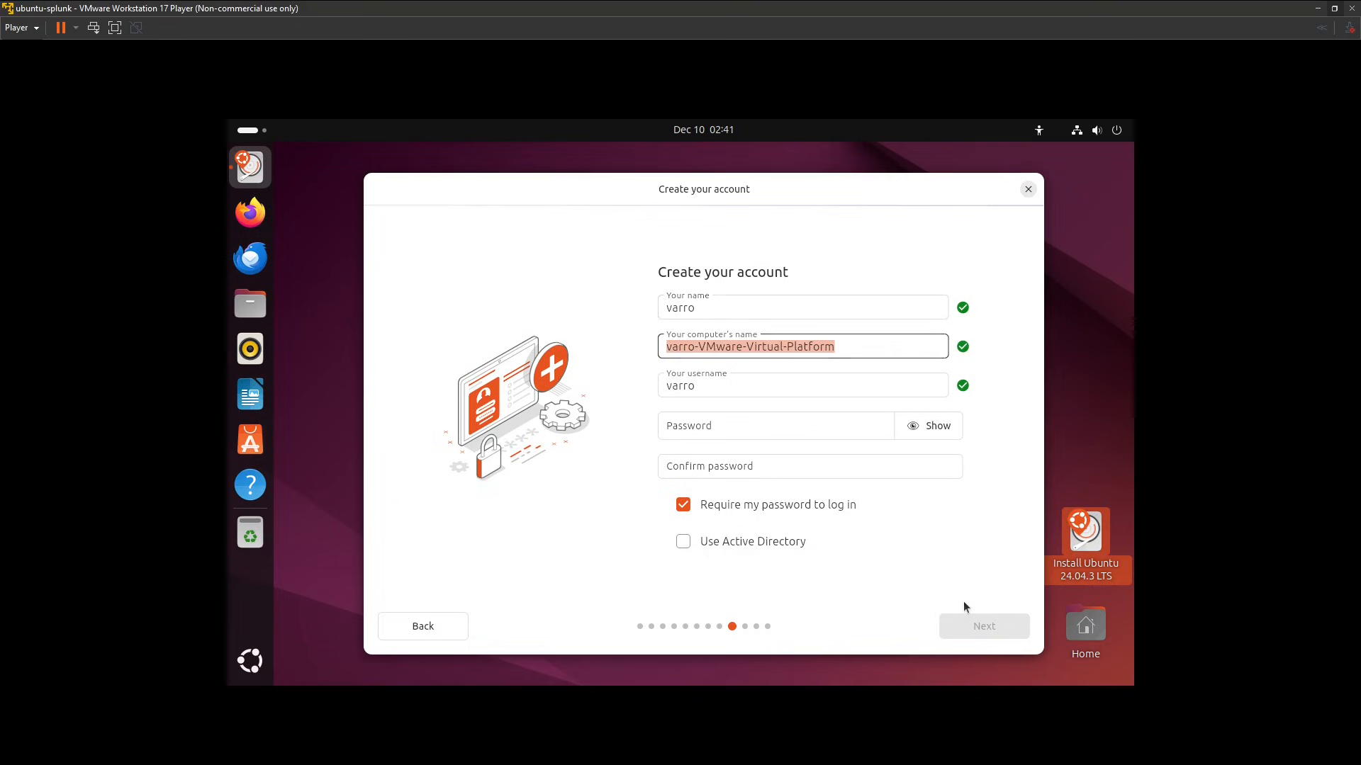
type("ubun")
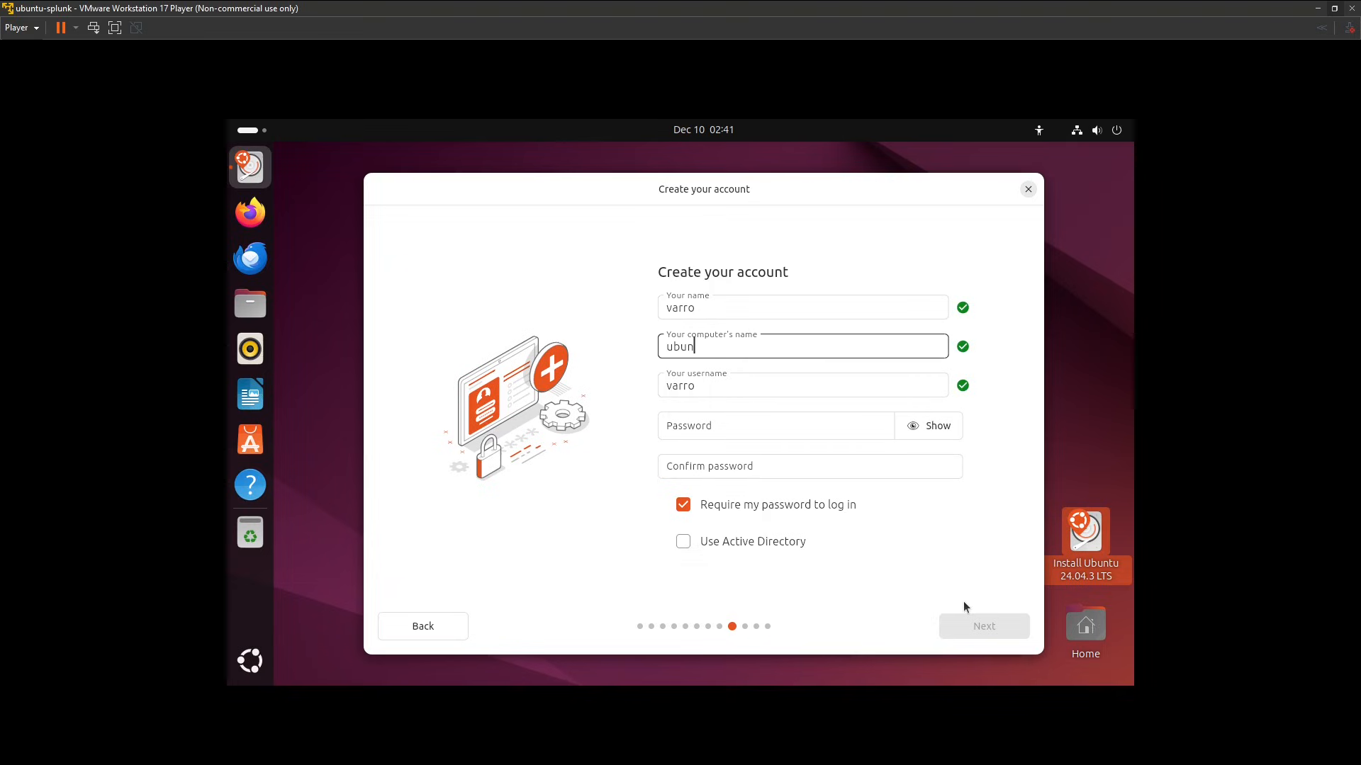
type("tu-splunk")
key("Tab")
key("Tab")
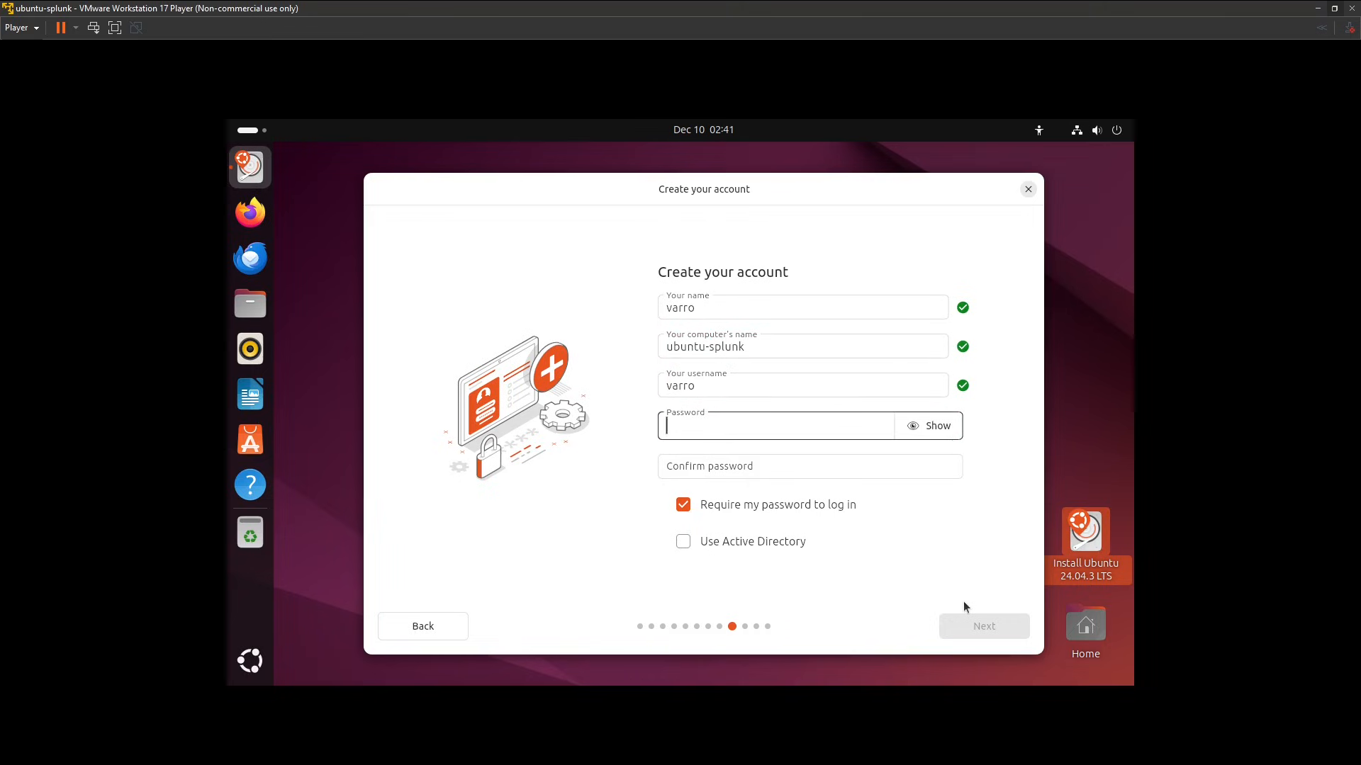
Enter and confirm the account password, and accept America/Los Angeles as the timezone.
type("•••••••••")
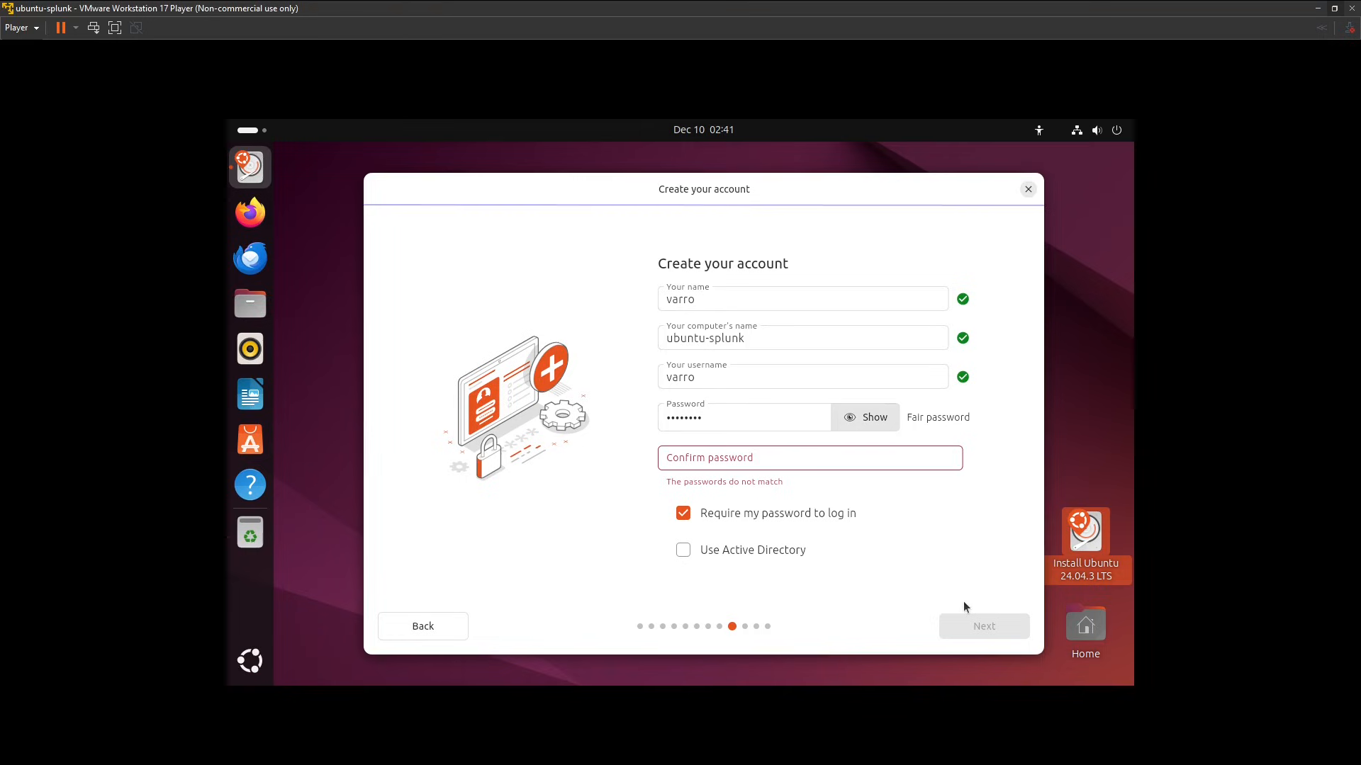
left_click(854, 461)
type("••••••••")
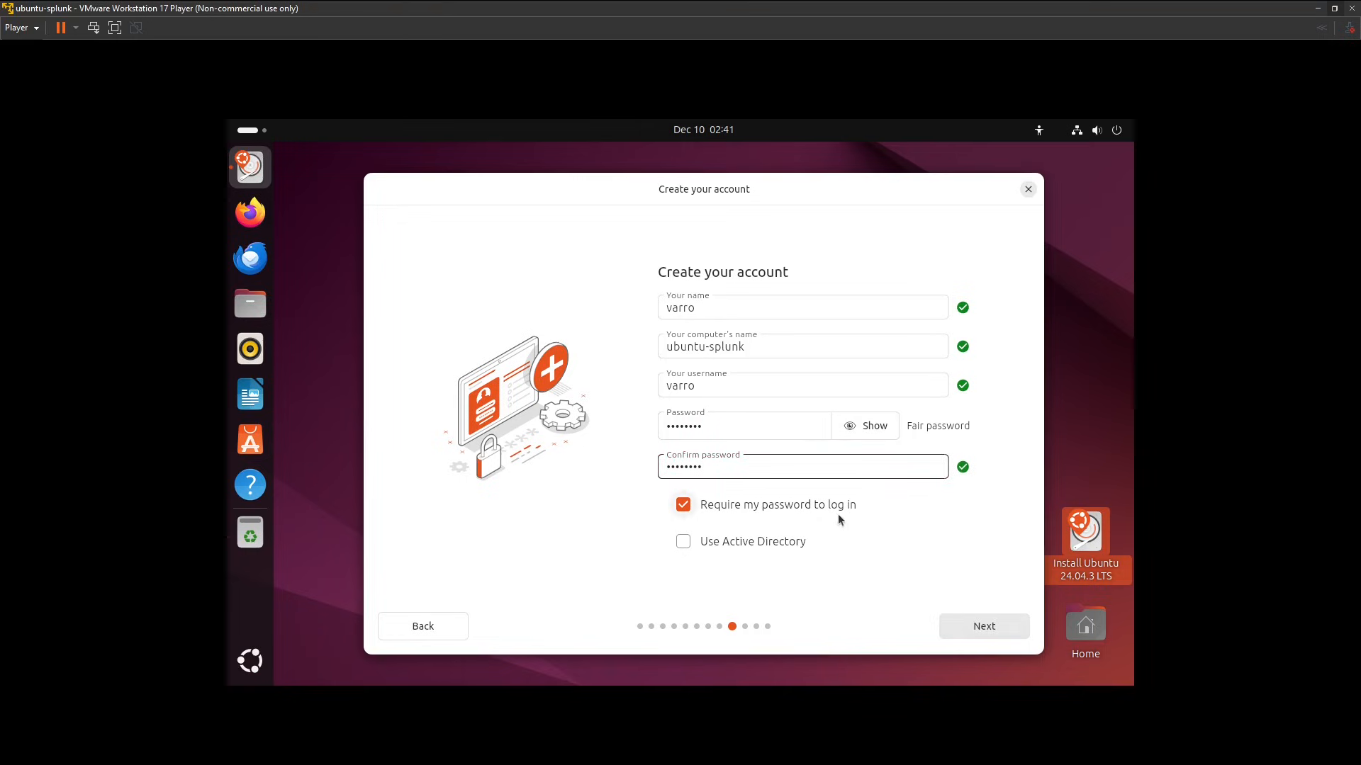
left_click(978, 622)
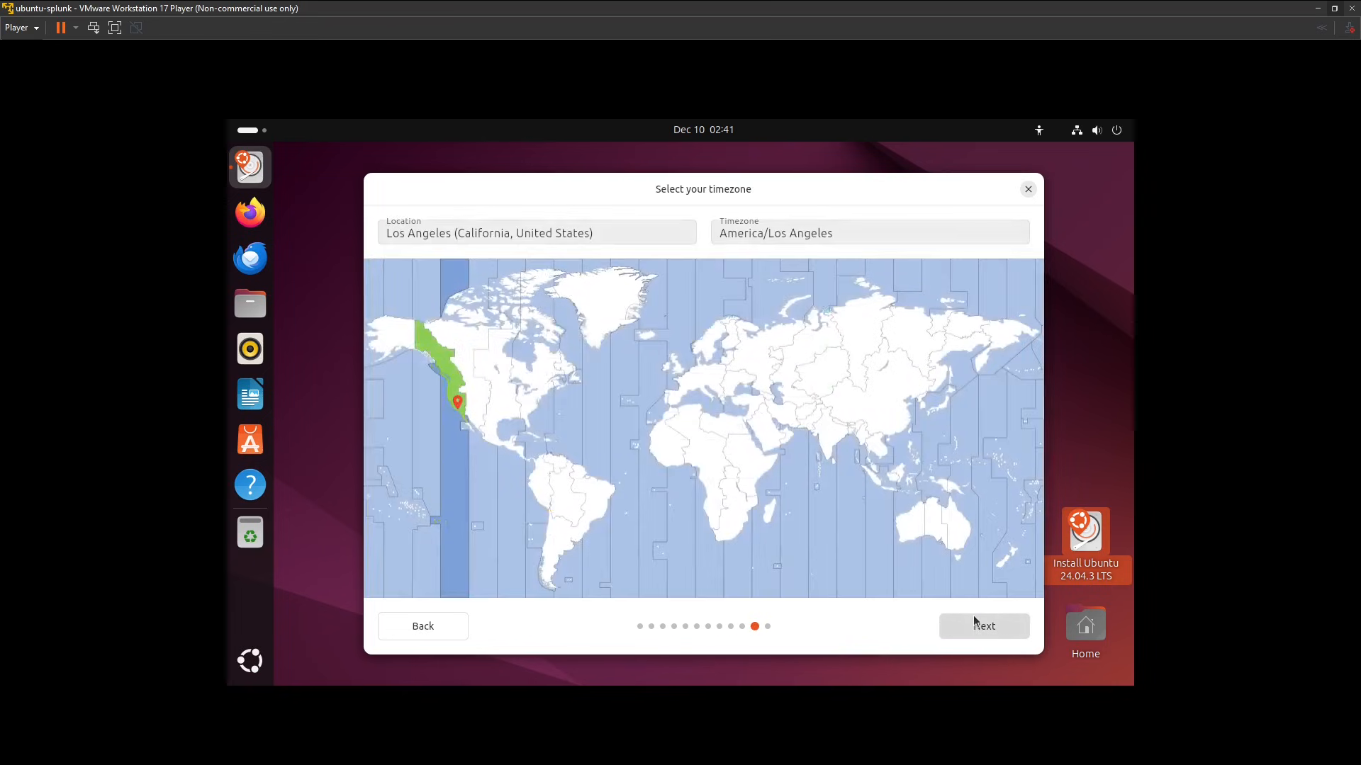
left_click(994, 628)
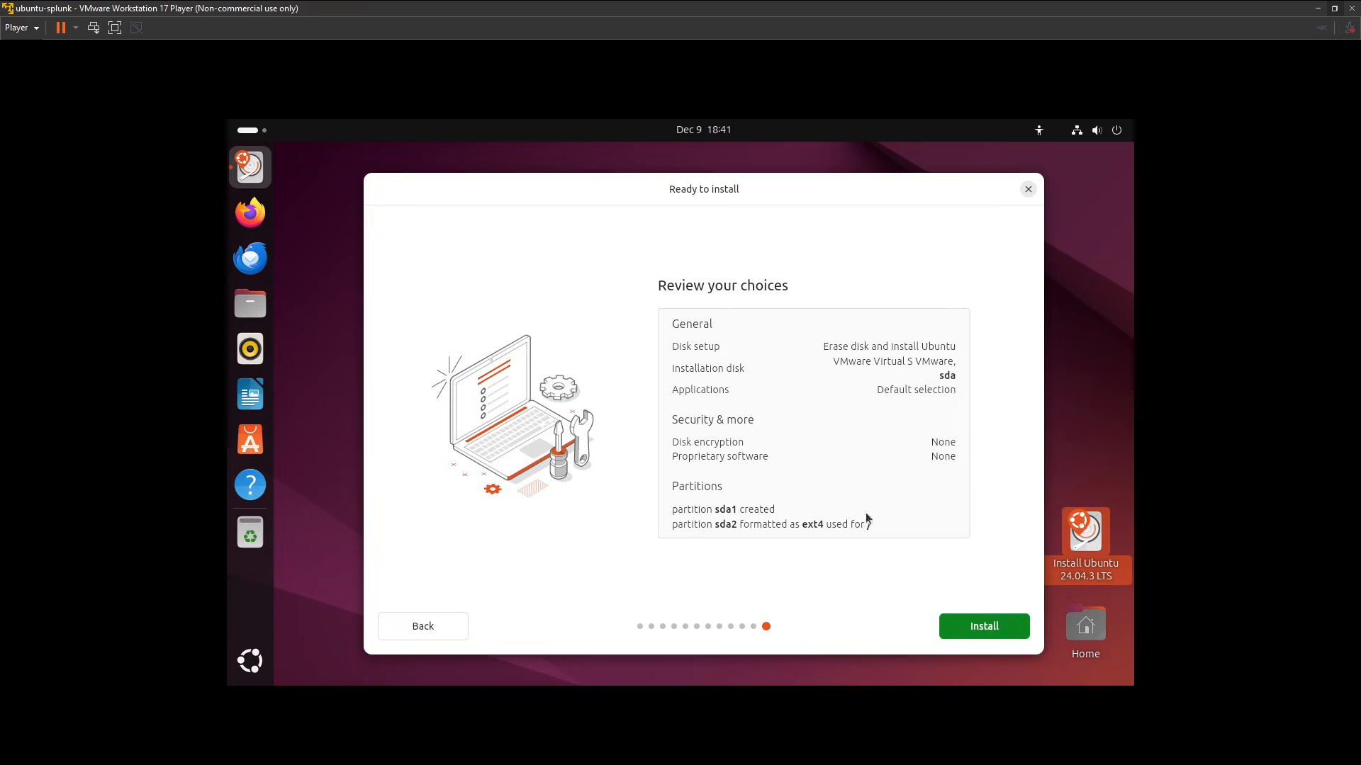
Install Ubuntu with the reviewed choices and choose to continue testing once the installation is complete.
left_click(974, 627)
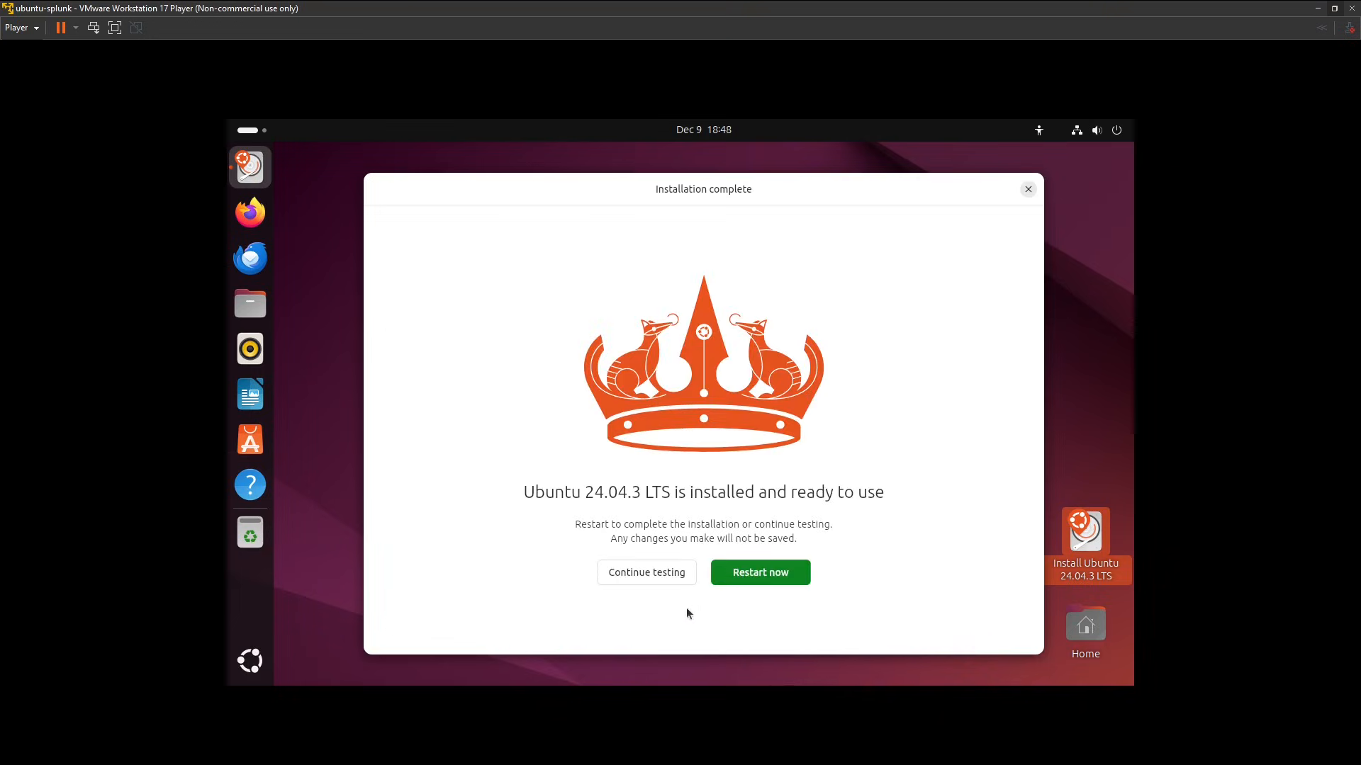
left_click(676, 572)
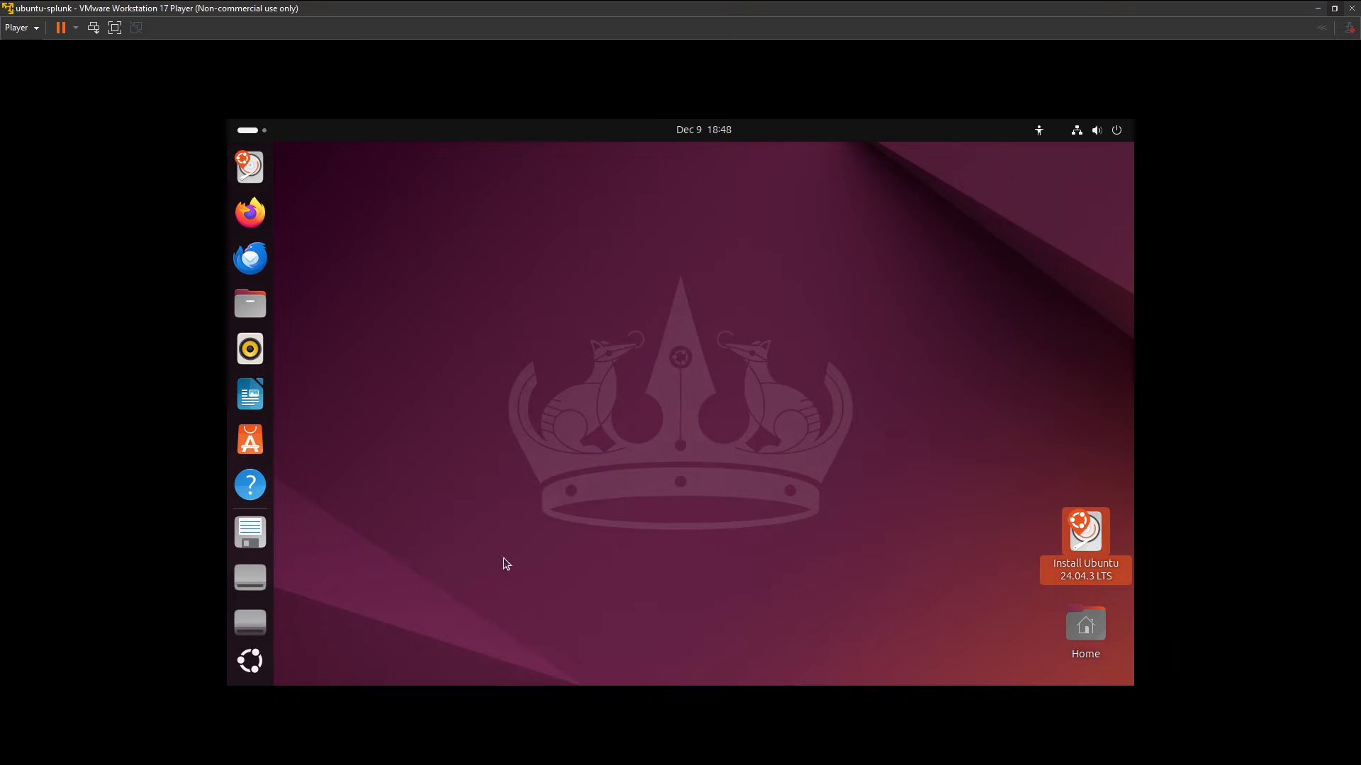
left_click(705, 386)
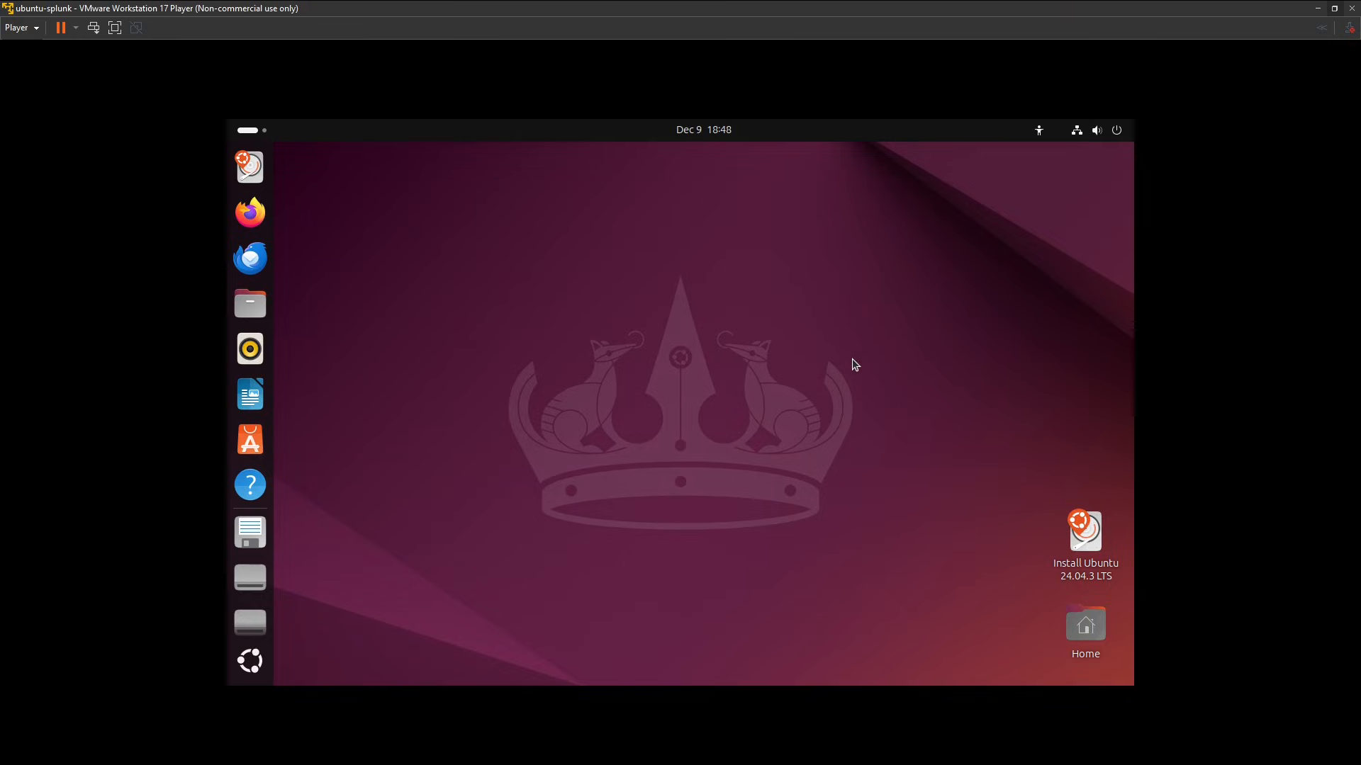
key("super")
type("trem")
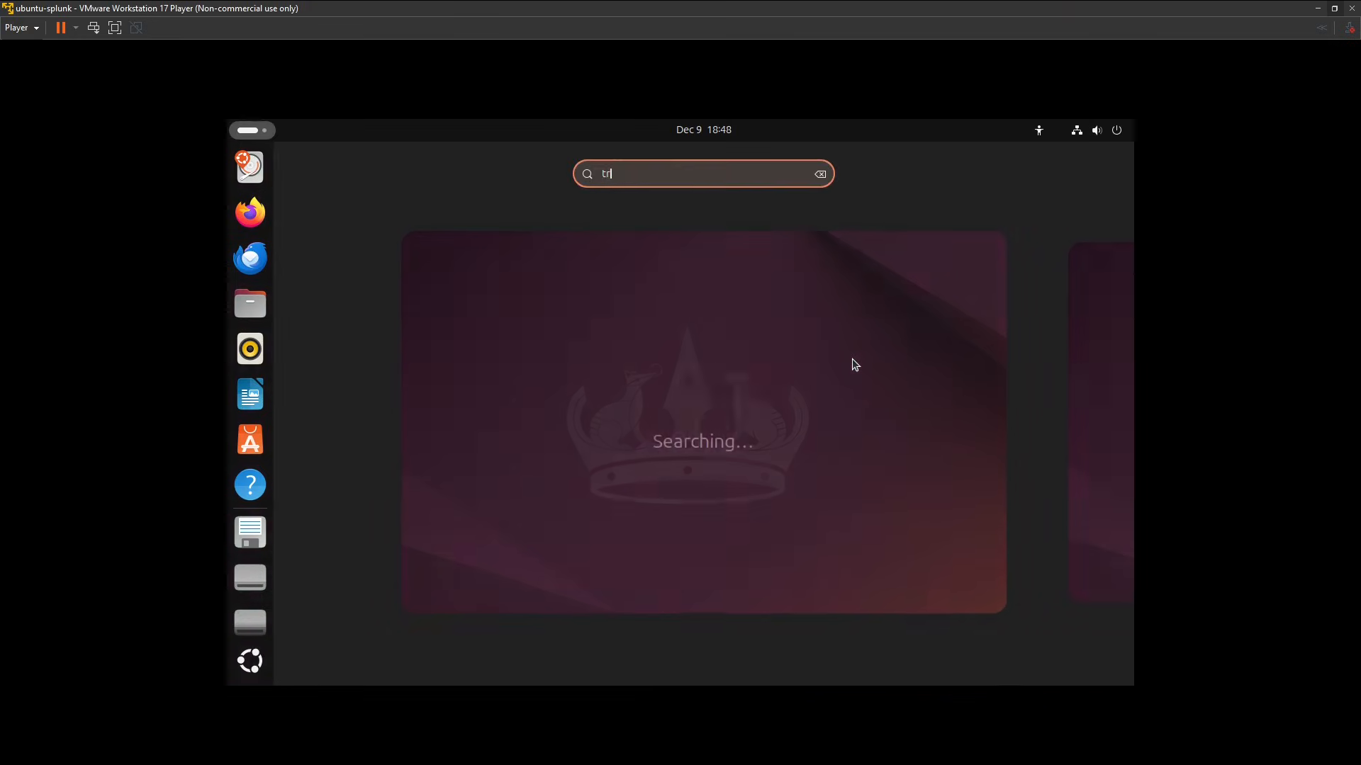
key("BackSpace")
key("BackSpace")
key("BackSpace")
key("BackSpace")
left_click(639, 181)
left_click(748, 348)
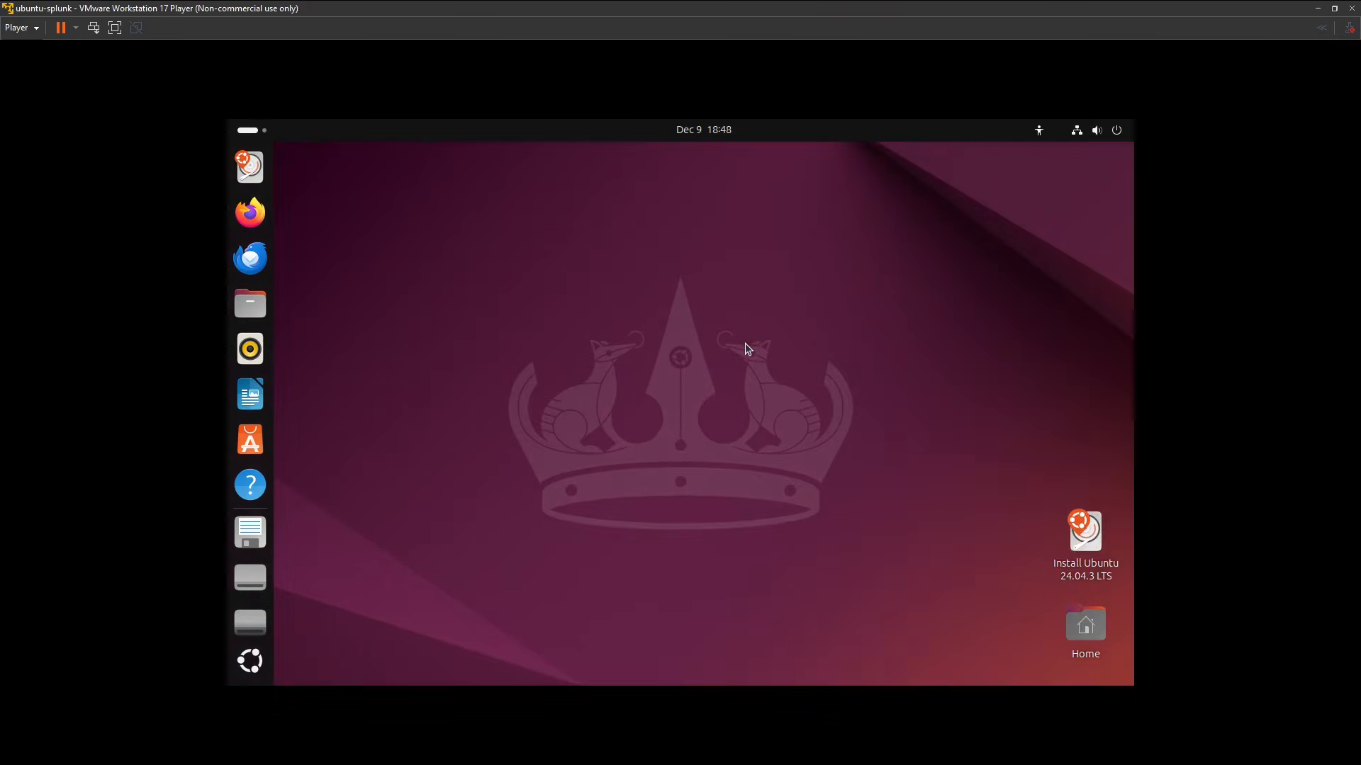
Search the applications for terminal, open Terminal and enlarge its text by three zoom levels.
key("super")
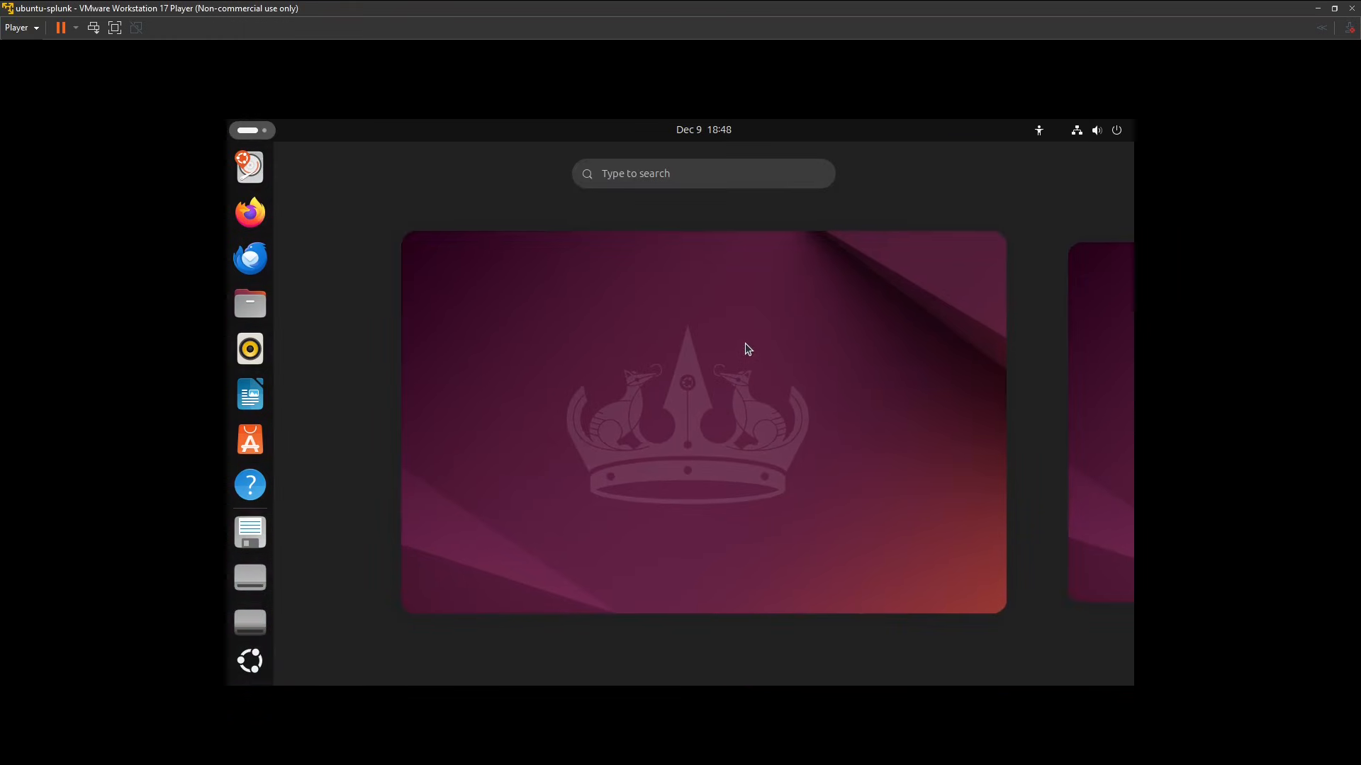
type("terminal")
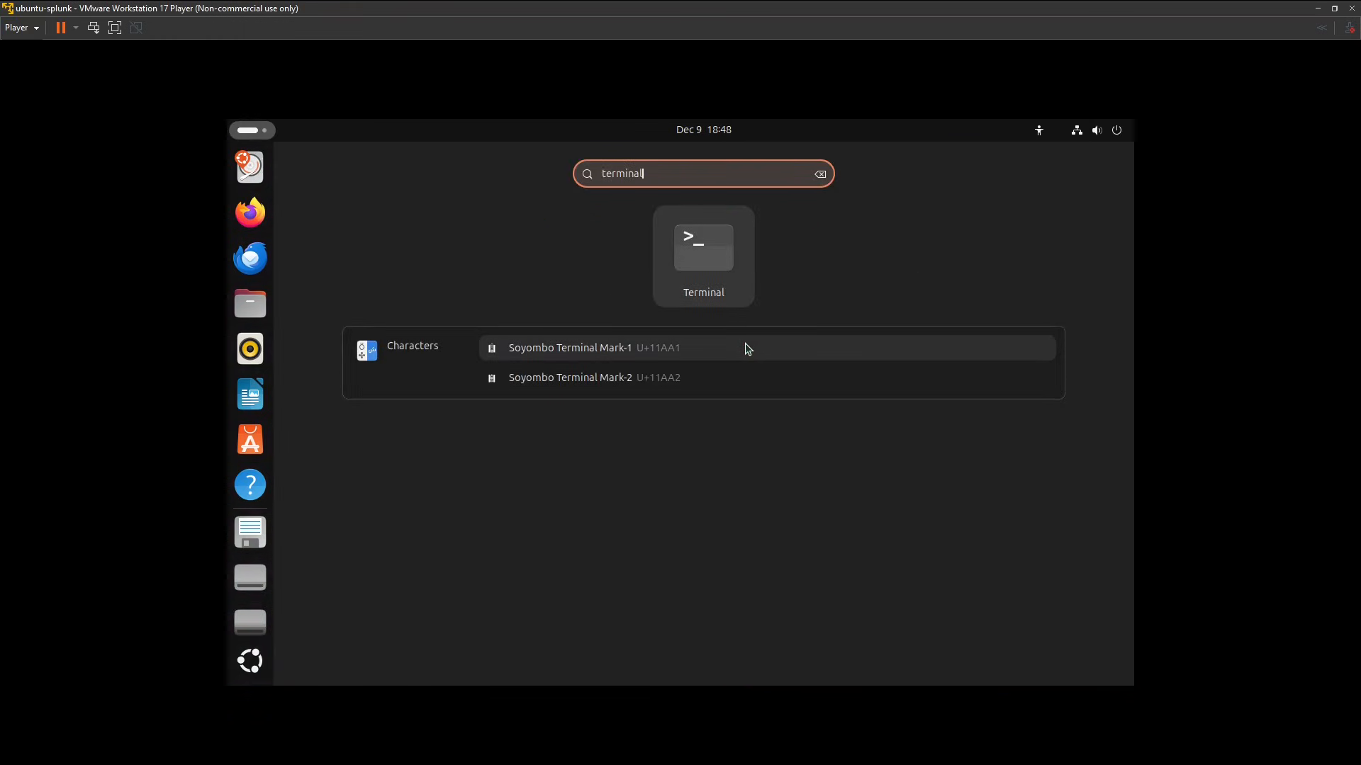
key("Return")
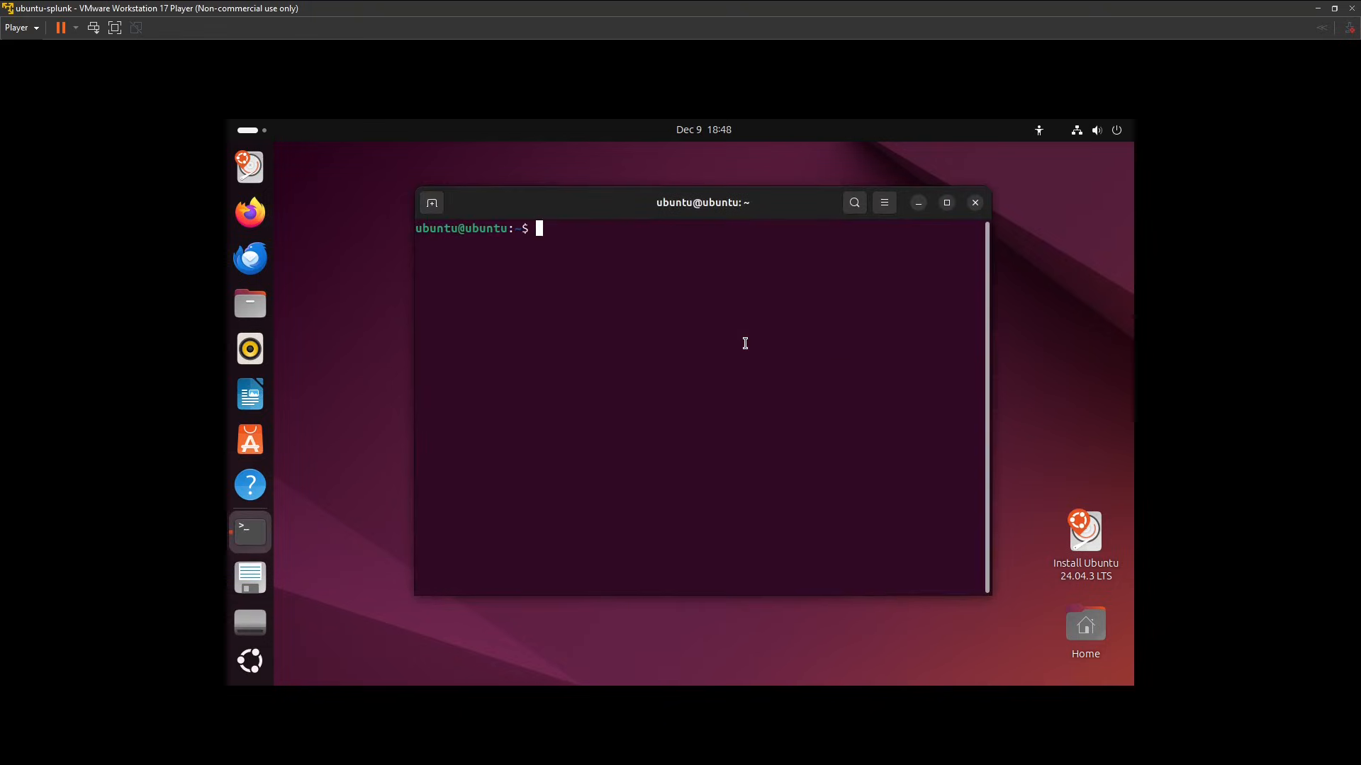
key("ctrl+plus")
key("ctrl+plus")
key("ctrl+plus")
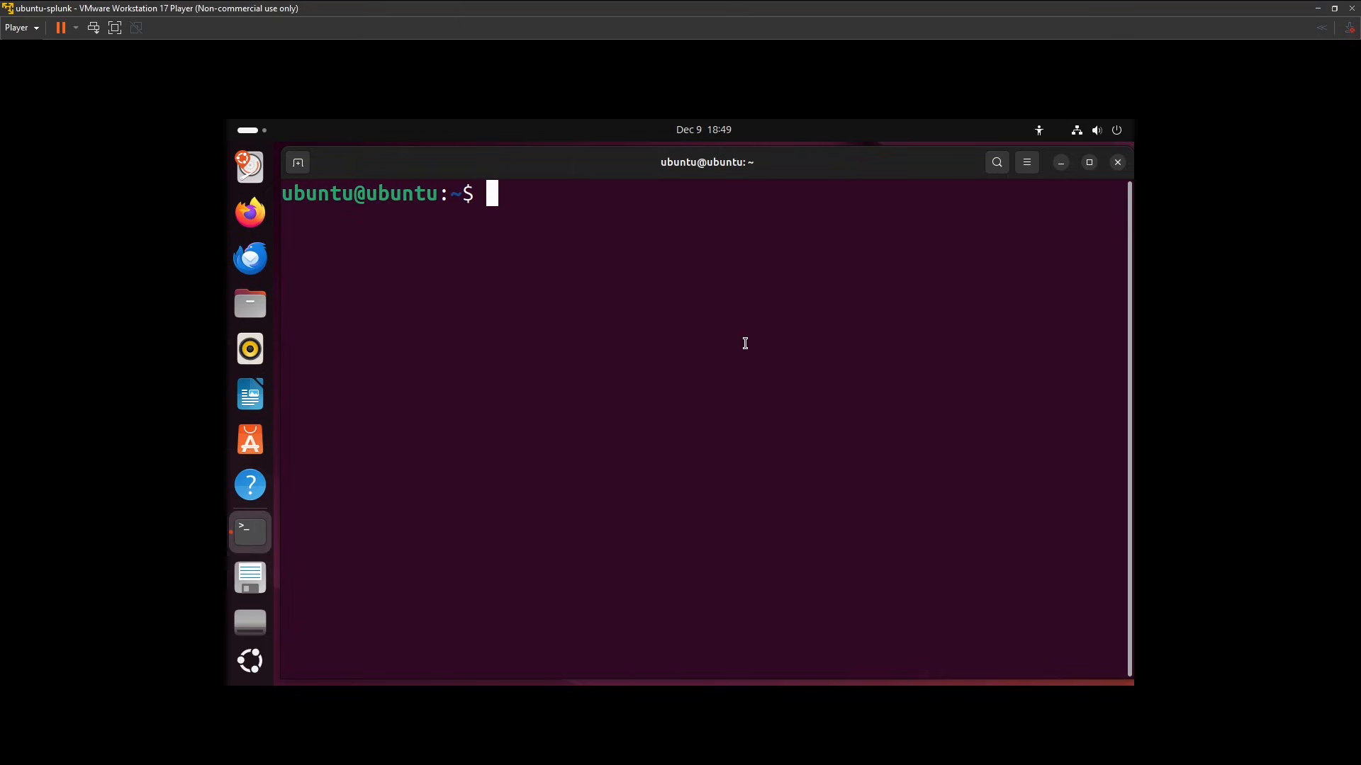
Refresh the package lists with sudo apt update, and clear the terminal output.
type("sudo apt update")
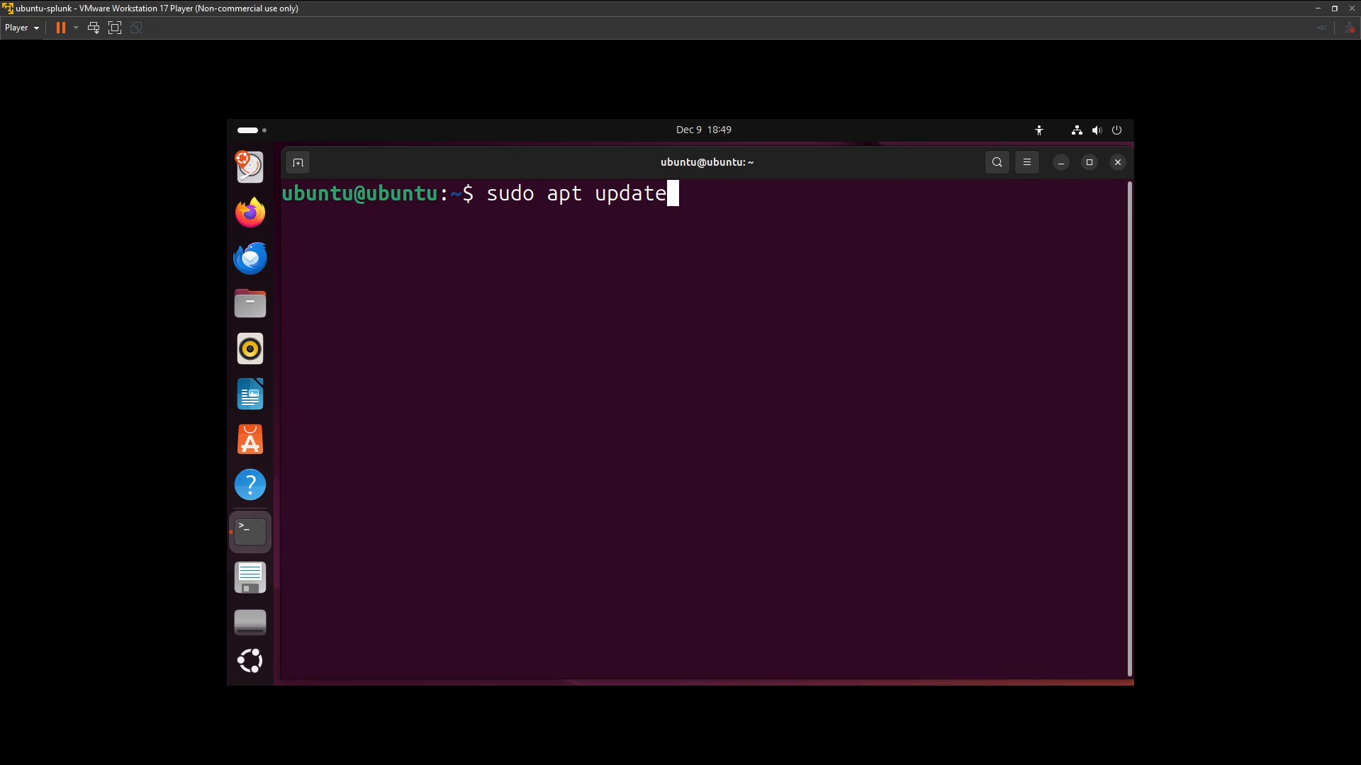
key("Return")
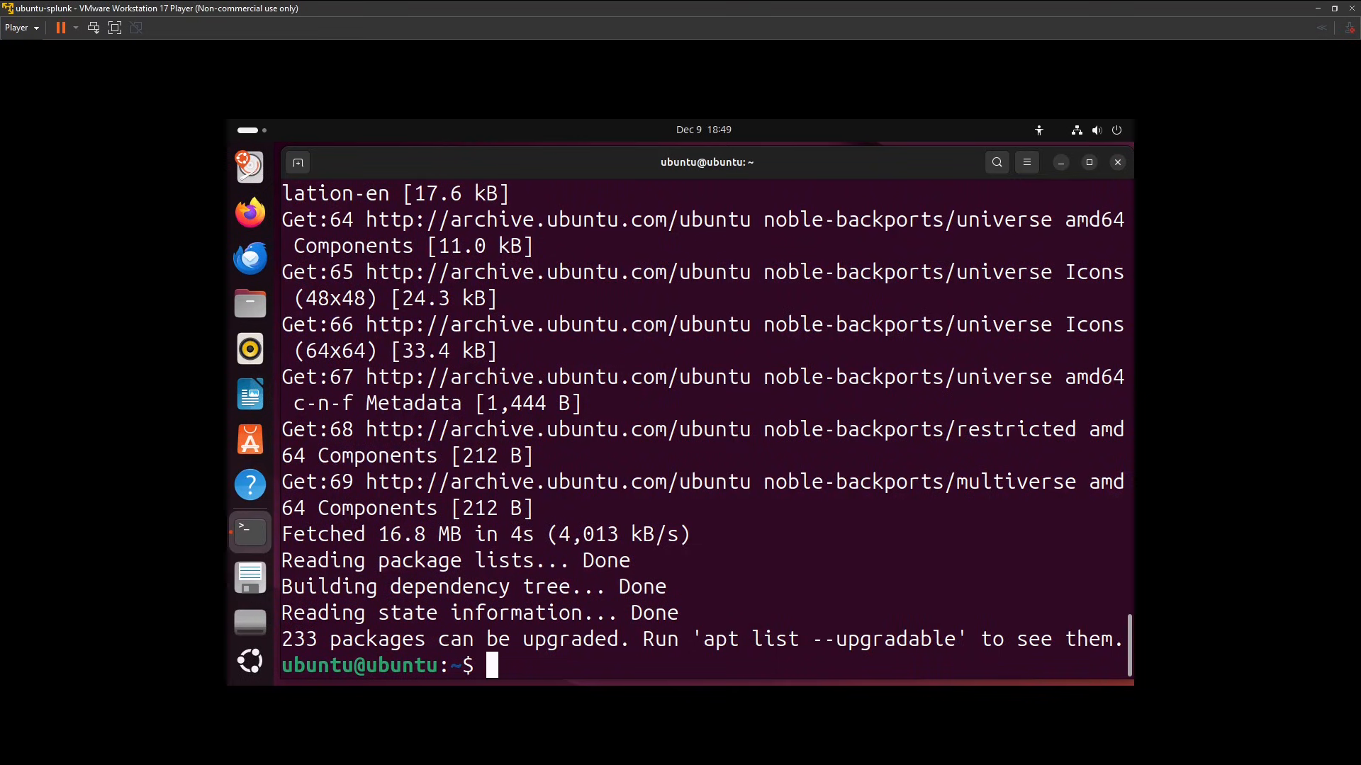
type("clear")
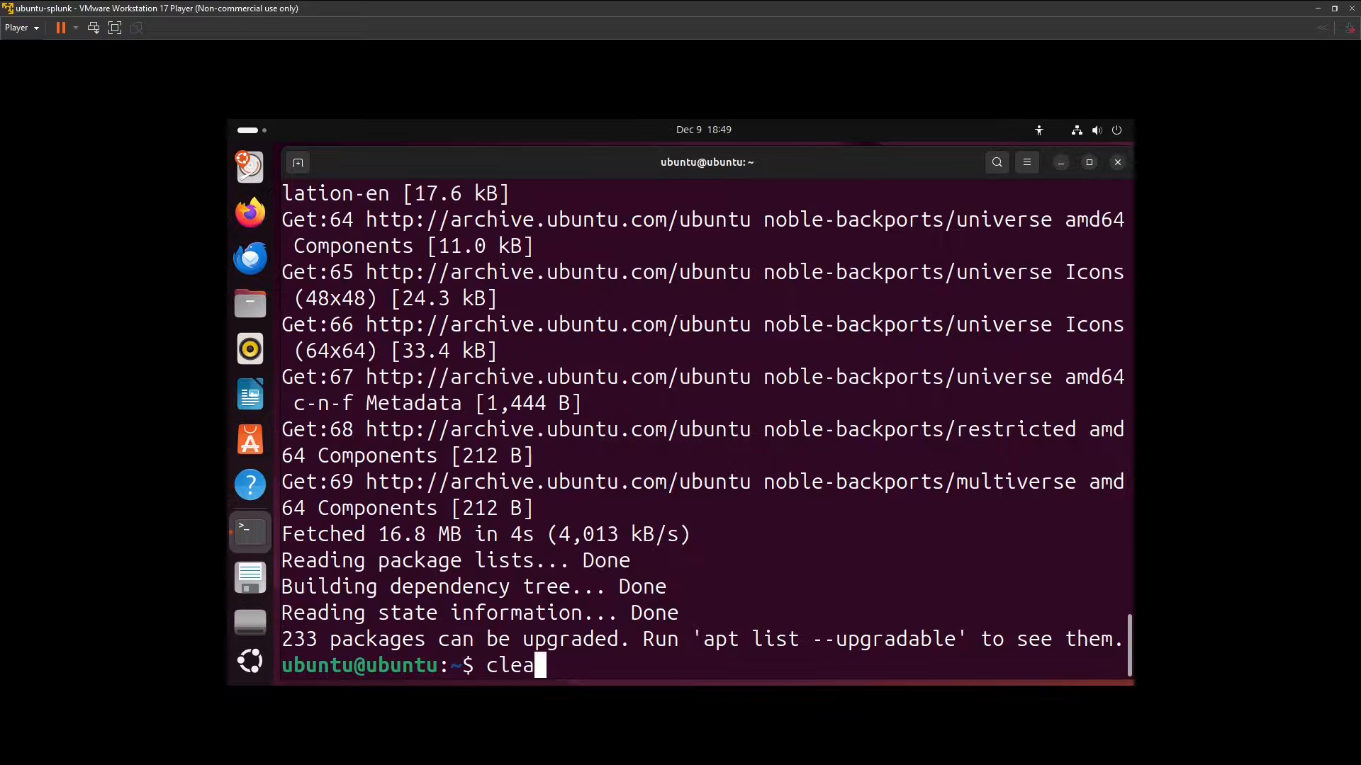
key("Return")
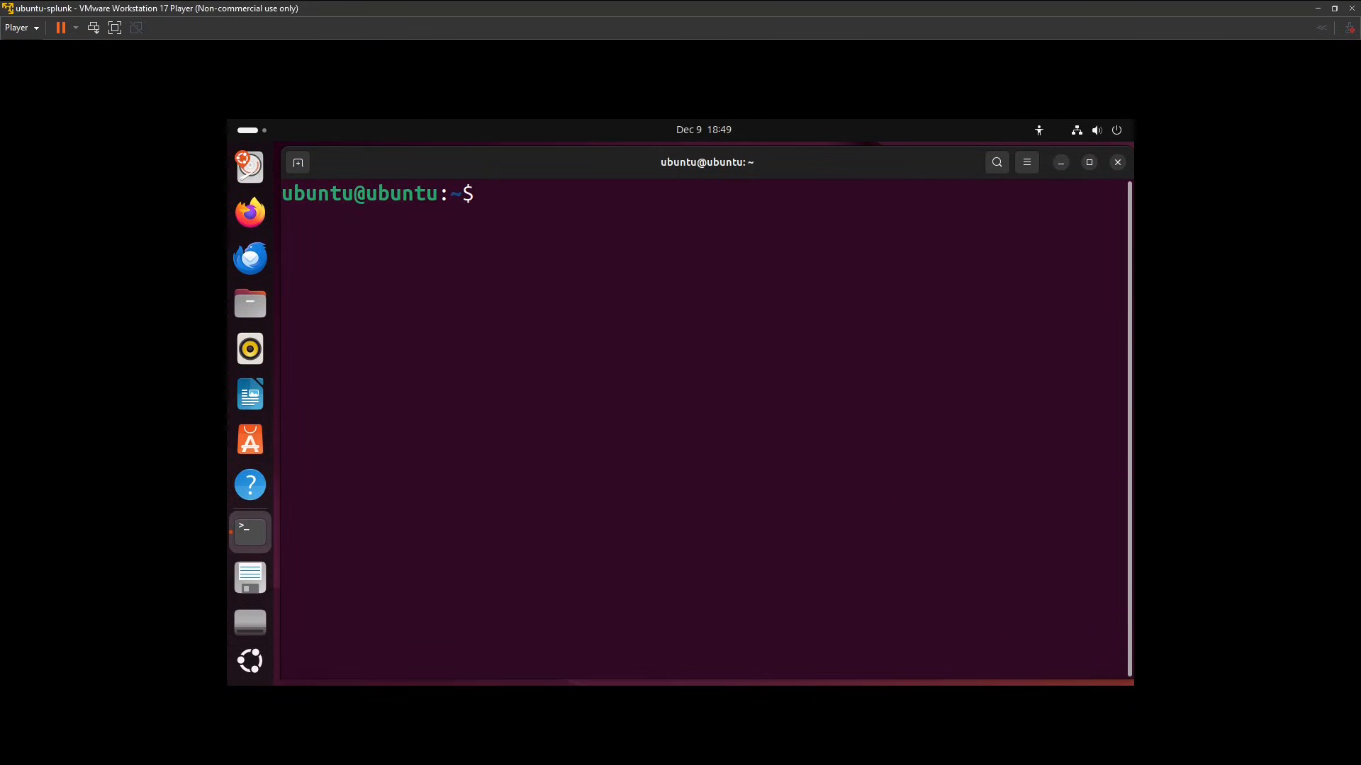
Install open-vm-tools and open-vm-tools-desktop with sudo apt install, using the -y option.
type("sudo apt i")
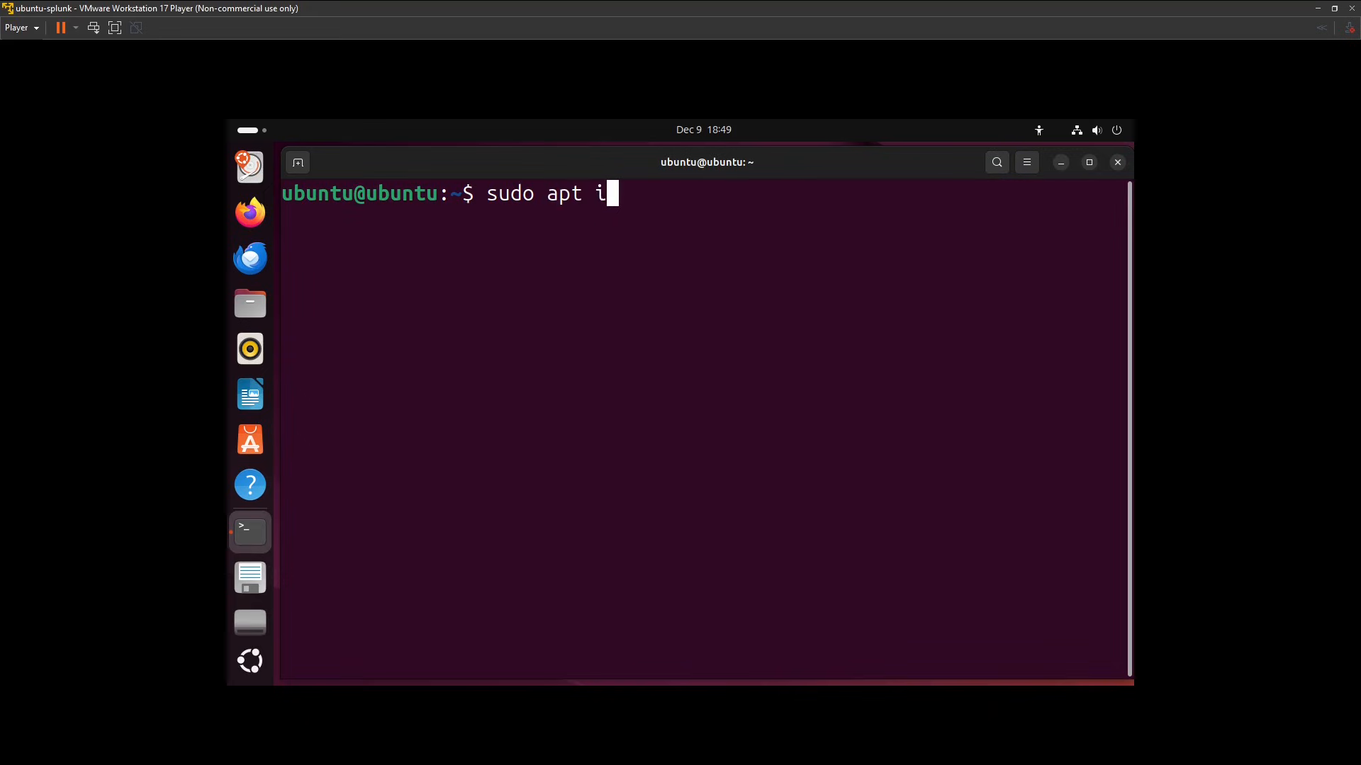
type("nstall open-")
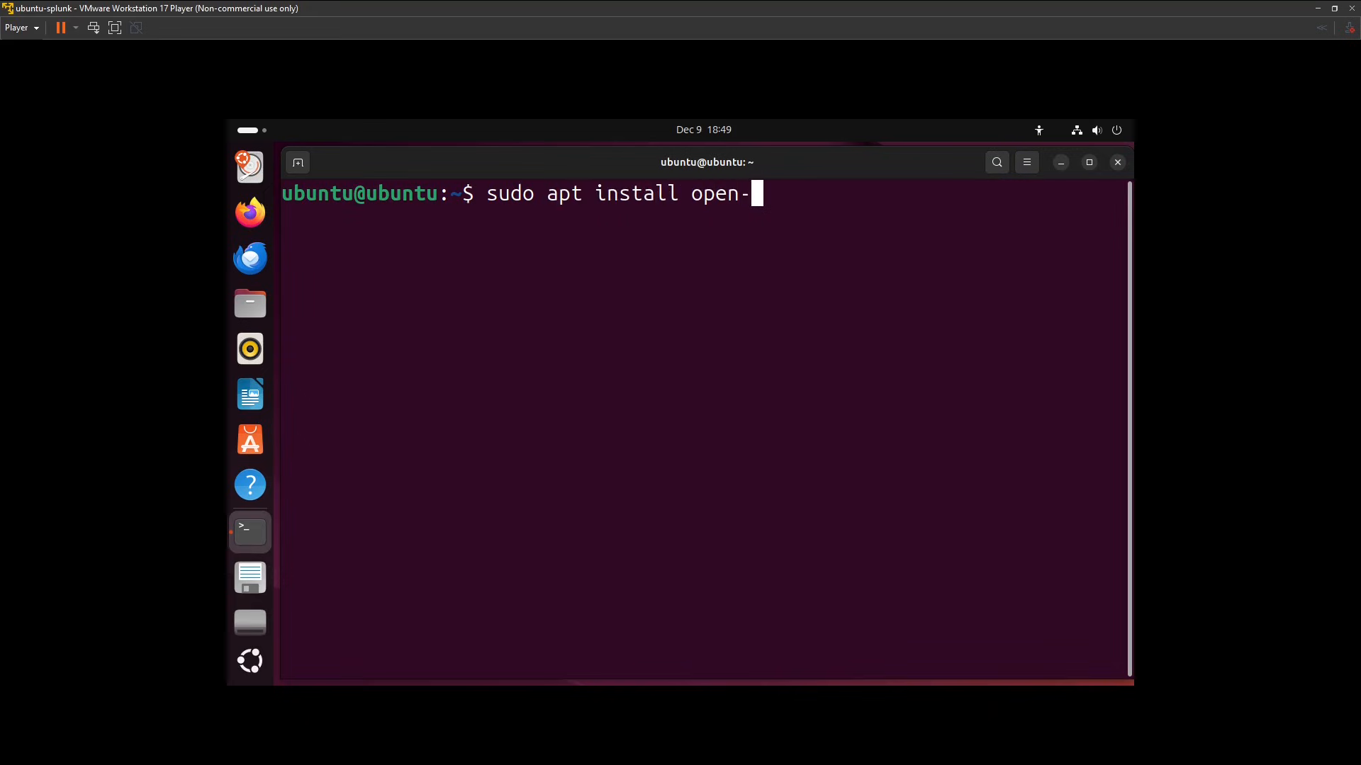
type("vm-tools open-")
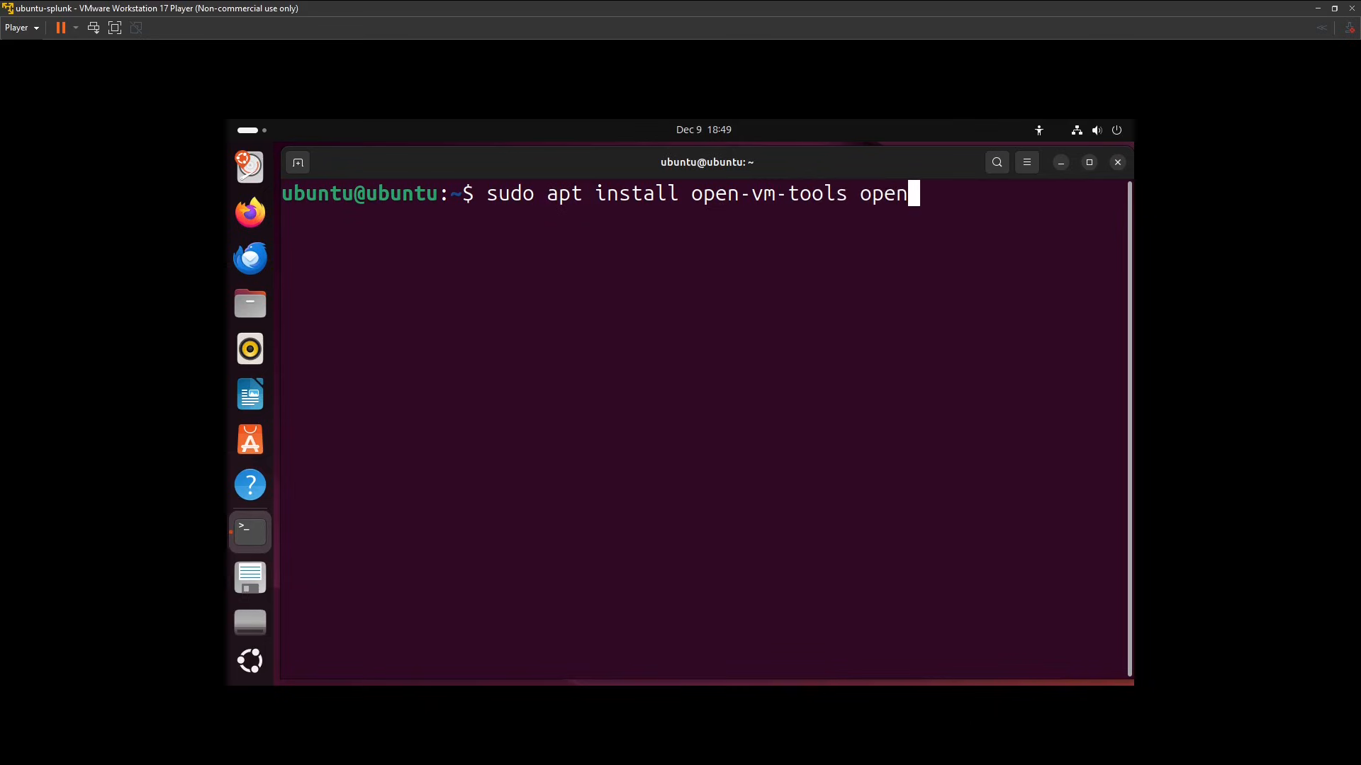
type("vm-tolls")
key("BackSpace")
key("BackSpace")
key("BackSpace")
type("ols")
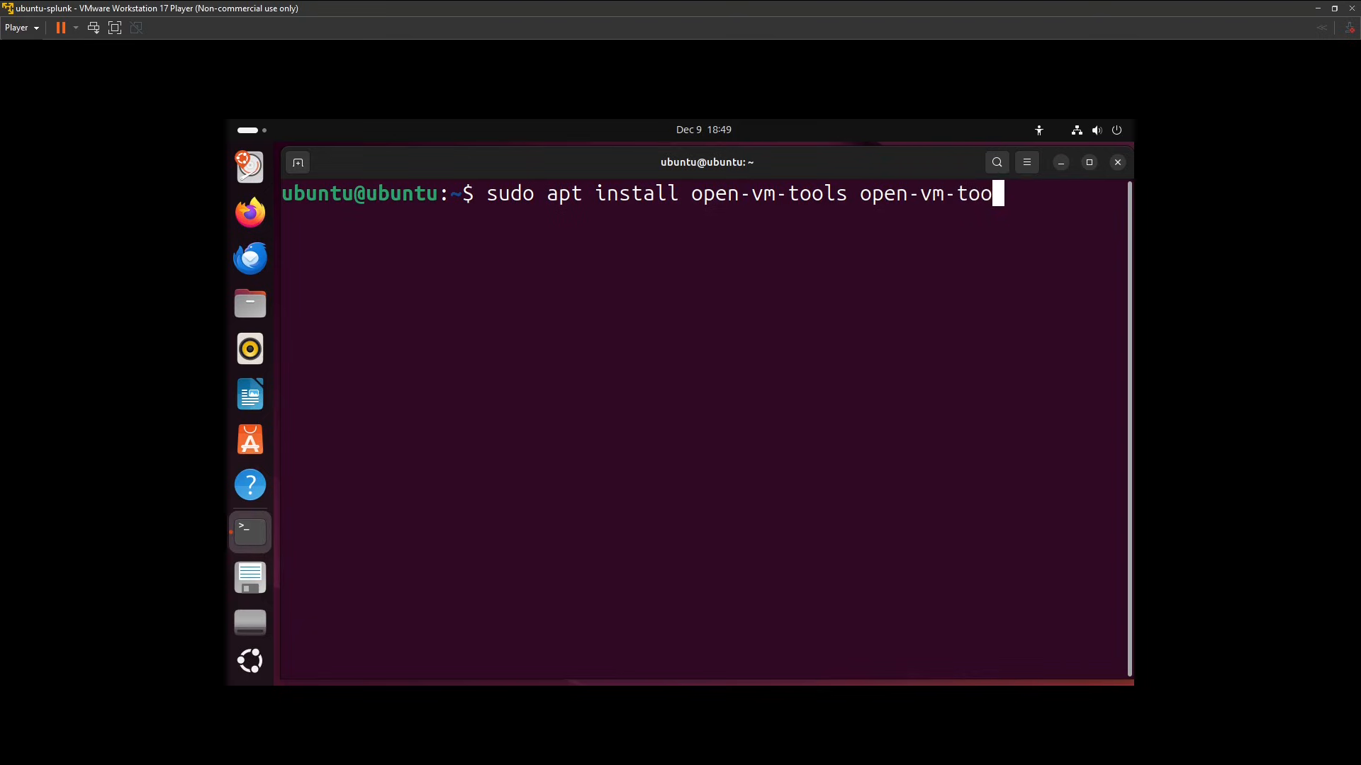
type("-desktop")
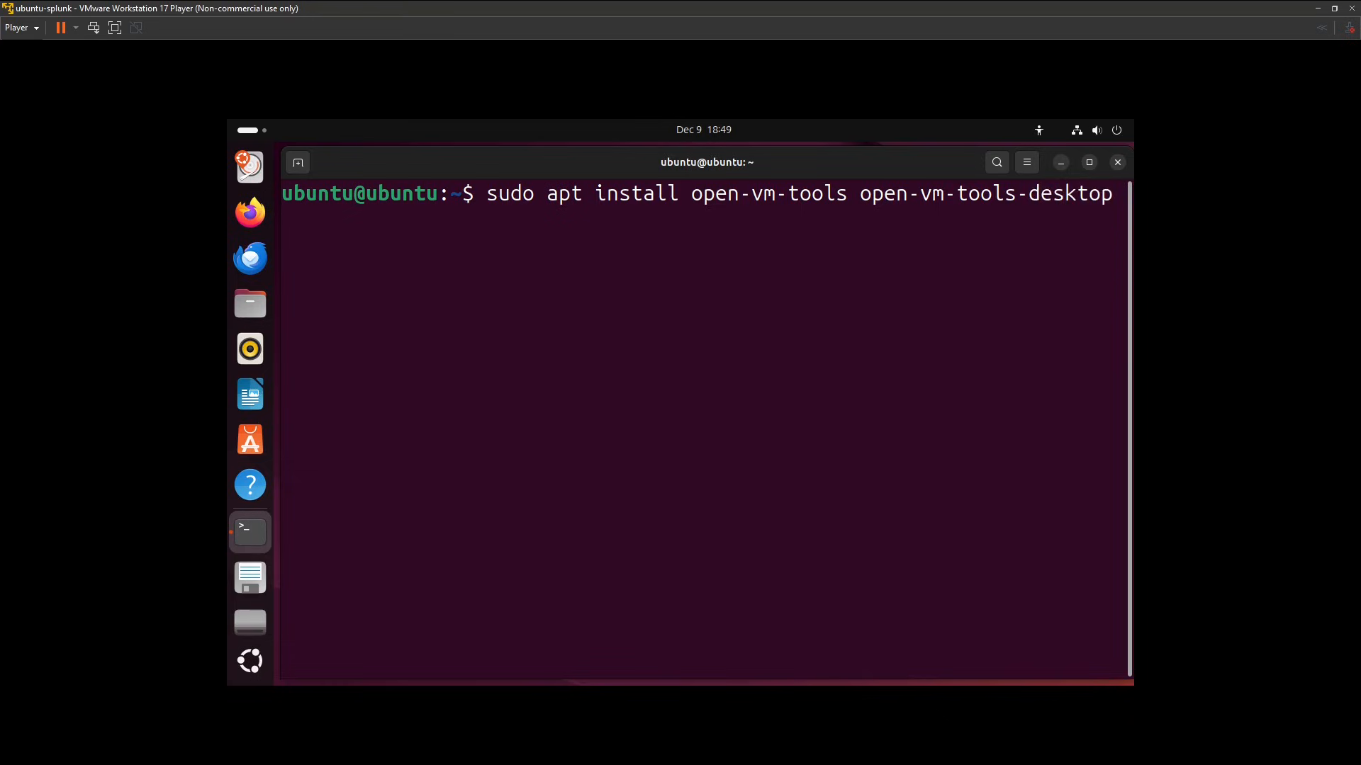
key("Return")
type("-y")
left_click_drag(693, 193, 848, 198)
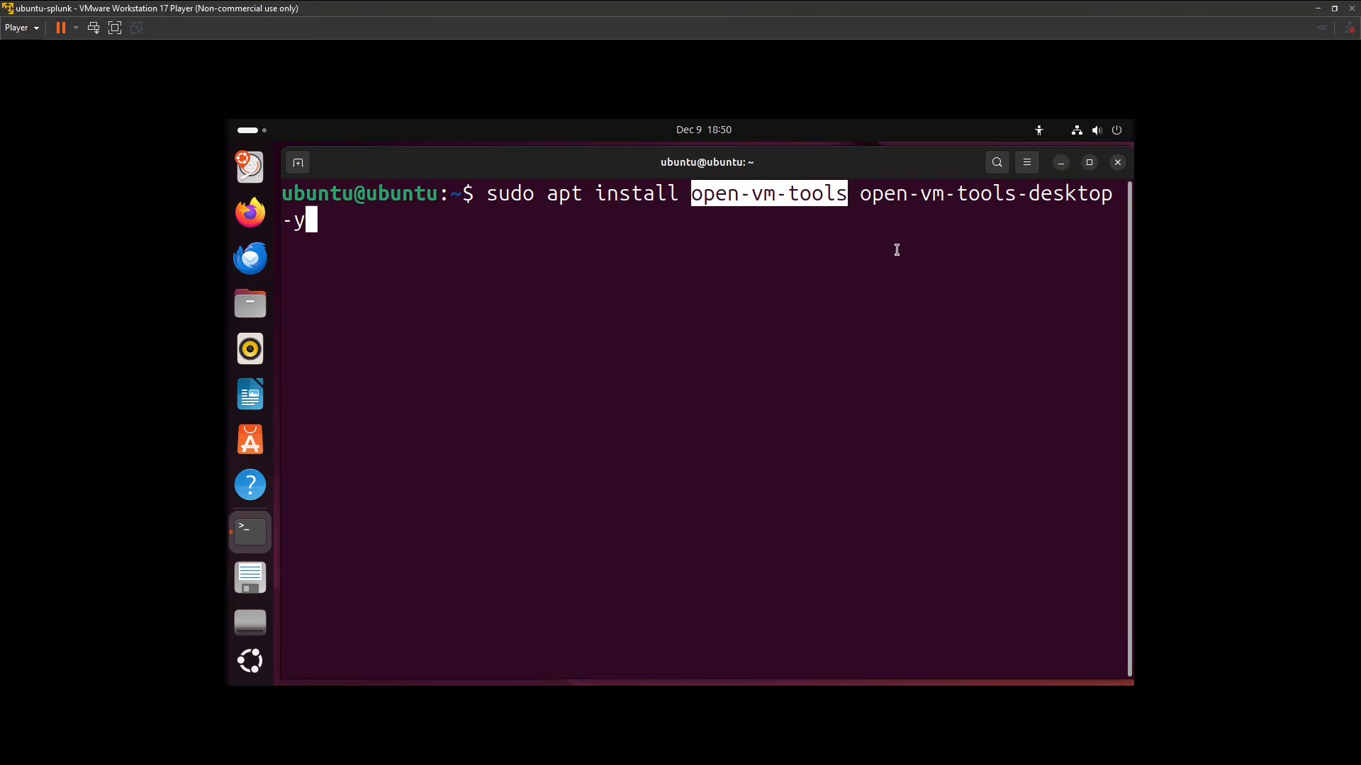
left_click_drag(859, 194, 1113, 196)
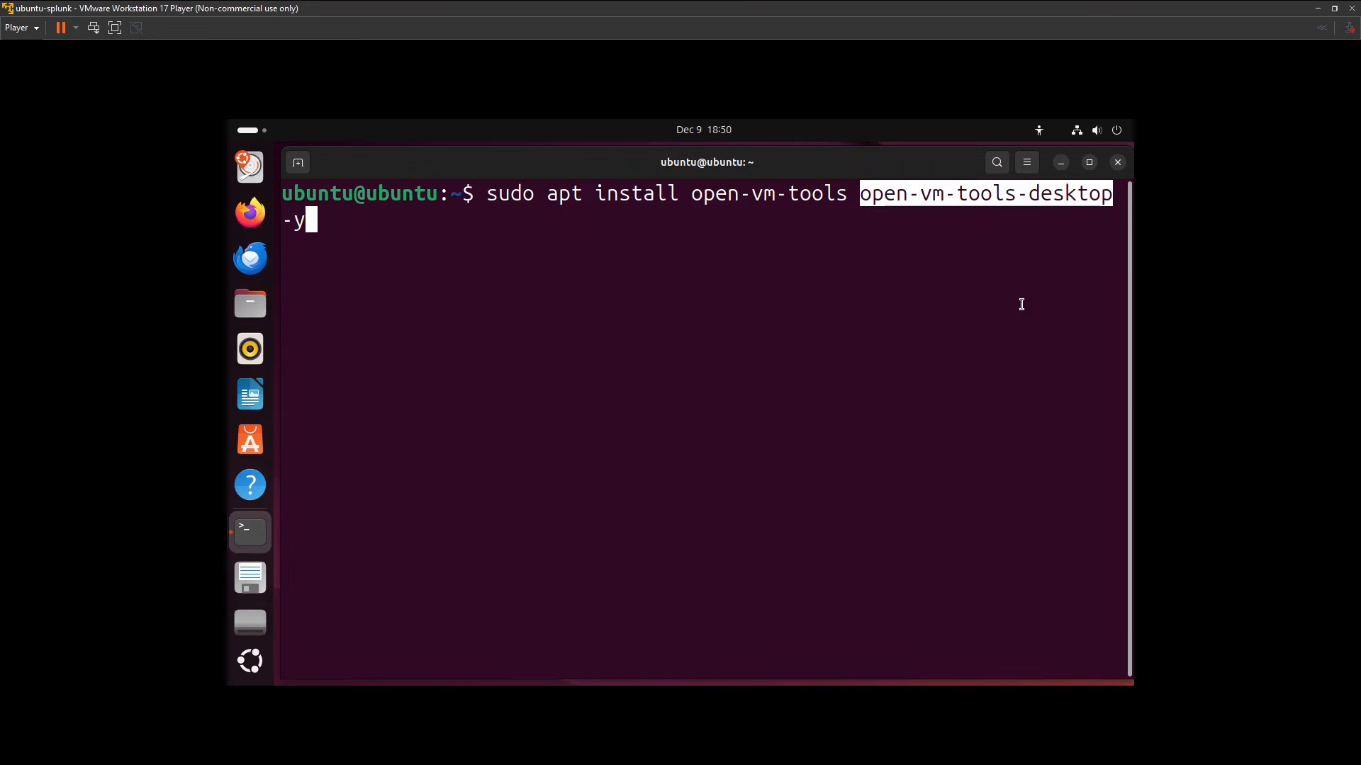
left_click_drag(318, 223, 277, 224)
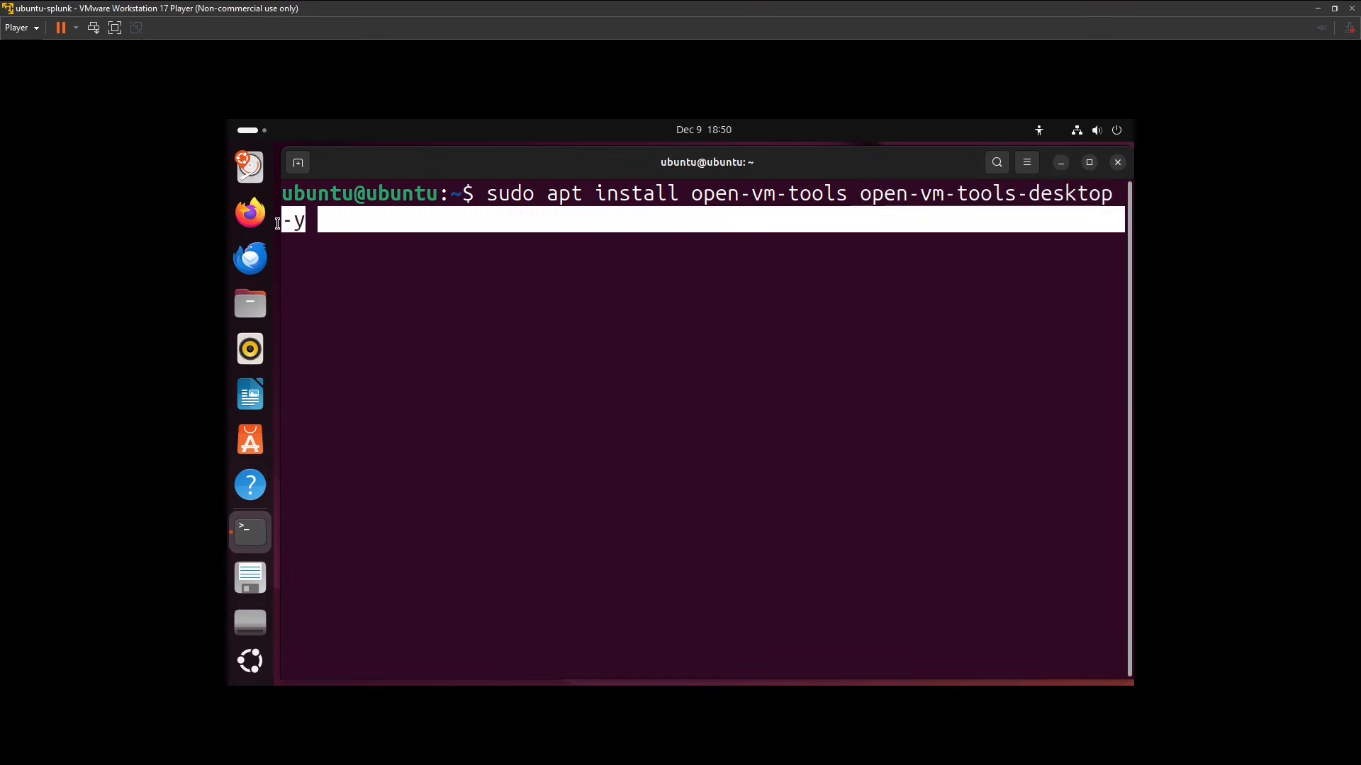
left_click(295, 256)
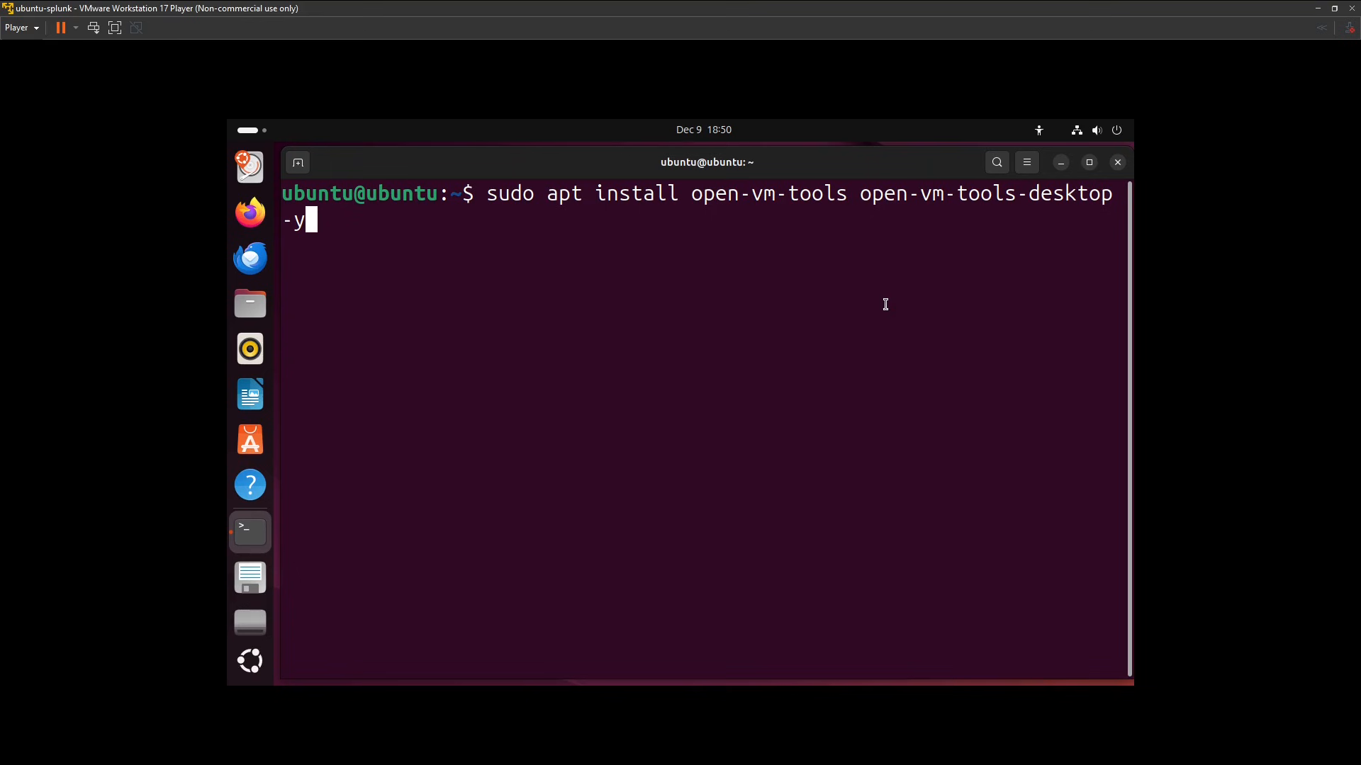
key("Return")
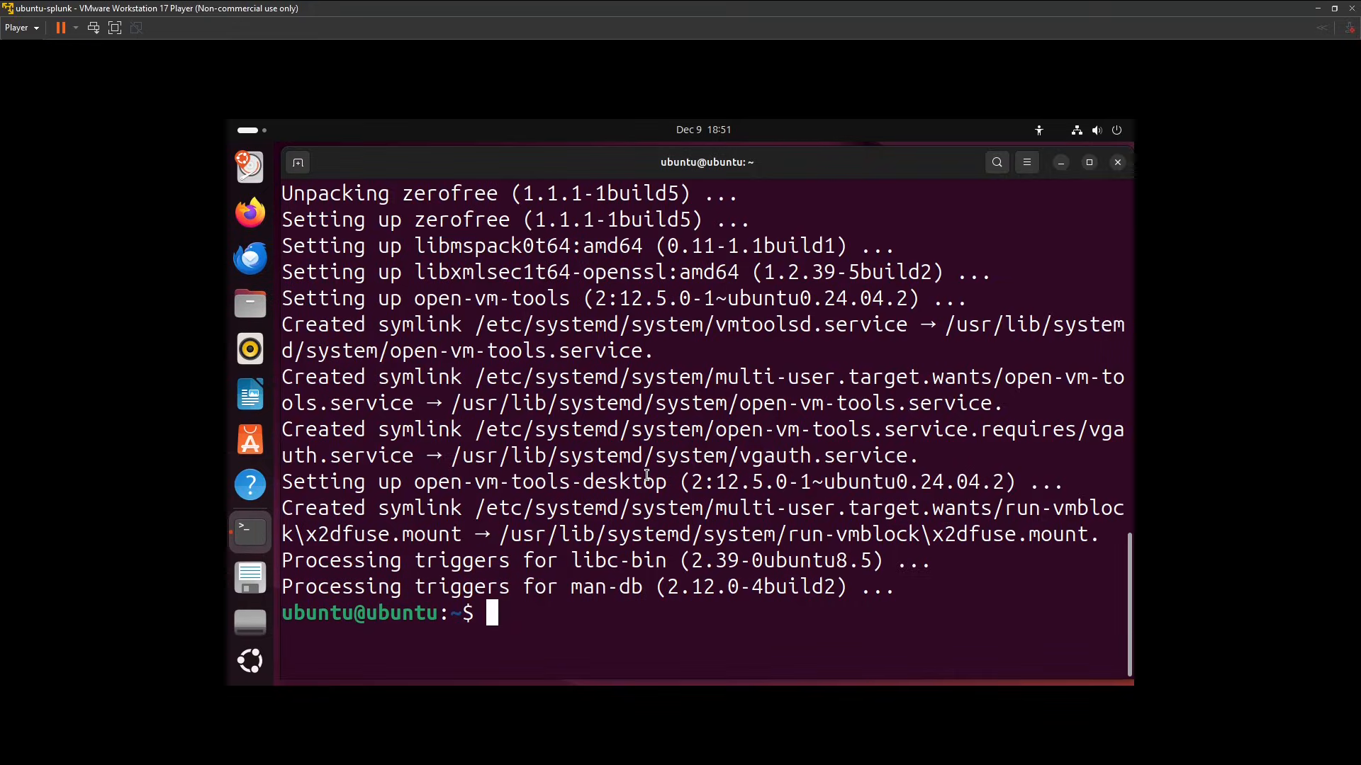
Clear the terminal and install vim with sudo apt install vim -y.
type("sudo")
key("BackSpace")
key("BackSpace")
key("BackSpace")
key("BackSpace")
key("BackSpace")
type("clear")
key("Return")
type("su")
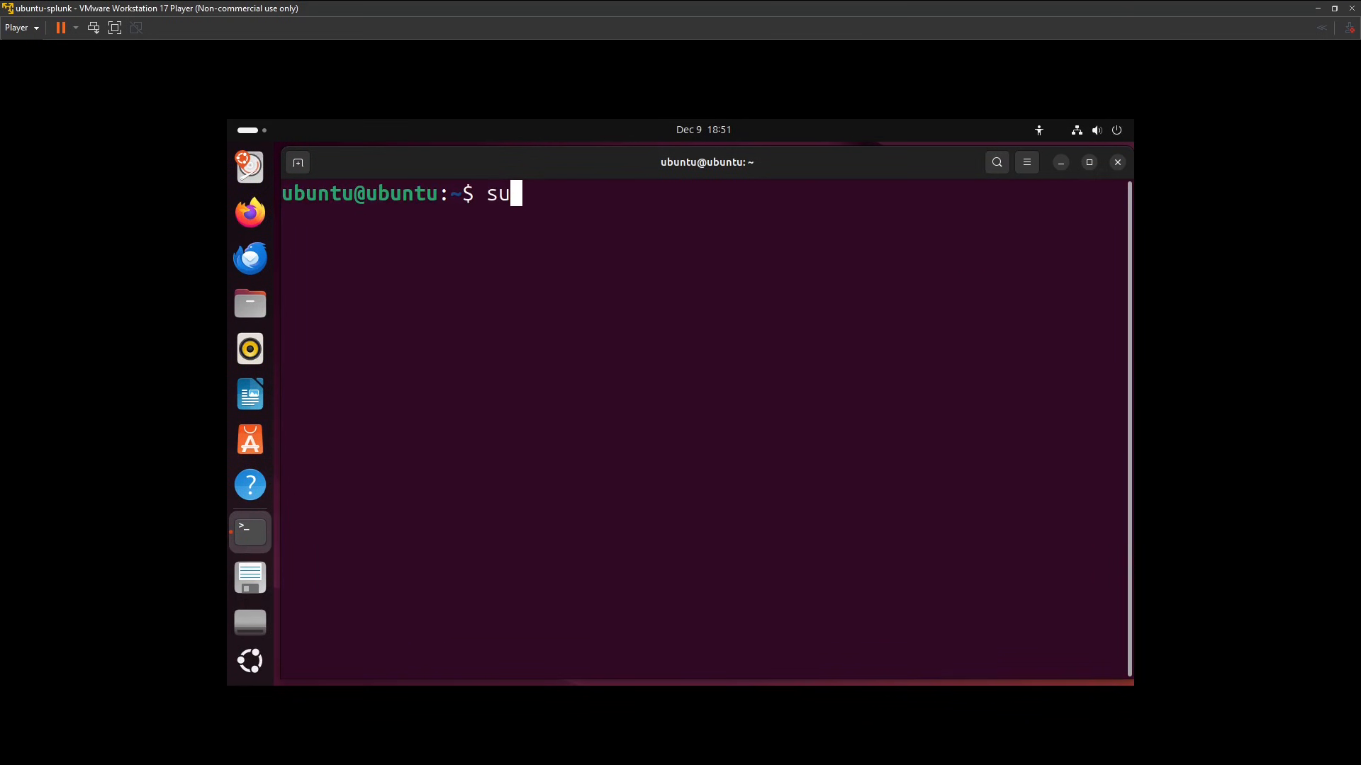
type("do apt instal")
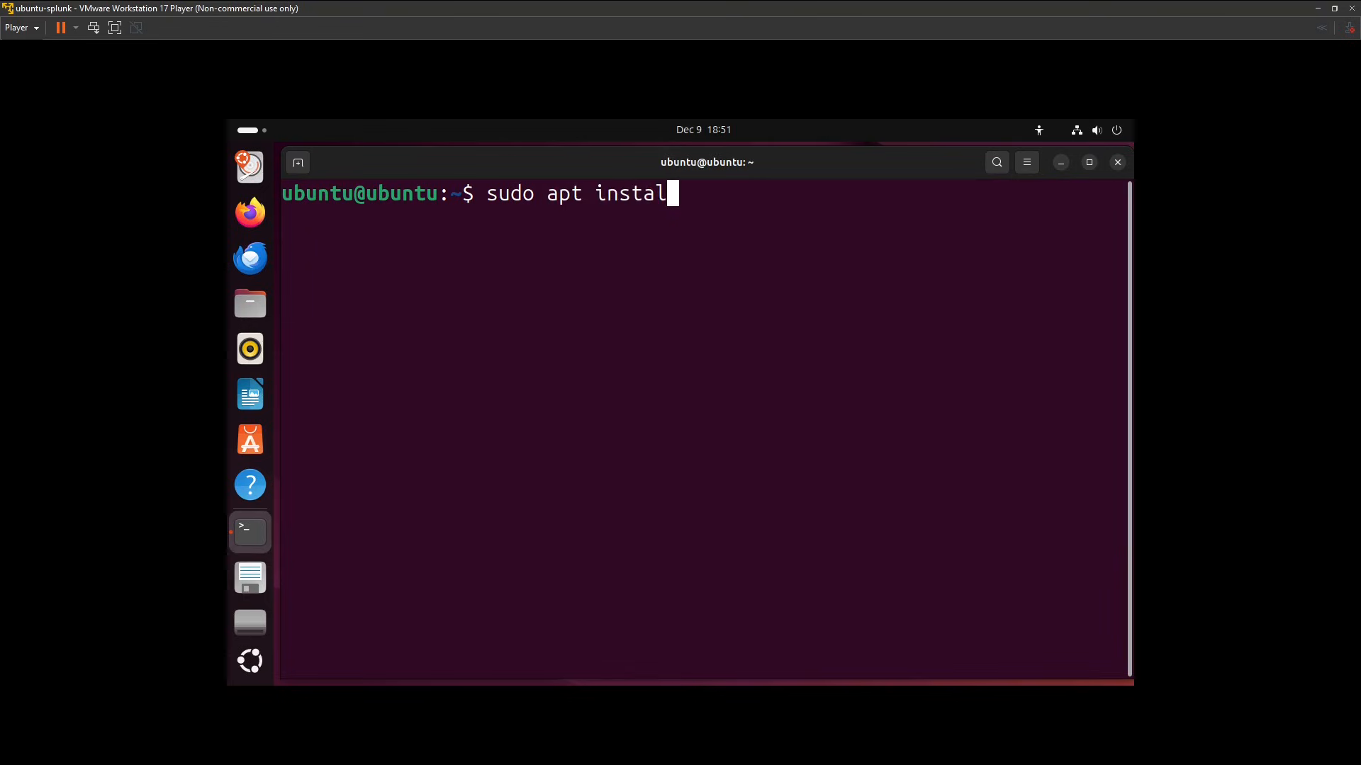
type("l vim -y")
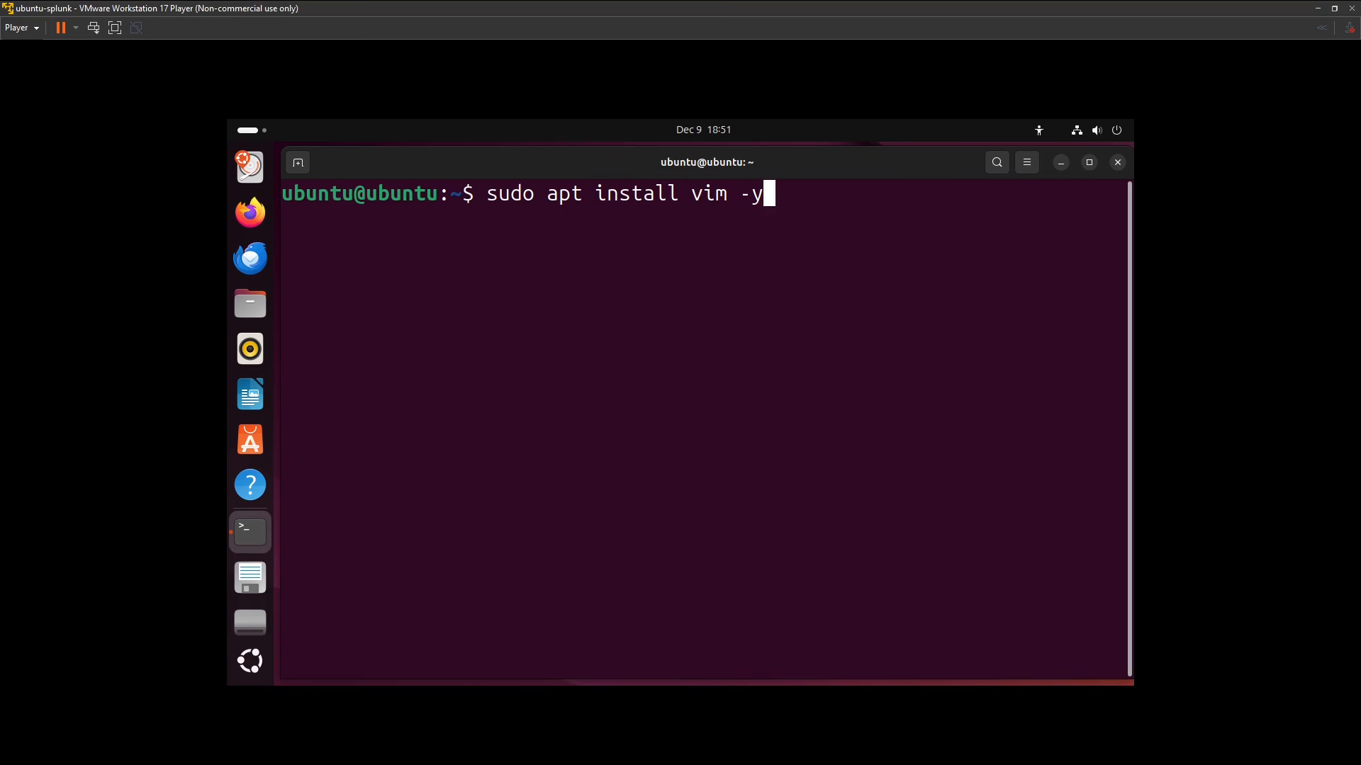
key("Return")
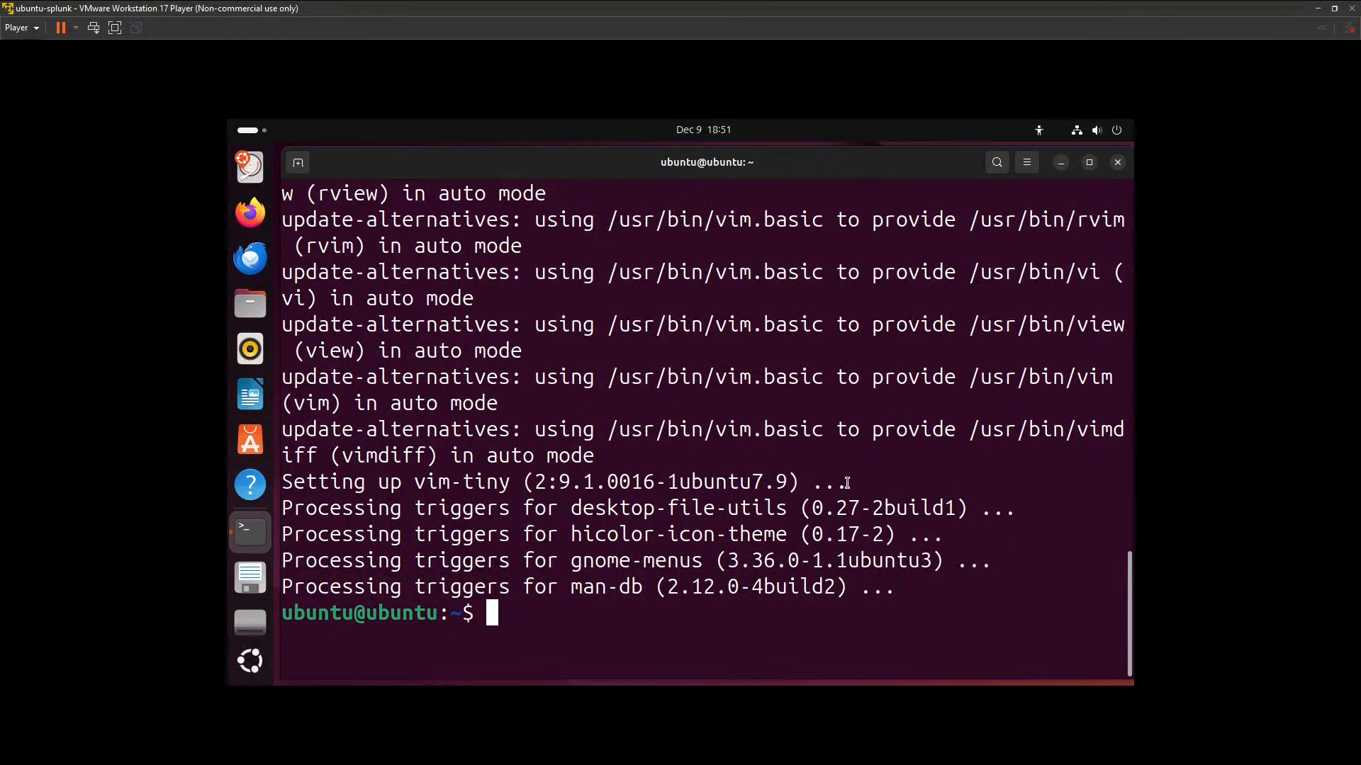
Restart the ubuntu-splunk virtual machine with sudo reboot, and power it off from the login screen.
type("sudo ")
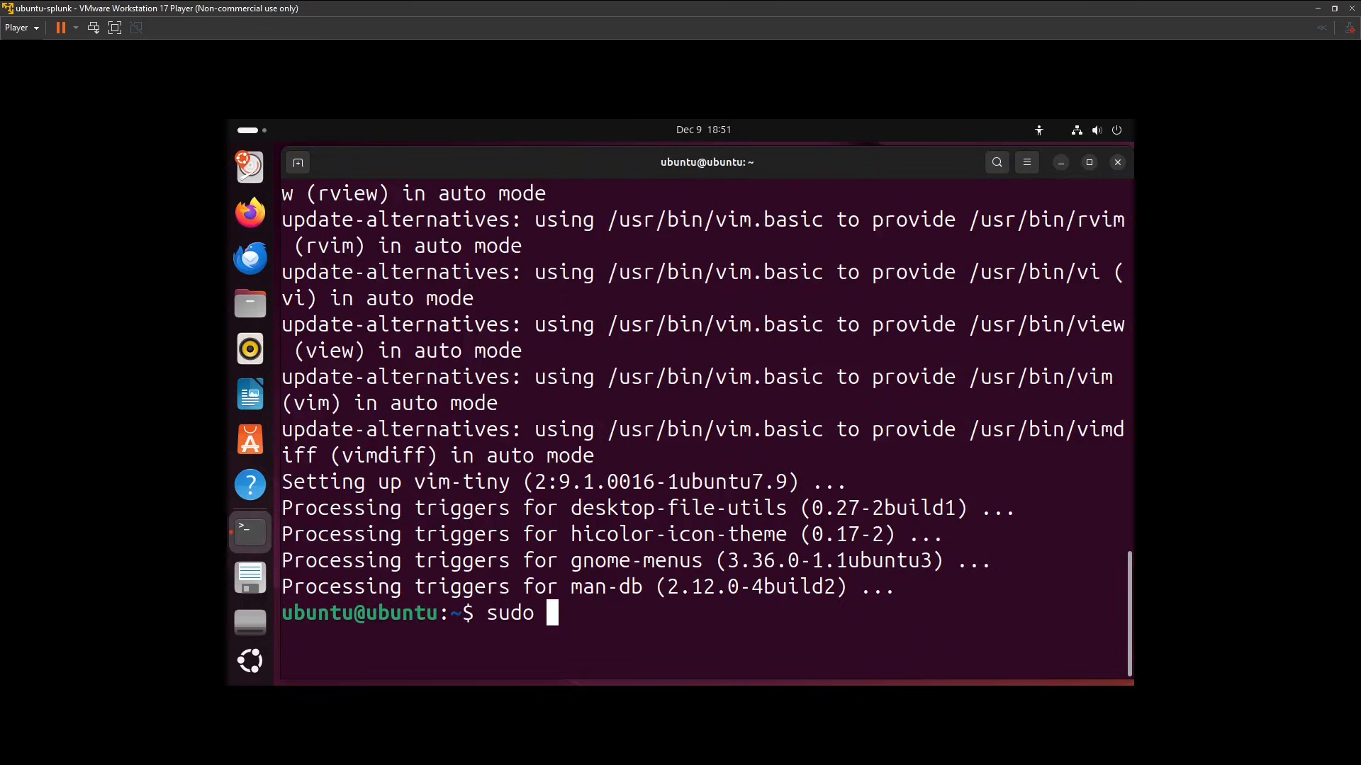
type("reboot")
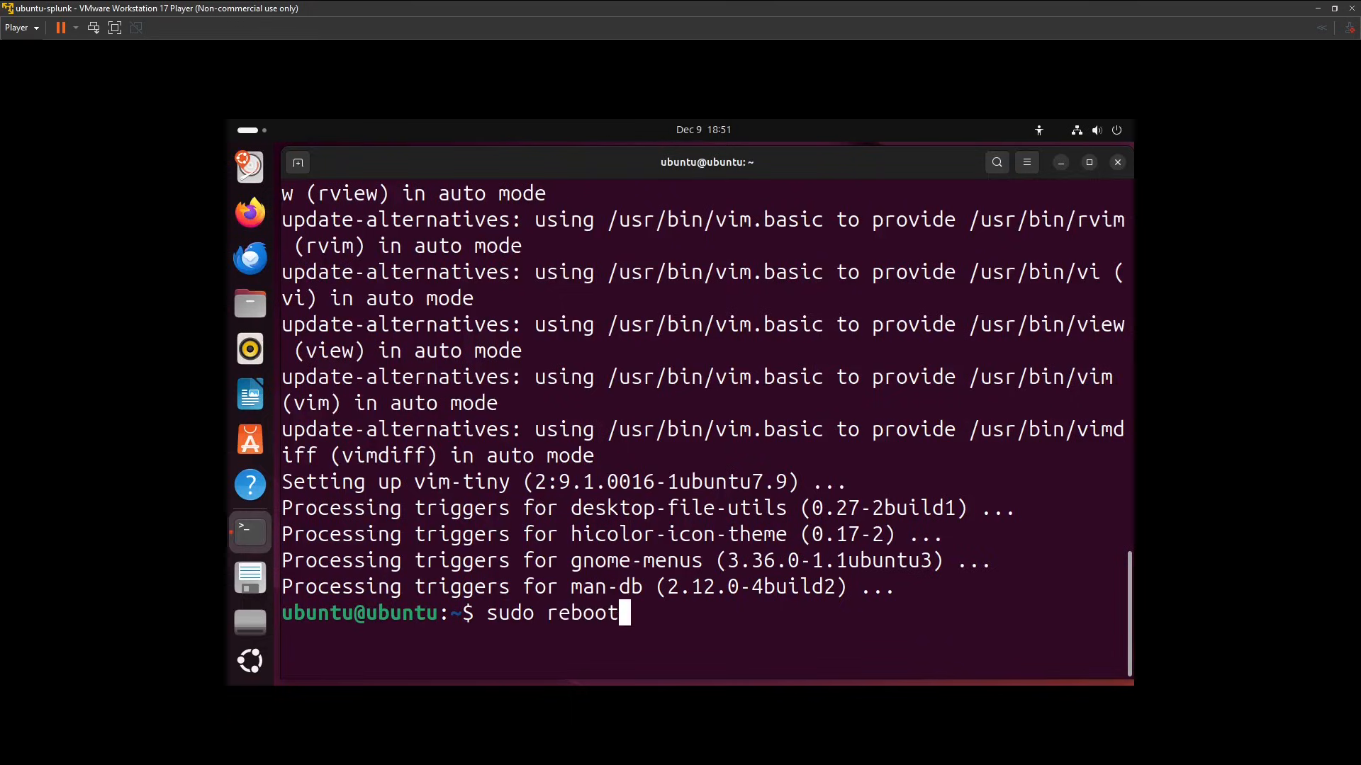
key("Return")
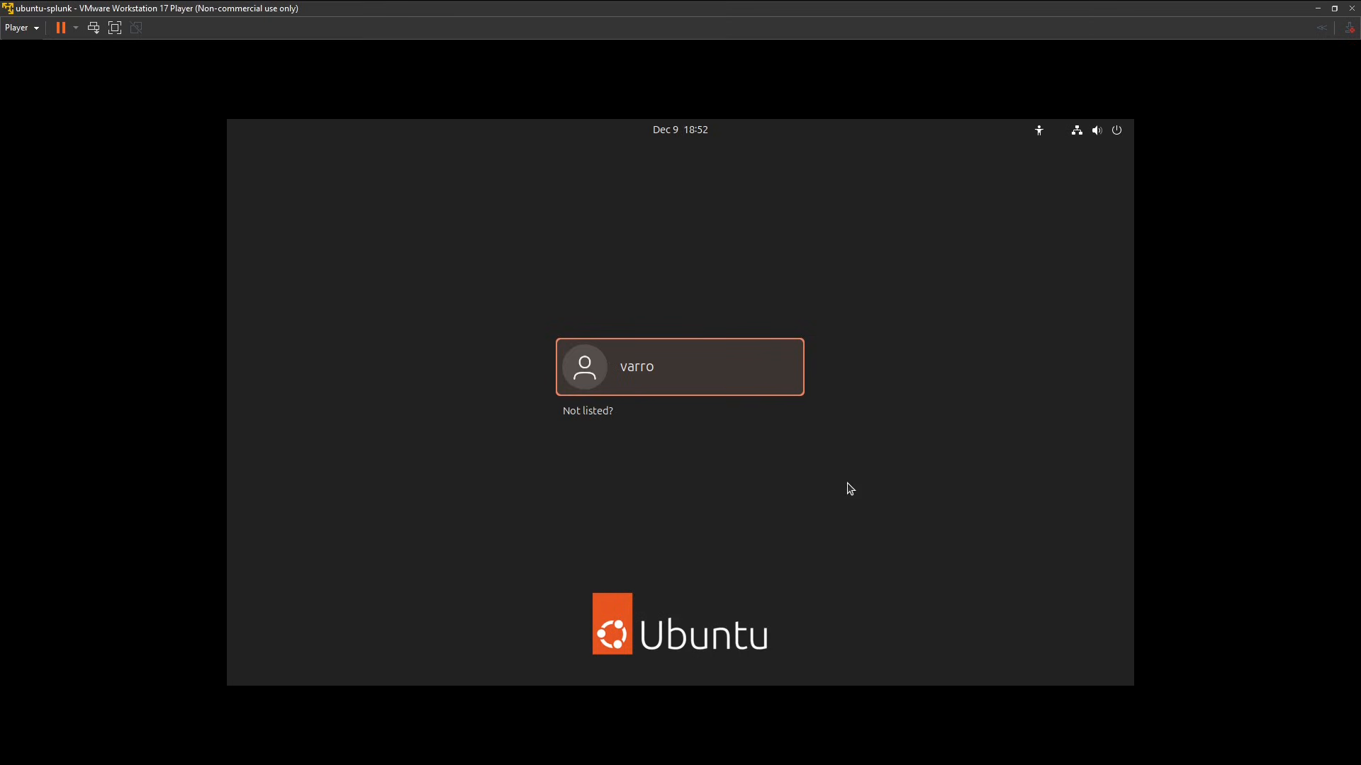
left_click(1102, 131)
left_click(1102, 173)
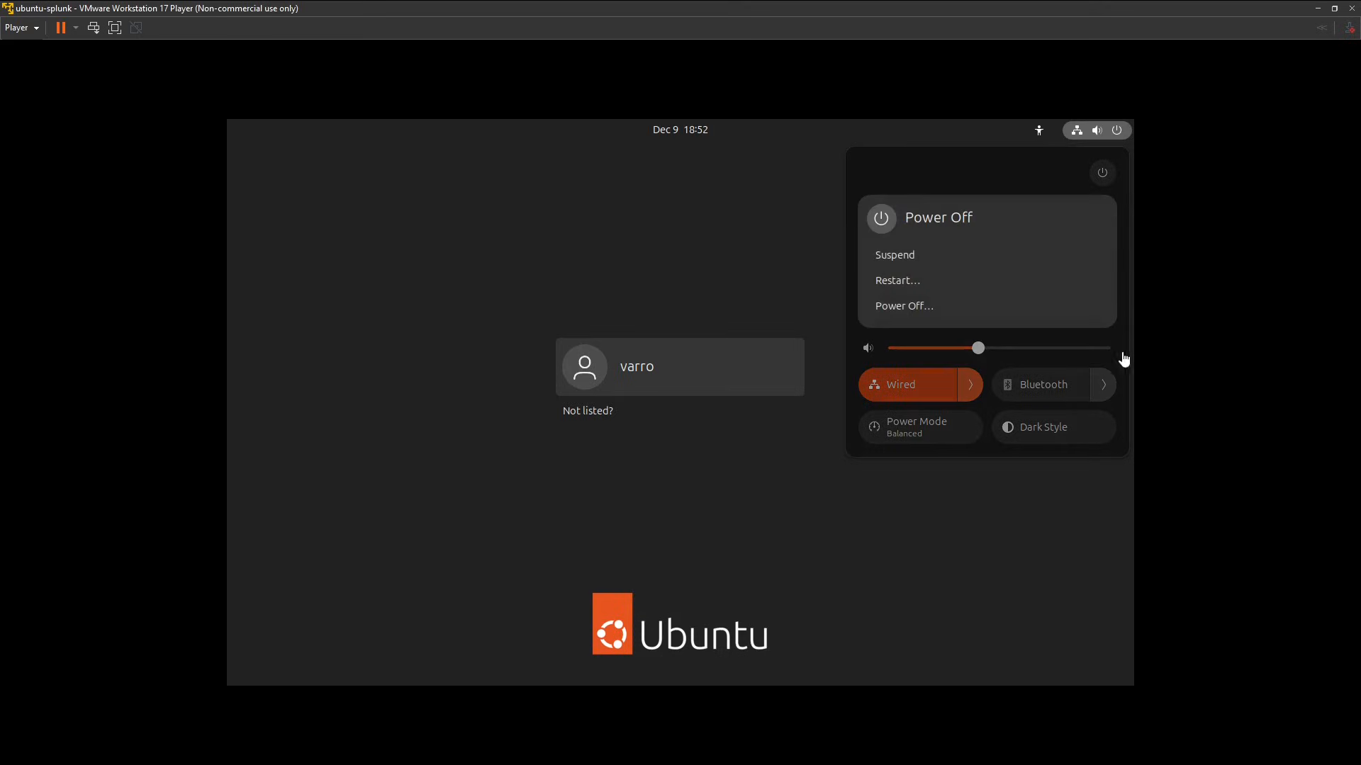
left_click(945, 304)
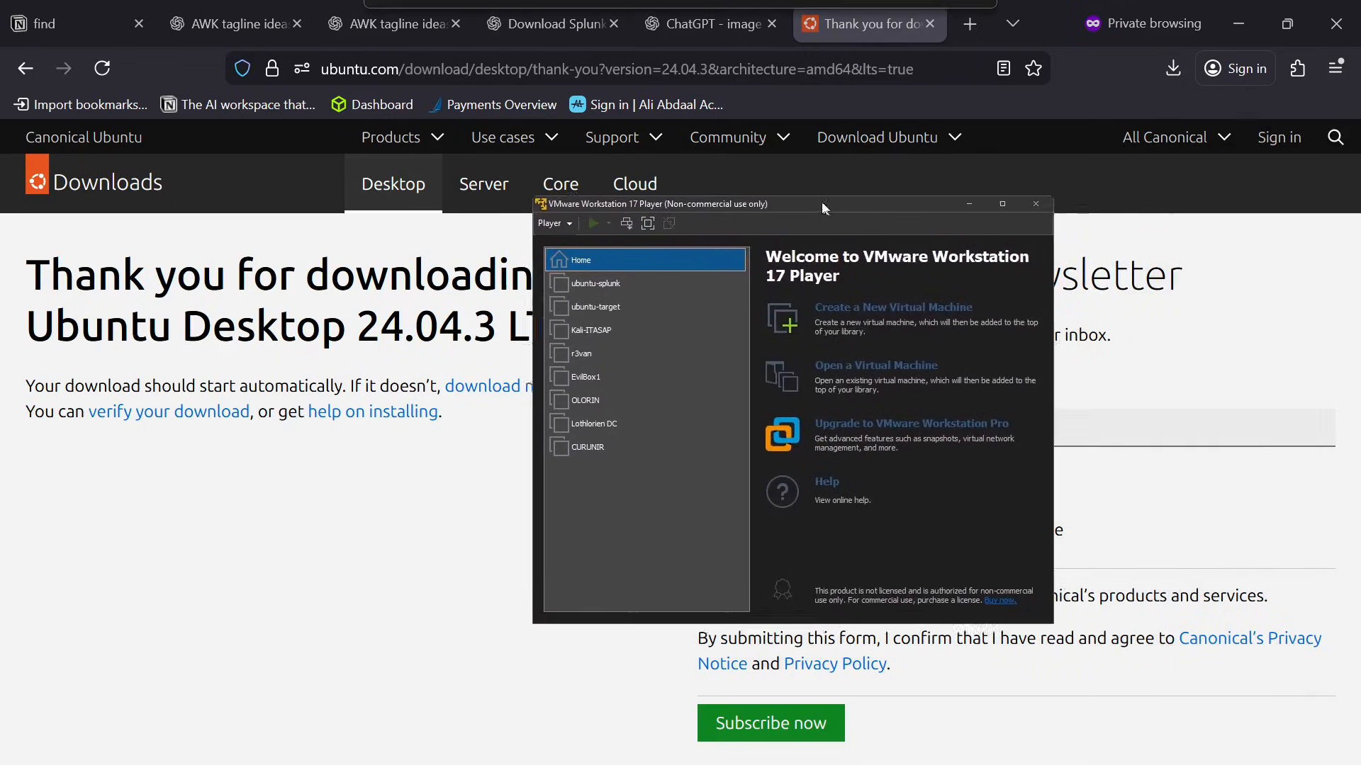
Start the ubuntu-target virtual machine from the VMware Workstation library and maximize its window.
left_click(538, 282)
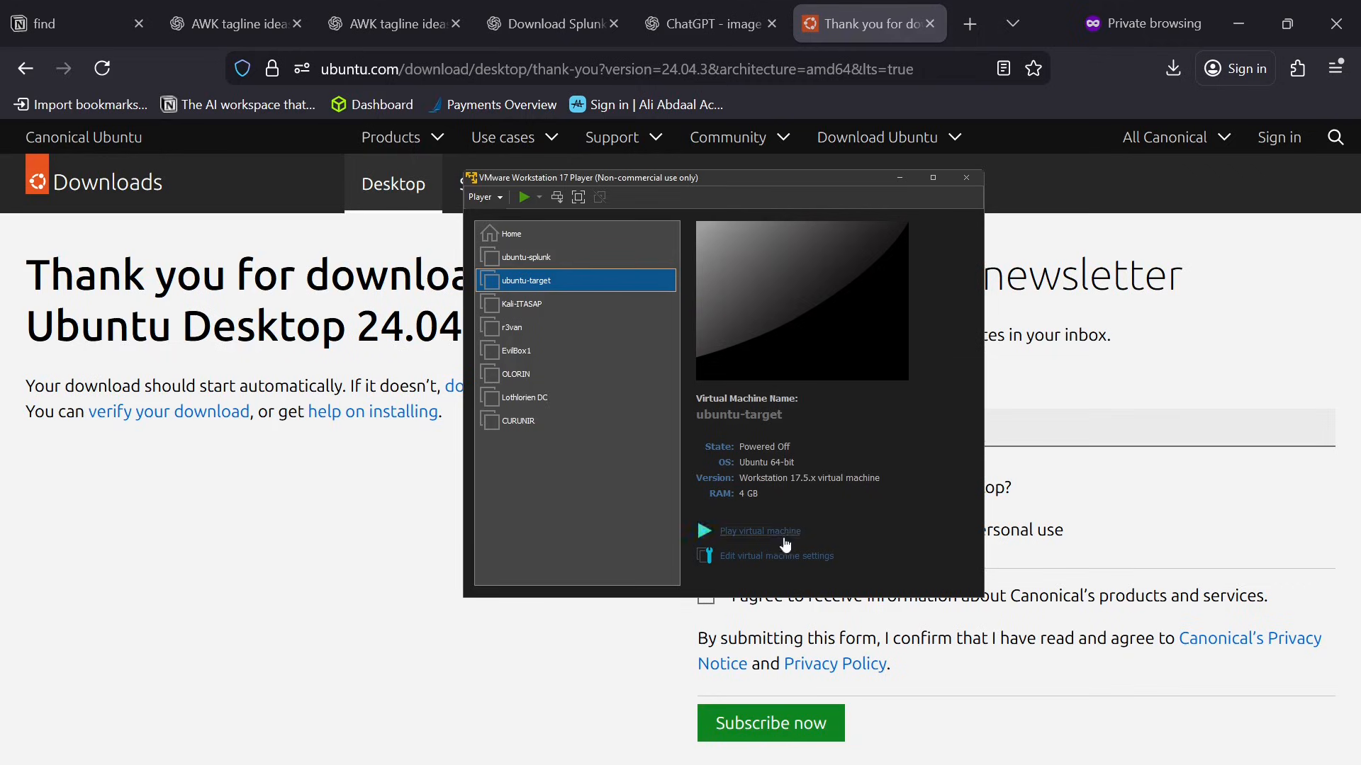
left_click(785, 532)
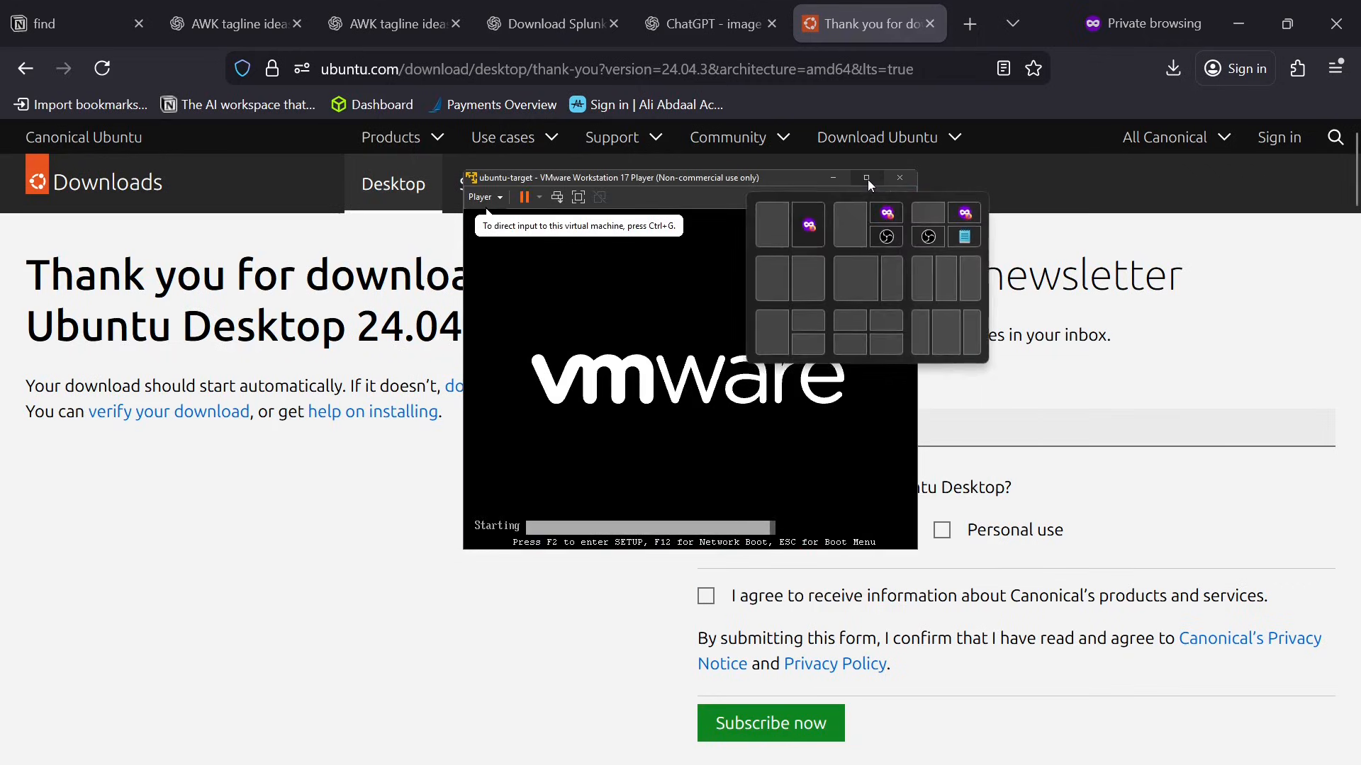
left_click(924, 180)
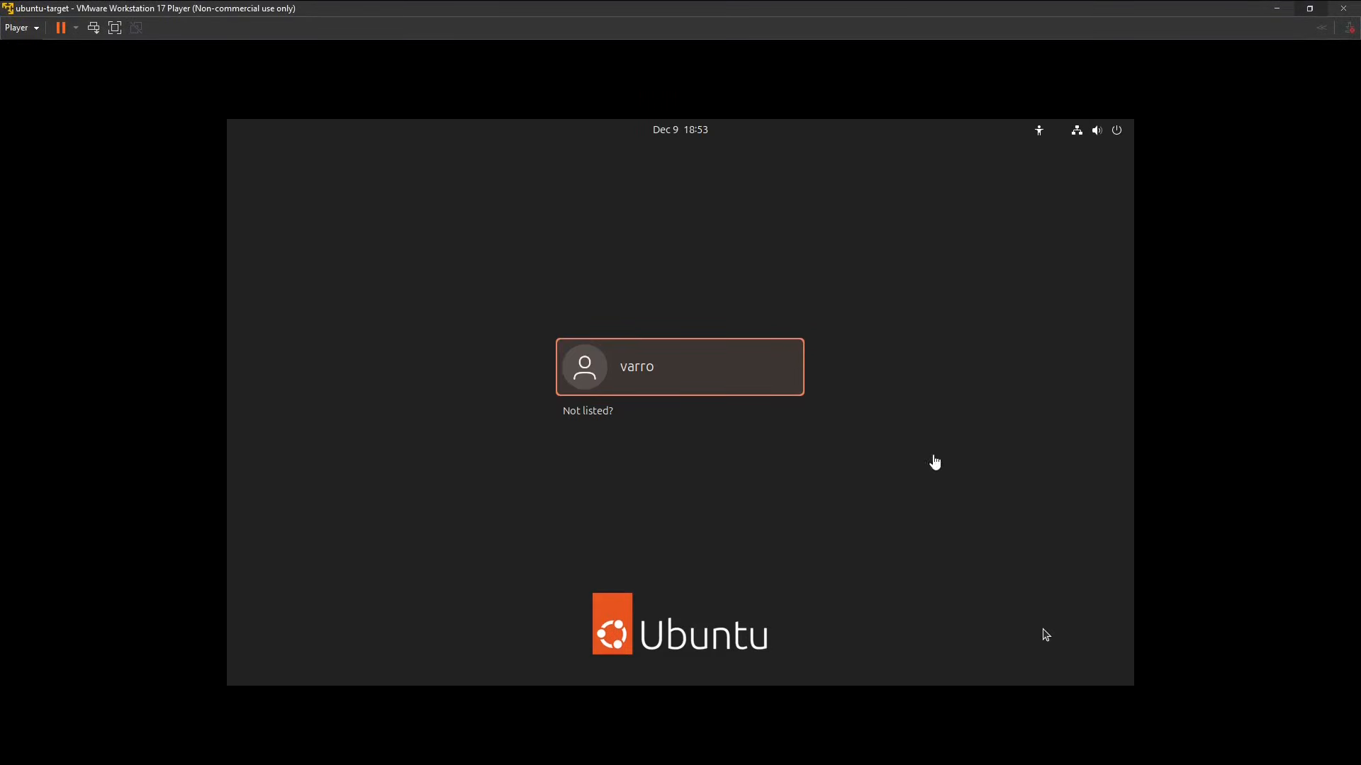
Log in to the listed user account on ubuntu-target by entering the account password.
left_click(687, 373)
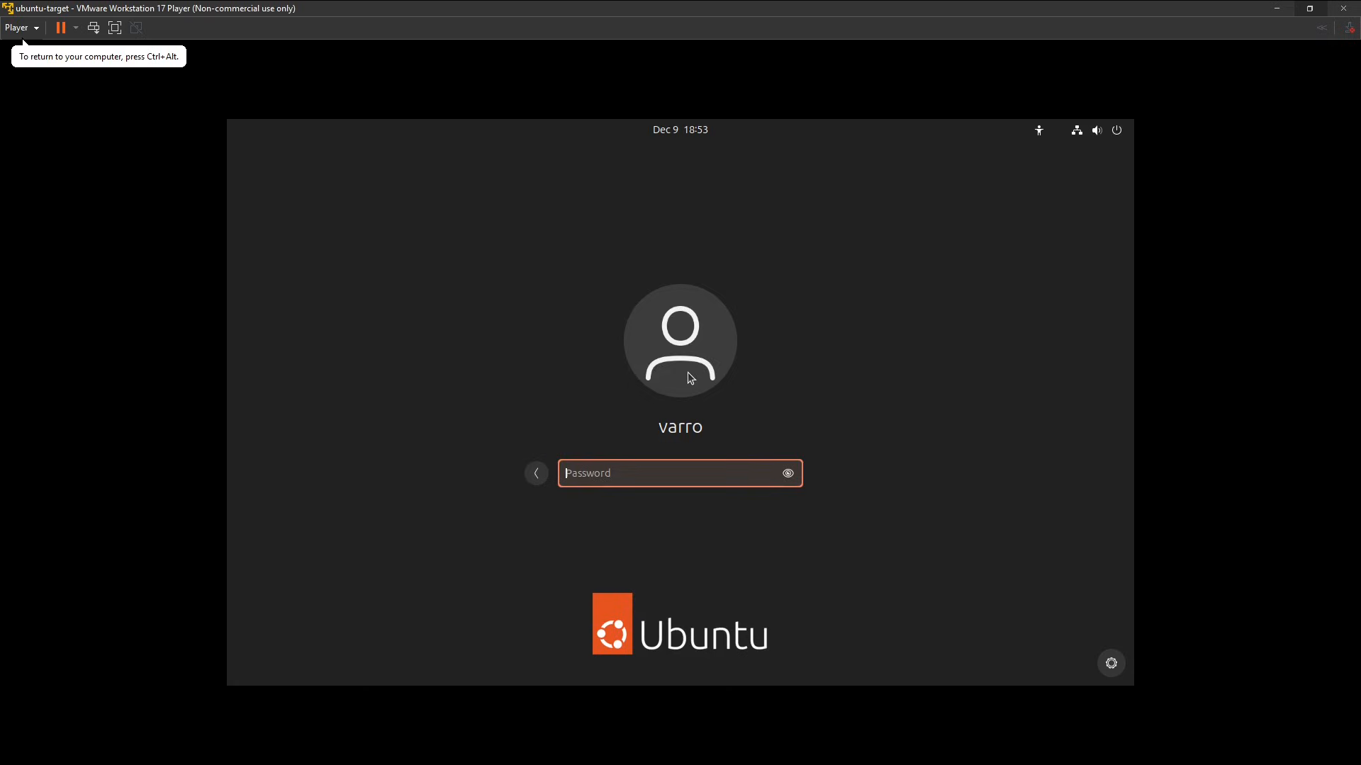
type("*********")
key("Return")
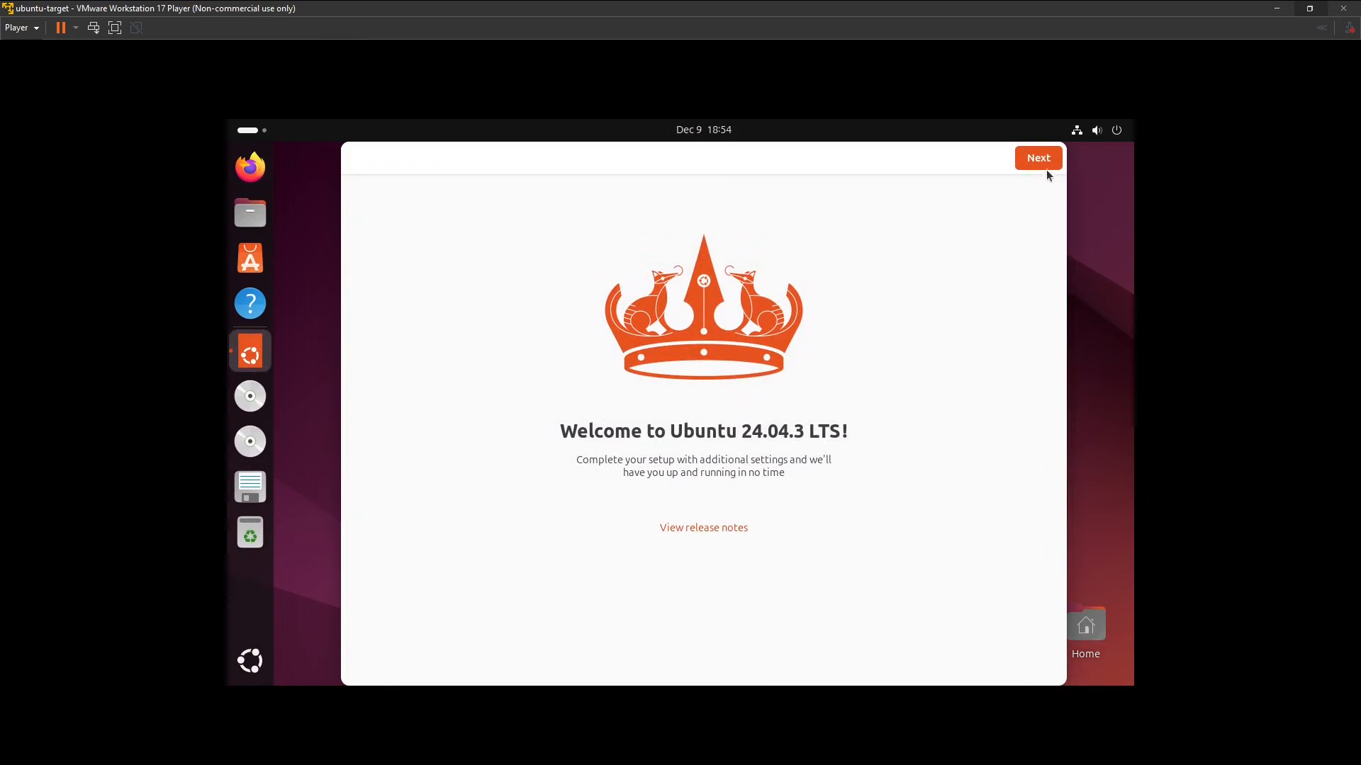
Complete the Ubuntu welcome setup, skipping Ubuntu Pro and choosing not to share system data.
left_click(1039, 163)
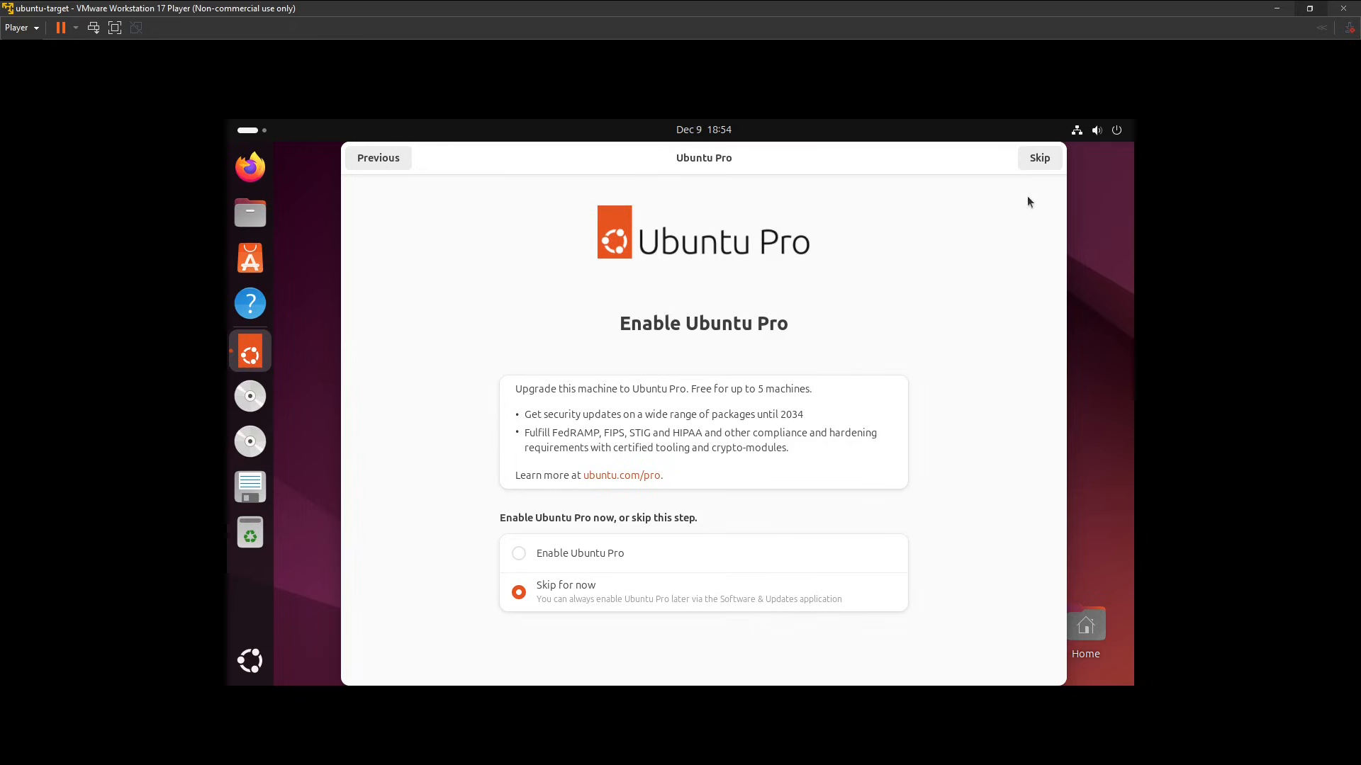
left_click(1040, 157)
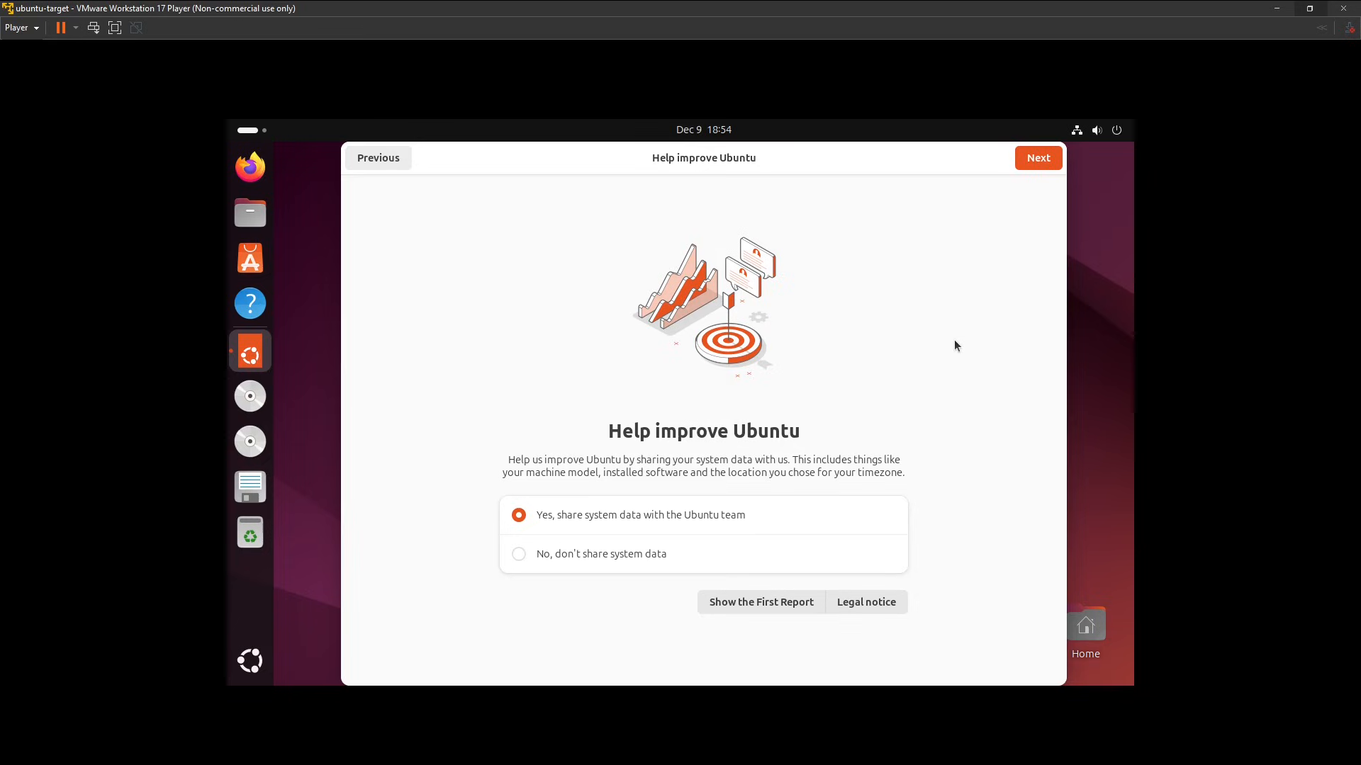
left_click(648, 567)
left_click(1047, 159)
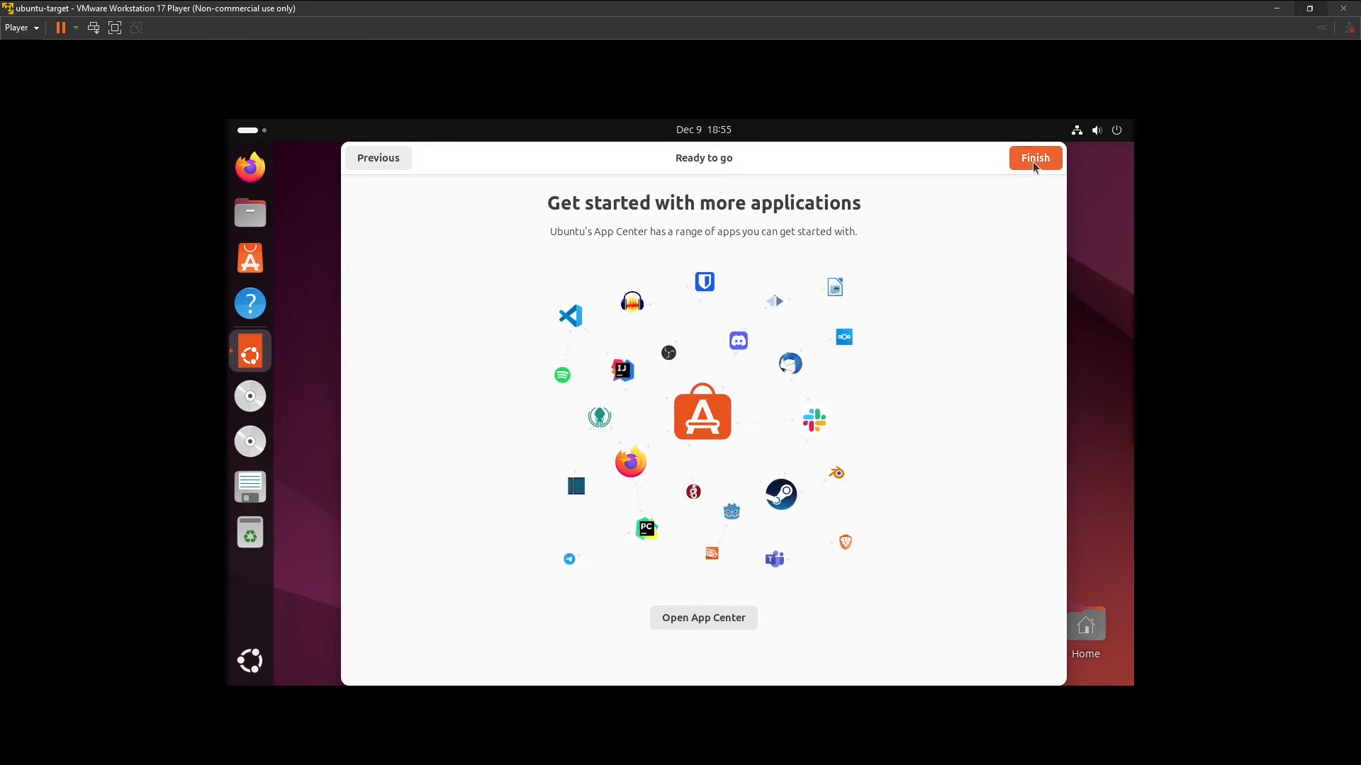
left_click(1033, 162)
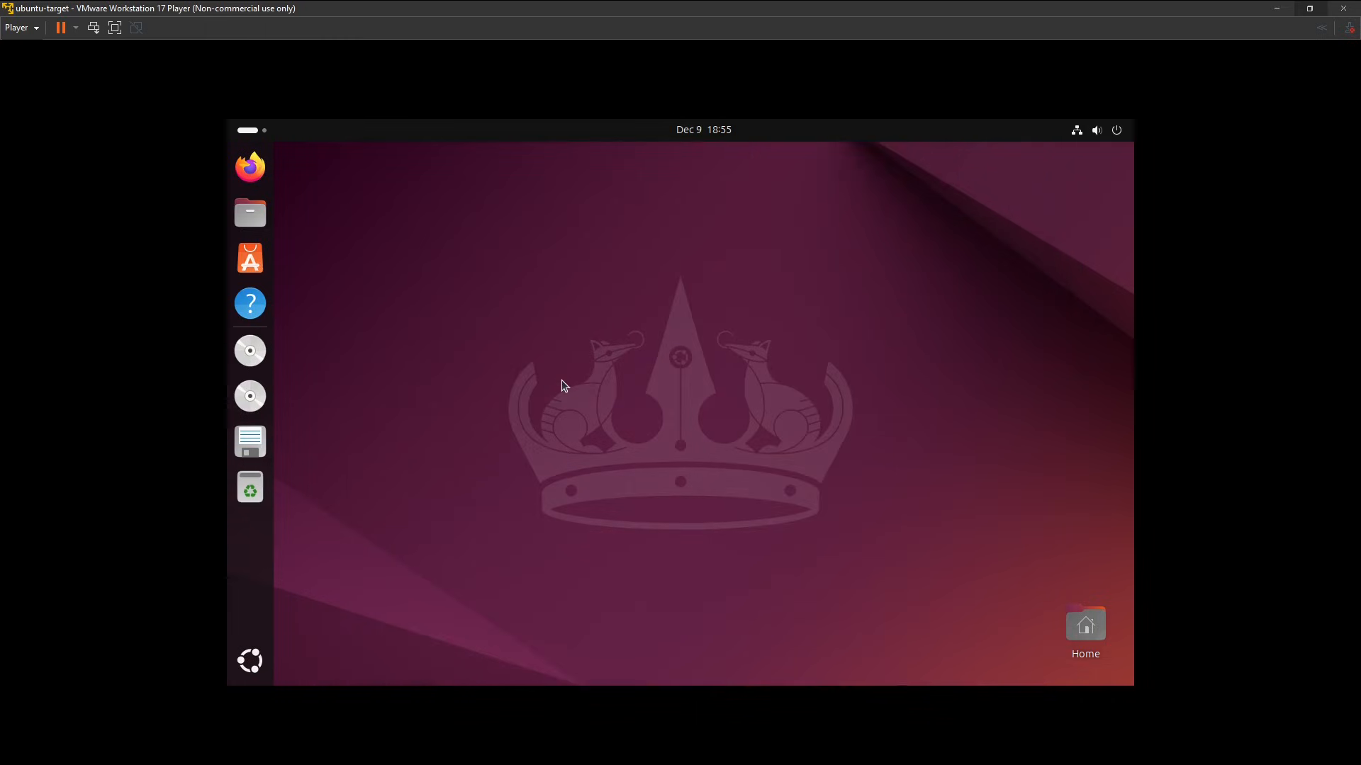
Search the applications for terminal and open Terminal on ubuntu-target.
key("super")
key("super")
key("super")
type("terminal")
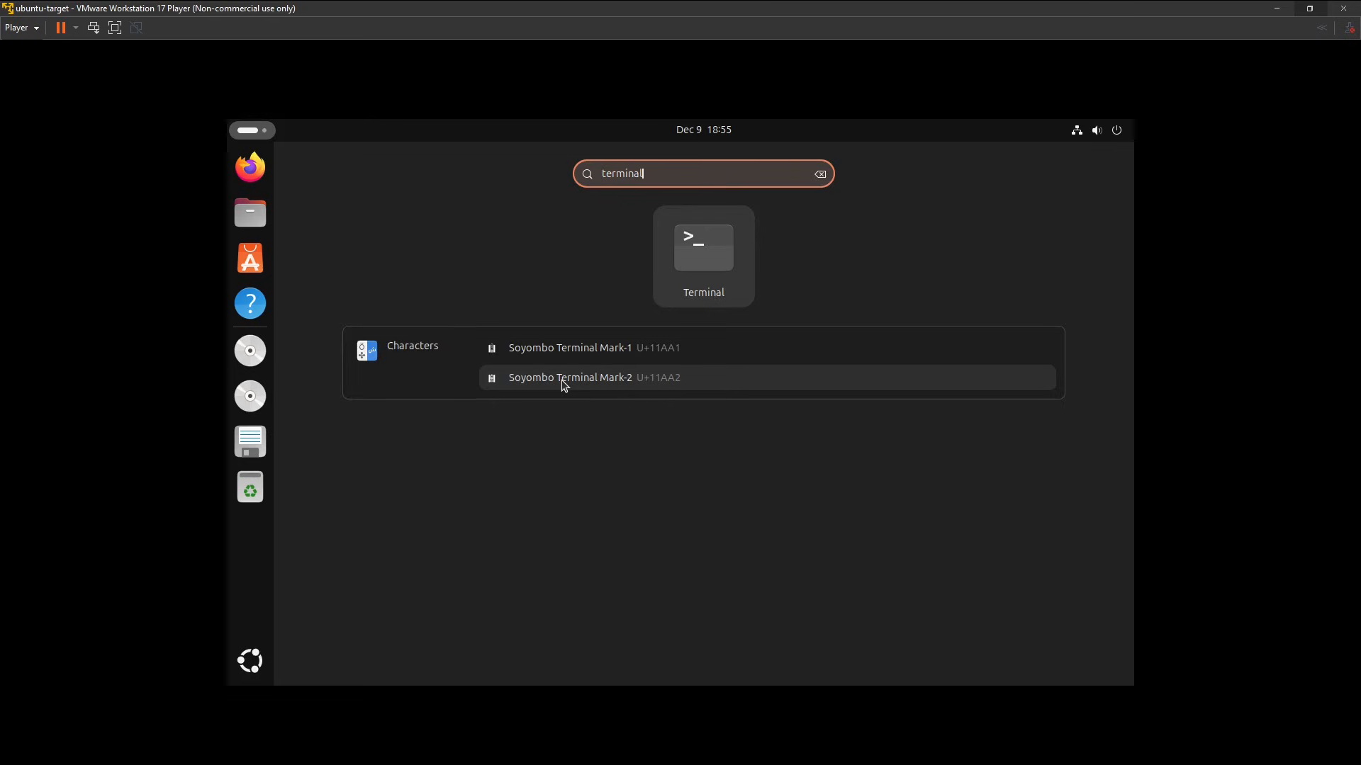
key("Return")
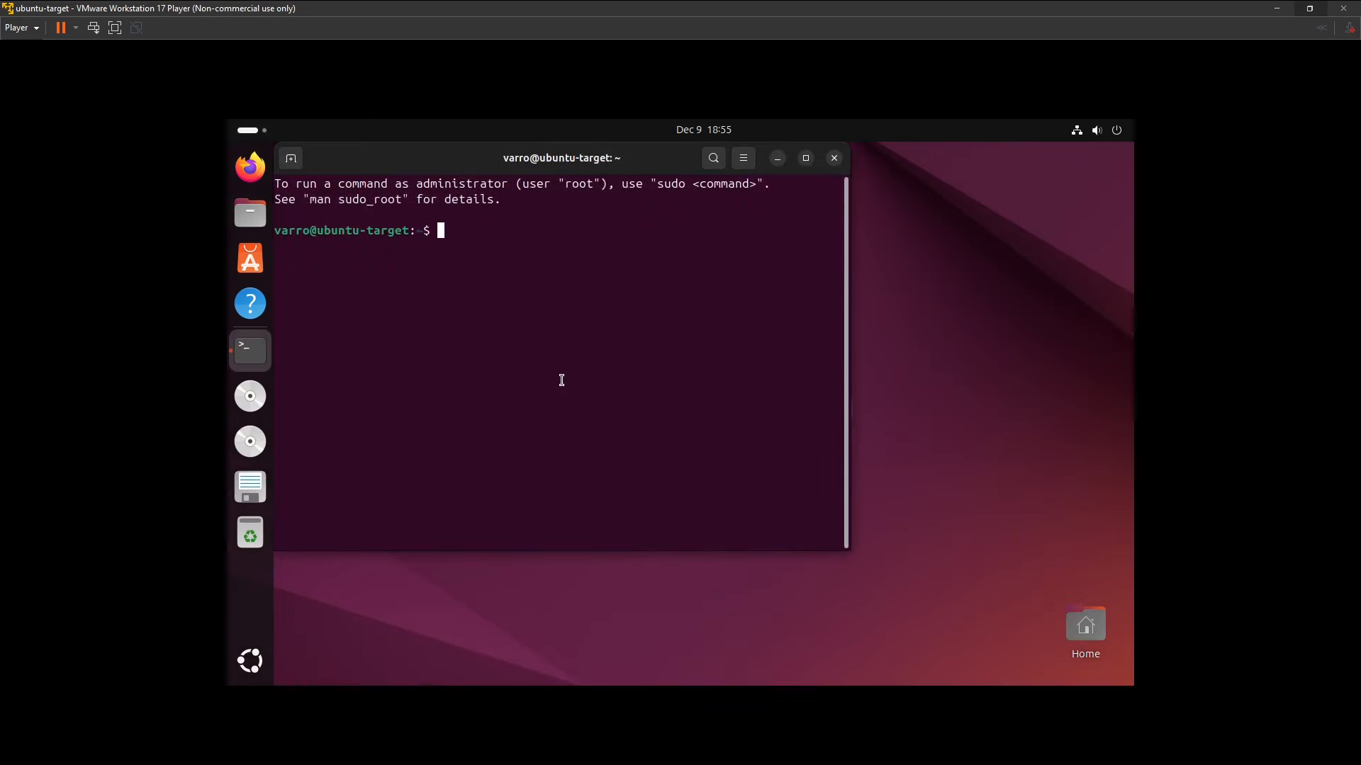
Enlarge the terminal text and refresh the package lists with sudo apt update, authorizing it with the account password.
key("ctrl+plus")
key("ctrl+plus")
key("ctrl+plus")
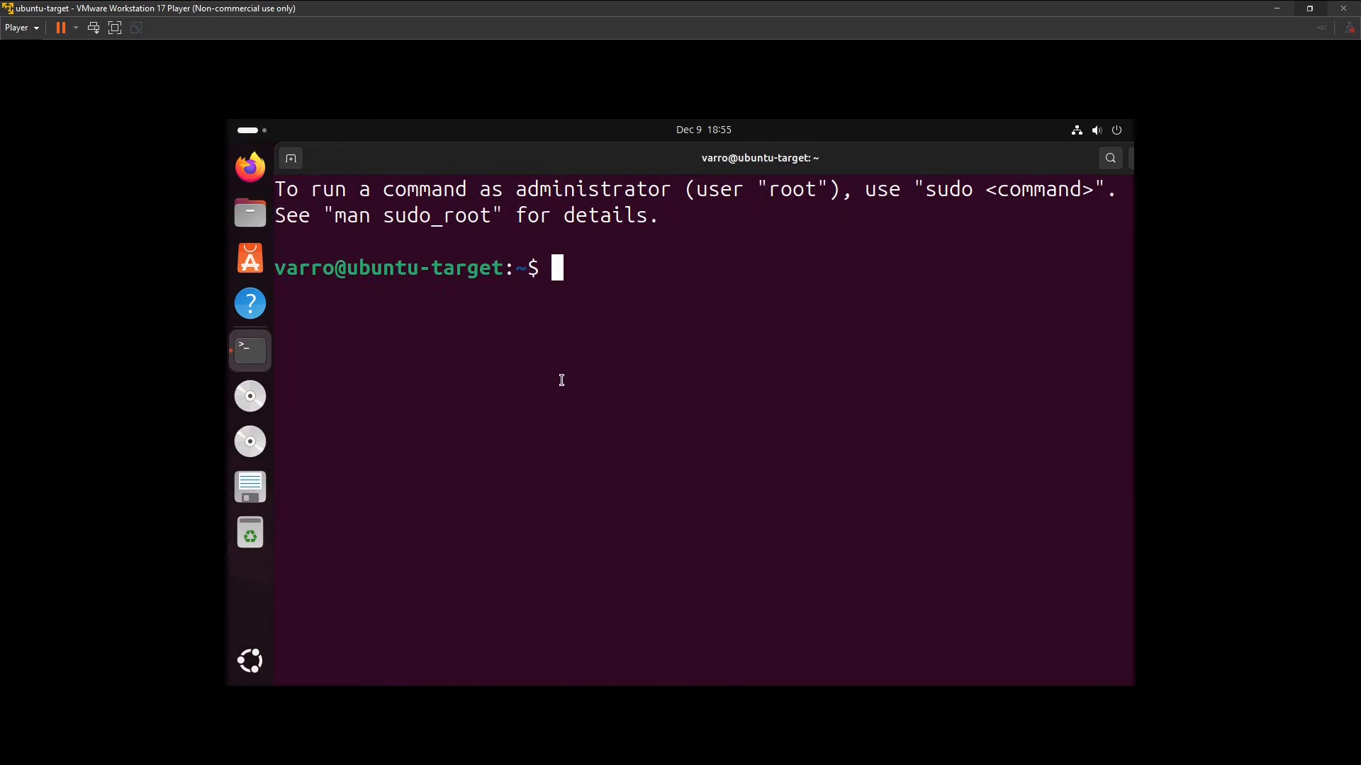
type("sudo upt")
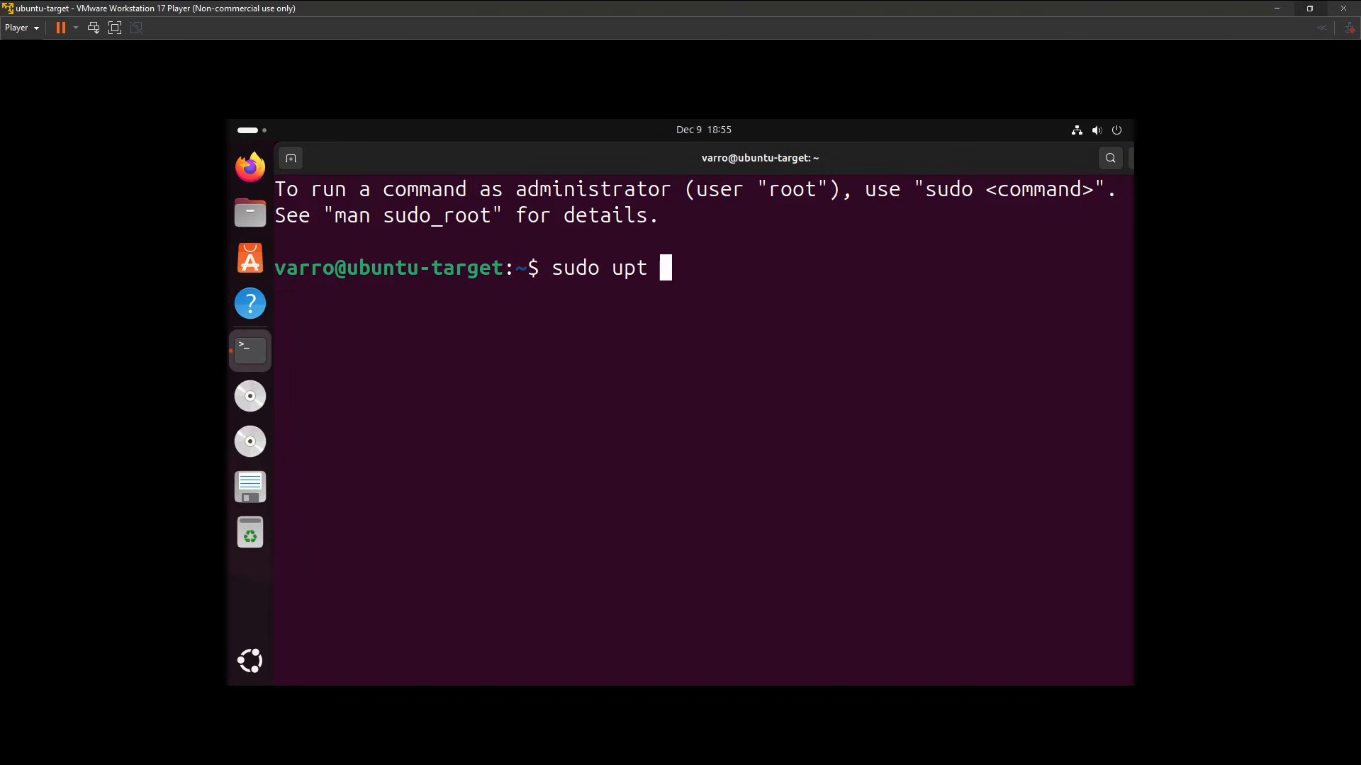
key("BackSpace")
key("BackSpace")
key("BackSpace")
key("BackSpace")
type("apt update")
key("Return")
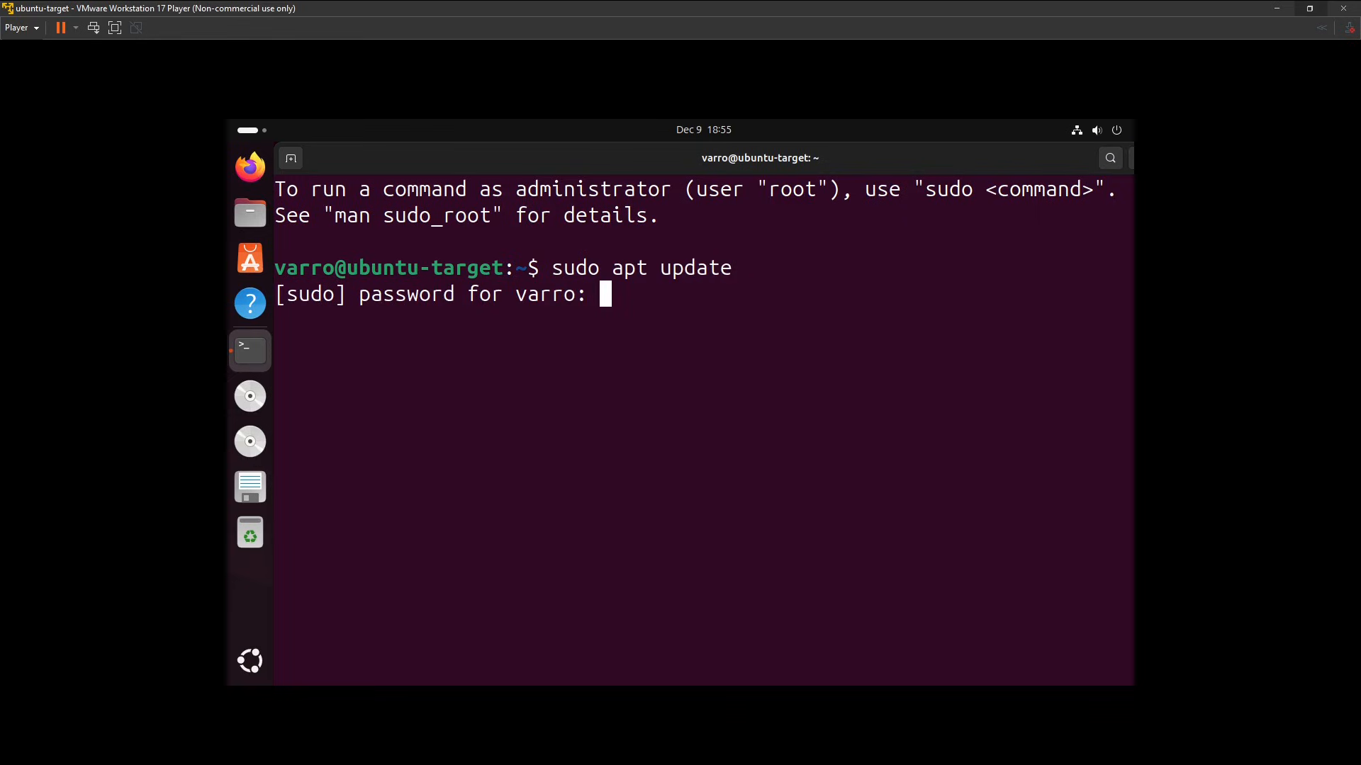
key("Return")
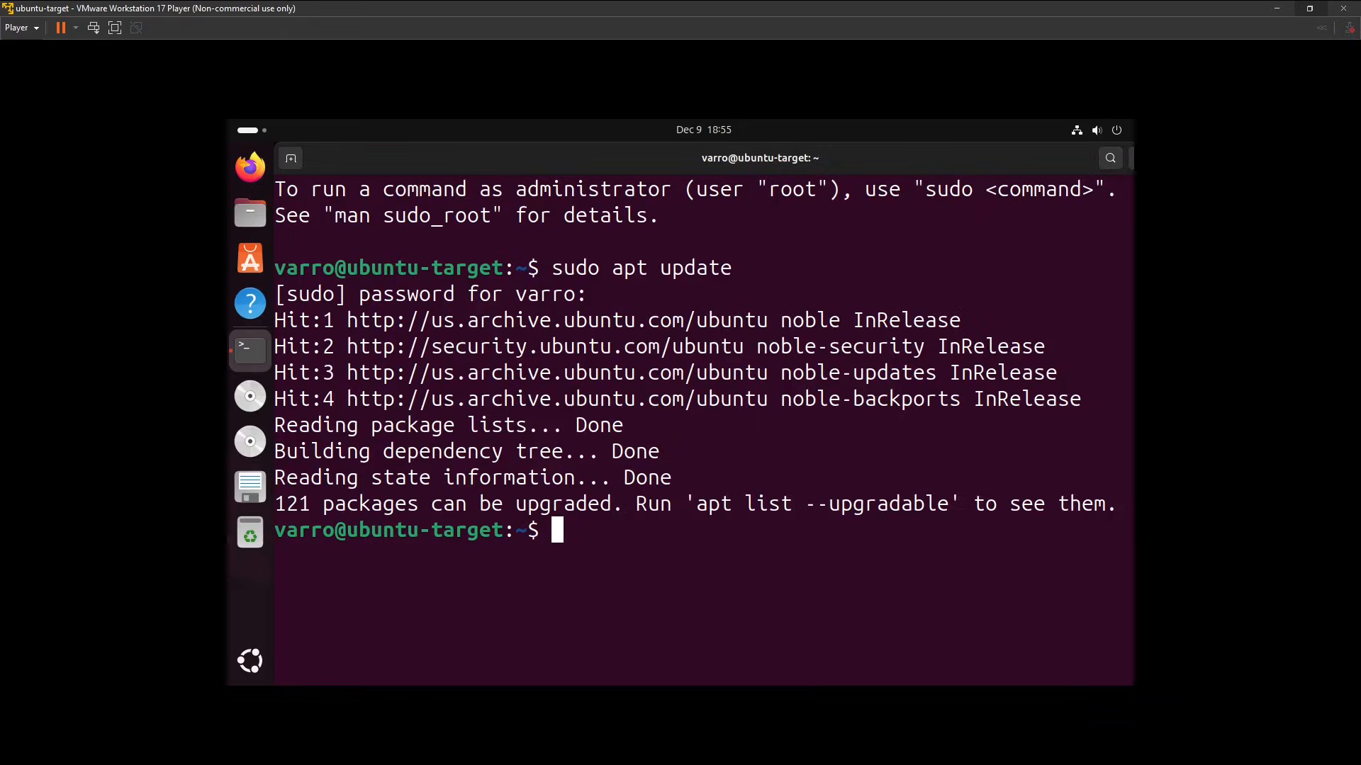
Clear the terminal and install open-vm-tools and open-vm-tools-desktop through sudo apt install with the -y option.
type("clear")
key("Return")
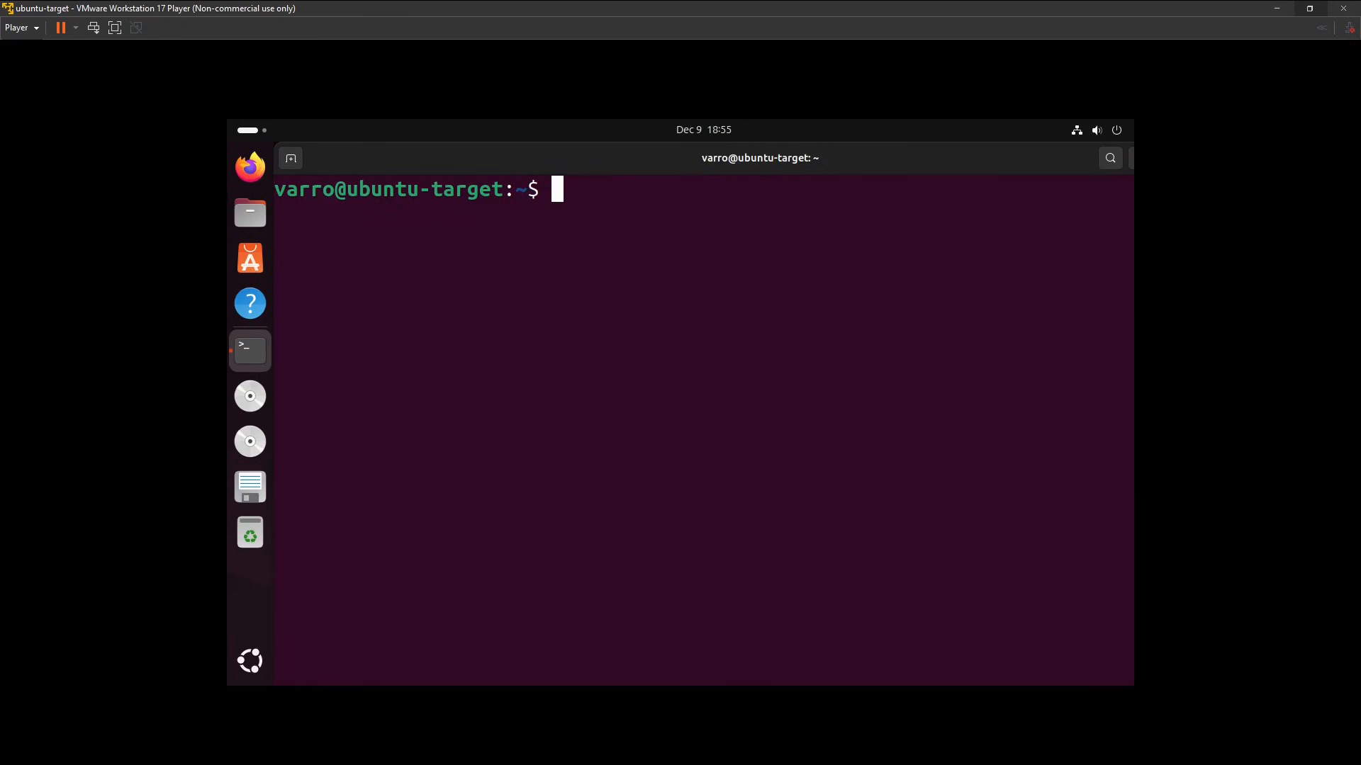
type("sudo apt ")
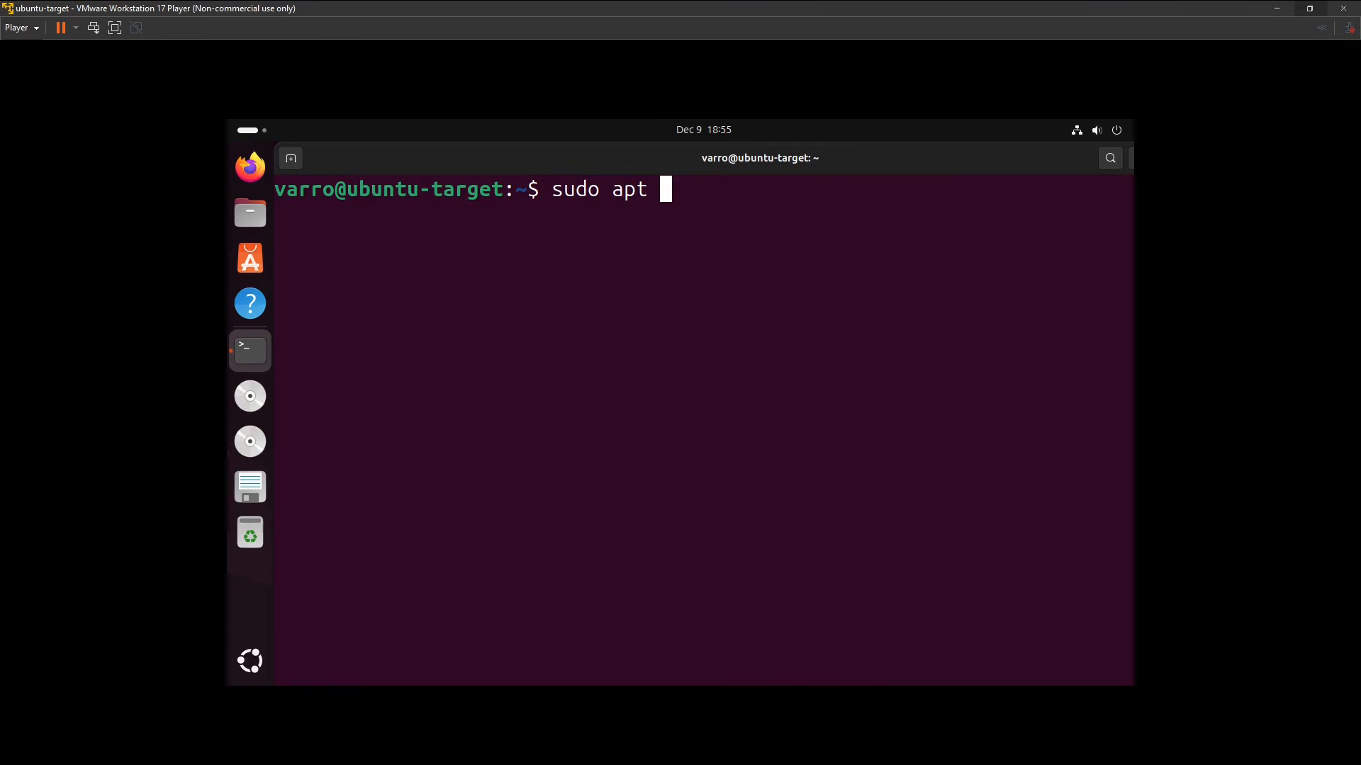
type("install op")
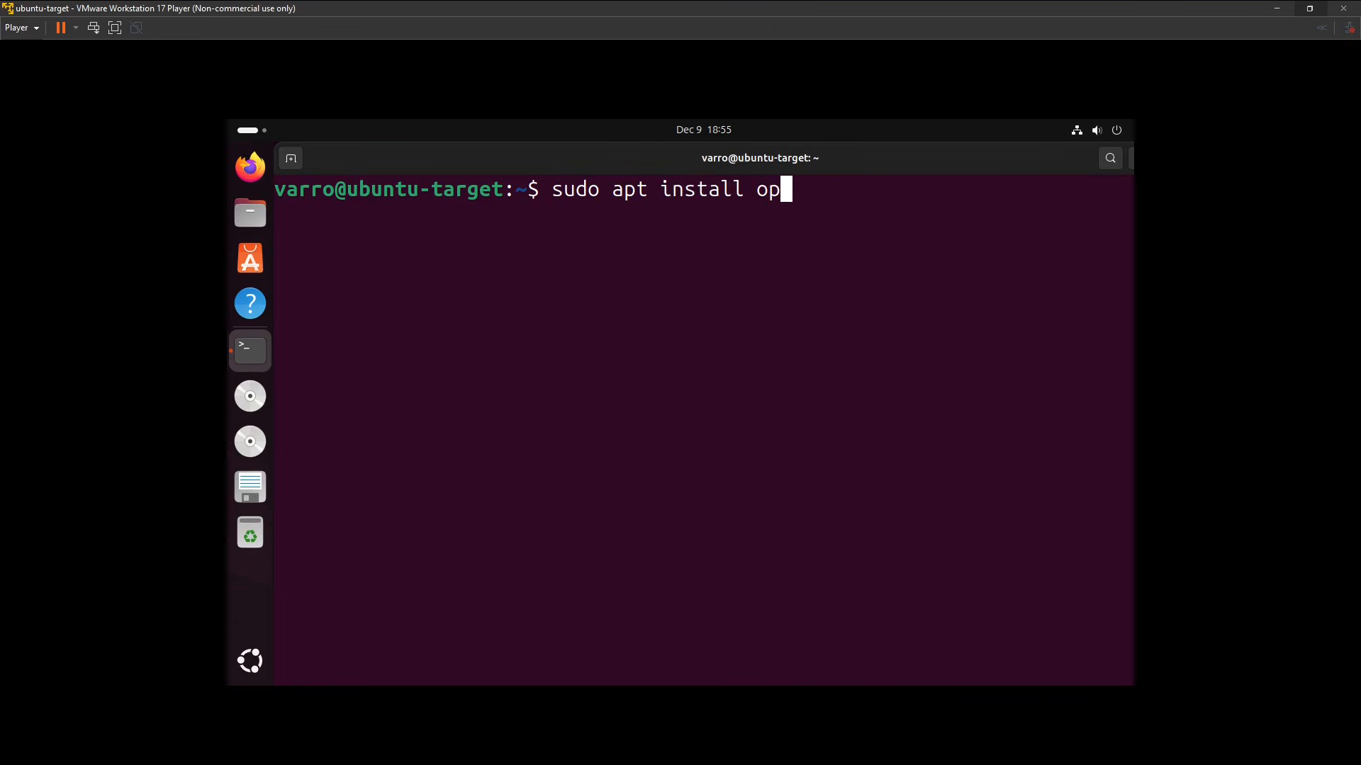
type("en-vm-")
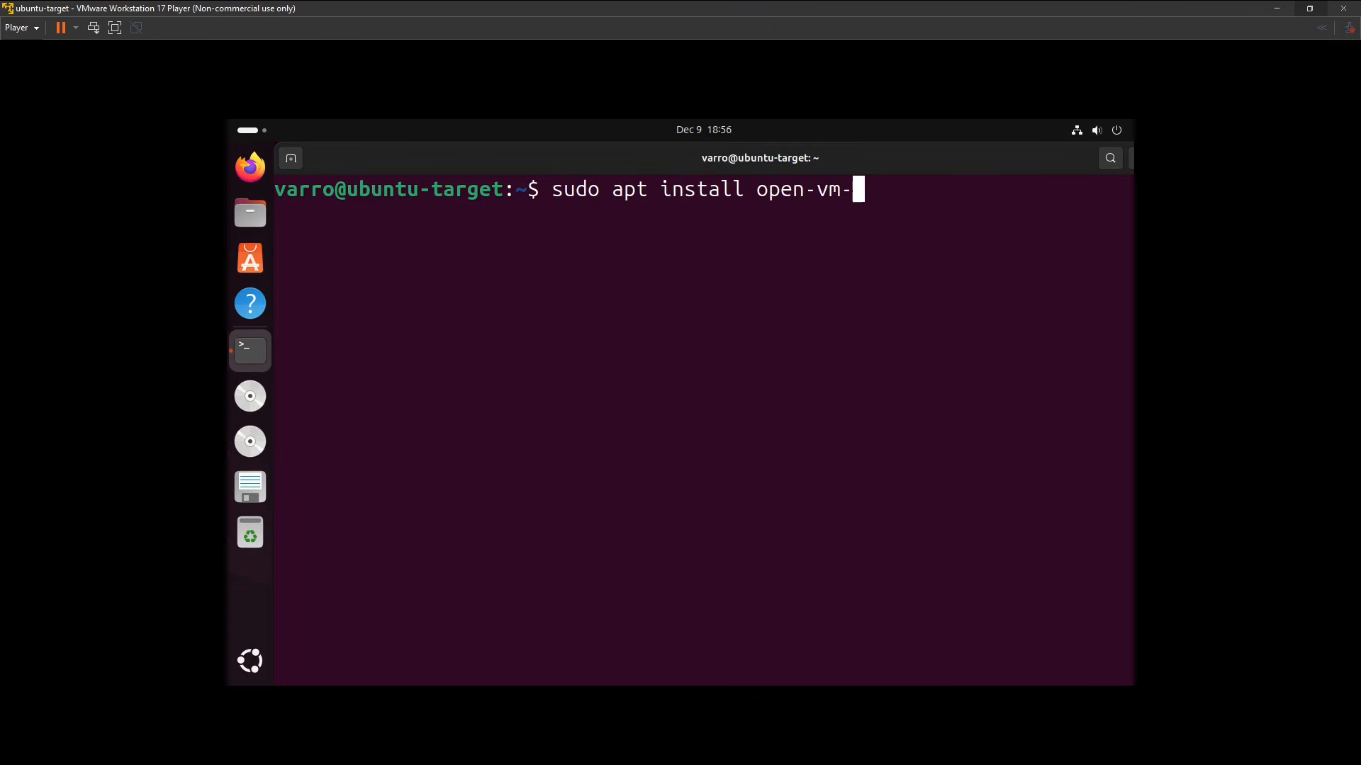
type("tools ")
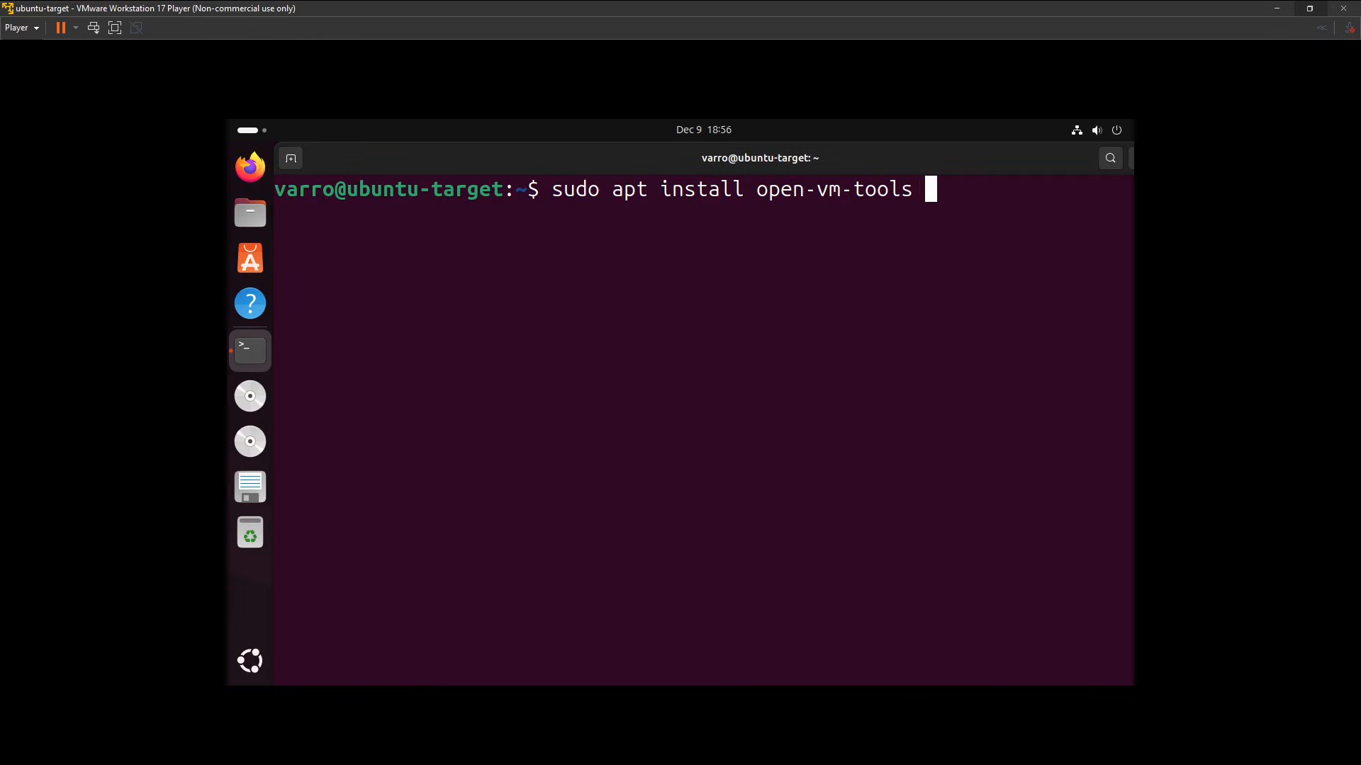
type("ope")
type("n-vm")
type("-to")
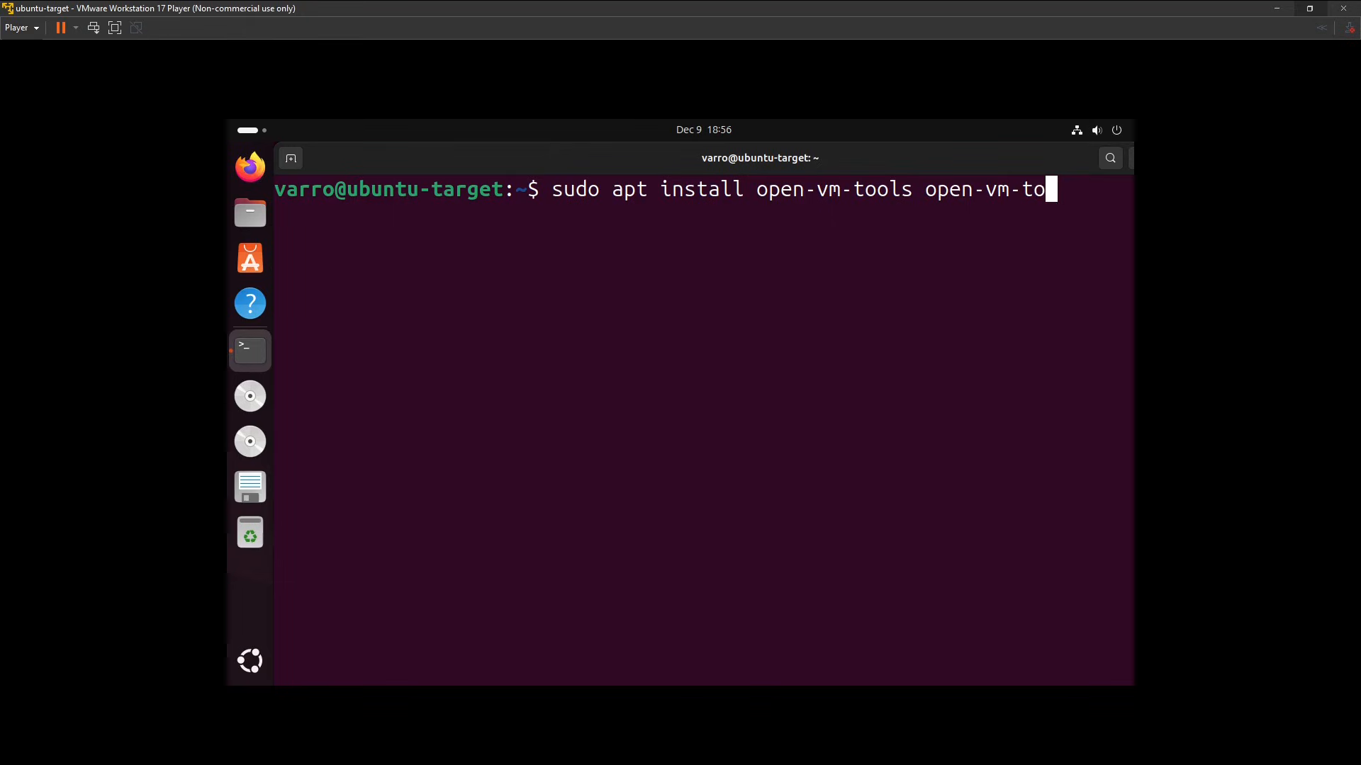
type("ols-desktop")
left_click_drag(893, 164, 799, 167)
type("-y")
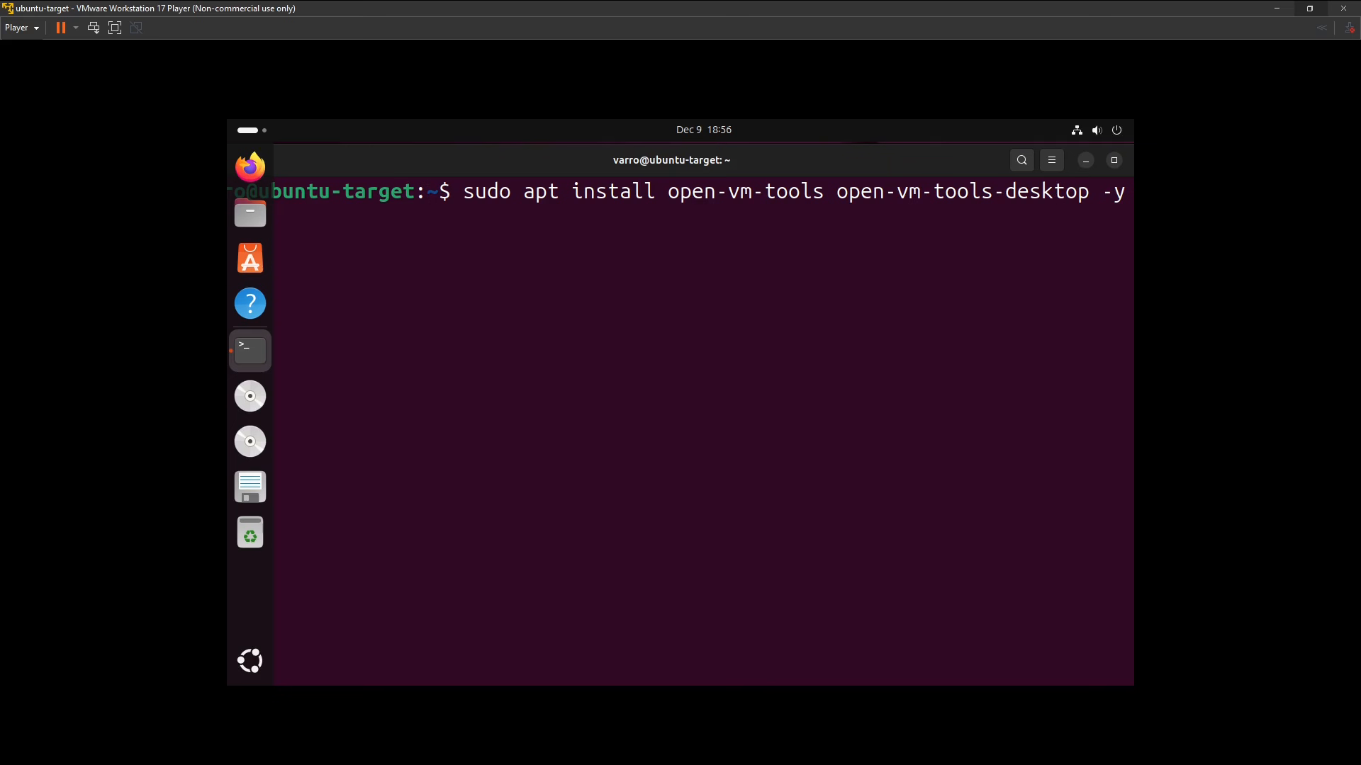
key("Return")
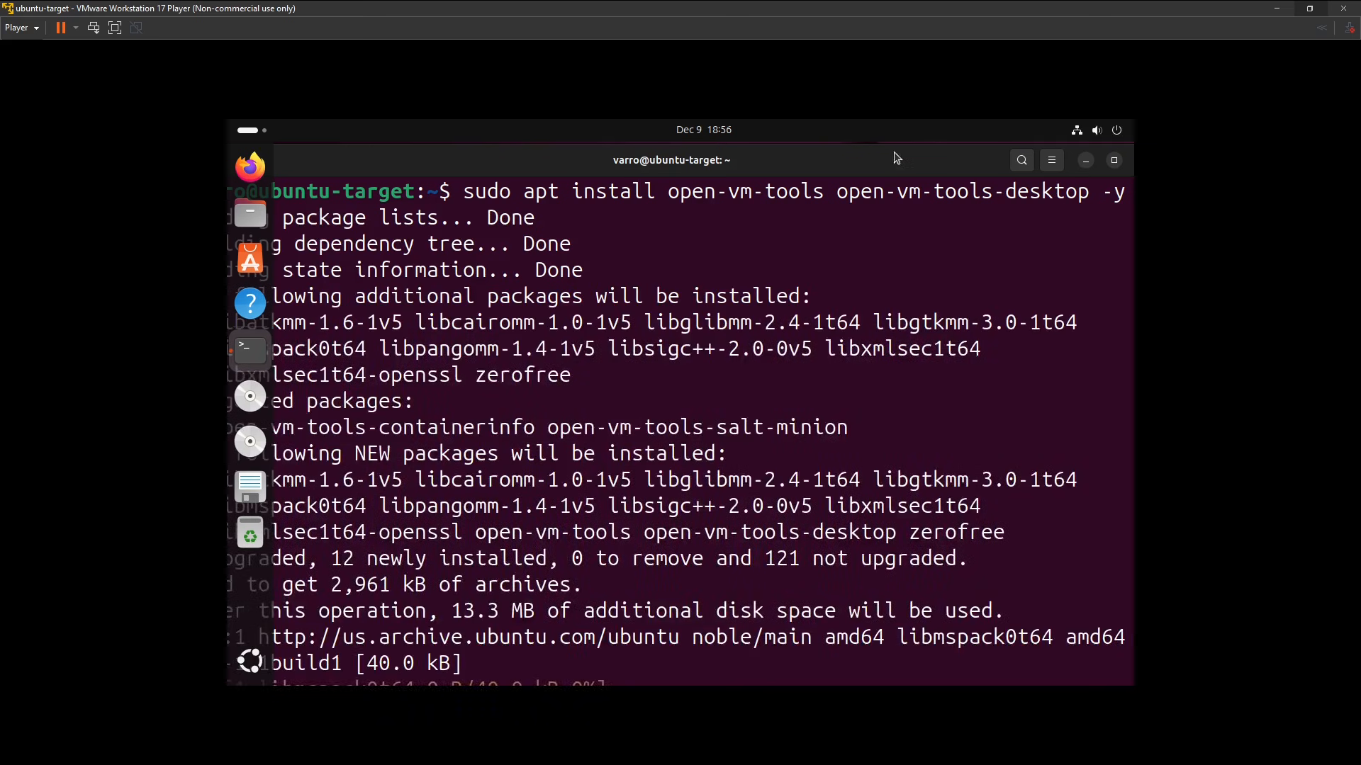
Move the terminal window back clear of the dock and reduce its text size by two levels.
left_click_drag(896, 157, 1002, 157)
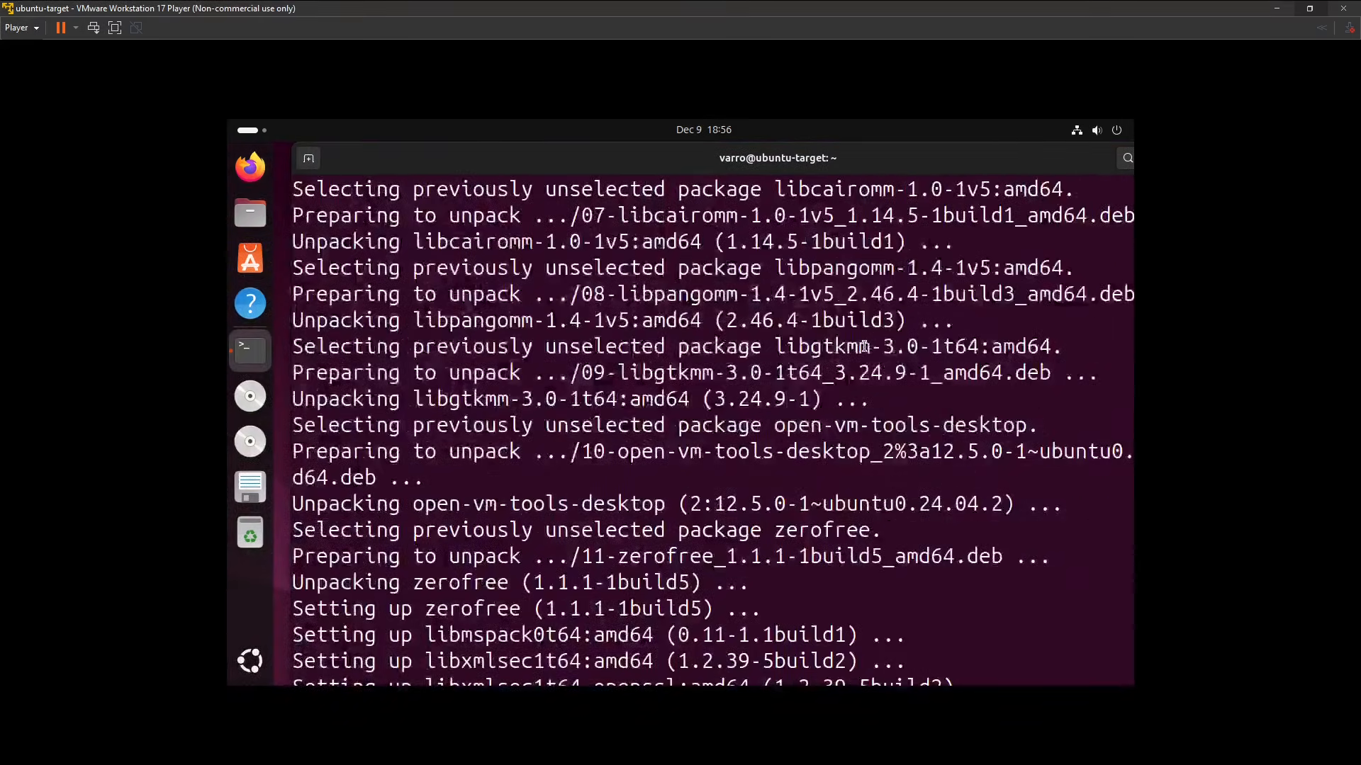
key("ctrl+minus")
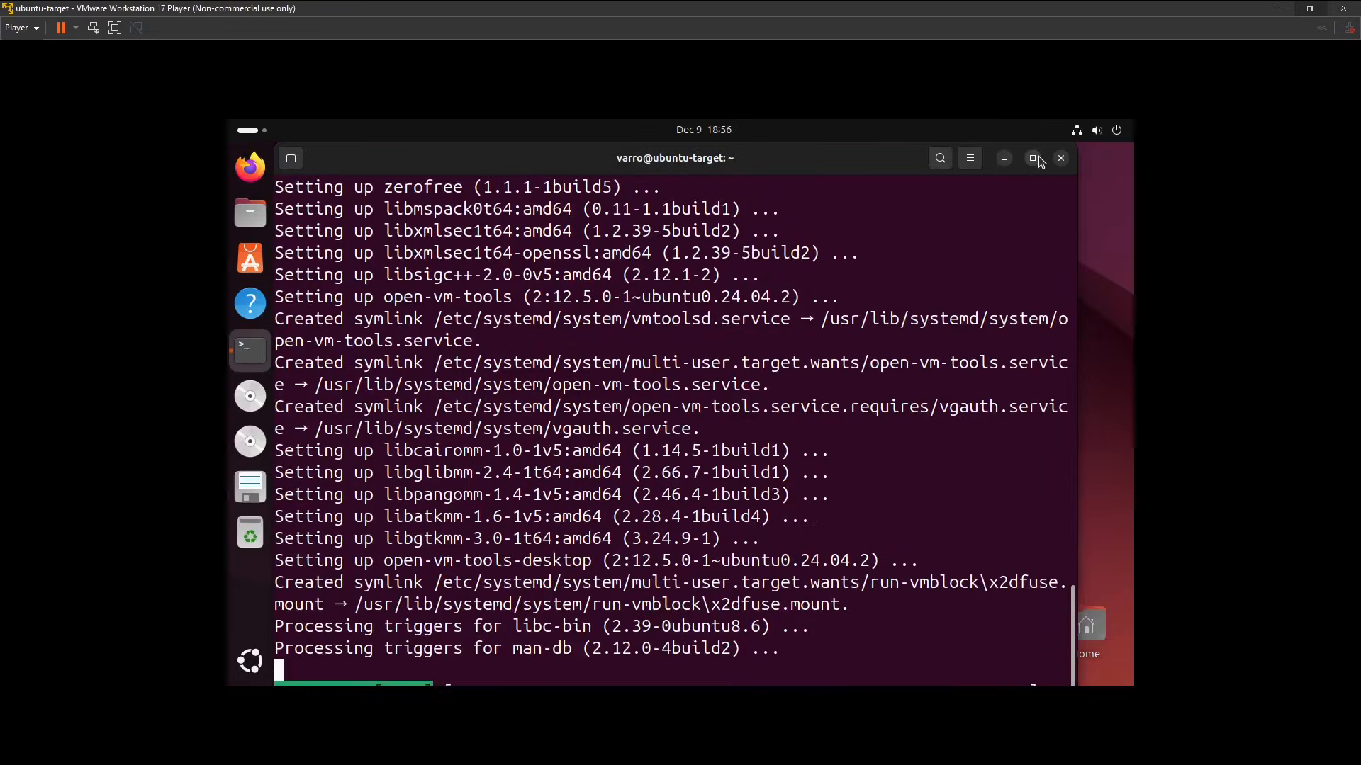
key("ctrl+minus")
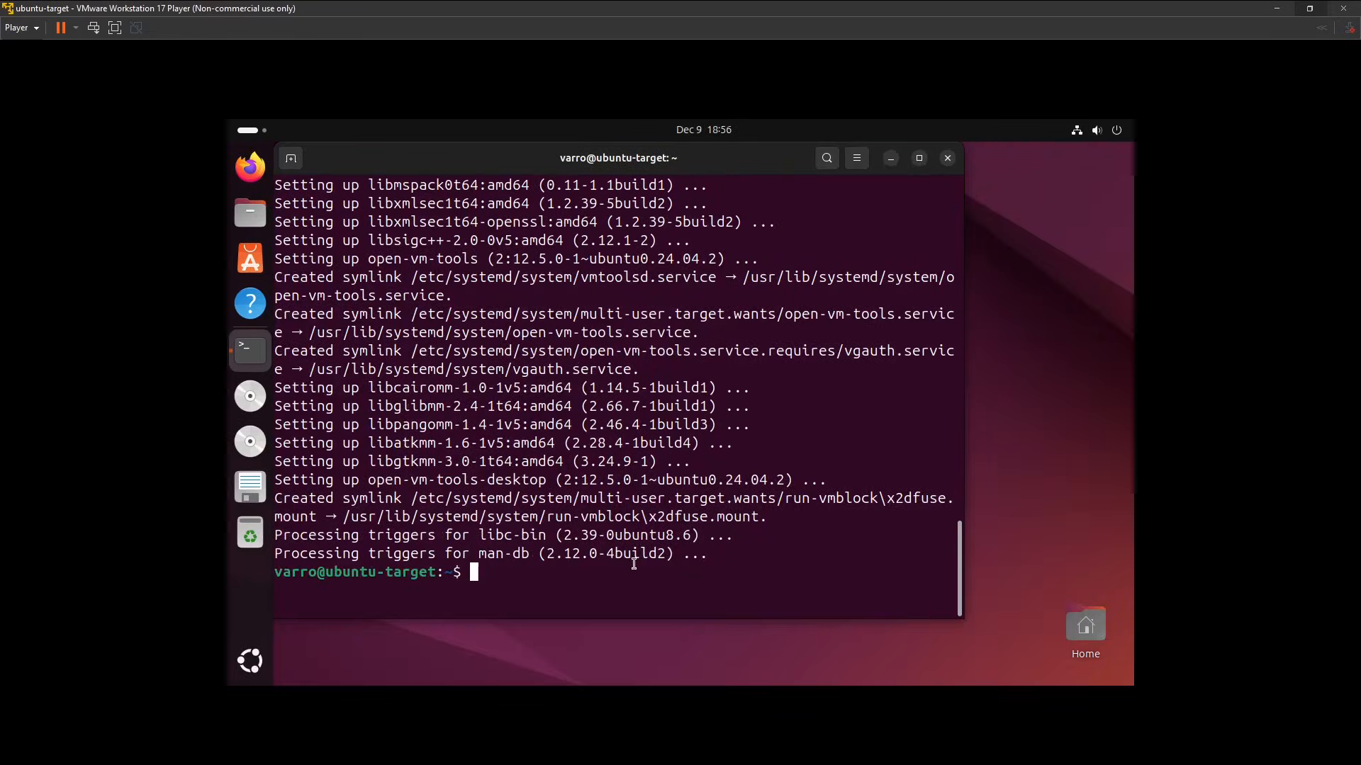
Clear the terminal and install vim by running sudo apt install vim -y.
type("clear")
key("Return")
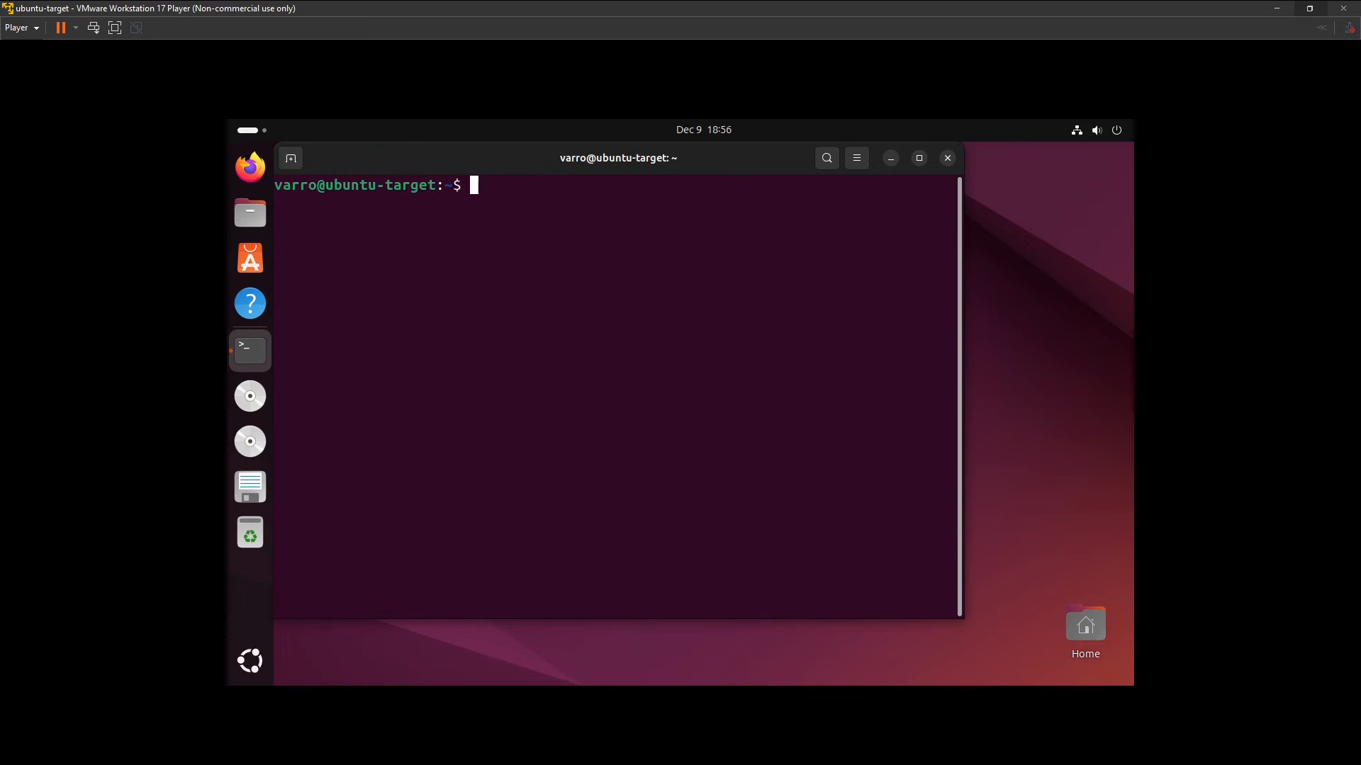
type("sudo apt inst")
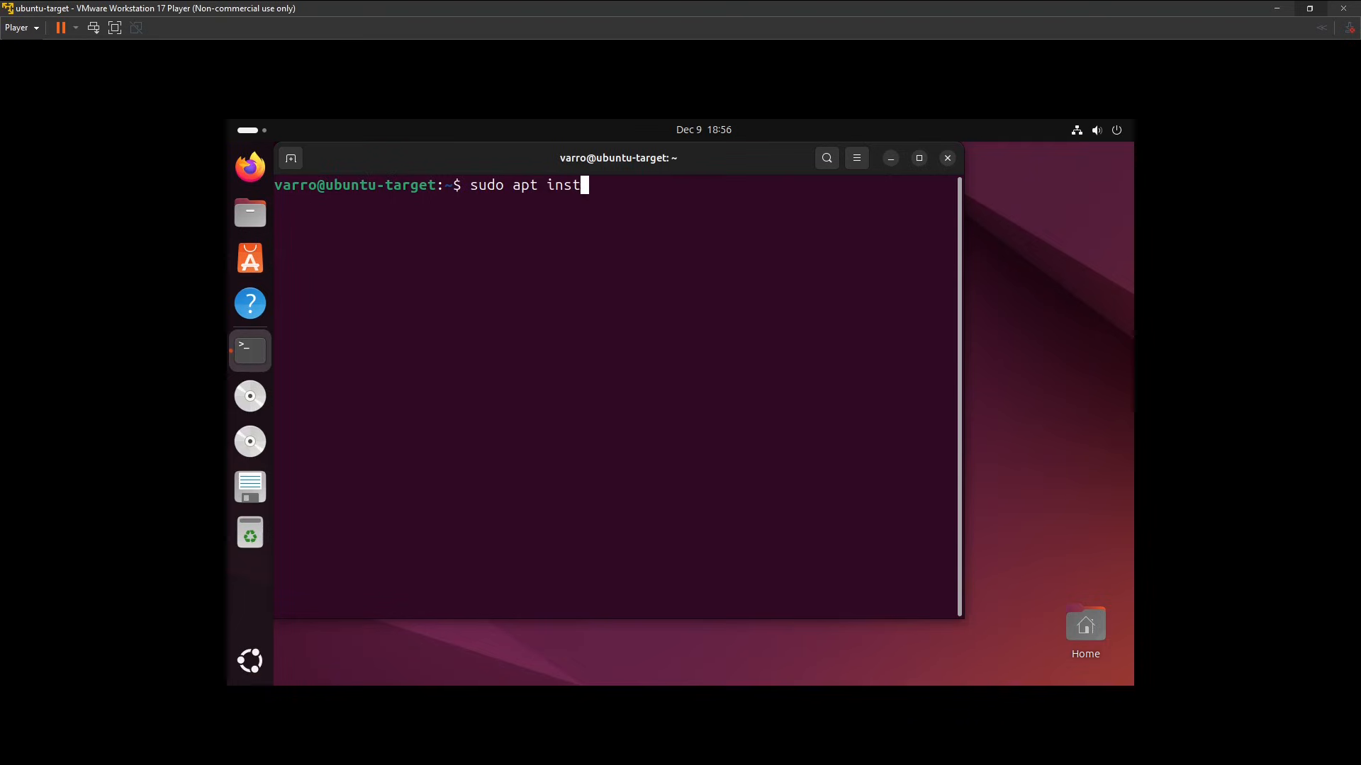
type("all vim -y")
key("Return")
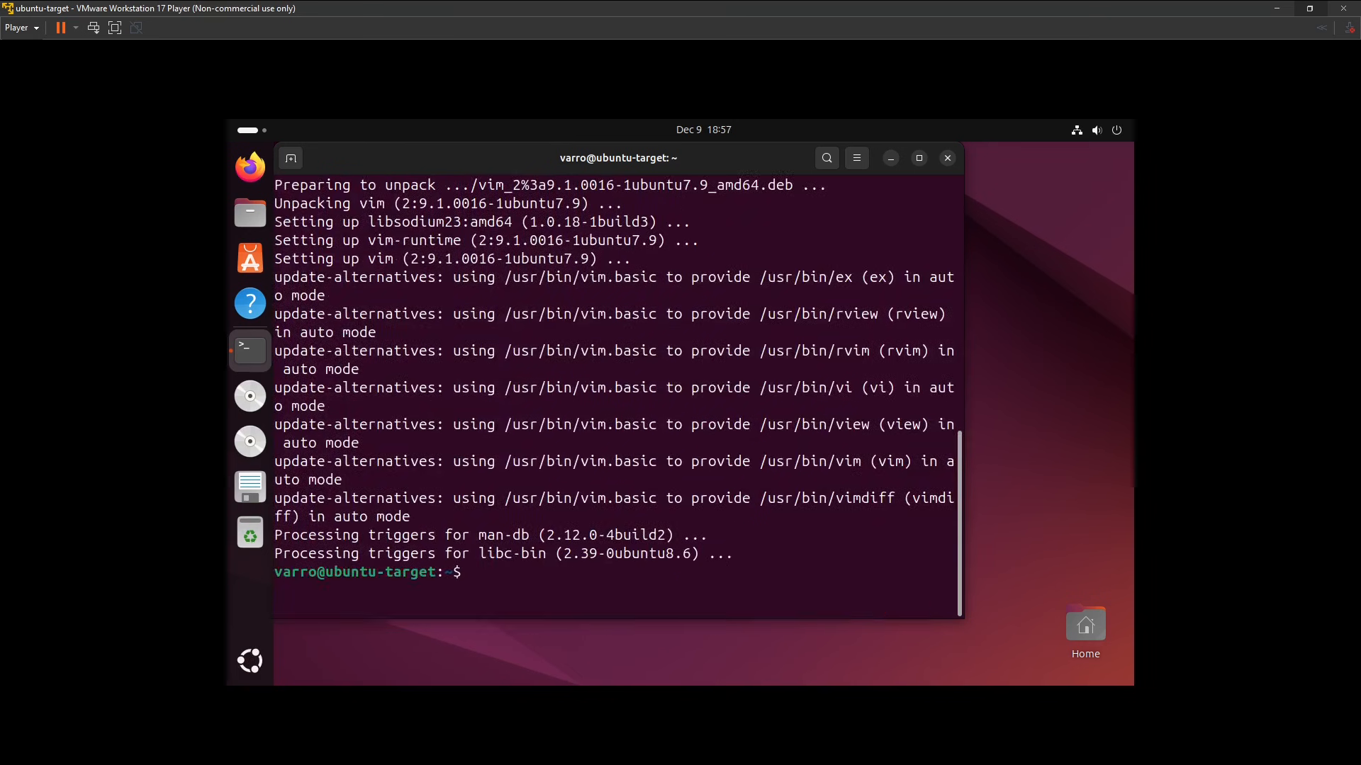
Restart the ubuntu-target virtual machine by running sudo reboot.
type("sudo reboot")
key("Return")
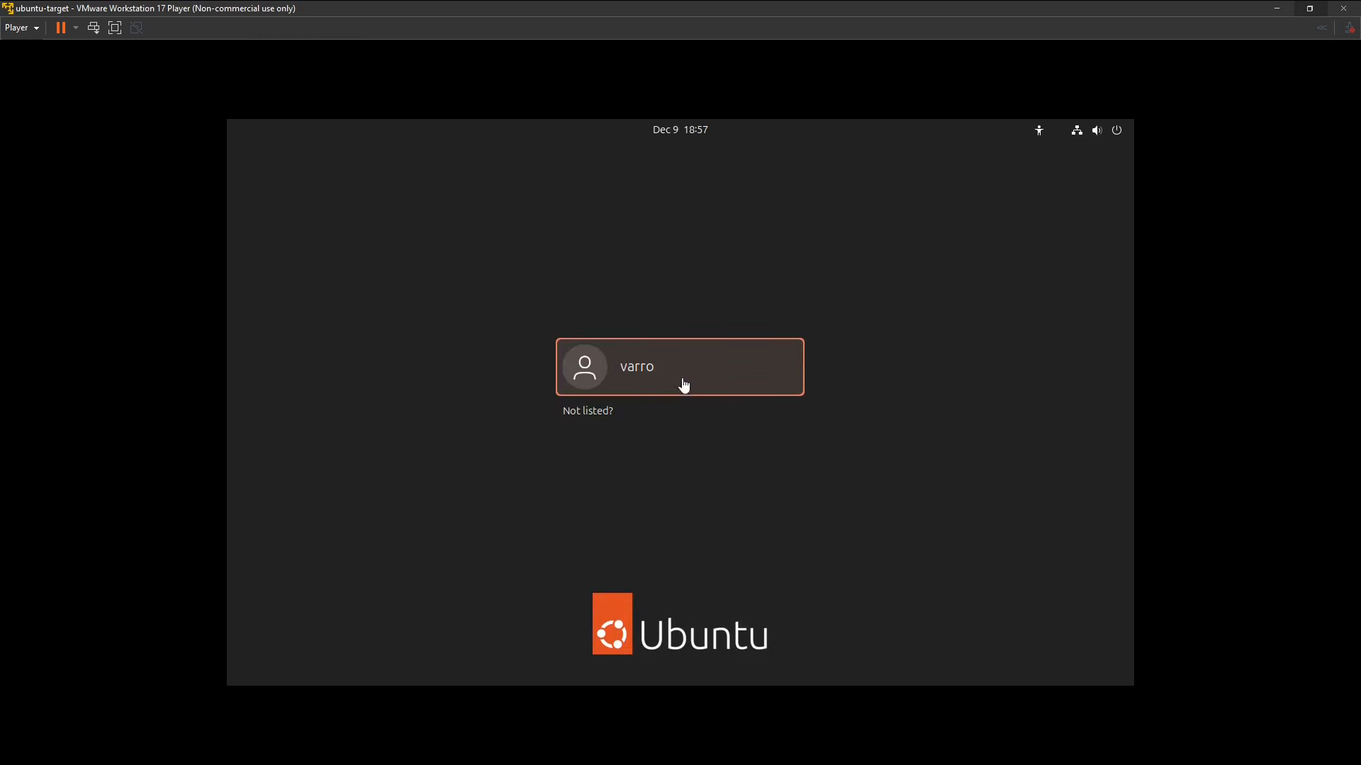
Log back in to the listed user account on ubuntu-target with the account password.
left_click(678, 362)
type("*********")
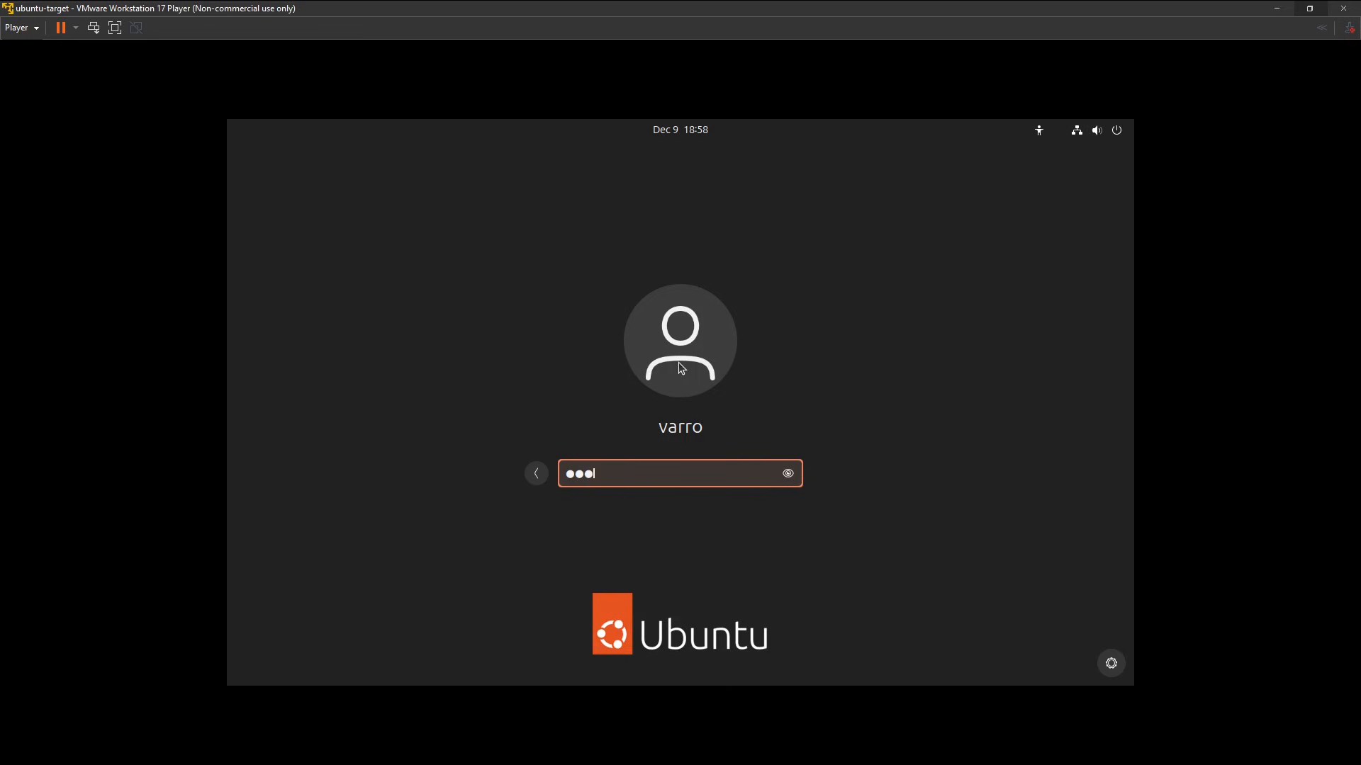
key("Return")
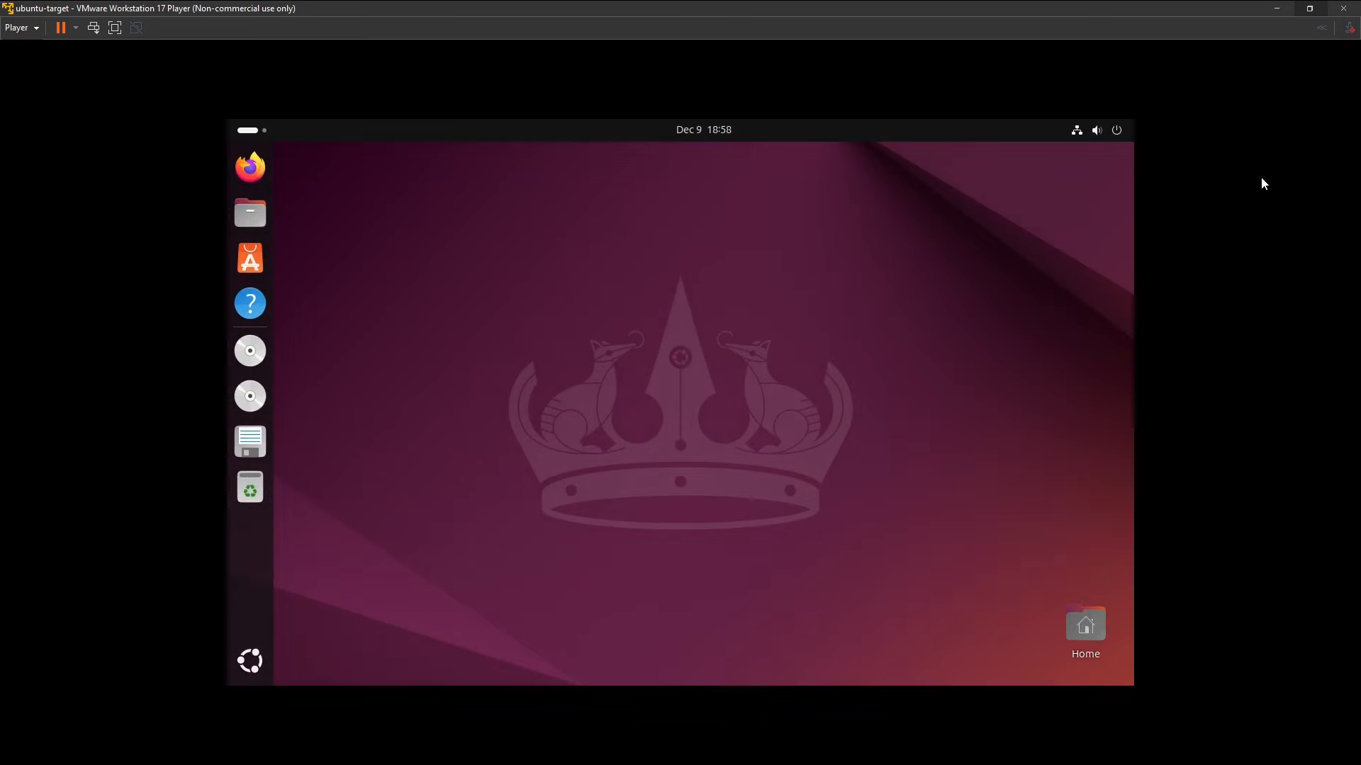
Restore and re-maximize the virtual machine window to refit the desktop, and open Terminal by searching the applications for terminal.
left_click(1311, 7)
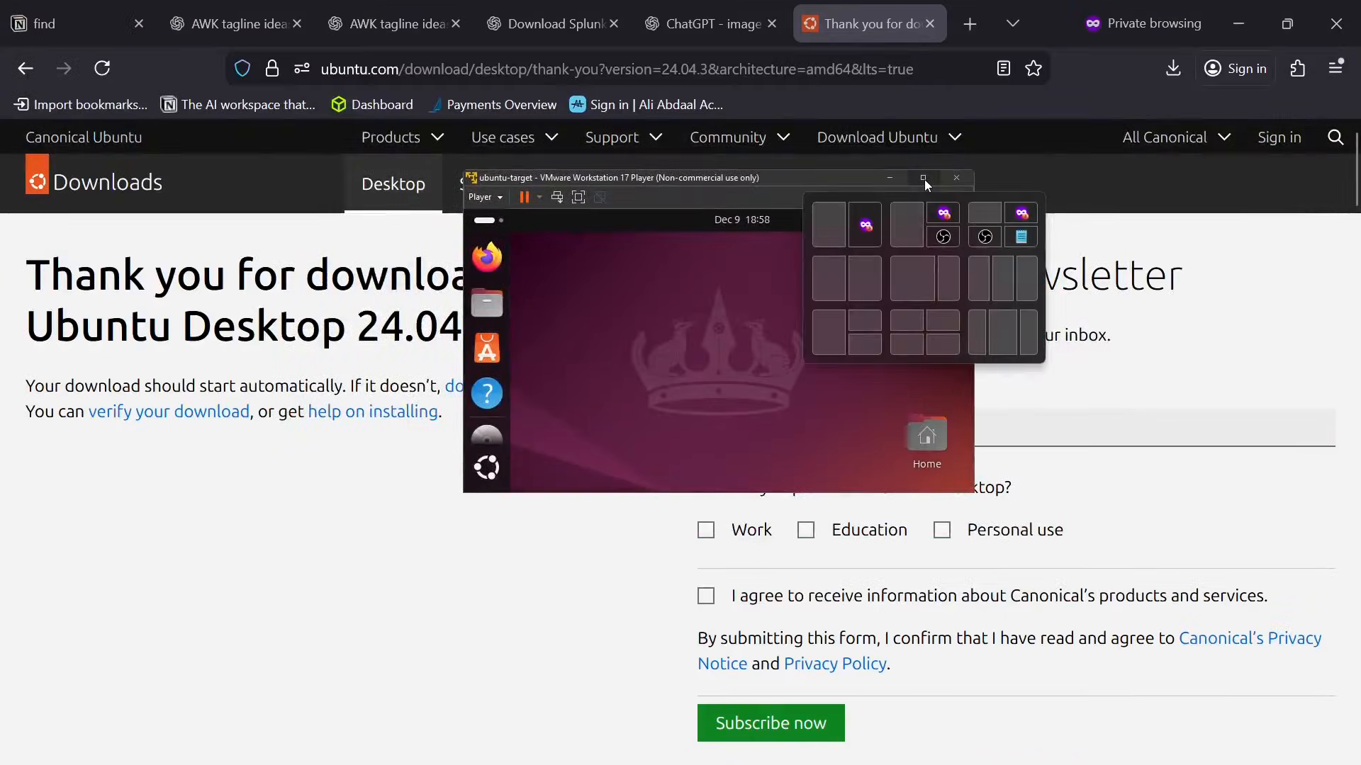
left_click(924, 181)
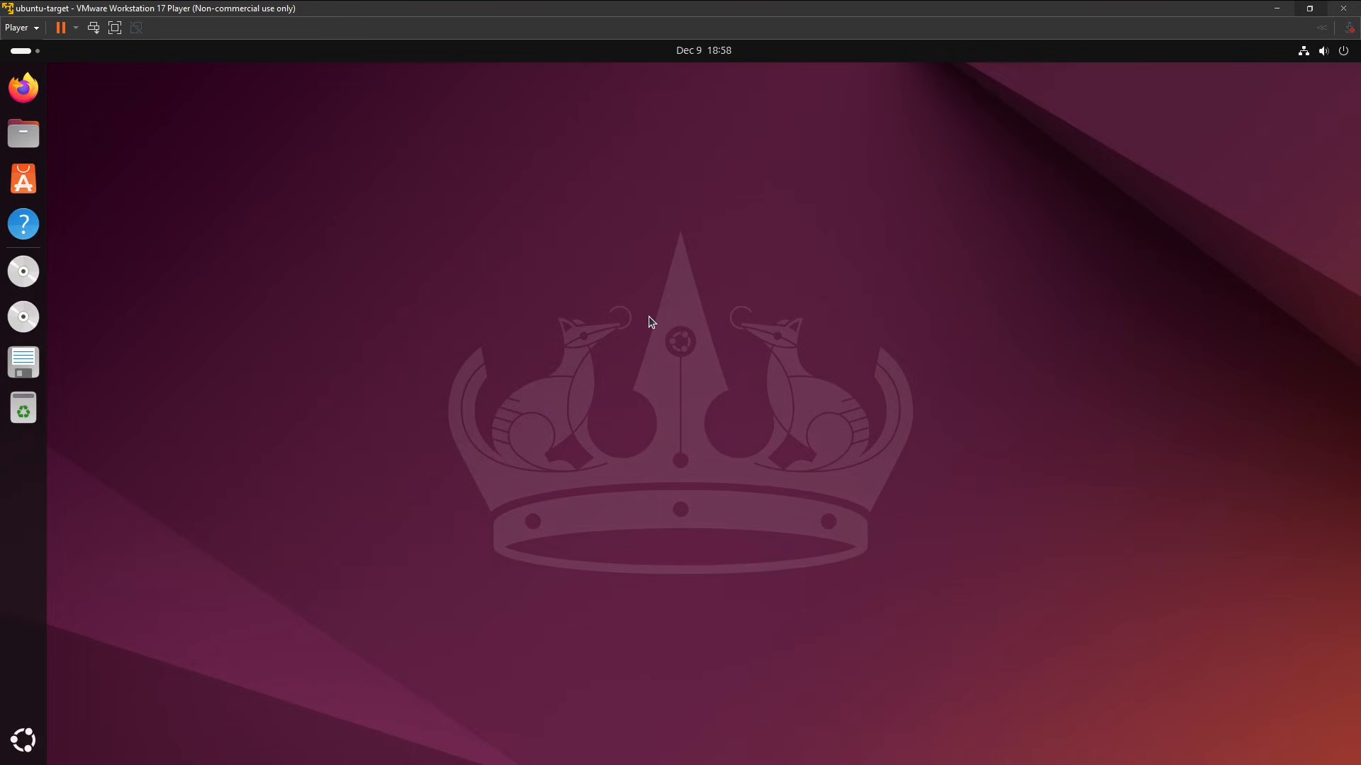
key("super")
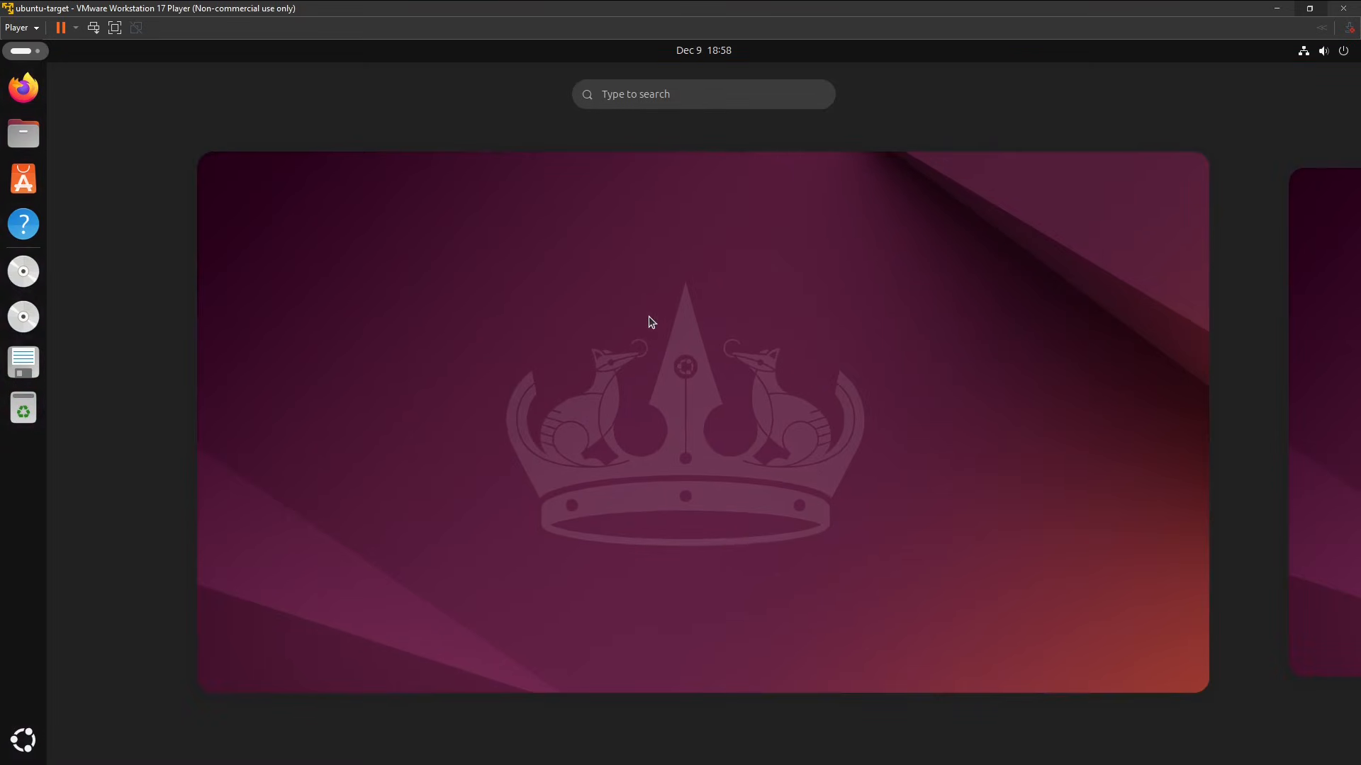
type("terminal")
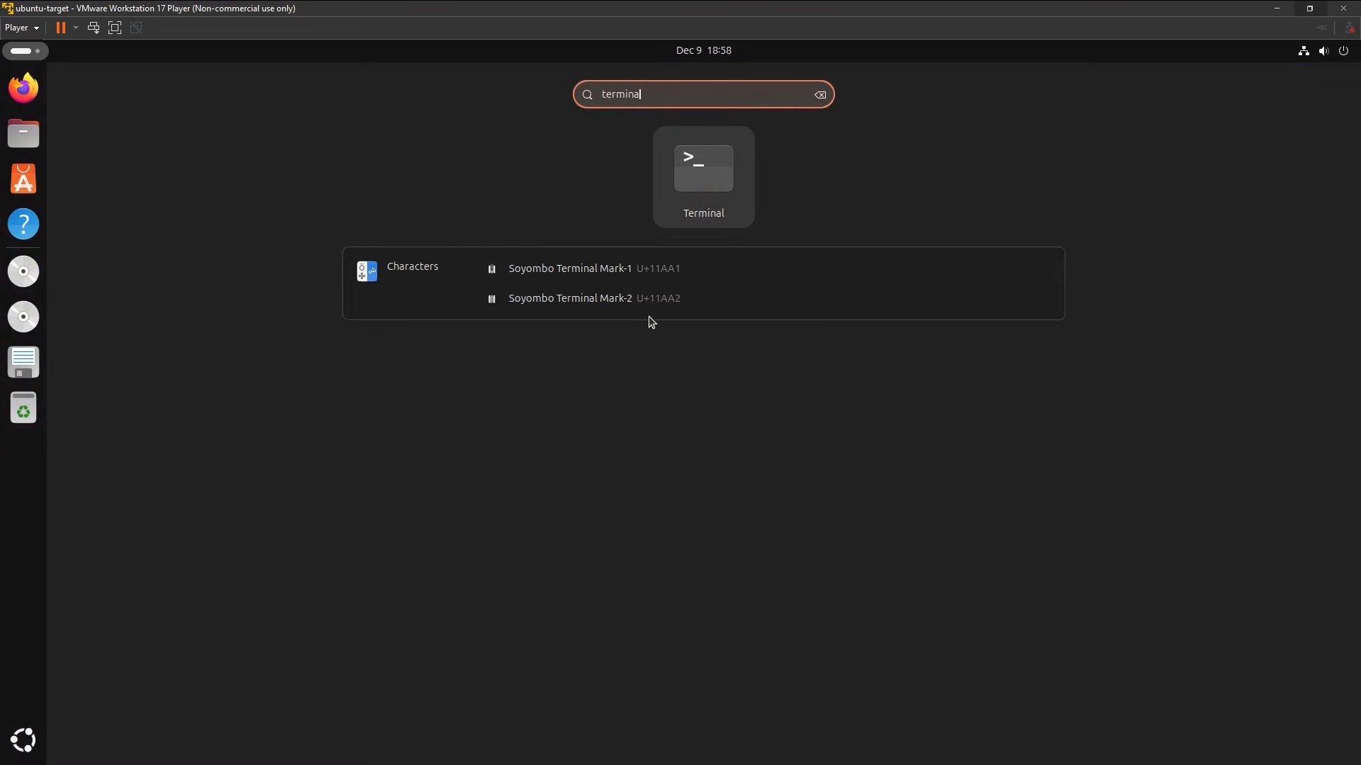
key("Return")
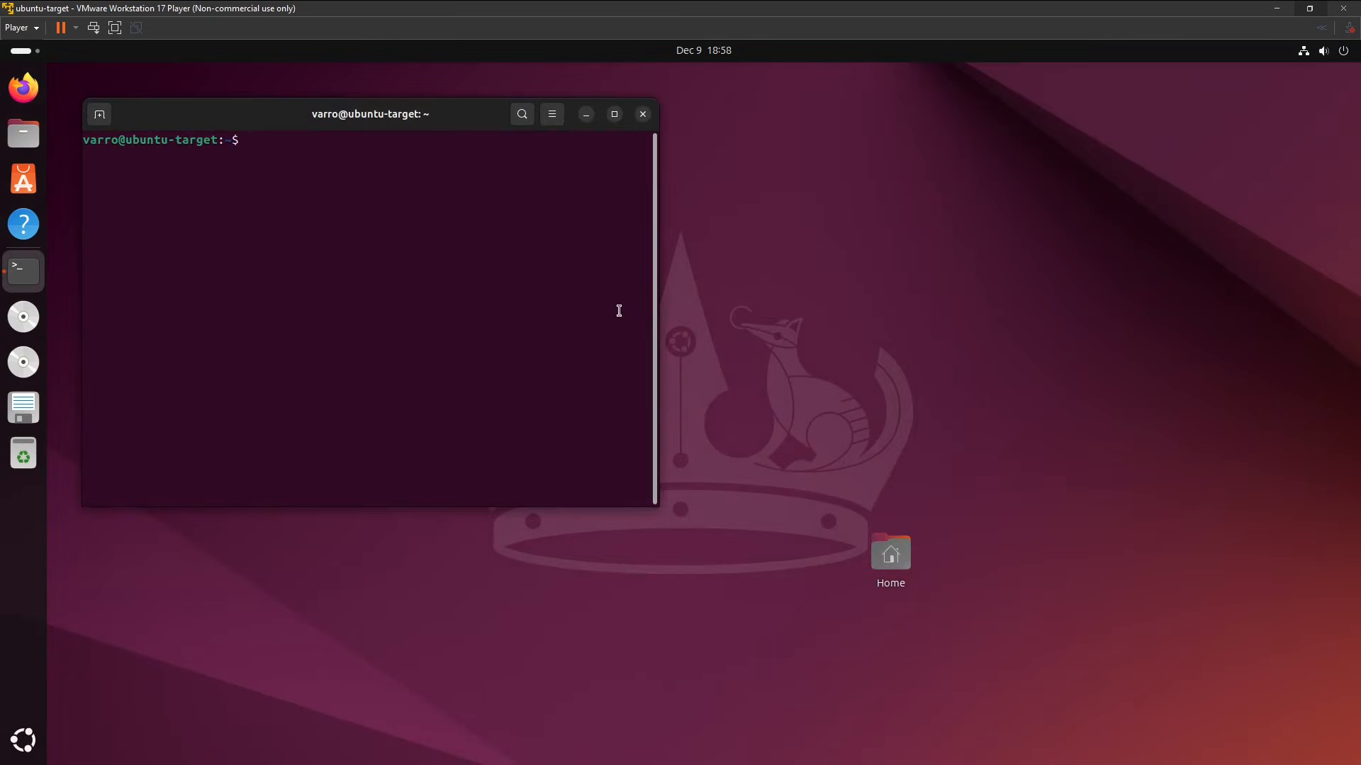
Enlarge the terminal text and open ~/.bashrc in vi.
key("ctrl+plus")
key("ctrl+plus")
key("ctrl+plus")
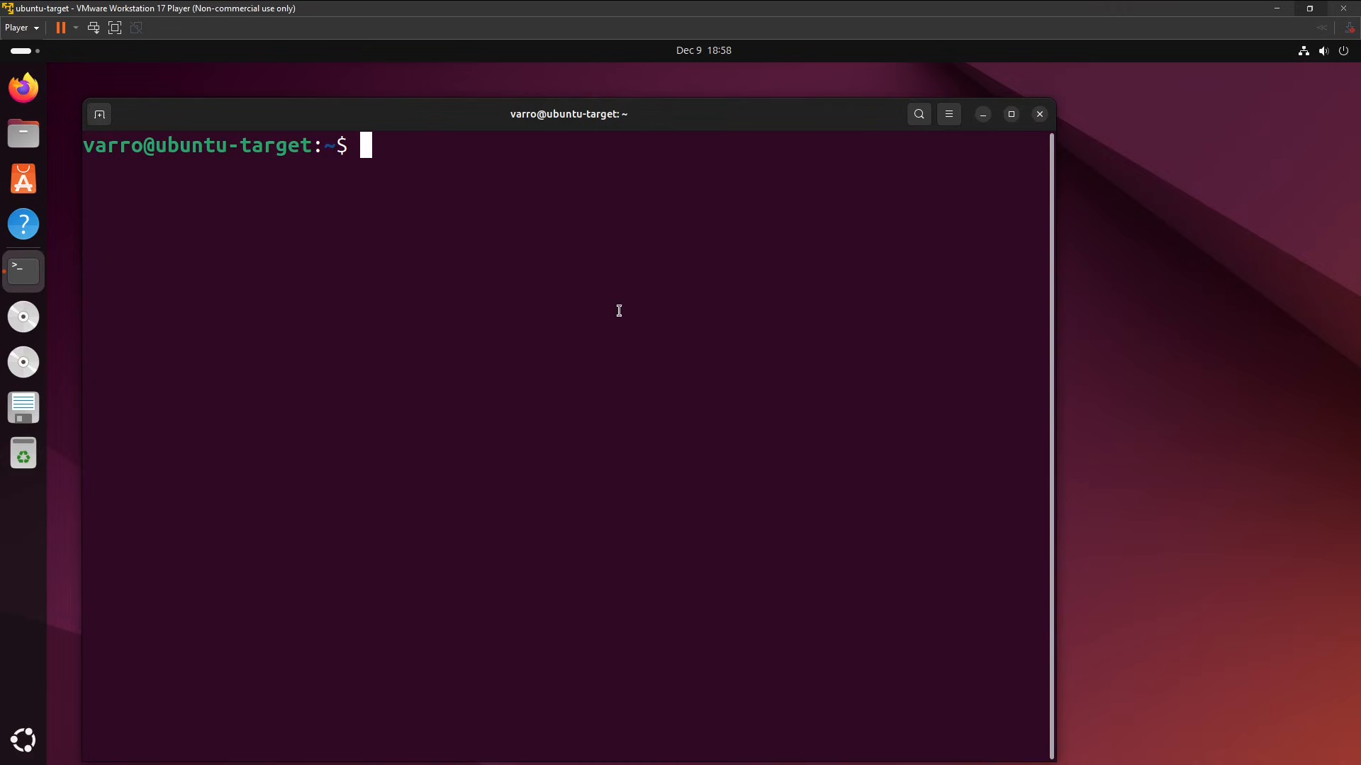
type("vi ~/.bash")
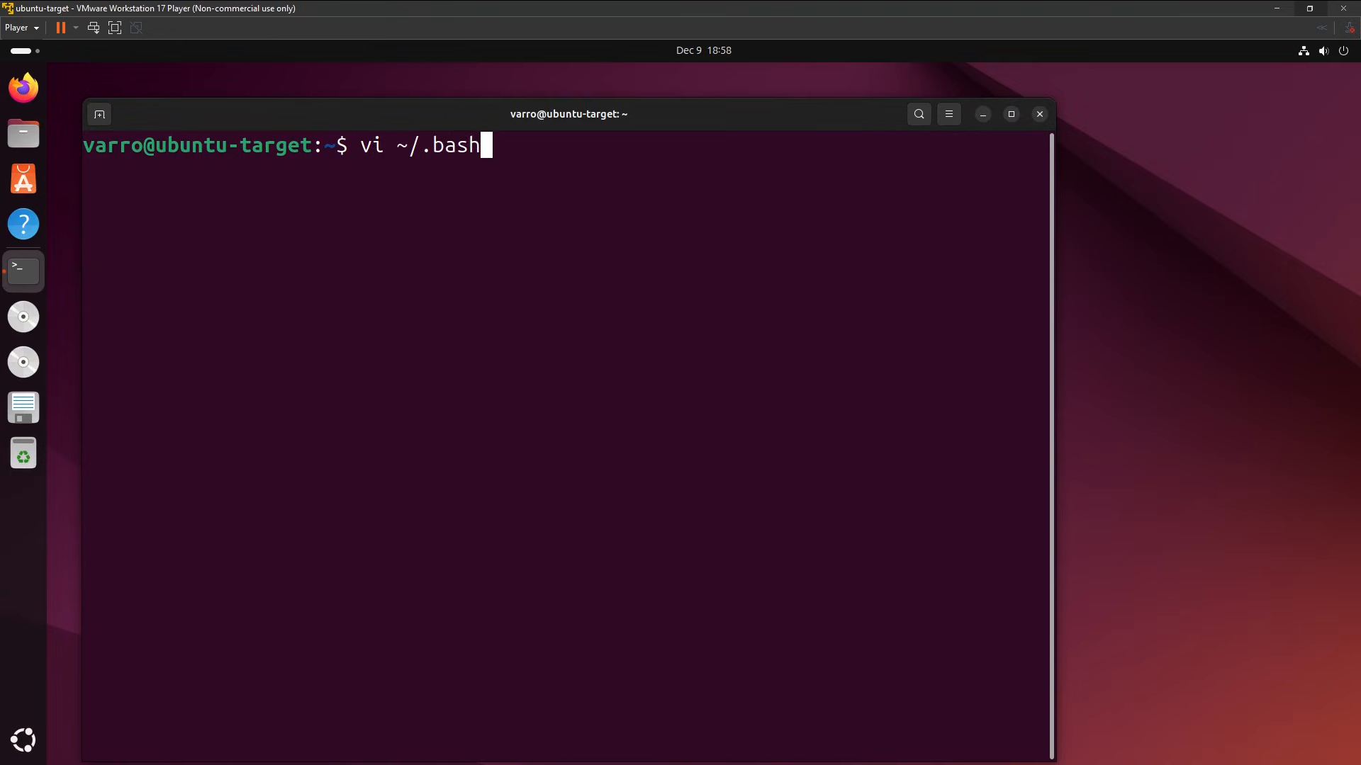
type("rc")
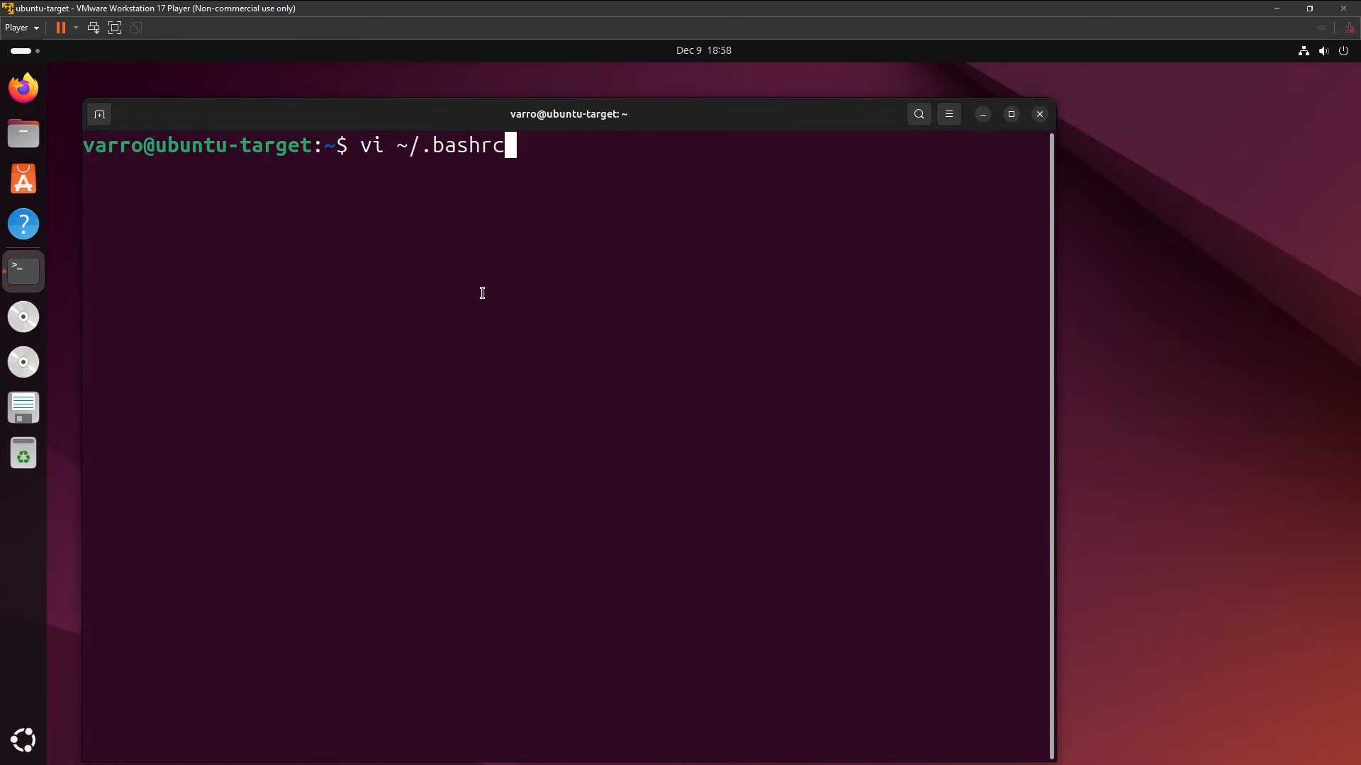
left_click_drag(411, 147, 398, 147)
left_click(583, 172)
key("Return")
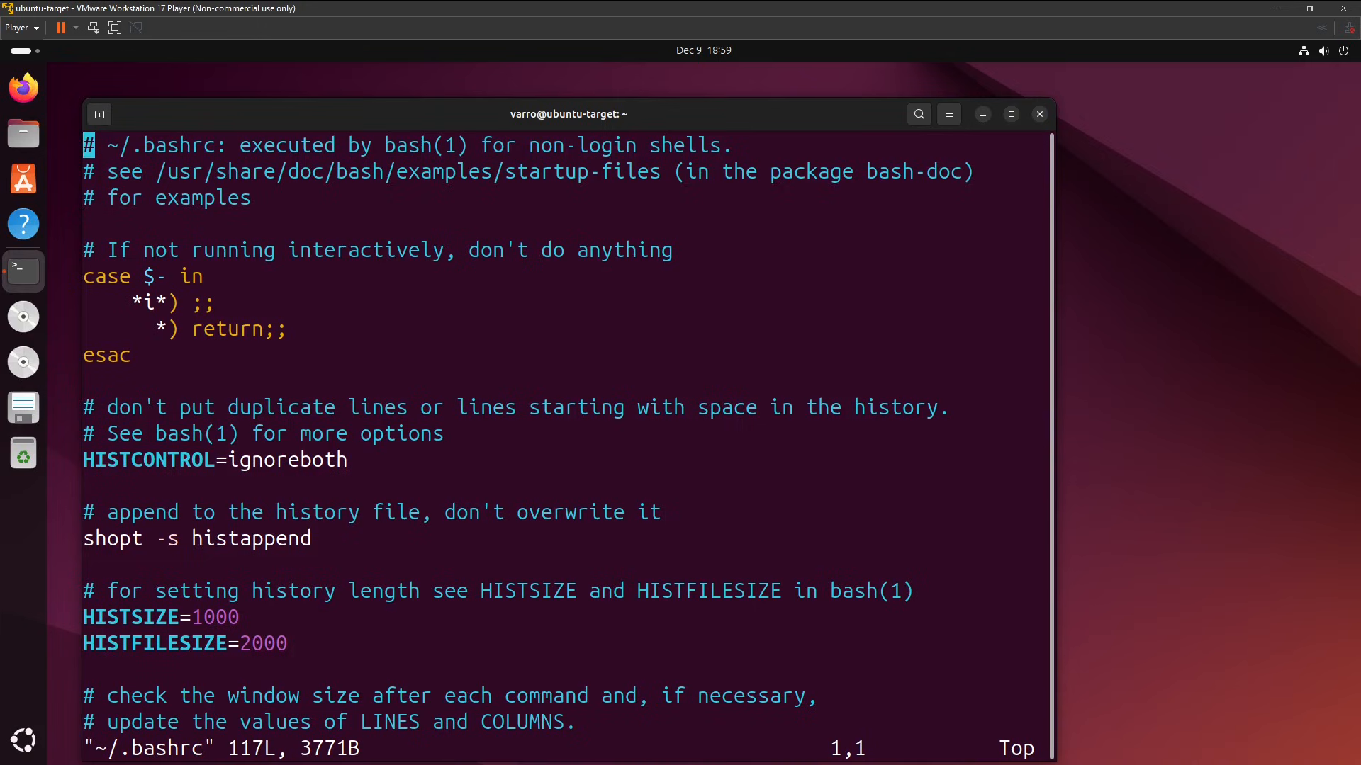
Go to the end of ~/.bashrc and open a new line in insert mode below the final fi.
key("Down")
key("Down")
key("Down")
key("Down")
key("Down")
key("Down")
key("Down")
key("Down")
key("Down")
key("Down")
key("Down")
key("Down")
key("Down")
key("Down")
key("Down")
key("Down")
key("Down")
key("Down")
key("Down")
key("Down")
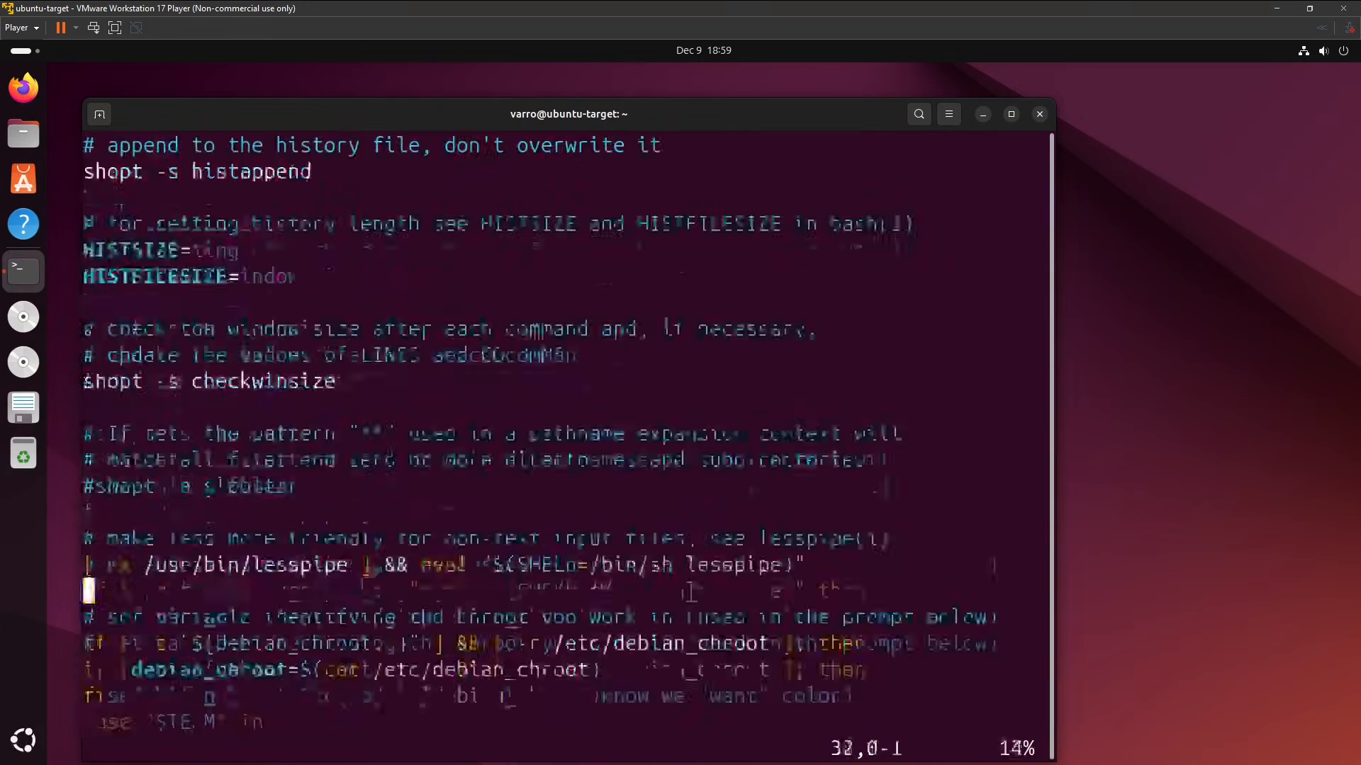
key("Down")
key("Down")
key("Down")
key("Down")
key("Down")
key("Down")
key("Down")
key("Down")
key("Down")
key("Down")
key("Down")
key("Down")
key("Down")
key("Down")
key("Down")
key("Down")
key("Down")
key("Down")
key("Down")
key("Down")
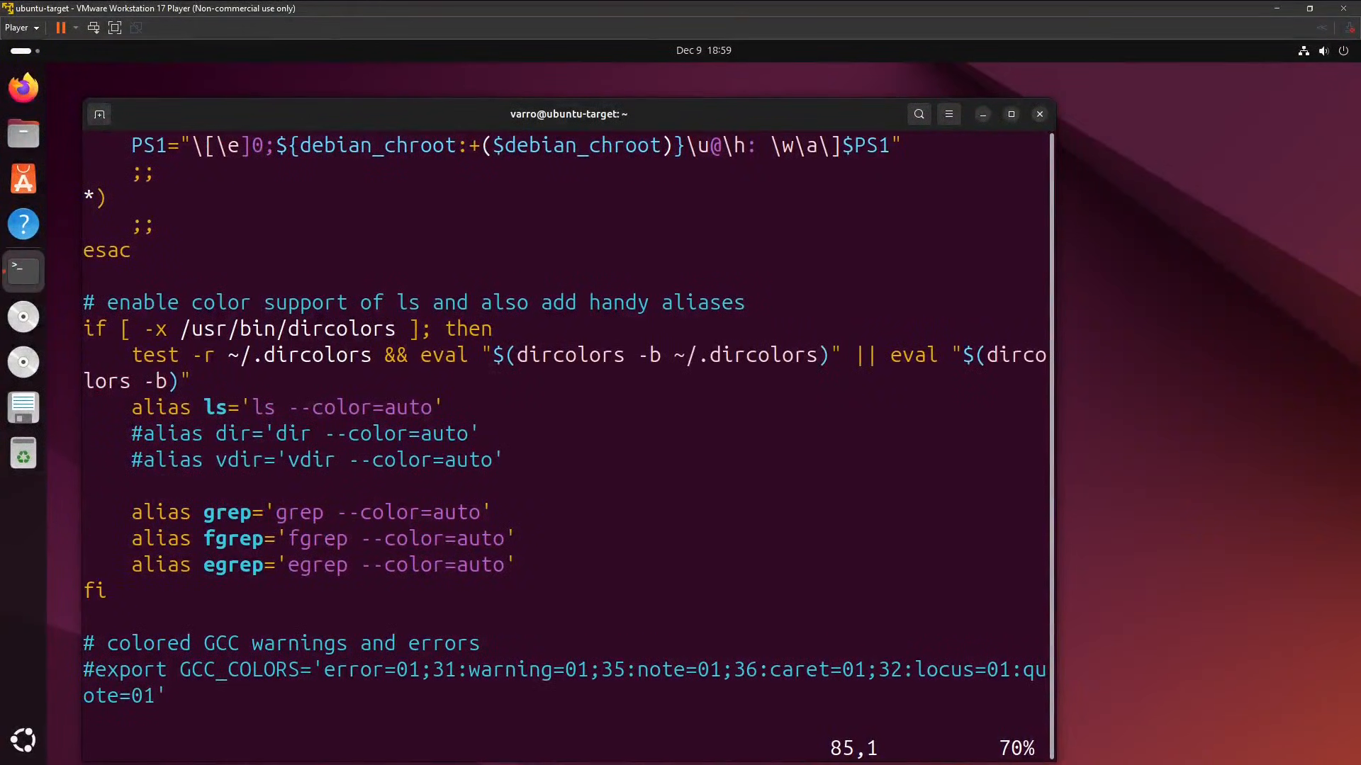
key("shift+g")
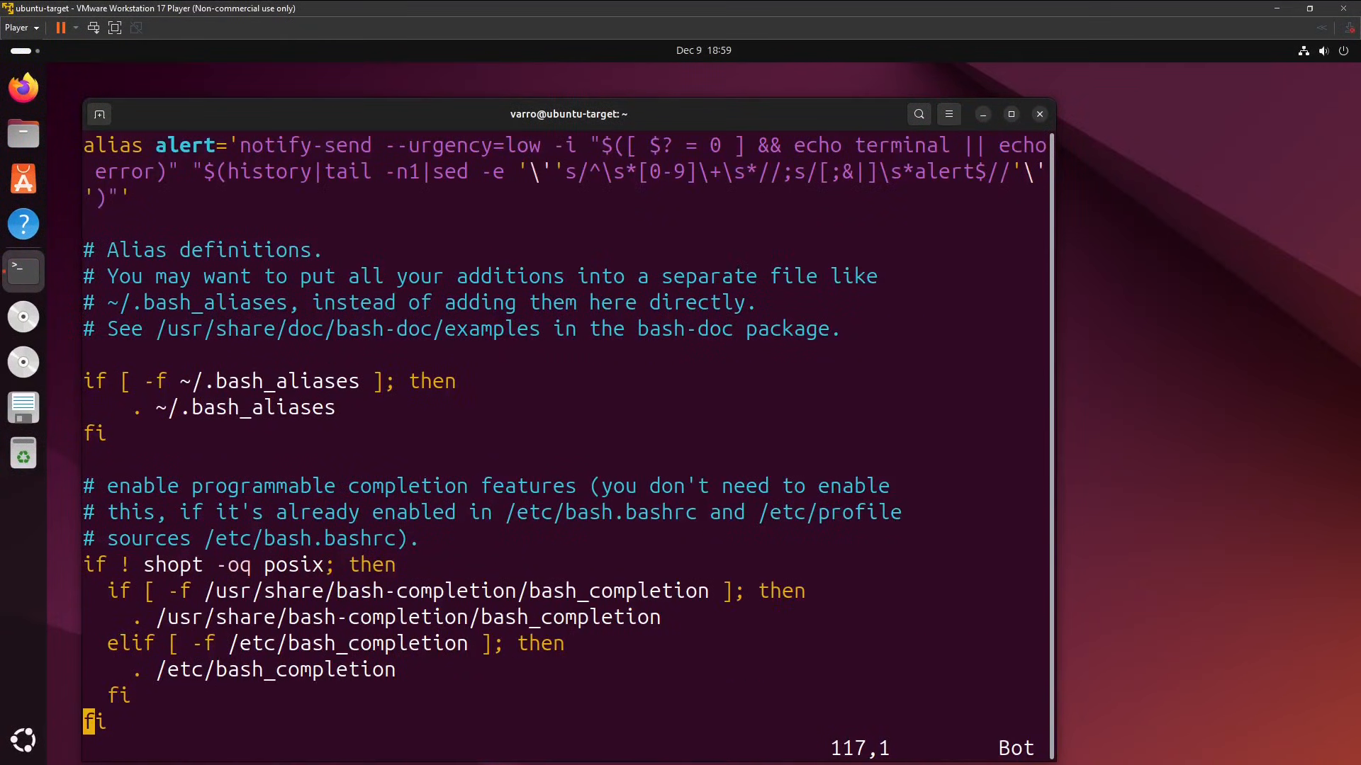
key("o")
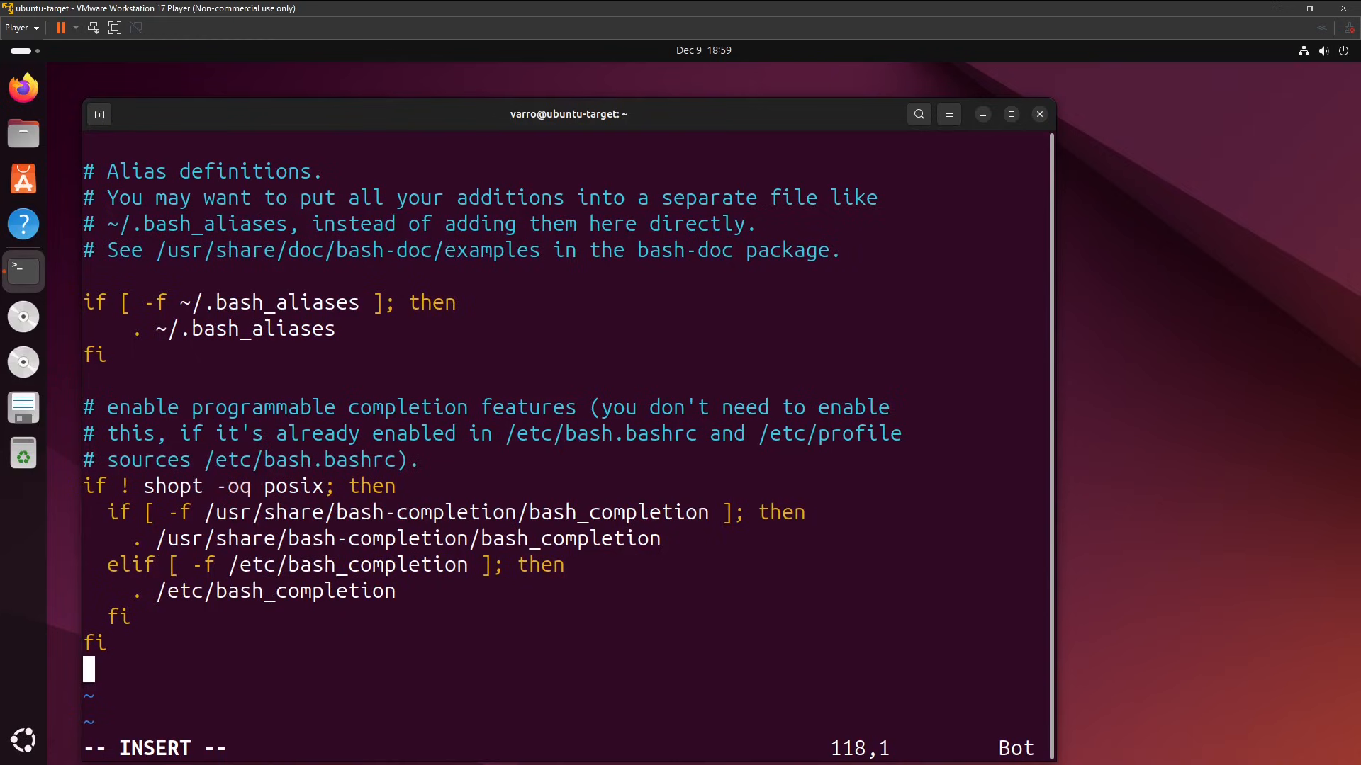
left_click(378, 283)
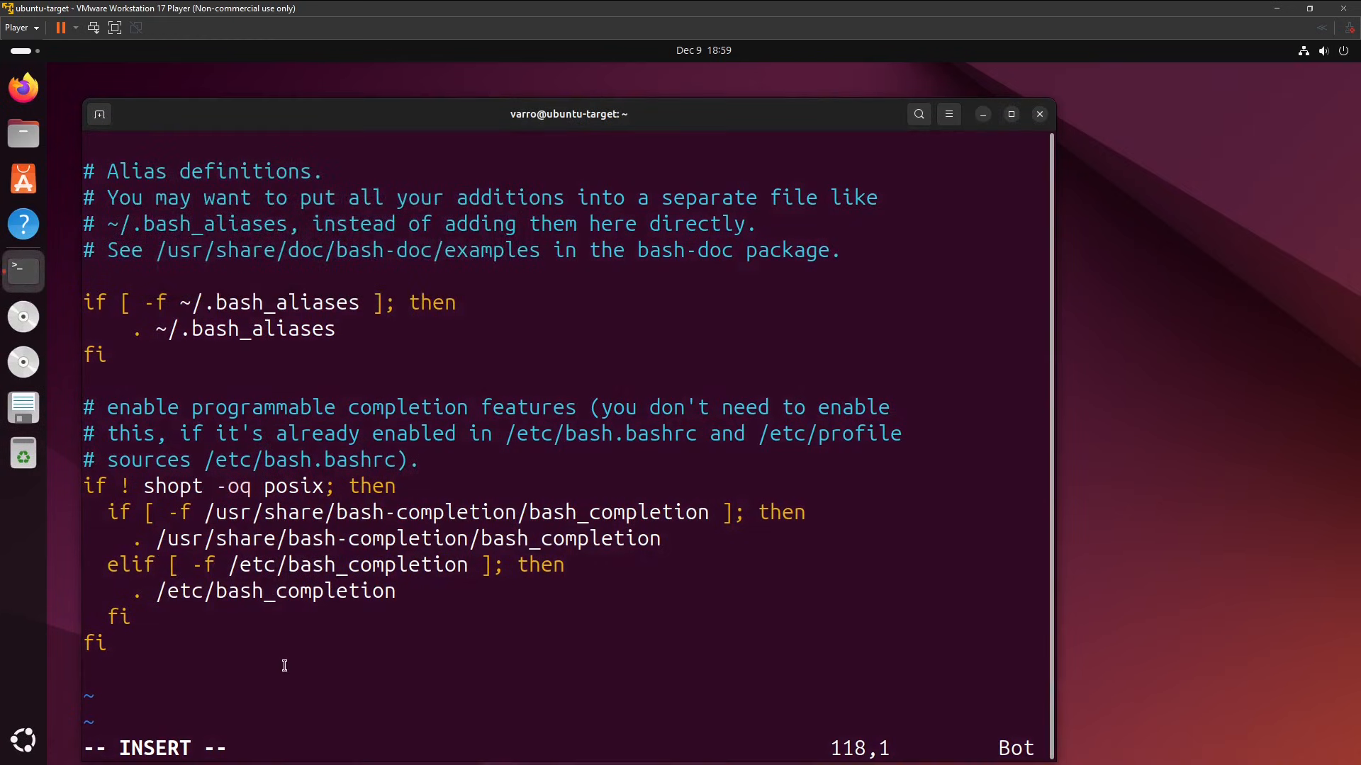
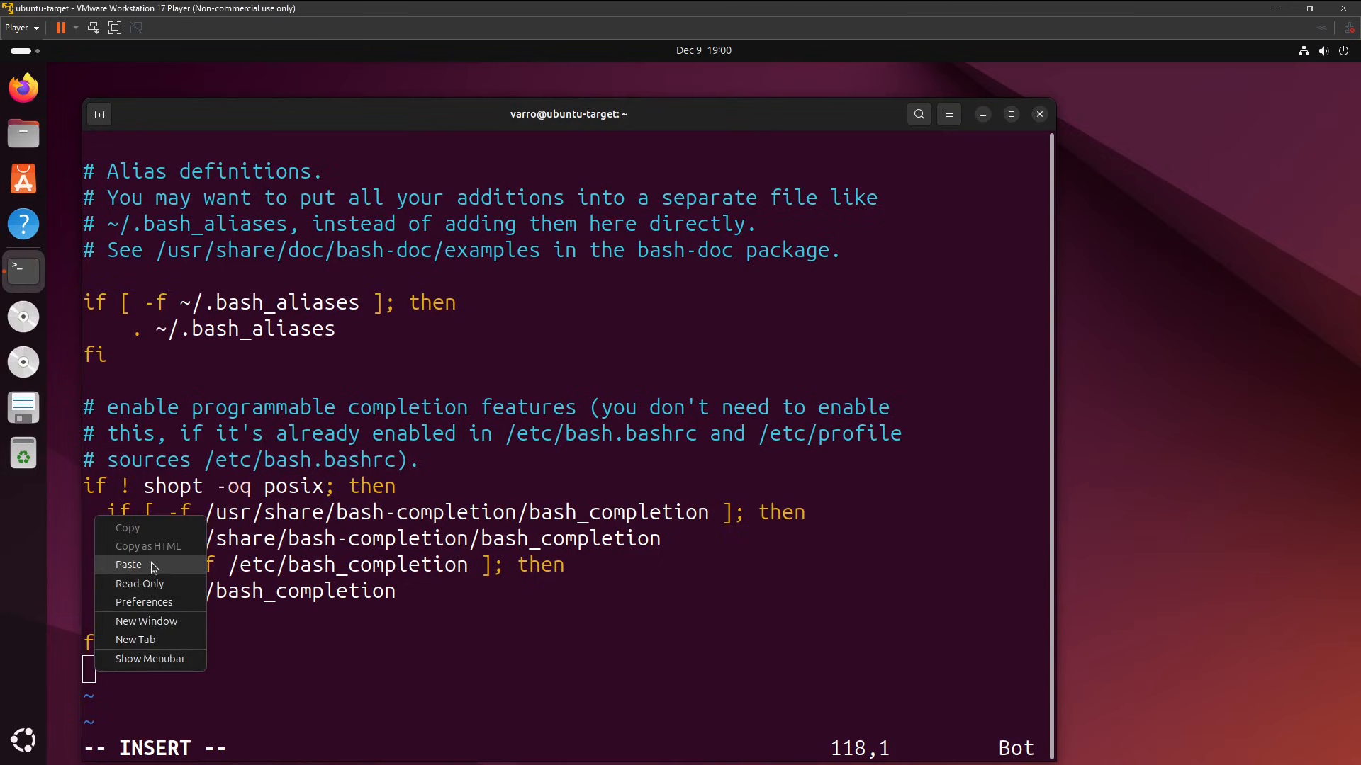
Paste the copied PS1 prompt definition below the final fi in ~/.bashrc, and save the file and quit vi.
left_click(154, 567)
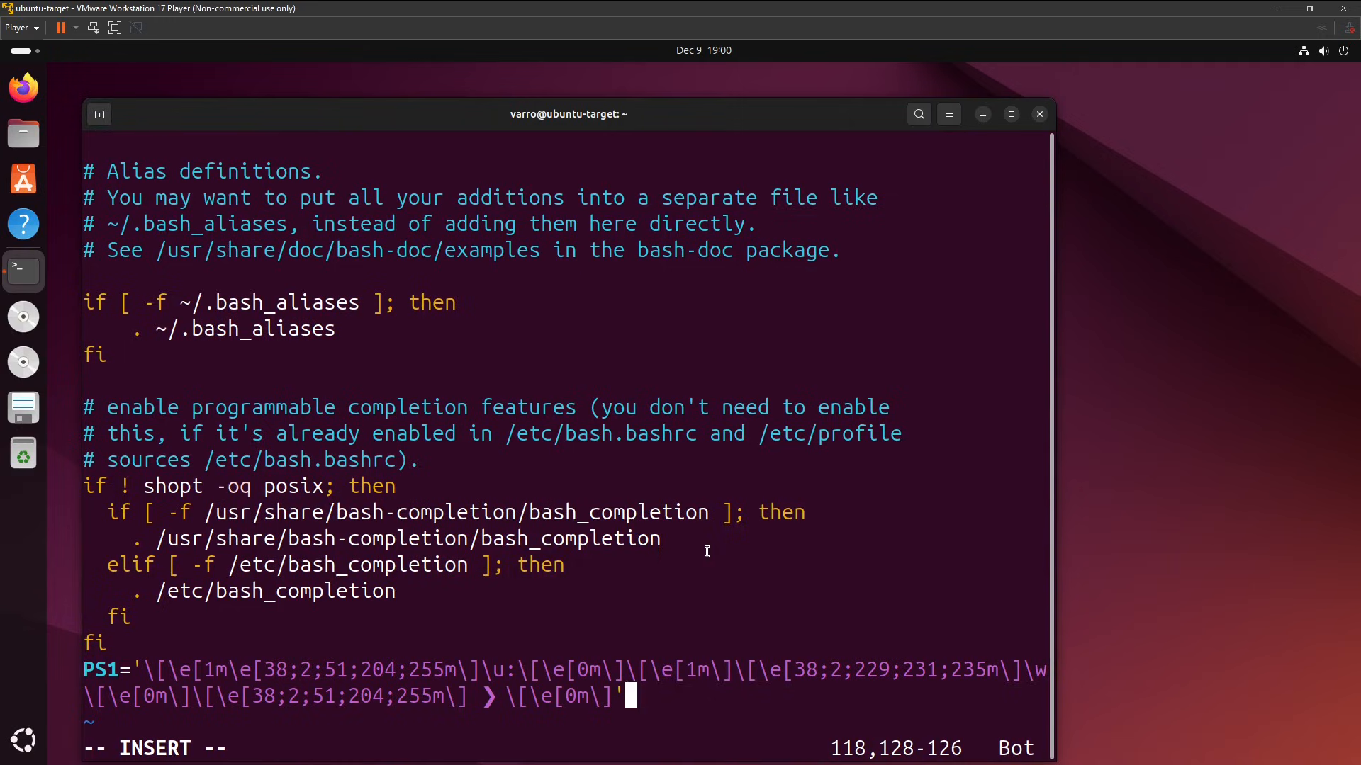
key("Escape")
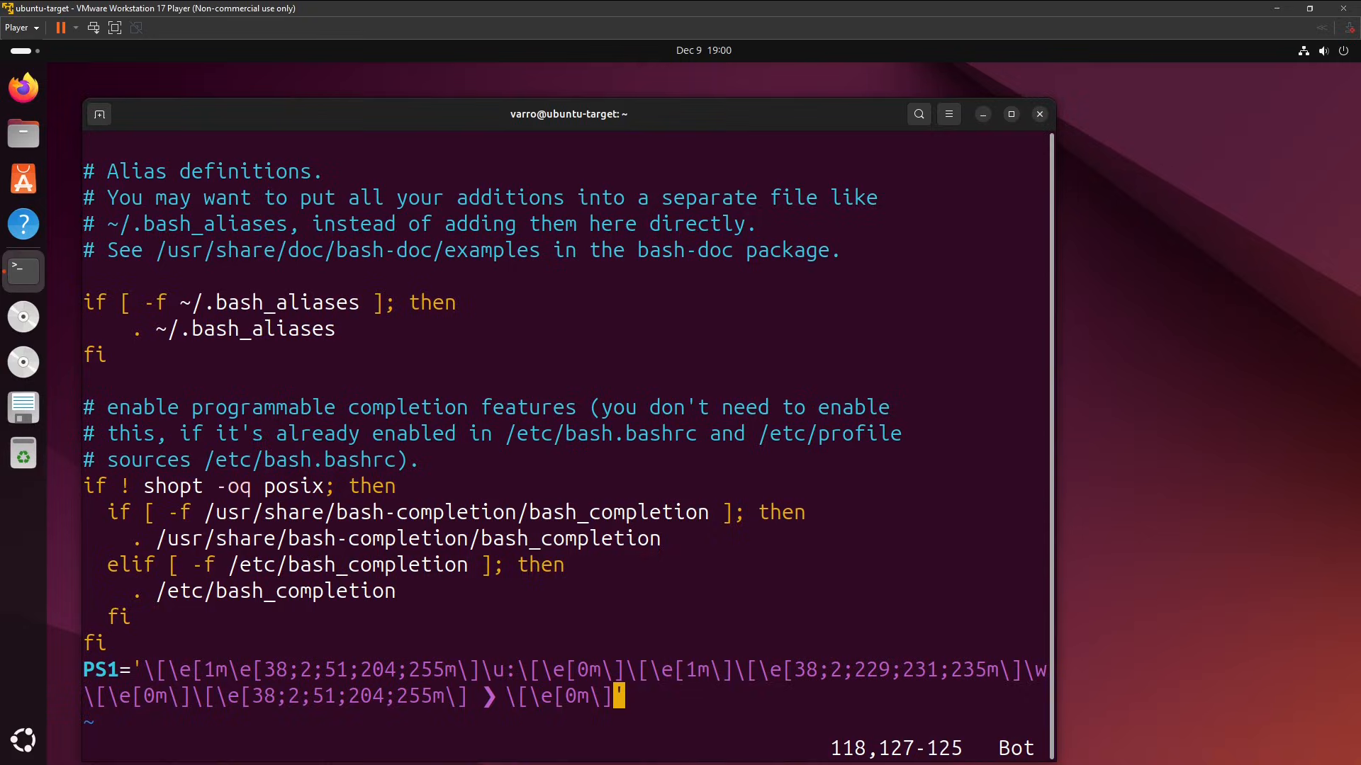
key("shift+z")
key("shift+z")
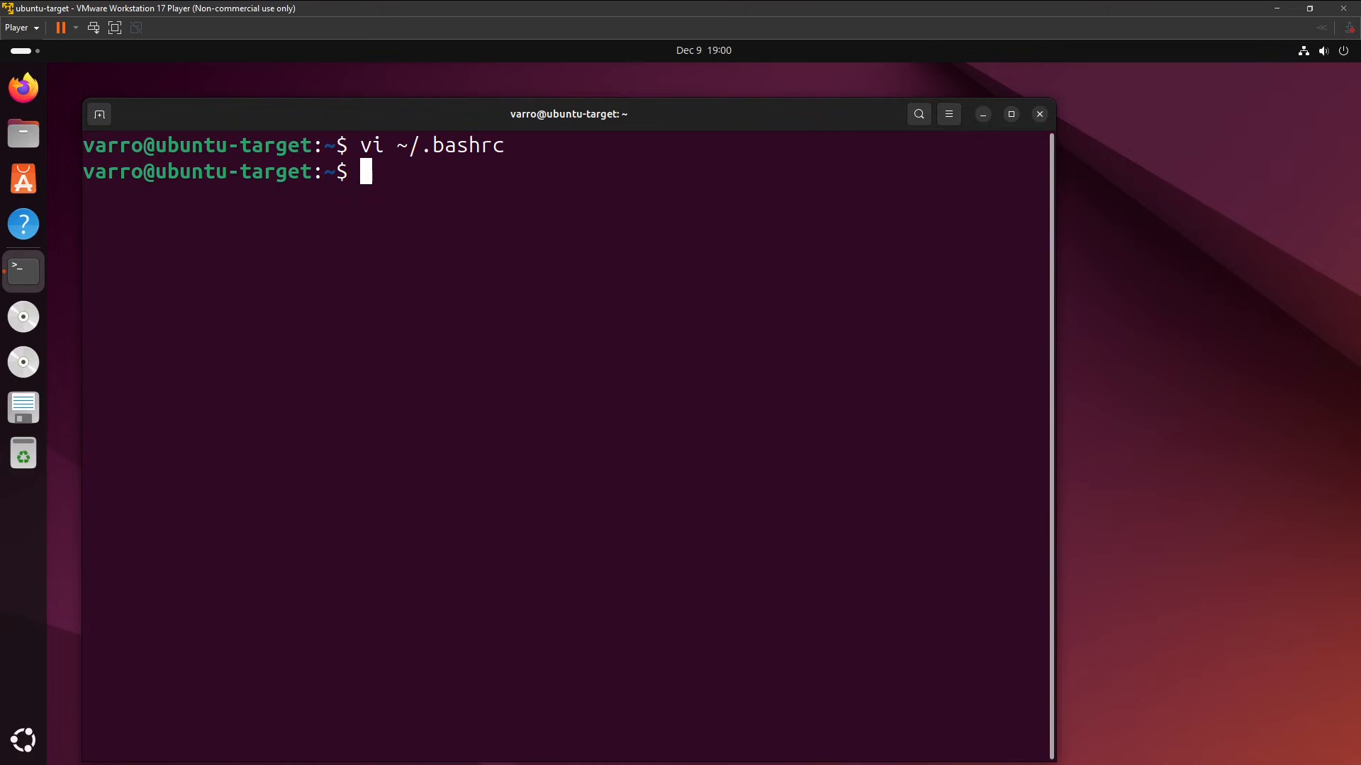
Reload the shell configuration by running source ~/.bashrc.
type("source ")
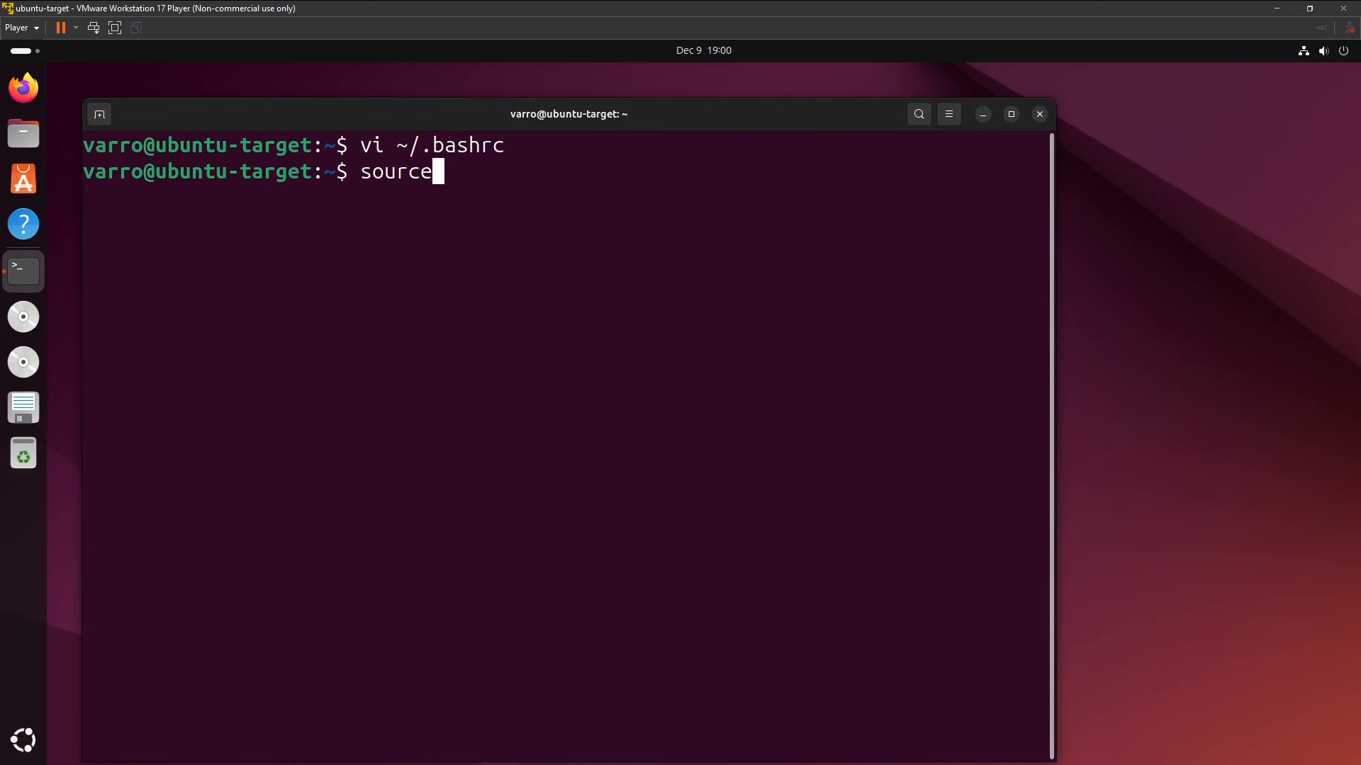
type("~/.bashrc")
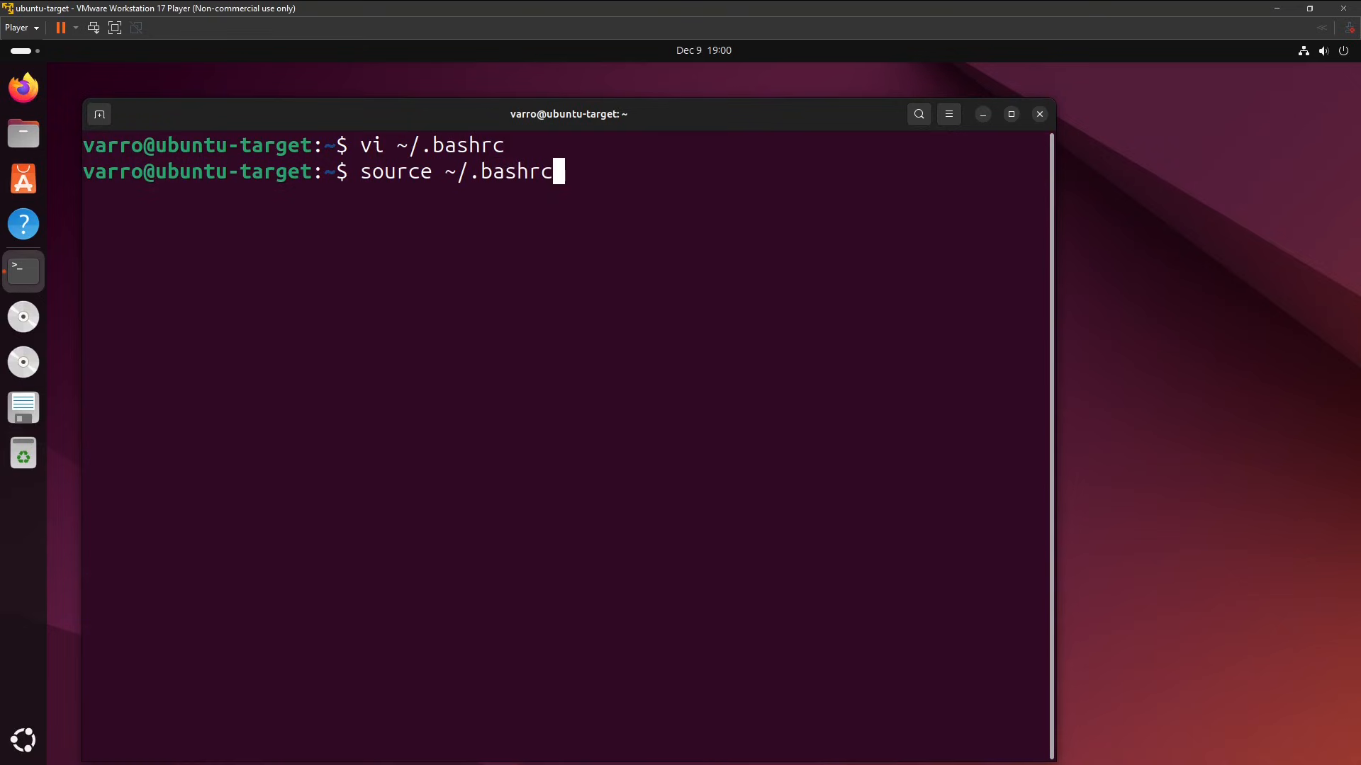
key("Return")
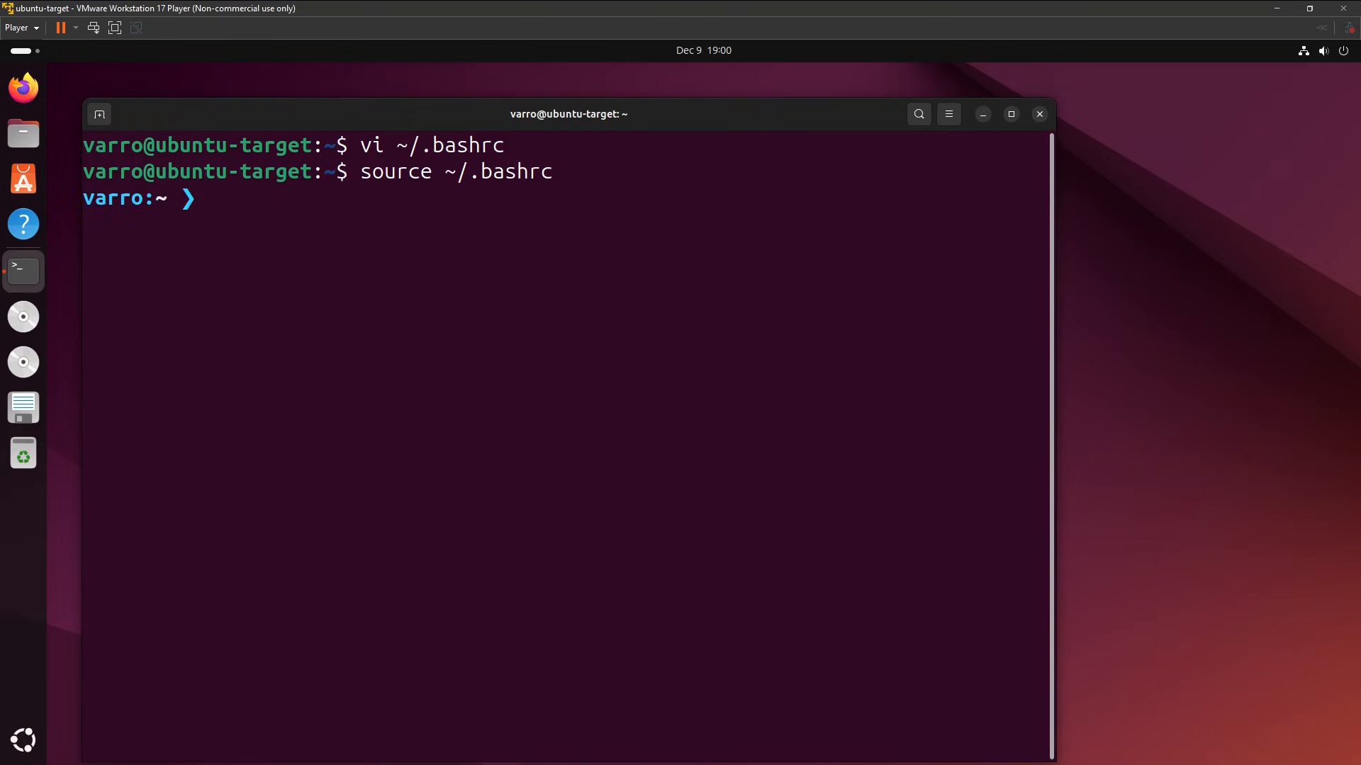
Clear the terminal with the clear command and enlarge its text.
type("clear")
key("Return")
key("ctrl+plus")
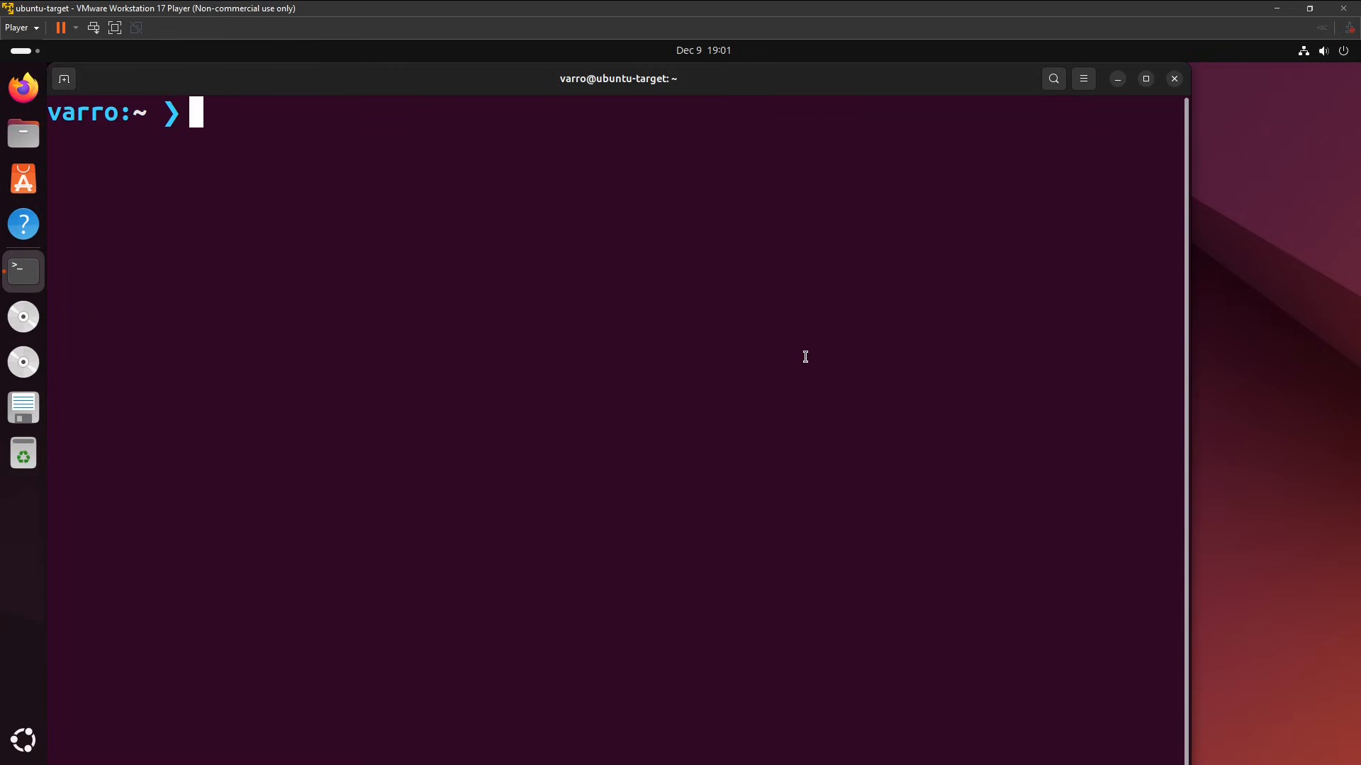
Open ~/.vimrc in vi.
type("~ ❯ vi ")
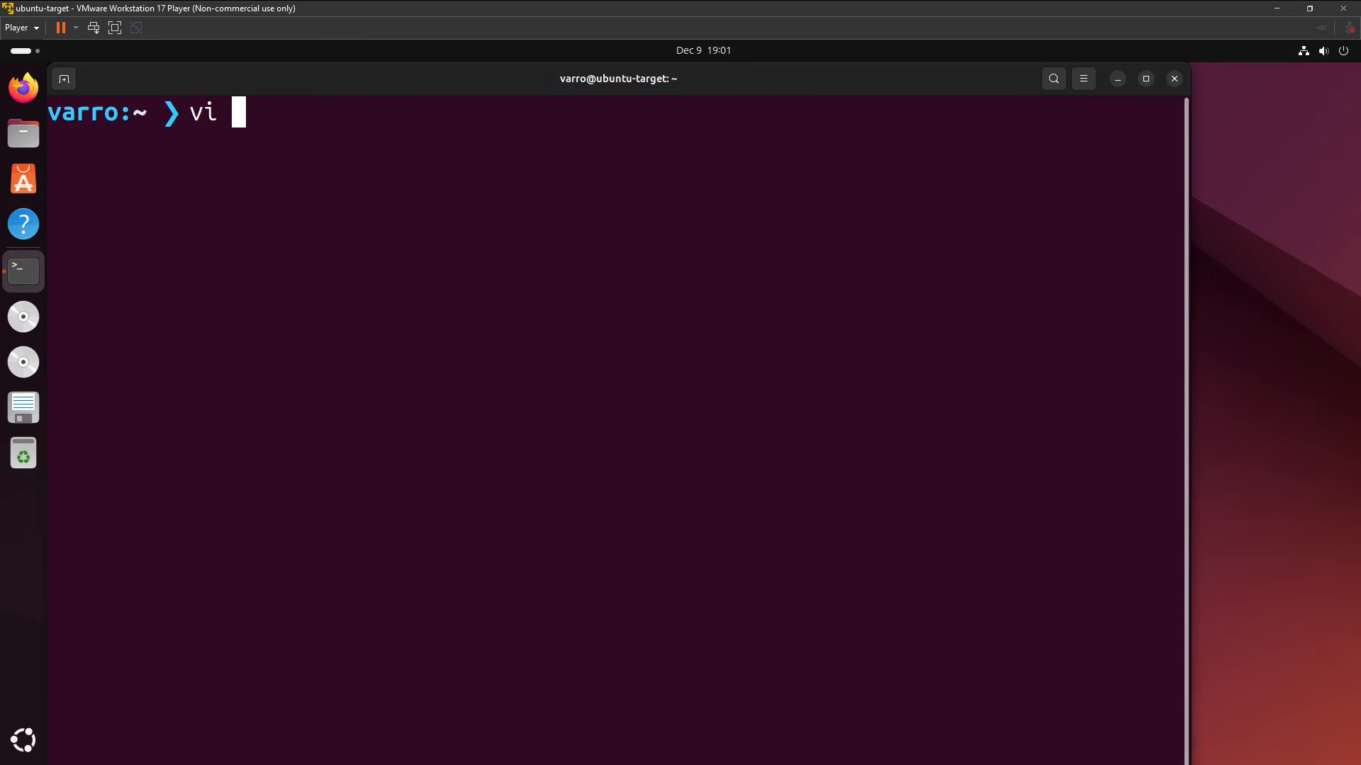
type("~/.vimrc")
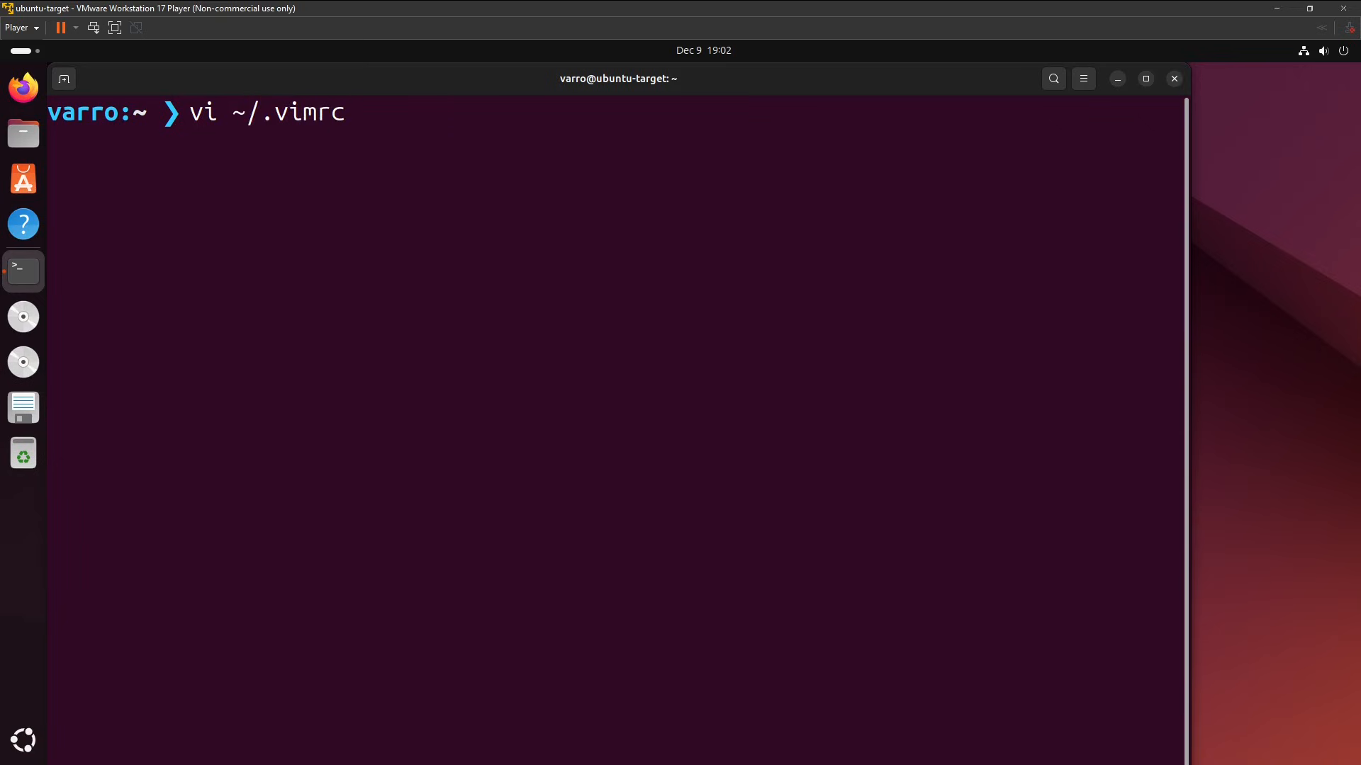
key("Return")
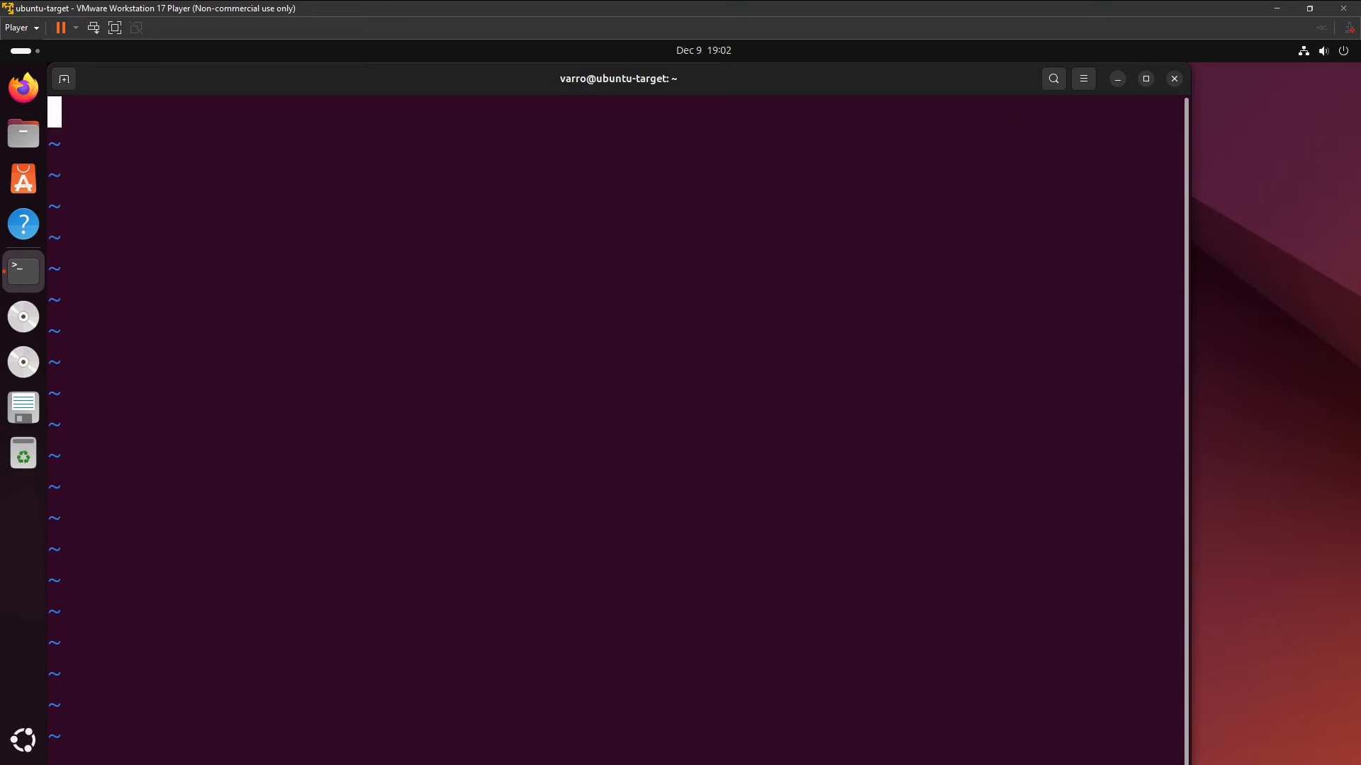
Add the lines "set number" and "syntax on" to ~/.vimrc.
type("se")
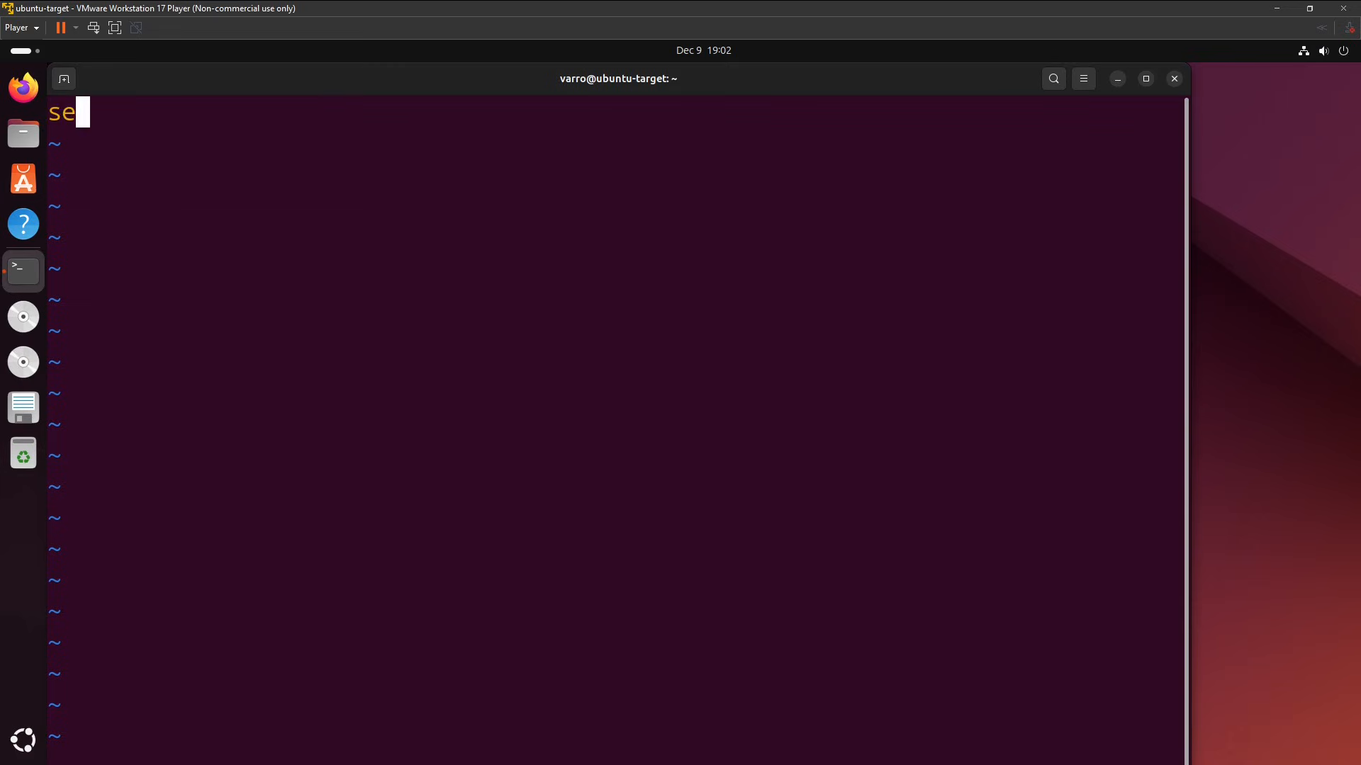
type("t number")
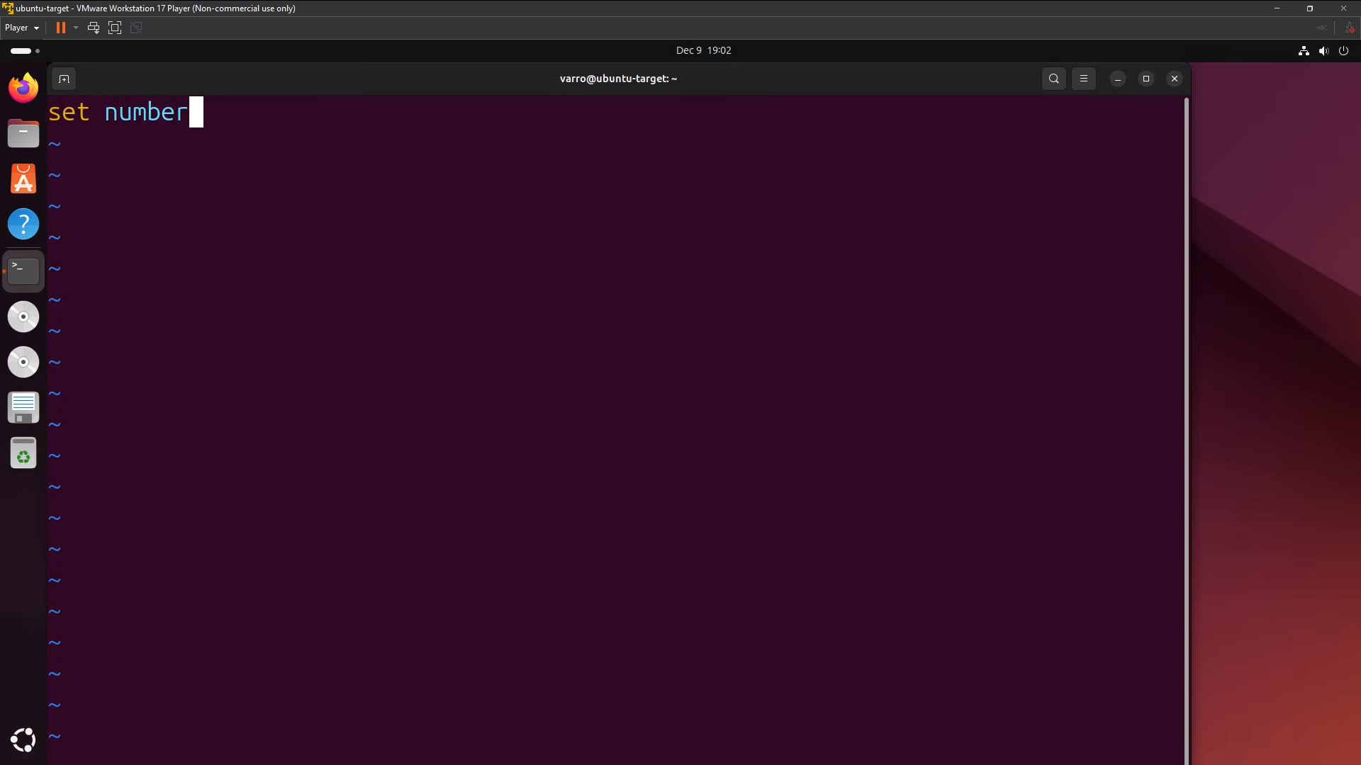
key("Return")
type("syntax on")
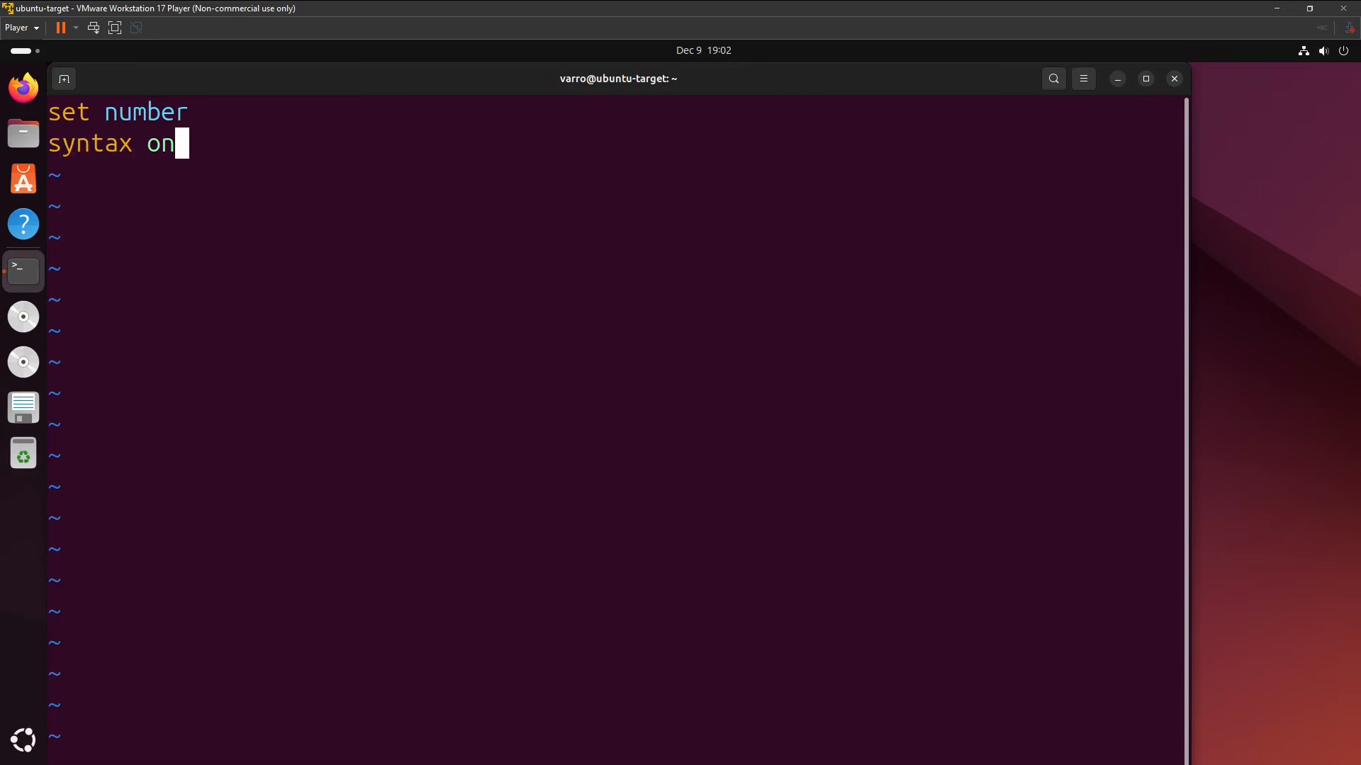
key("Return")
Add the line "colorscheme elflord" below "syntax on" in ~/.vimrc, and save the file and quit with :wq.
type("color")
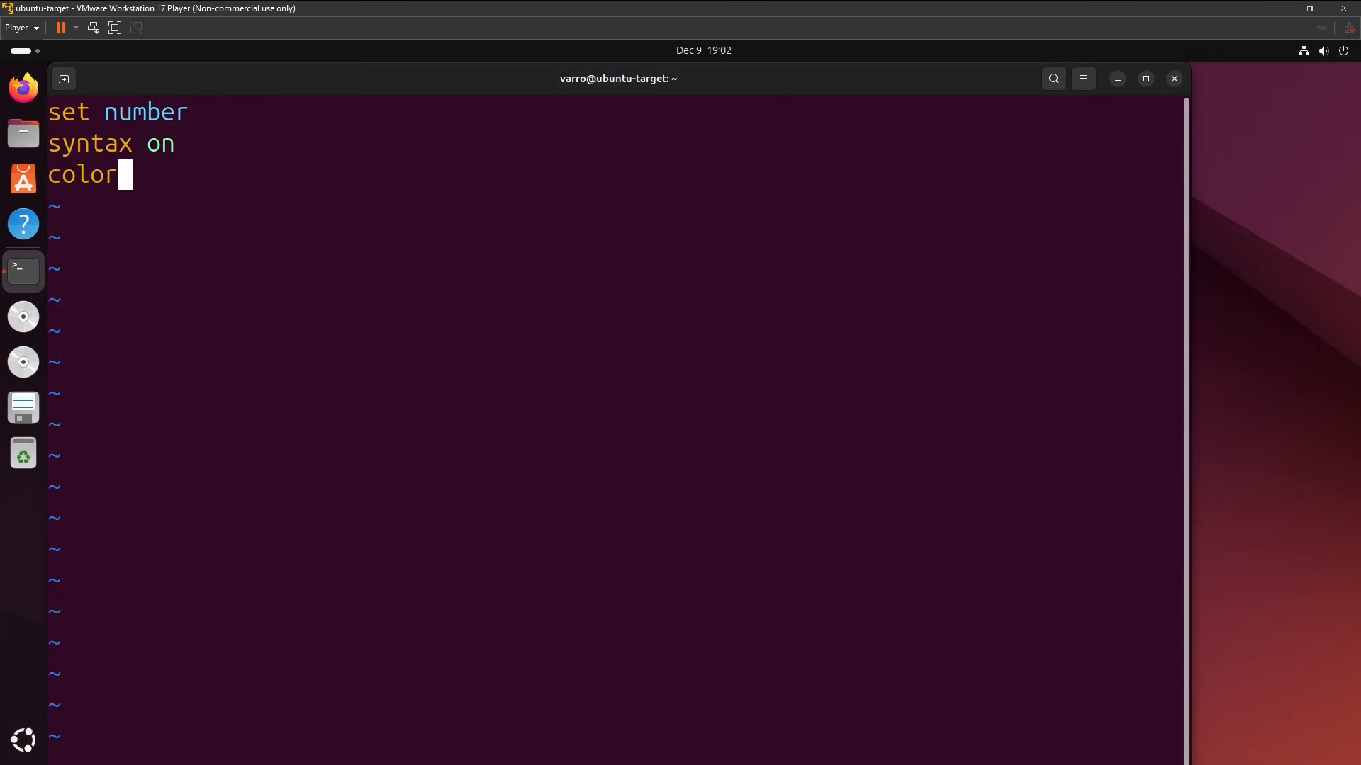
type("scheme el")
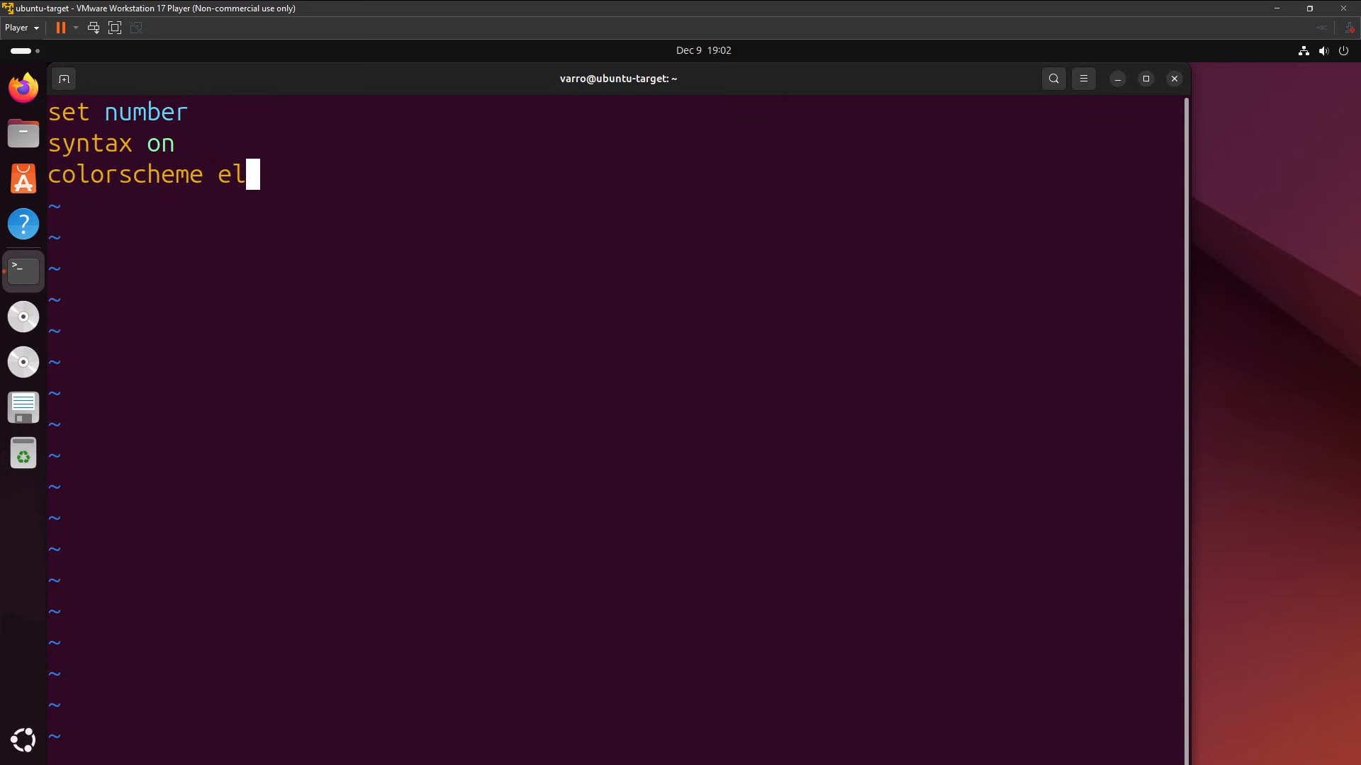
type("flordf")
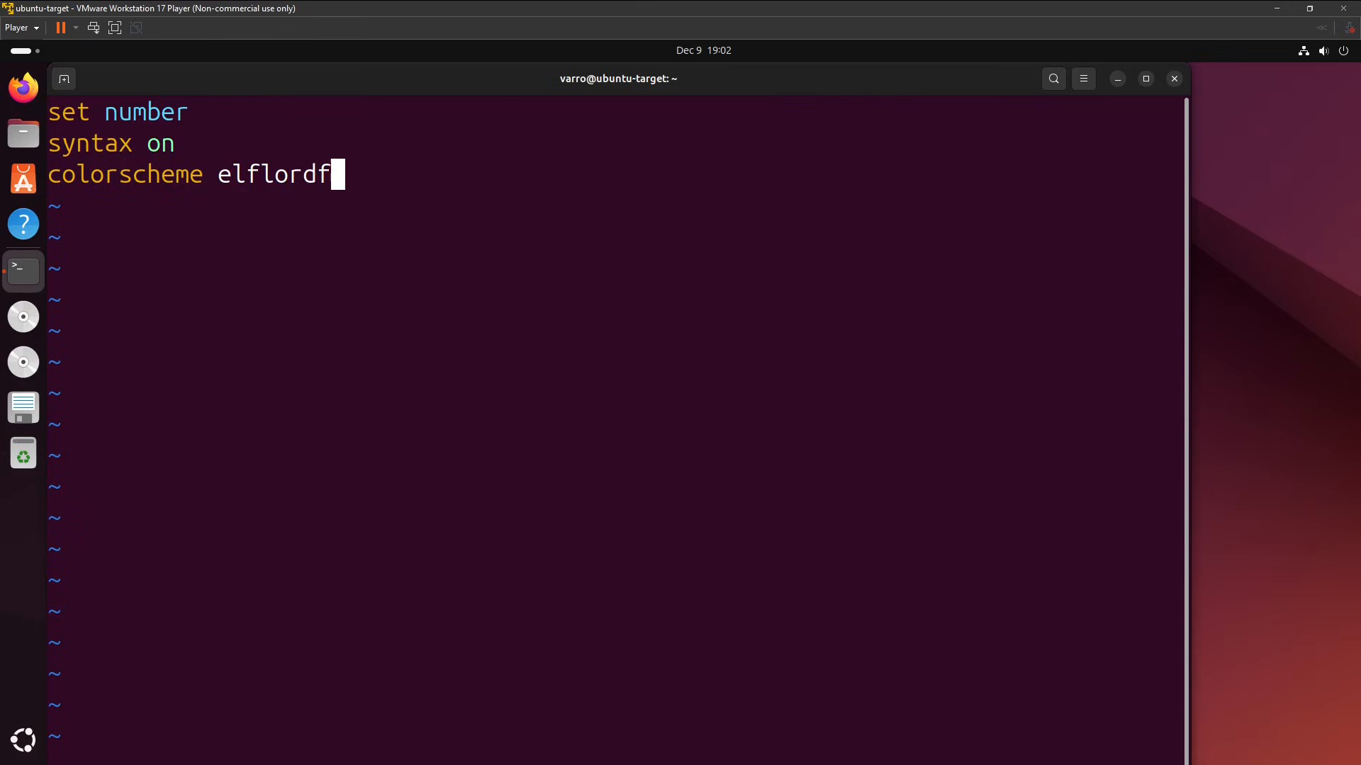
key("BackSpace")
key("Escape")
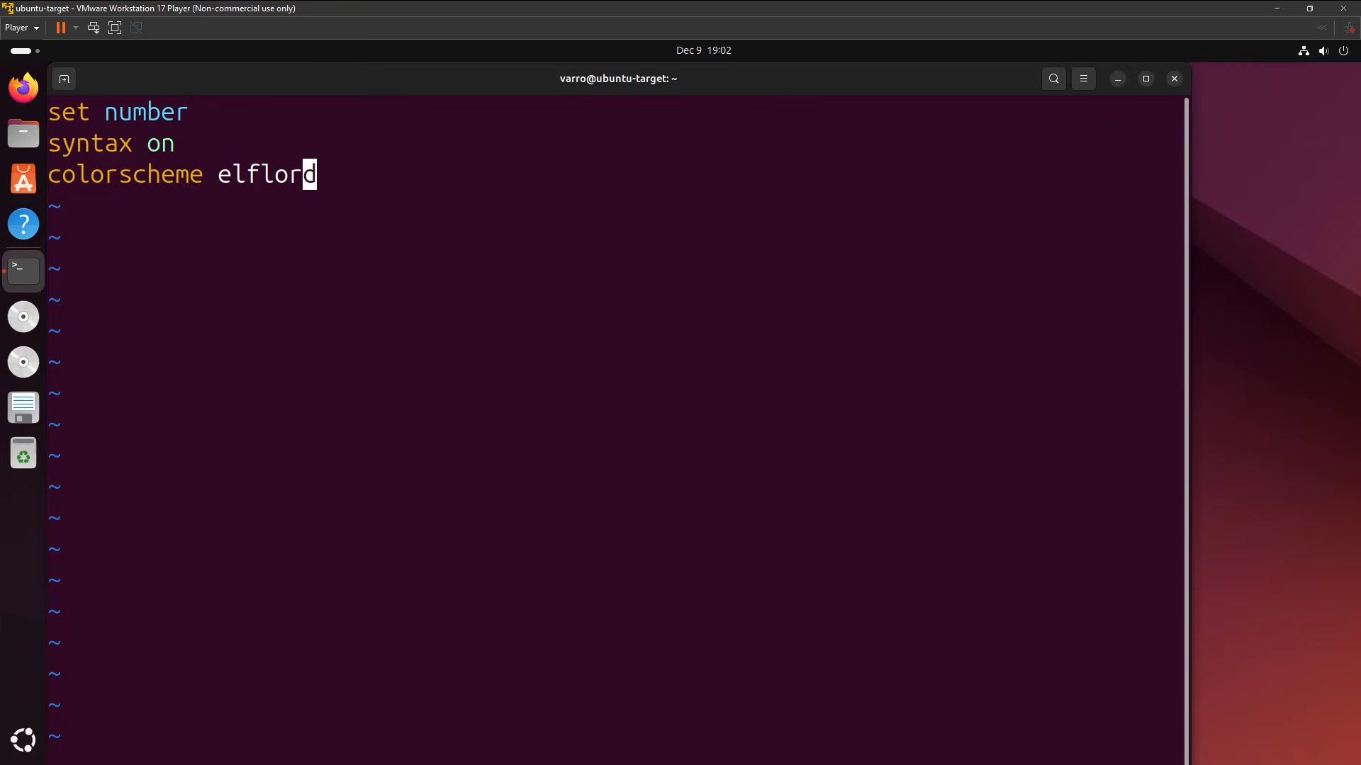
type(":wq")
key("Return")
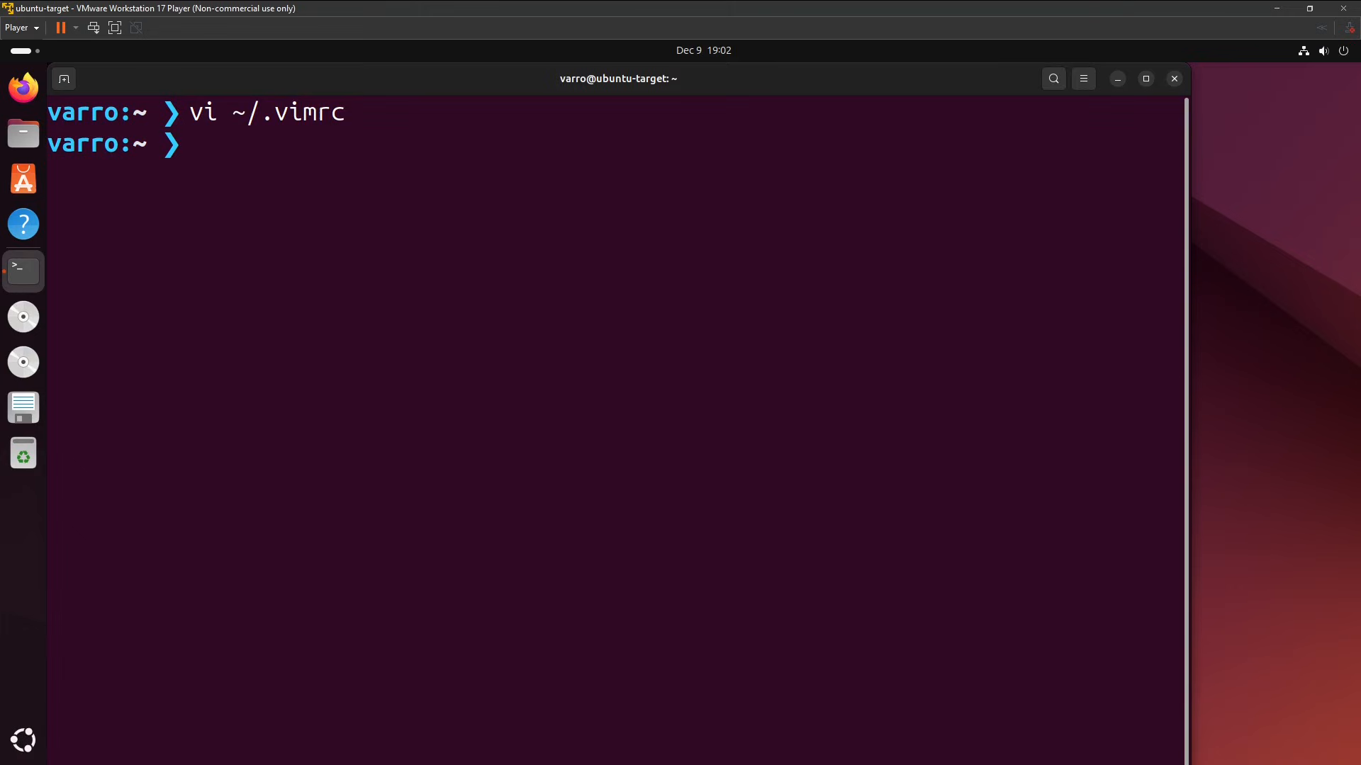
Reopen ~/.vimrc in vi to check the line numbers, syntax highlighting and colour scheme, and quit without changes.
key("Up")
key("Return")
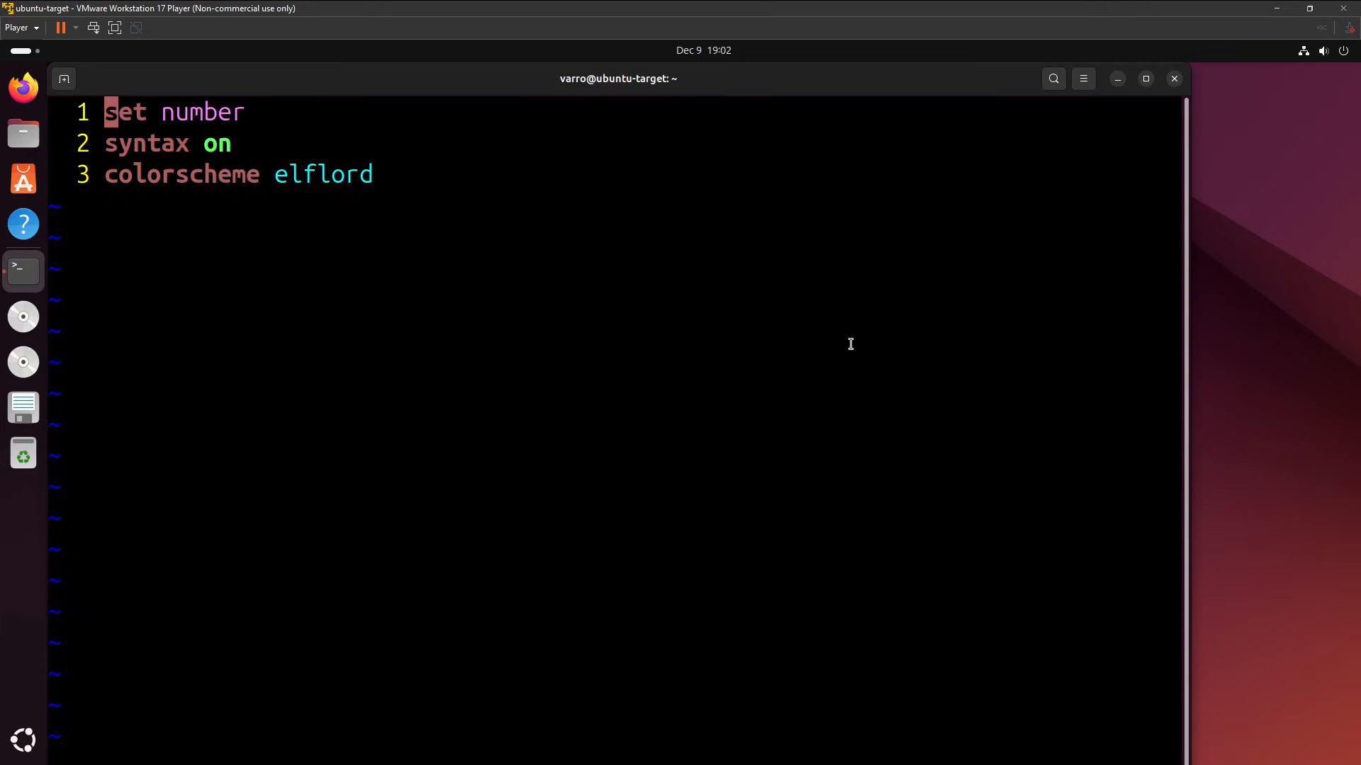
left_click_drag(246, 150, 109, 141)
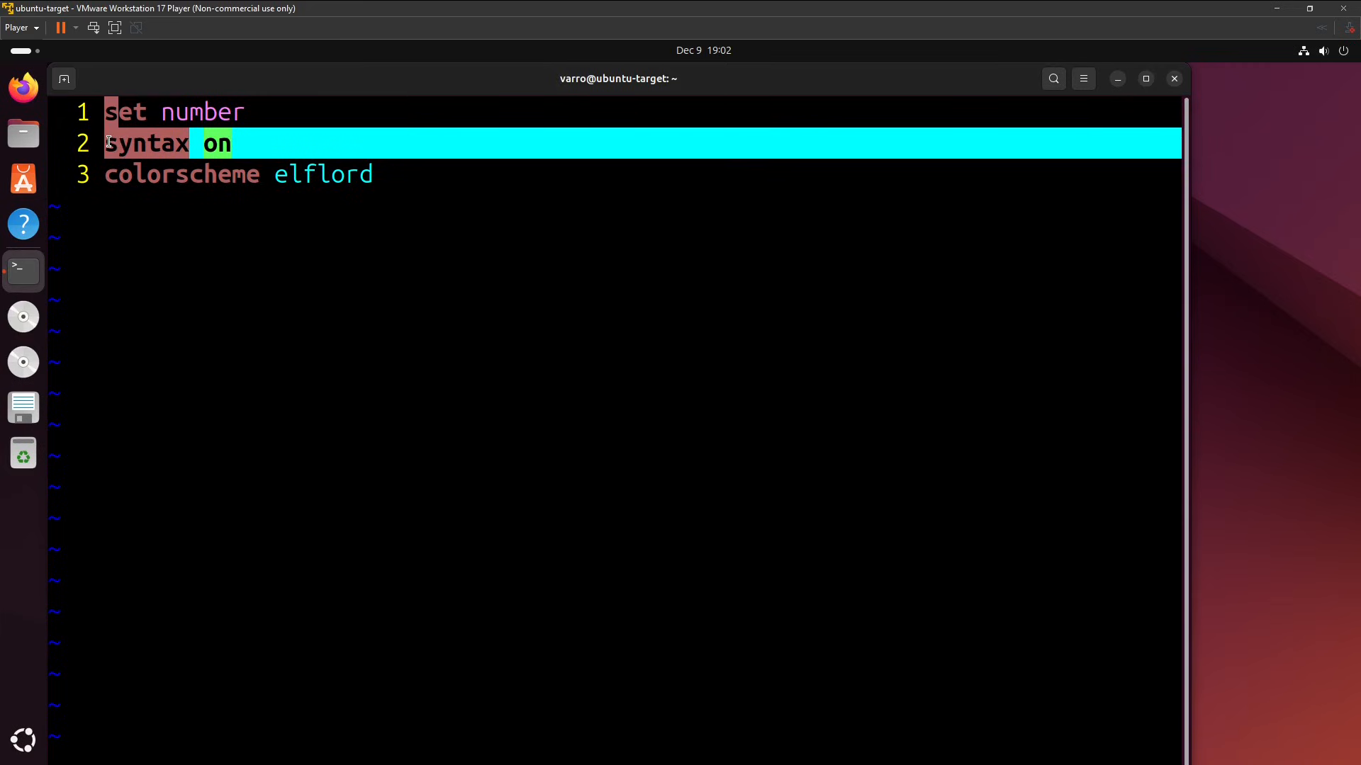
left_click(266, 251)
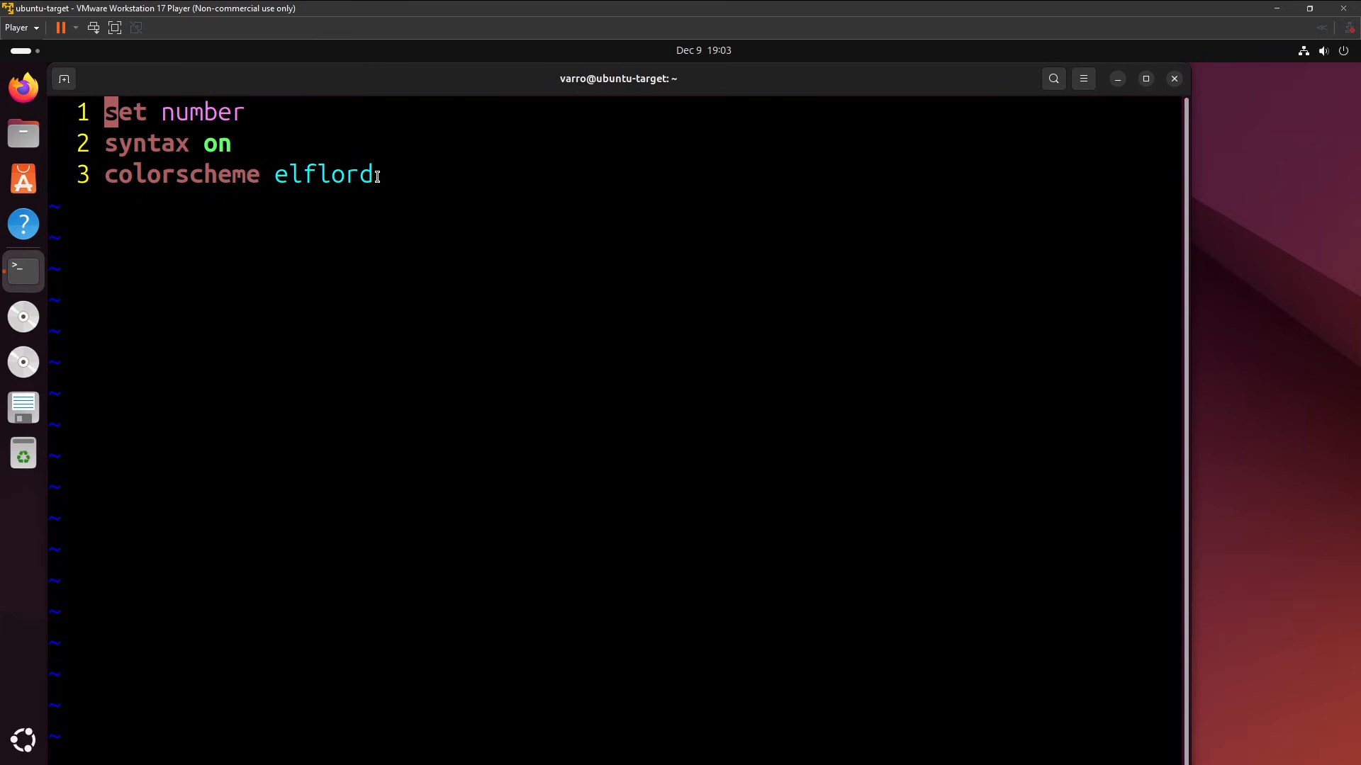
left_click_drag(376, 174, 258, 182)
left_click(341, 406)
type(":q")
key("Return")
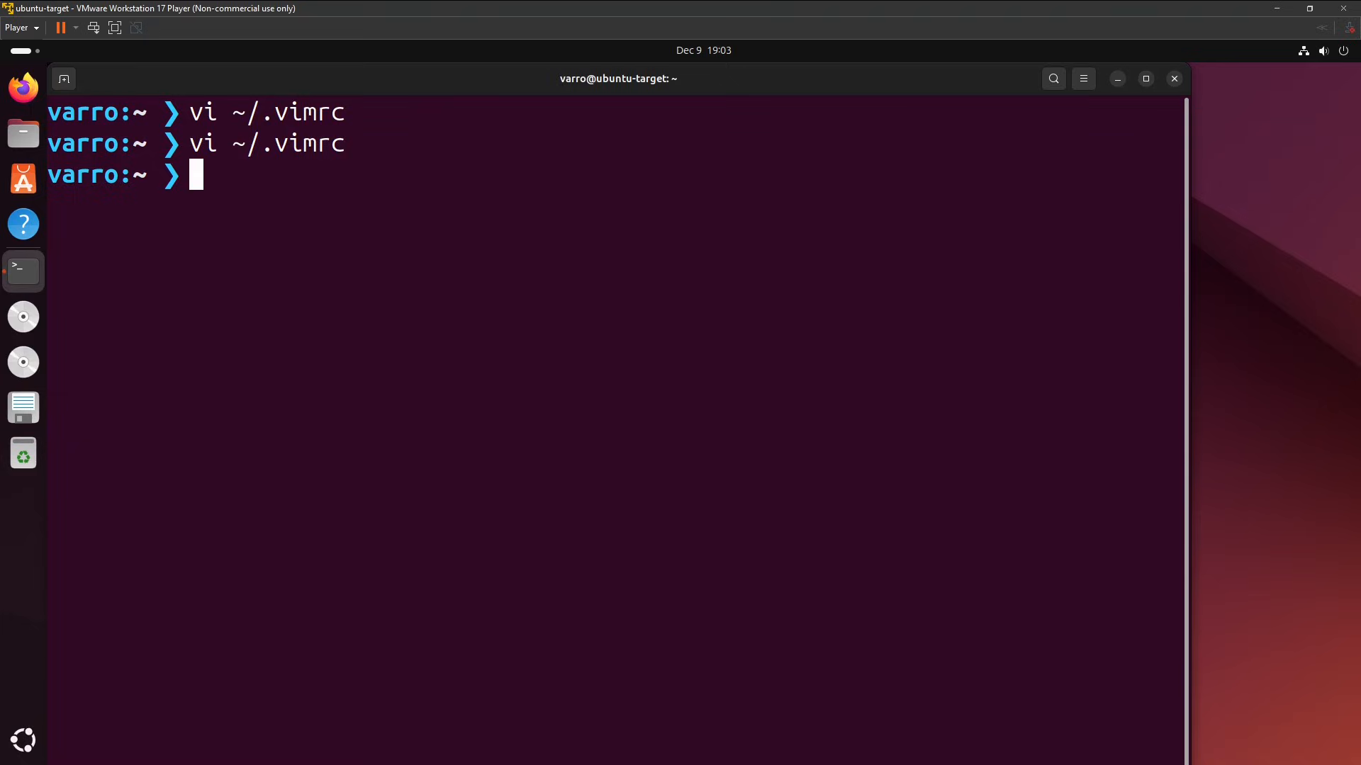
Clear the terminal and open /root/.bashrc in vi with sudo.
key("ctrl+l")
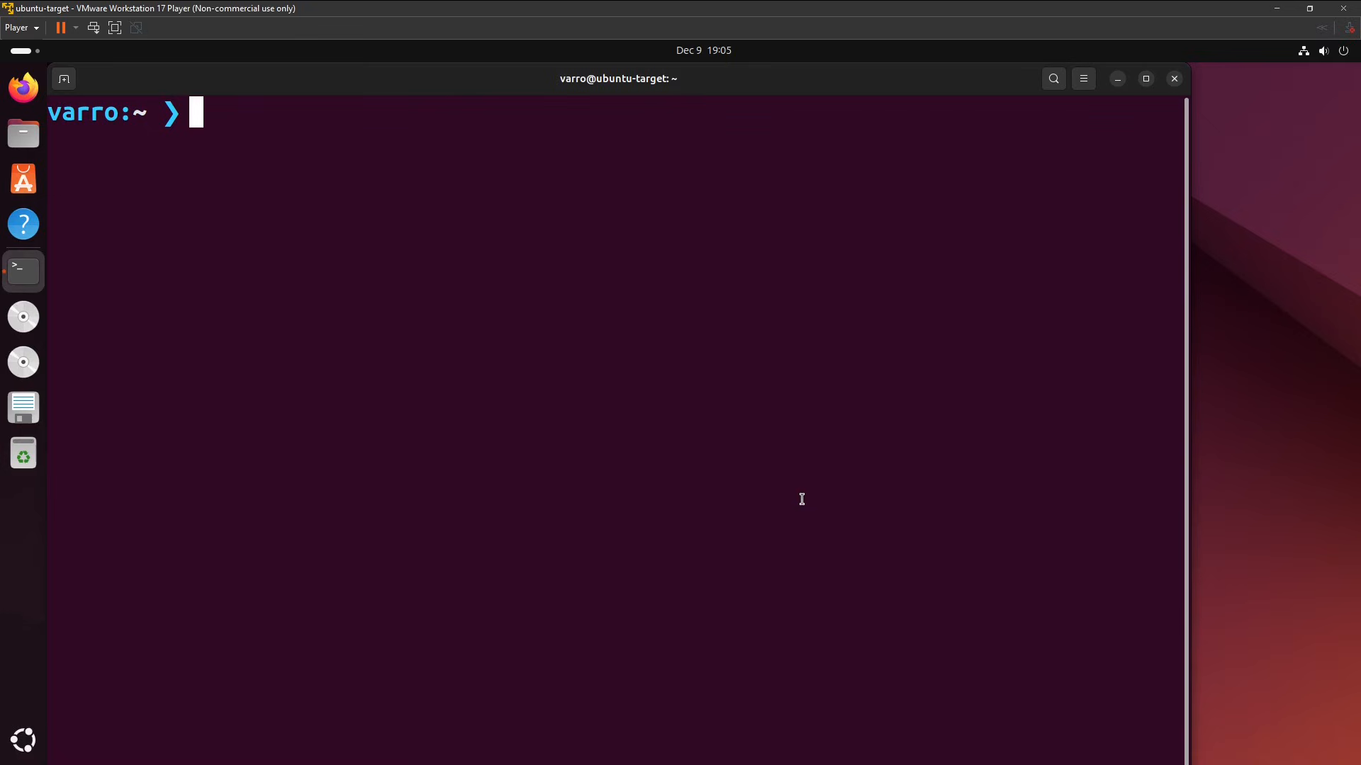
type("sudo ")
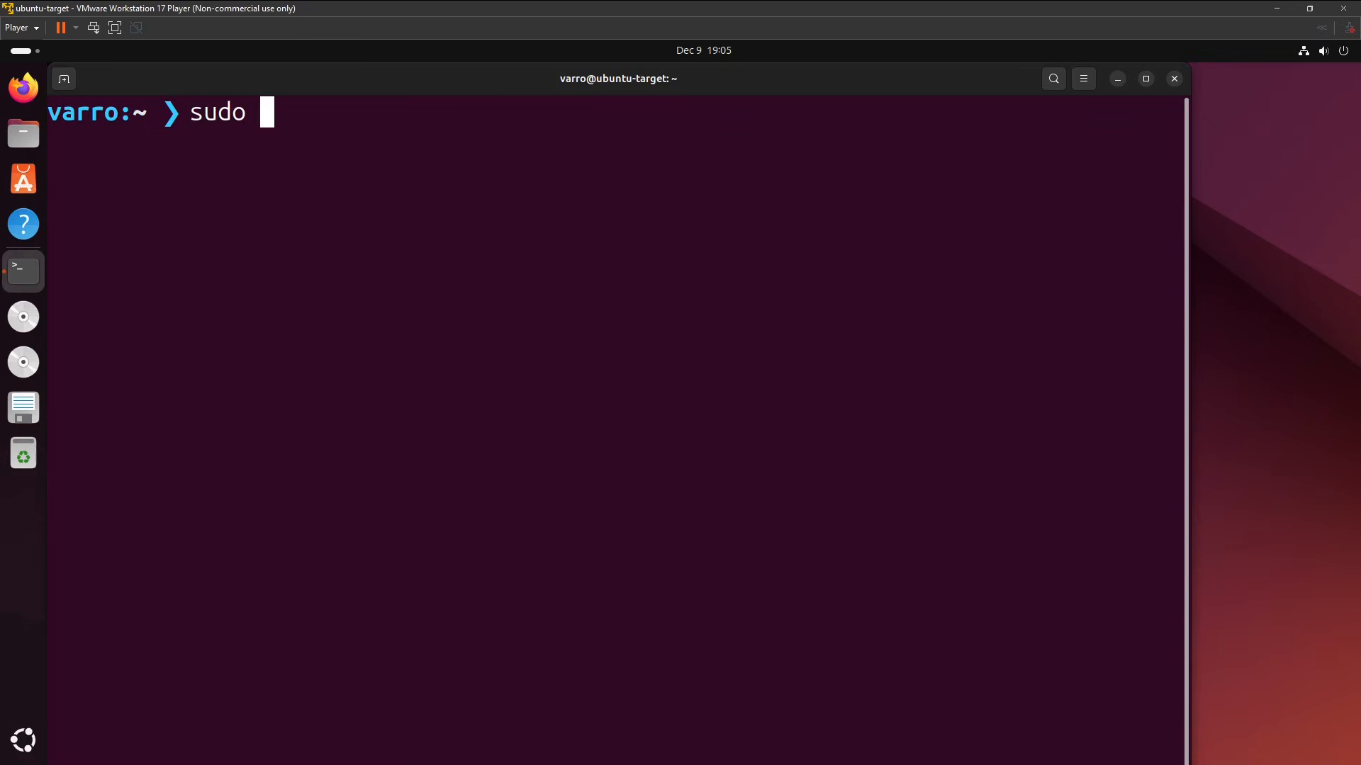
type("vi /ro")
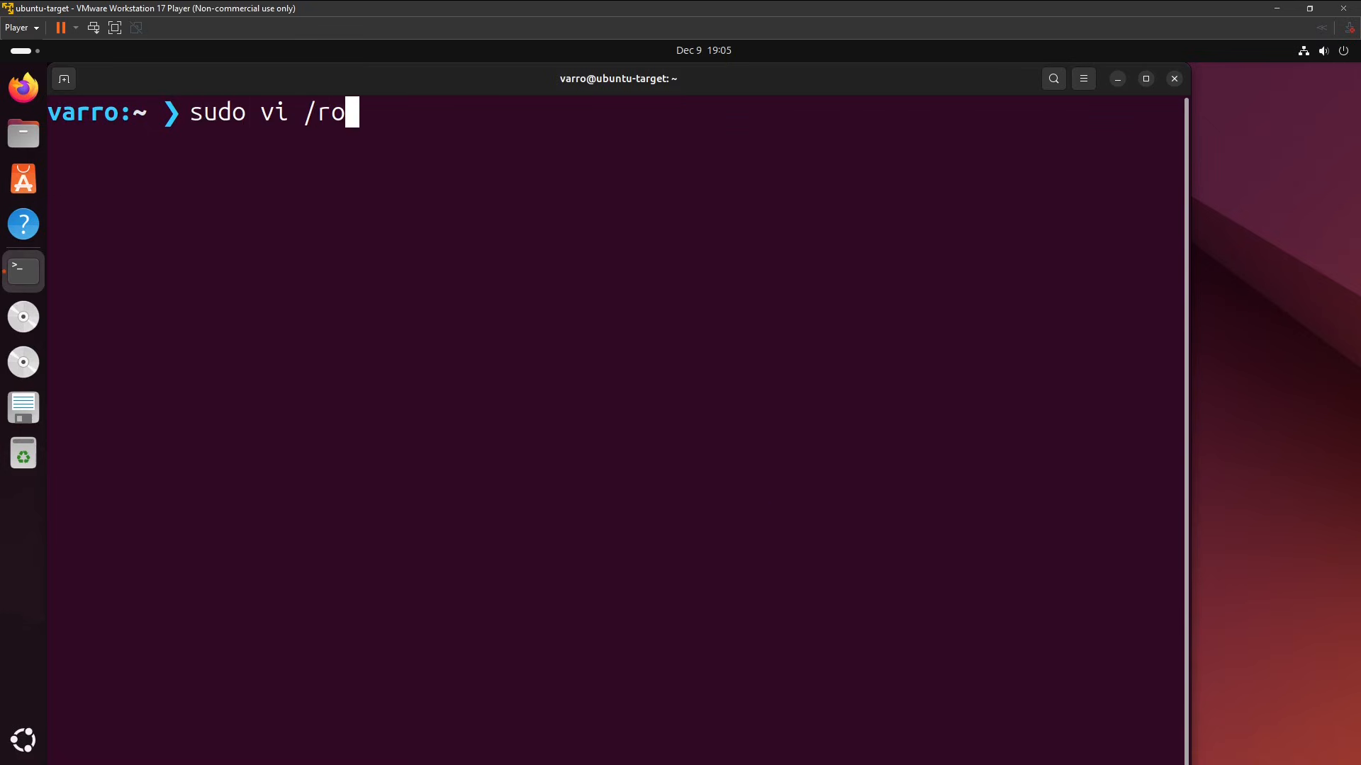
type("ot/.")
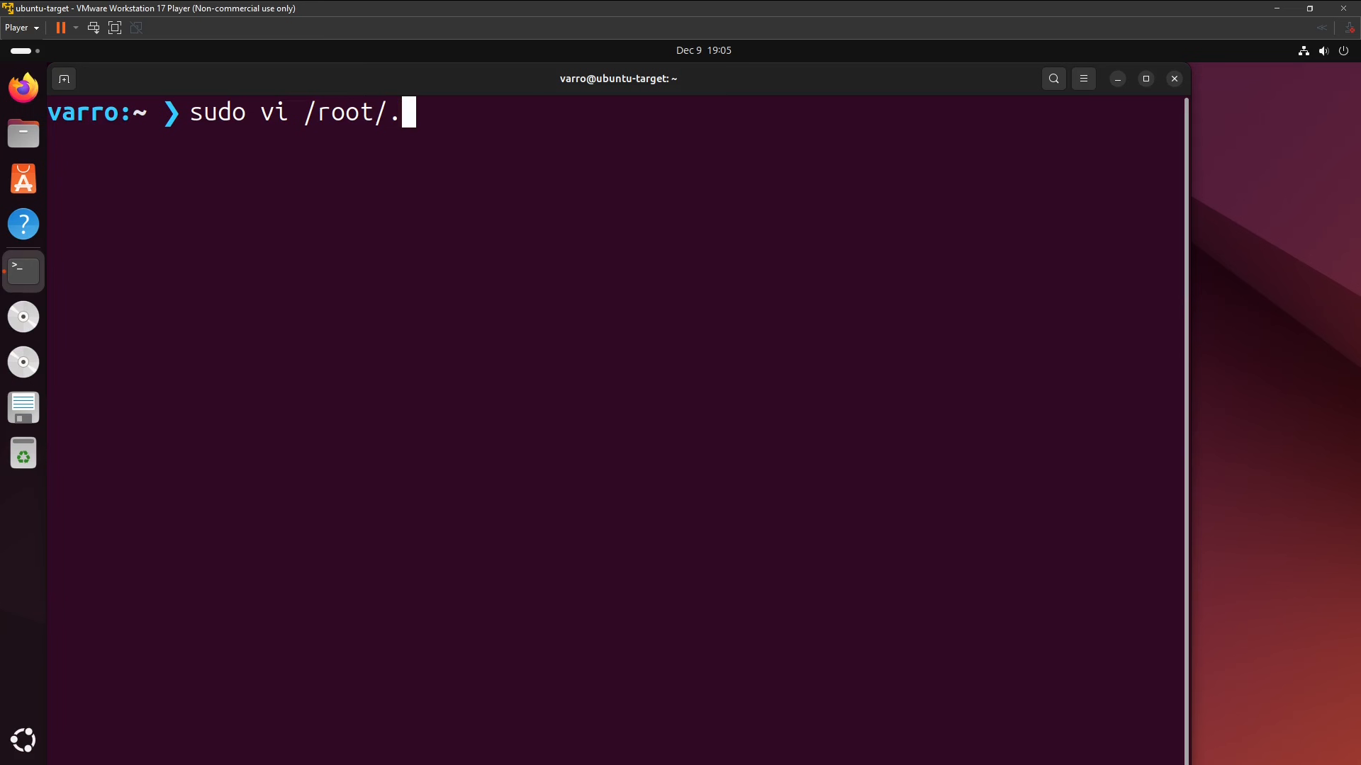
type("bashrc")
key("Return")
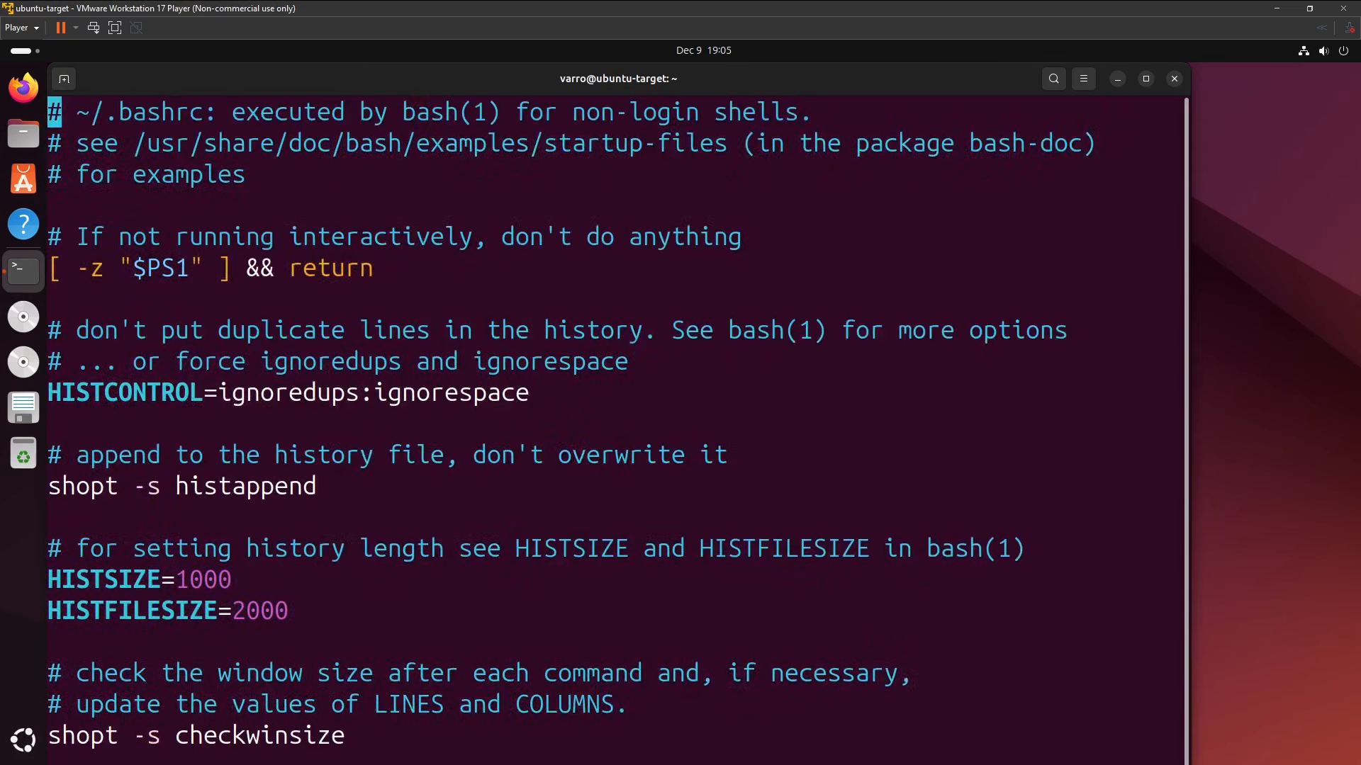
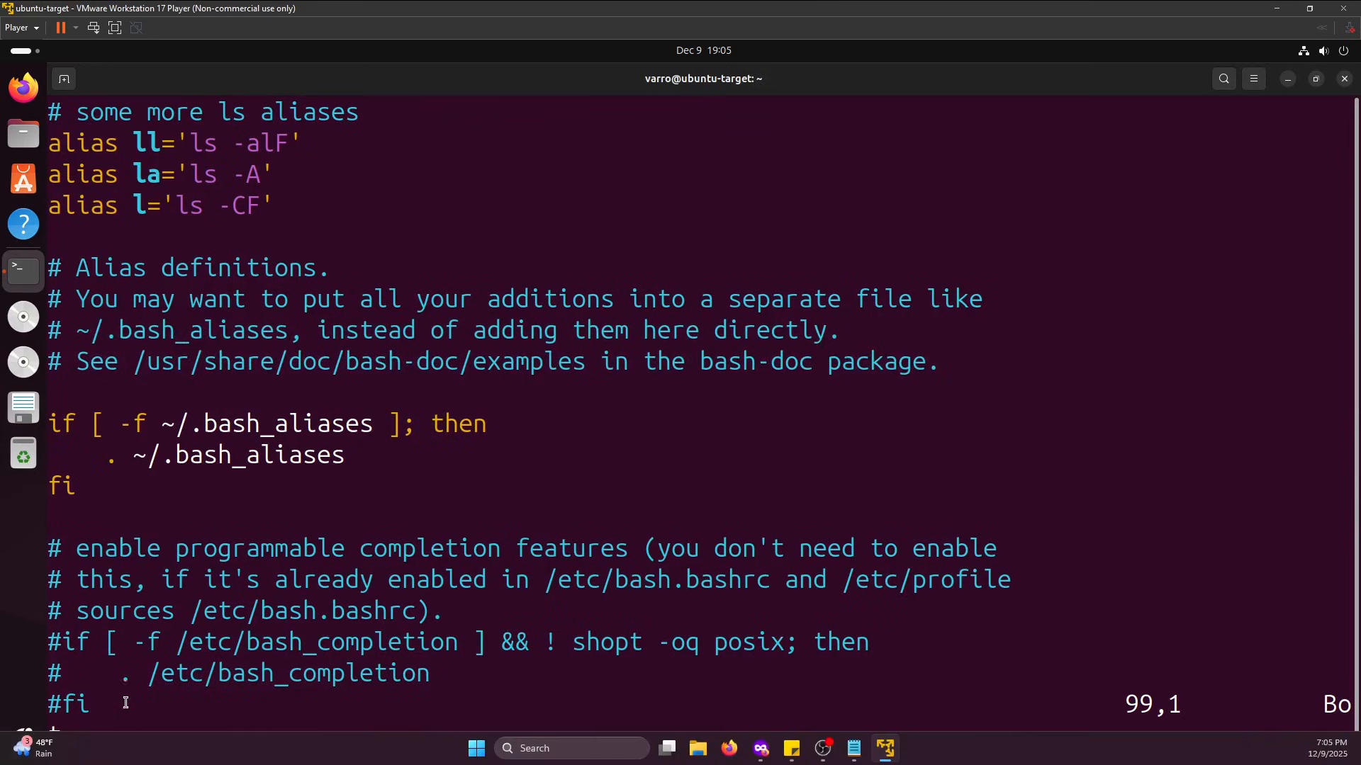
Paste the copied PS1 line for the red \u@\h:\w # prompt below the final #fi in /root/.bashrc, and save and quit vi.
key("Right")
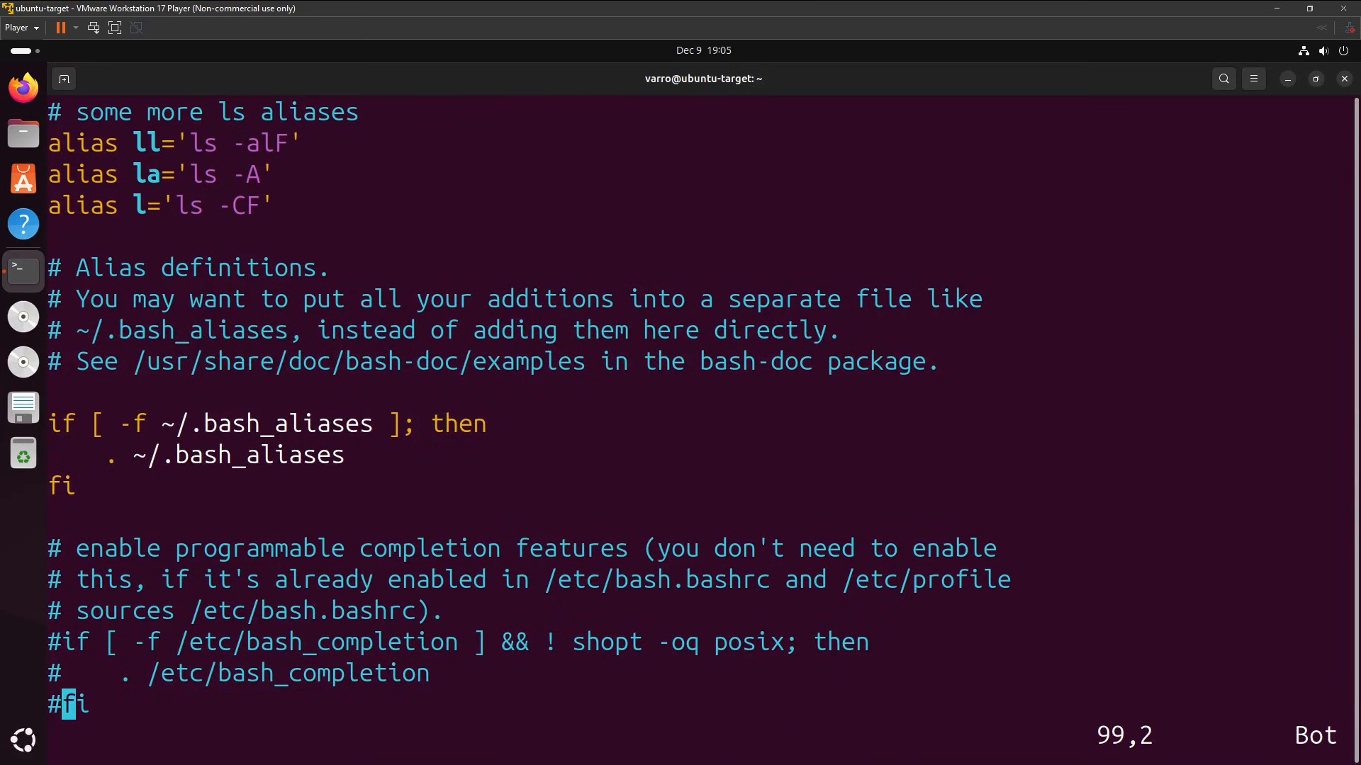
key("o")
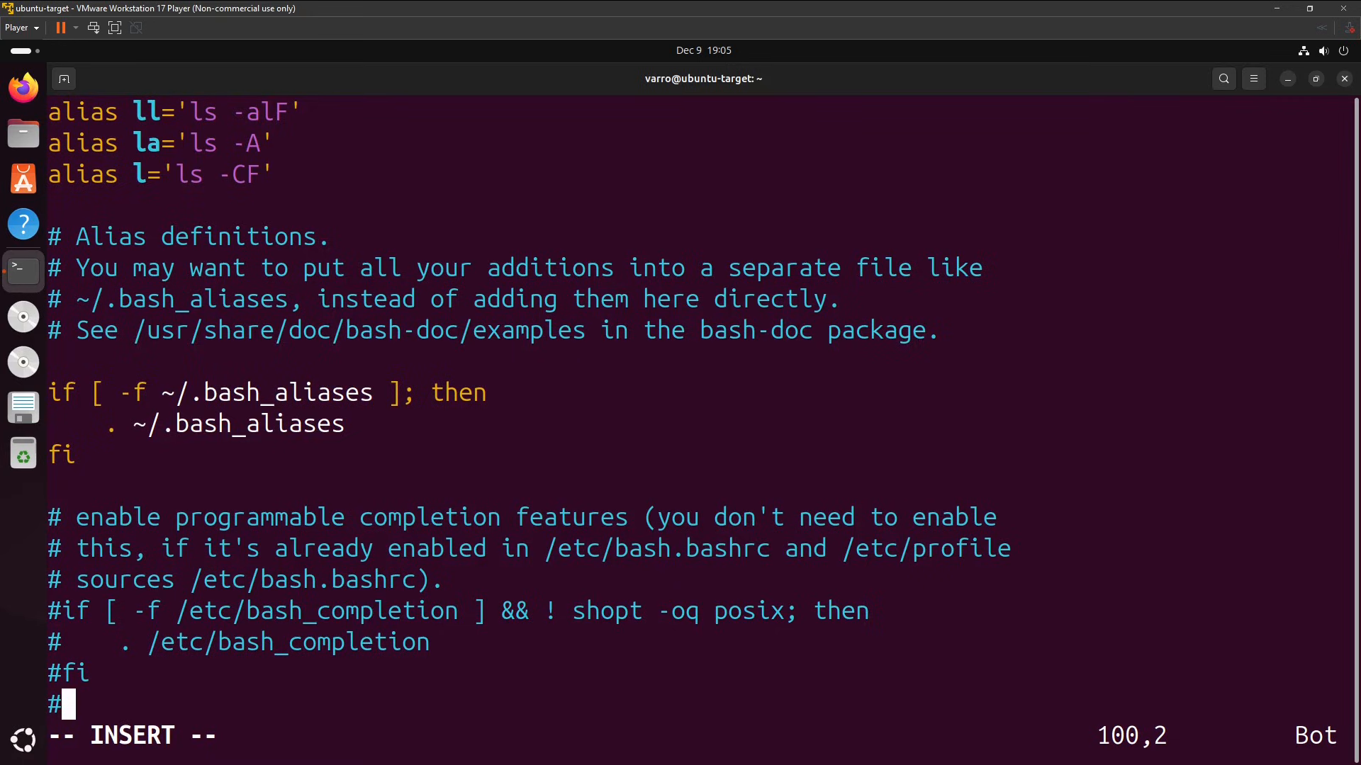
key("BackSpace")
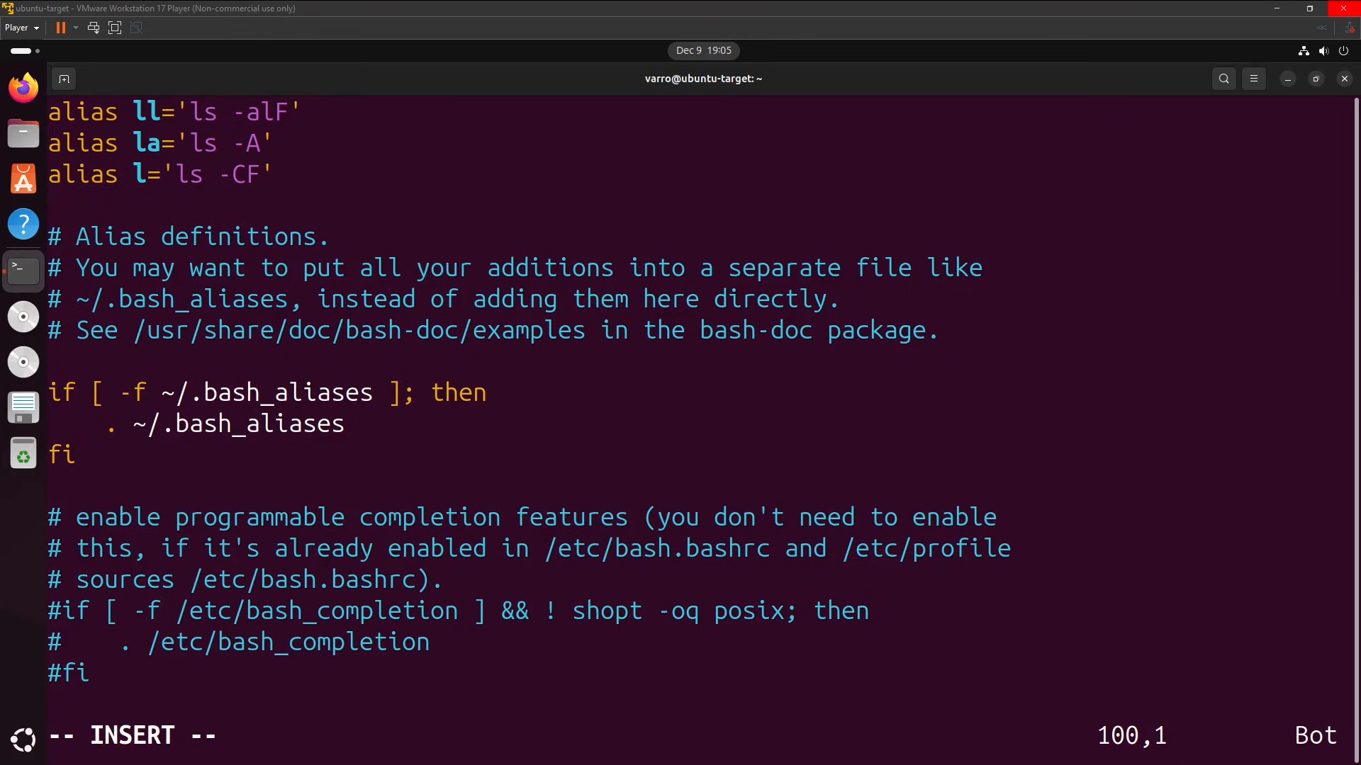
right_click(54, 700)
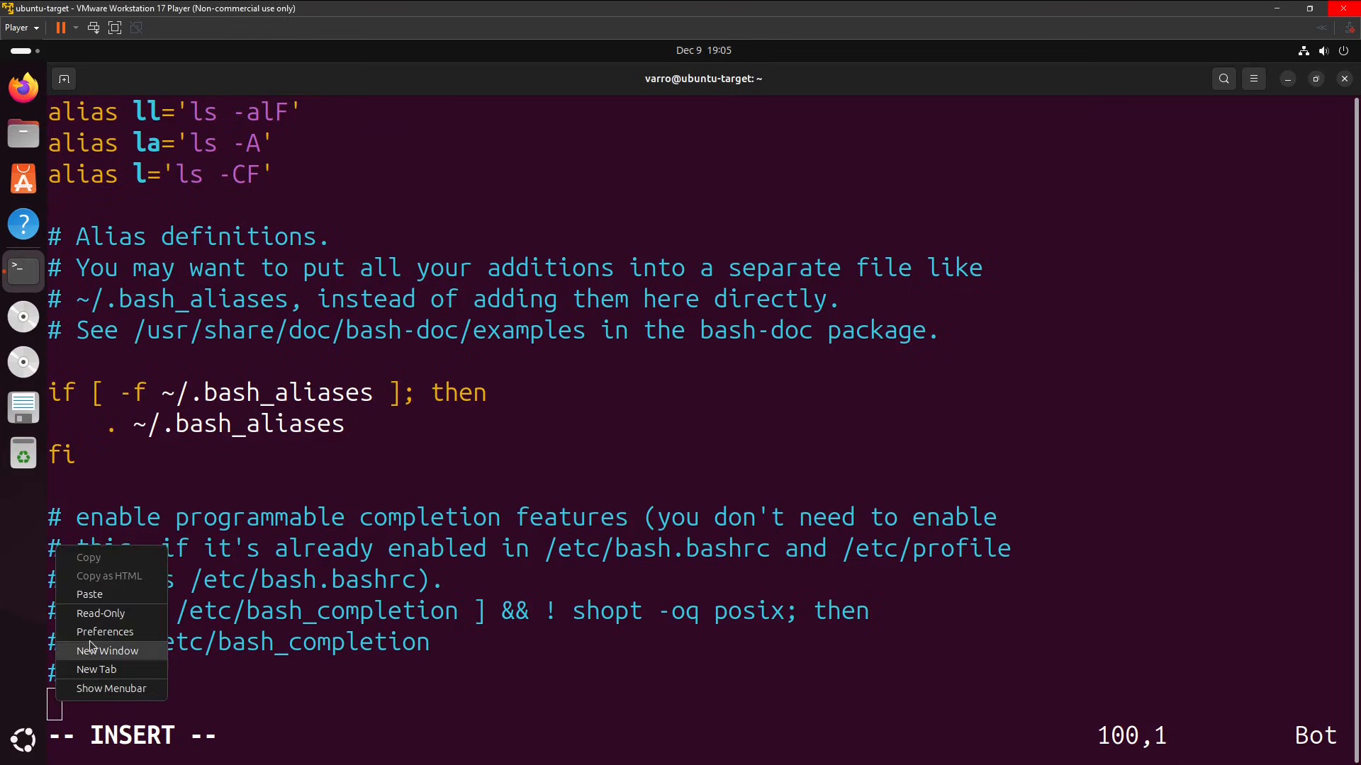
left_click(112, 598)
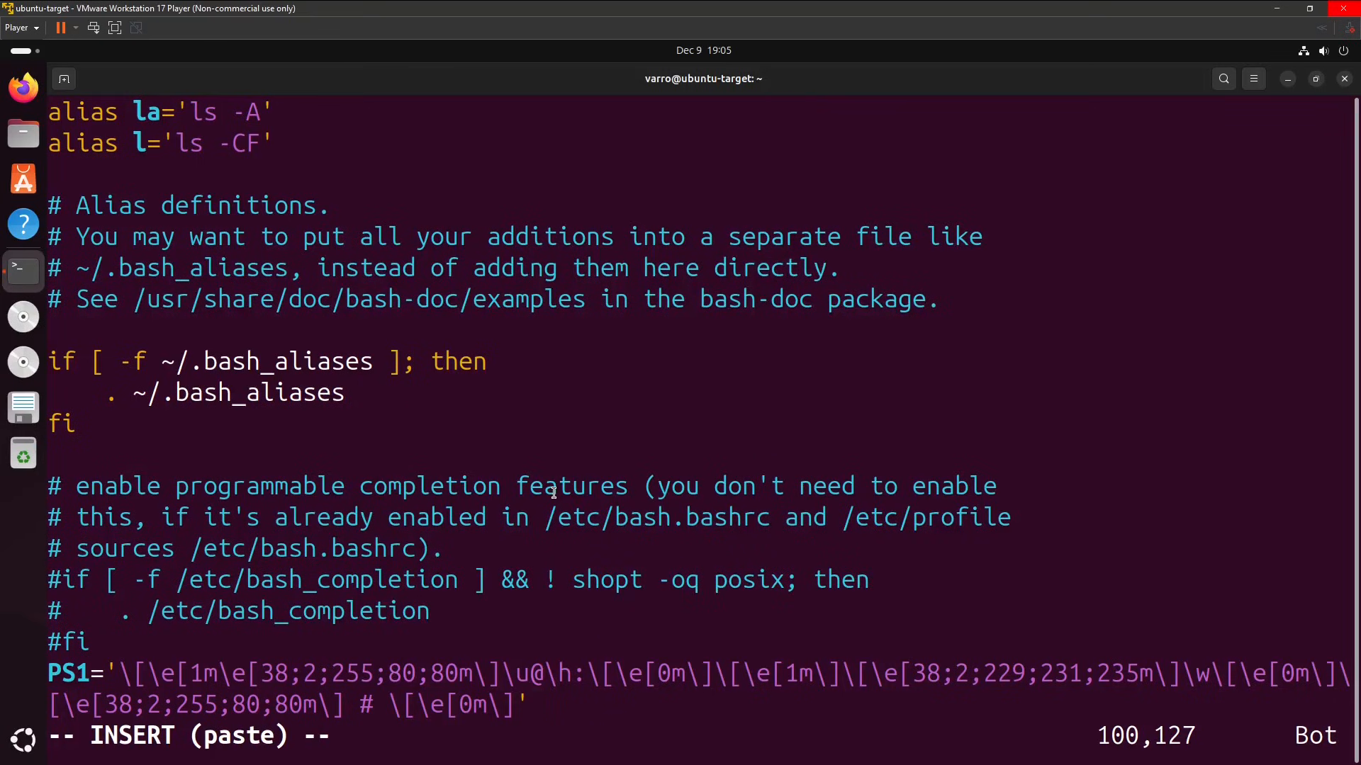
type("ZZ")
key("BackSpace")
key("BackSpace")
key("Escape")
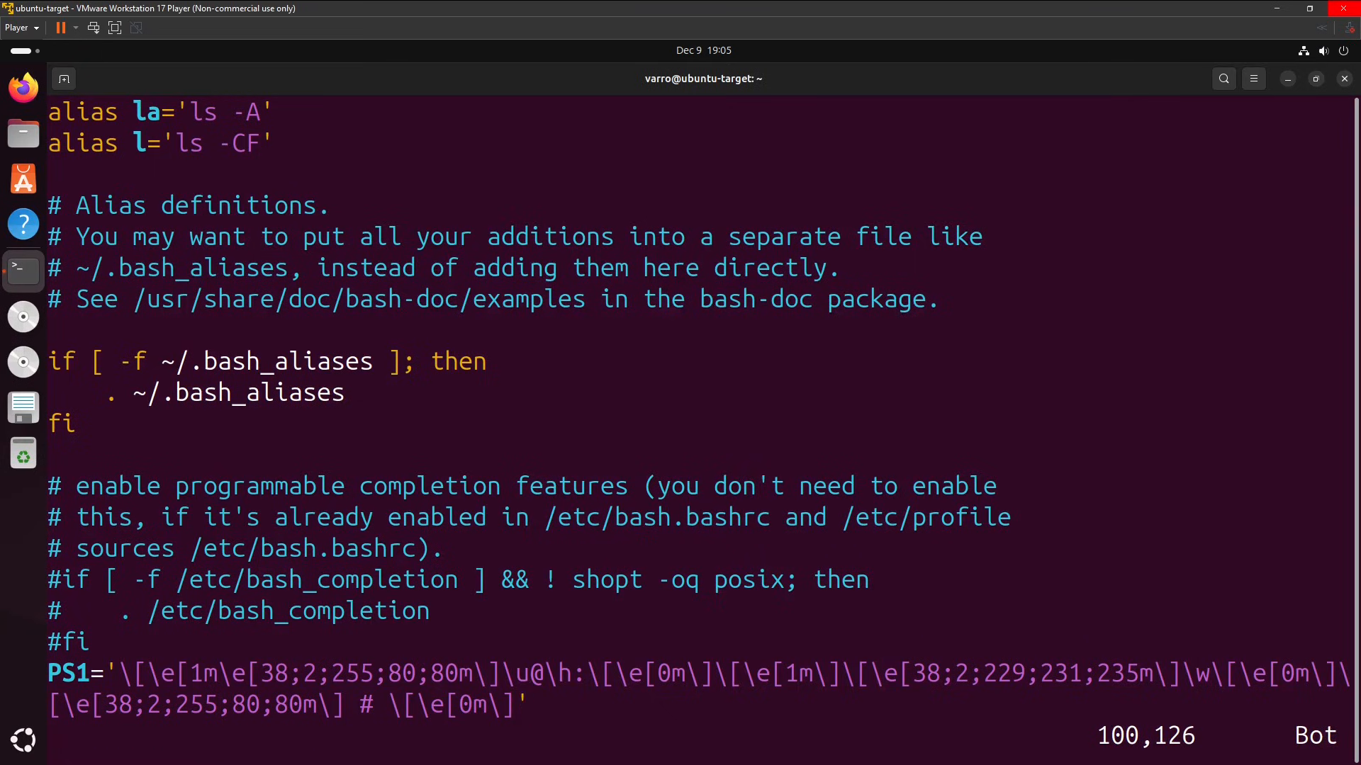
key("shift+z")
key("shift+z")
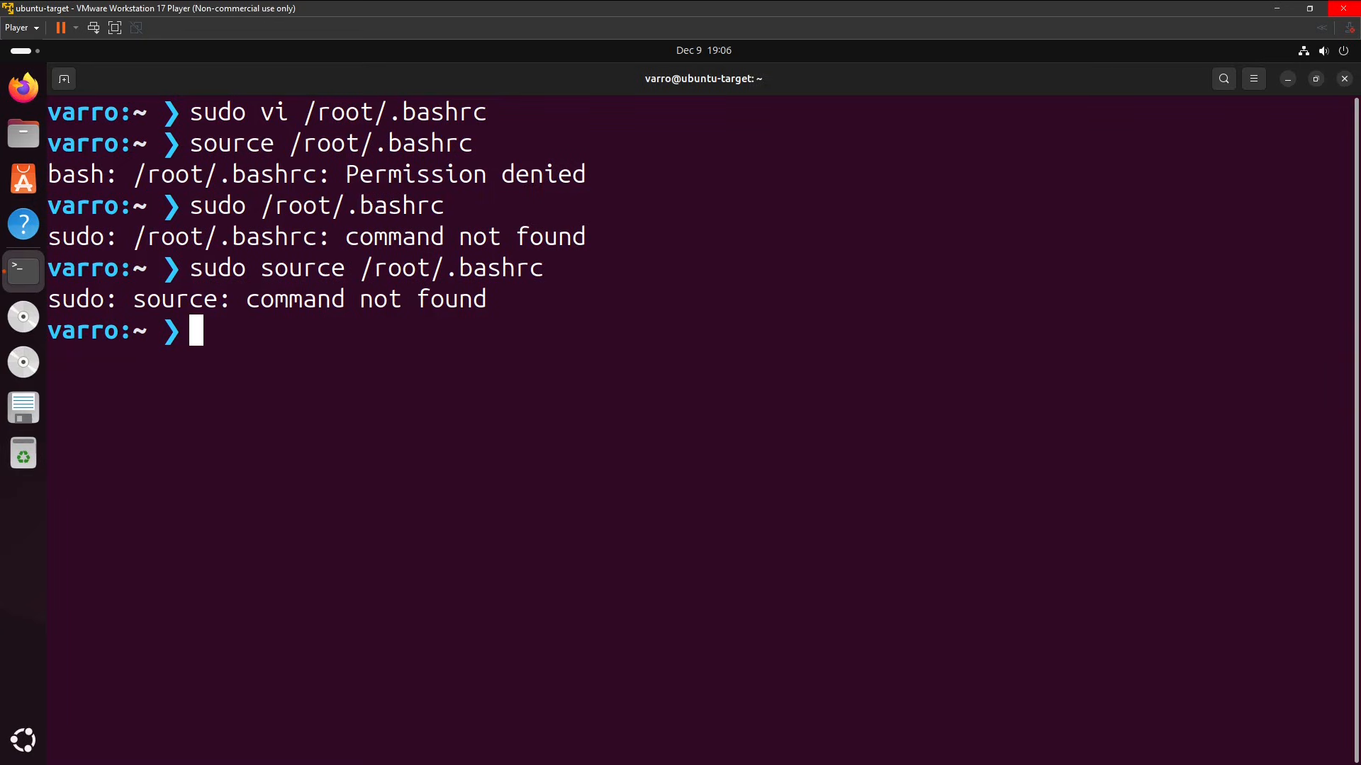
Switch to a root shell with sudo su to check the new root prompt, and exit both the root shell and the terminal.
type("sudo su")
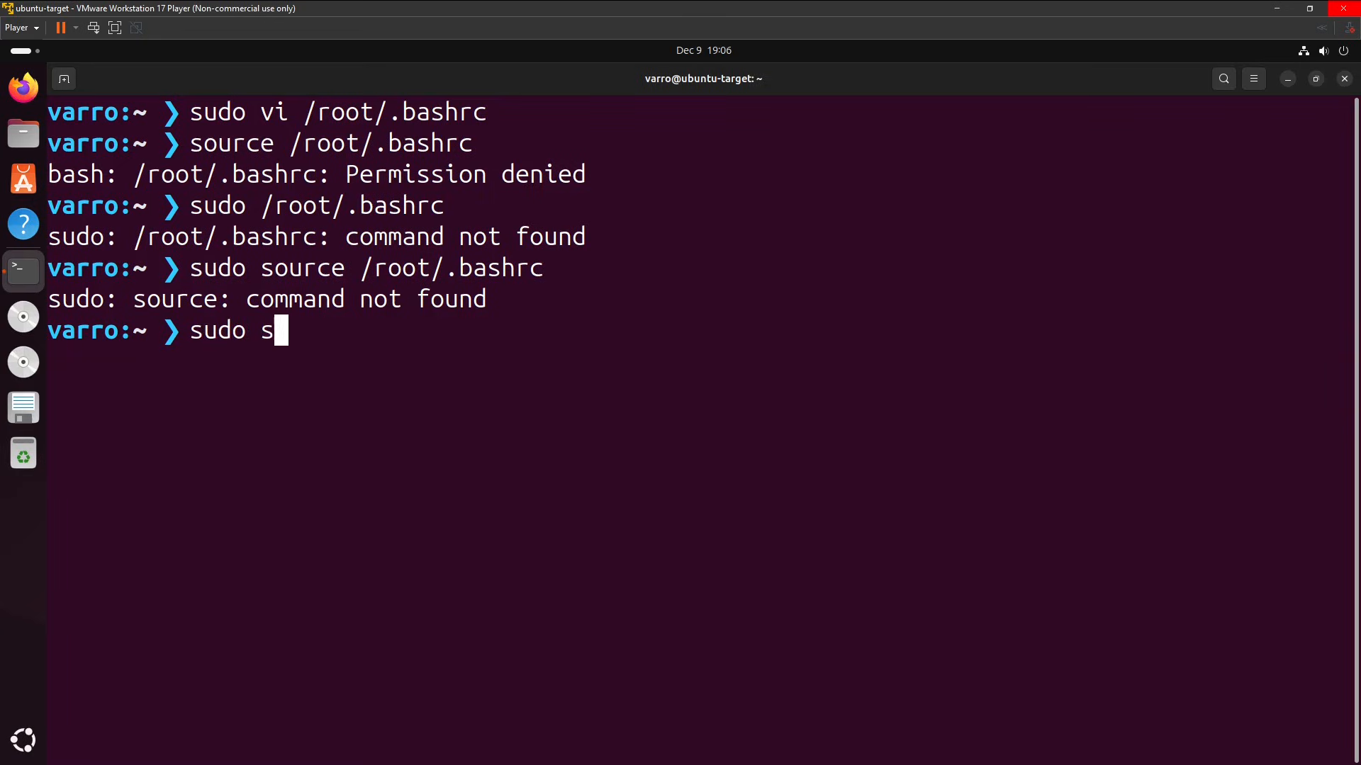
key("Return")
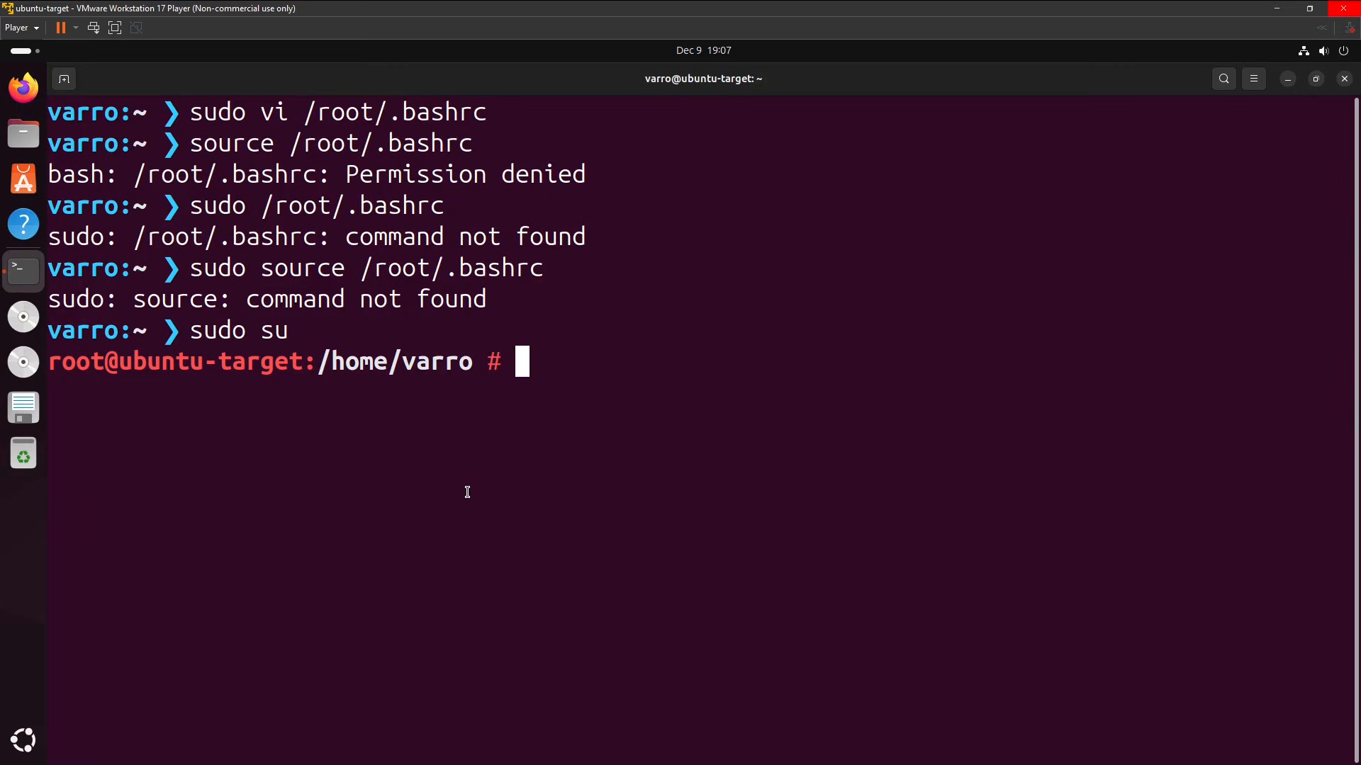
type("exit")
key("Return")
type("exit")
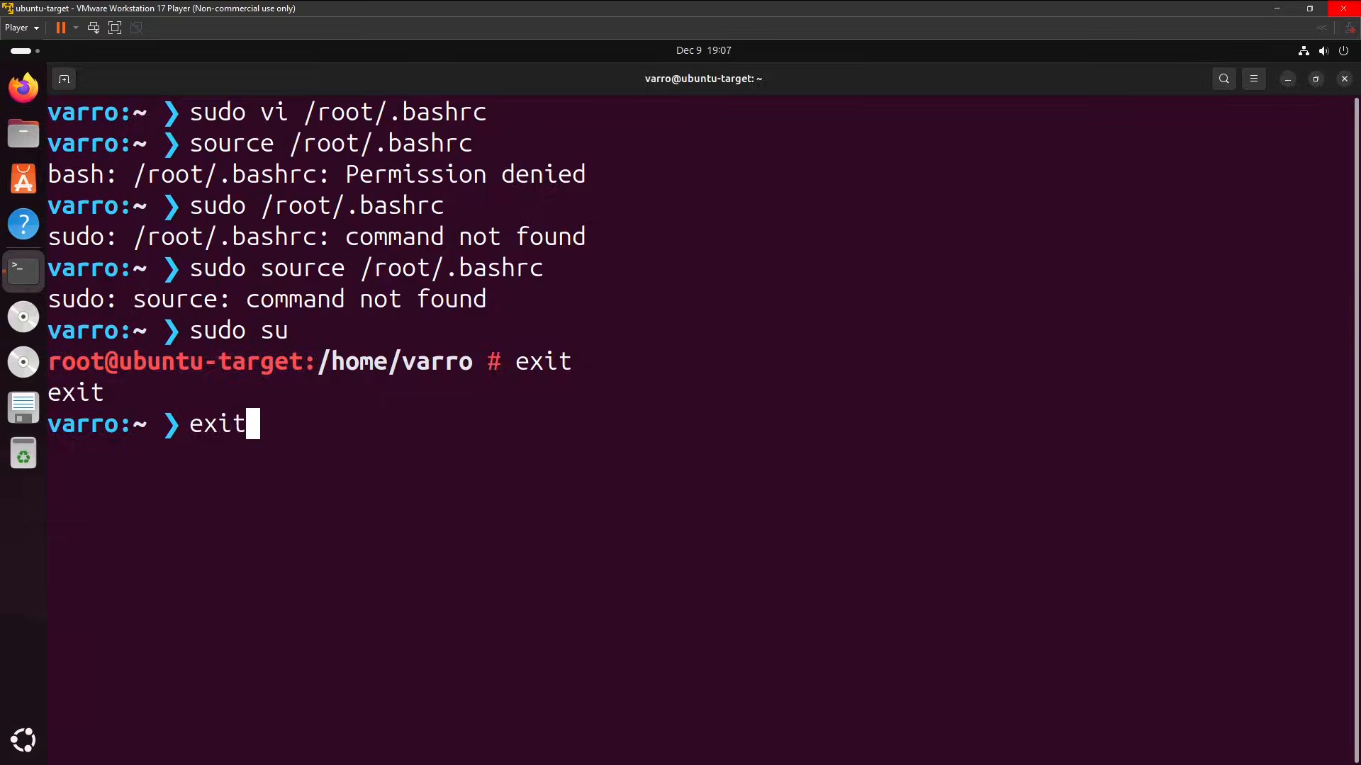
key("Return")
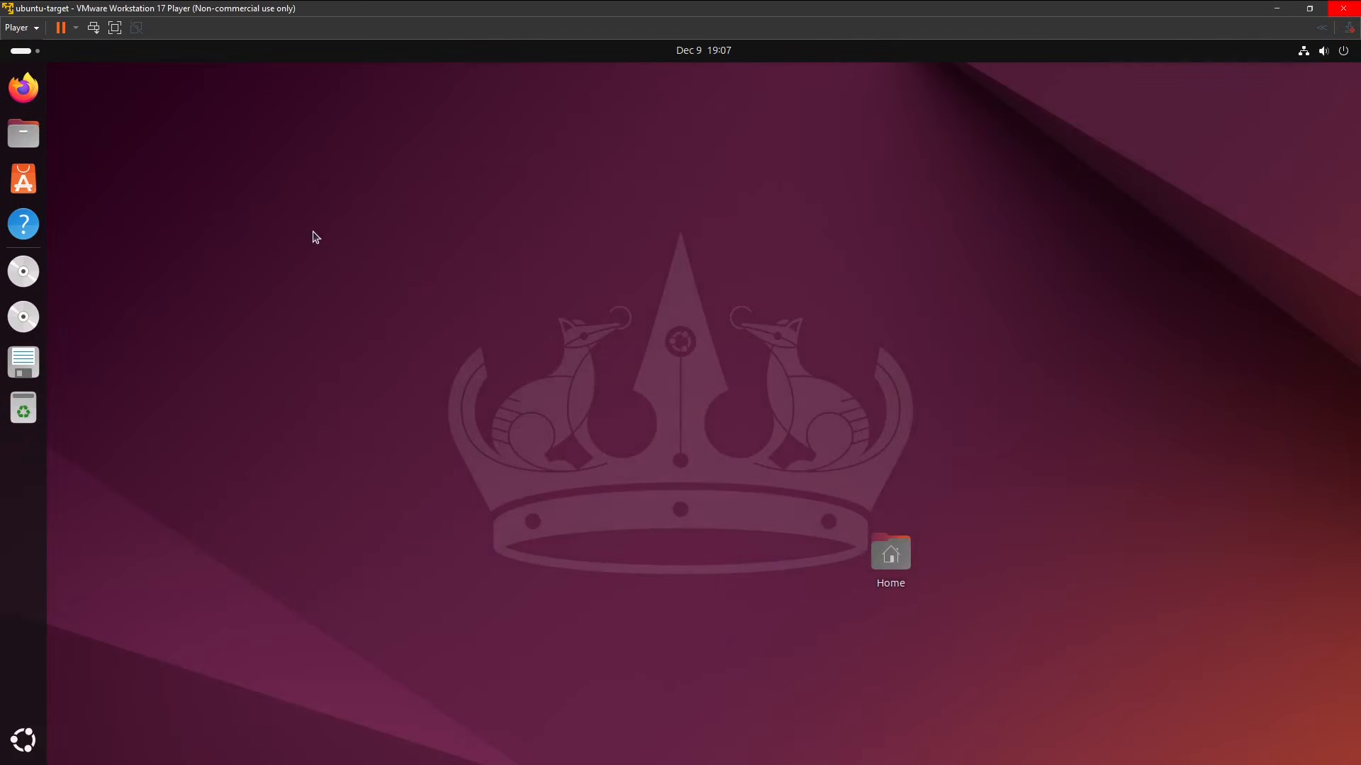
Power off the ubuntu-target virtual machine from within Ubuntu.
left_click(1332, 53)
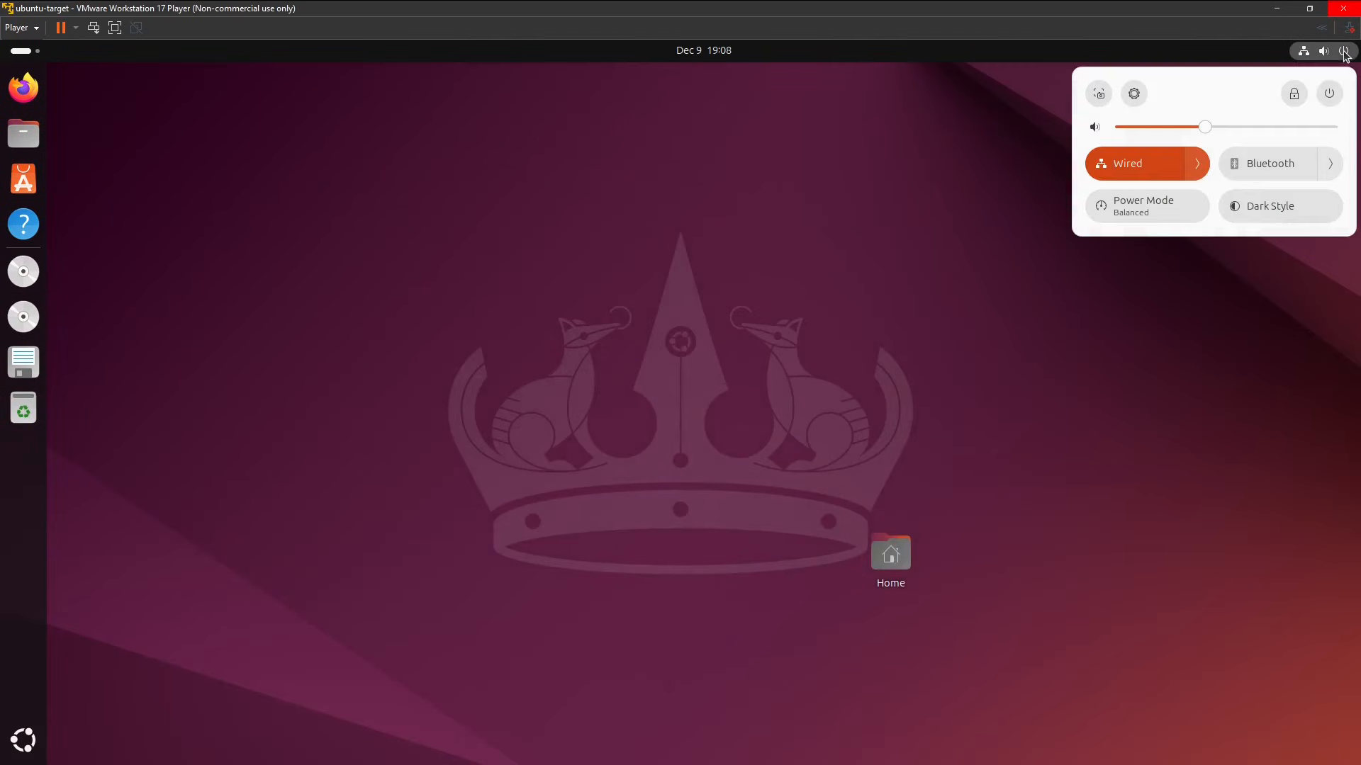
left_click(1329, 95)
left_click(1148, 224)
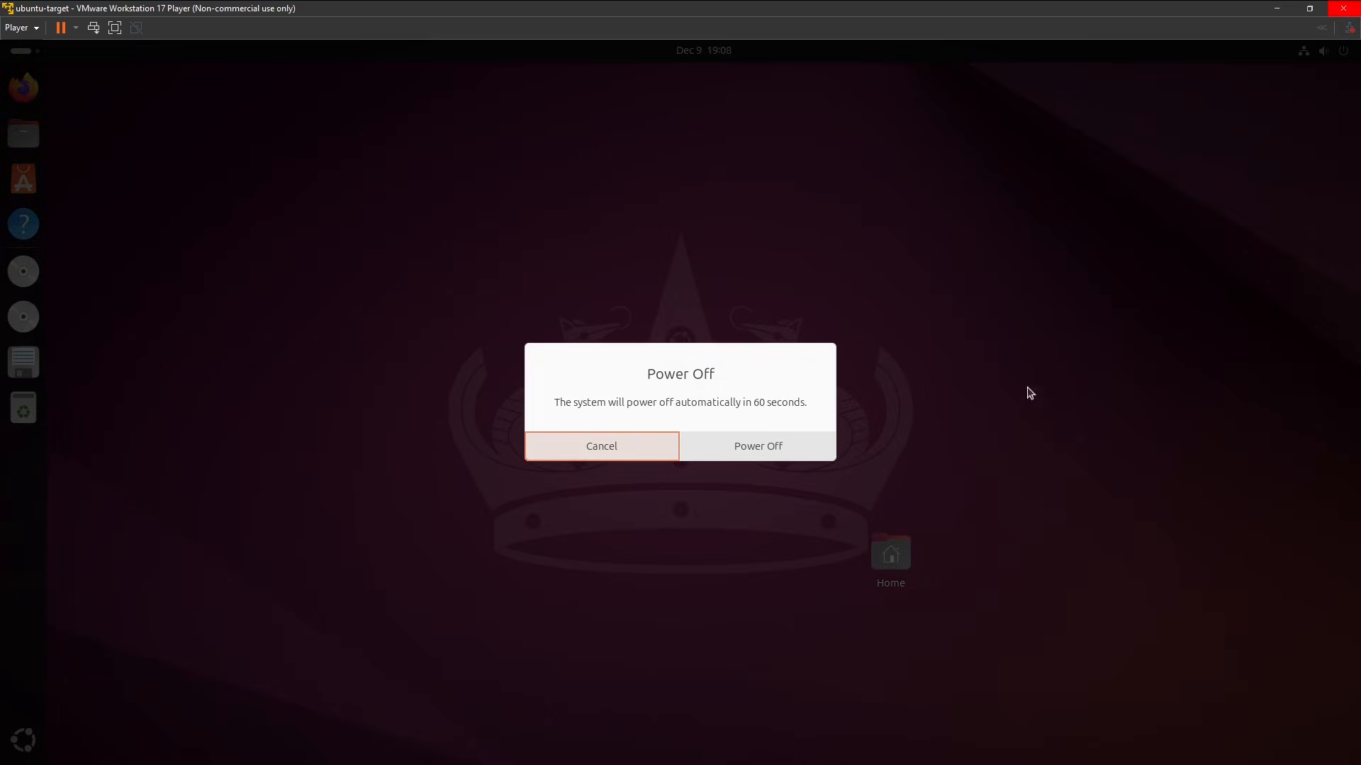
left_click(803, 447)
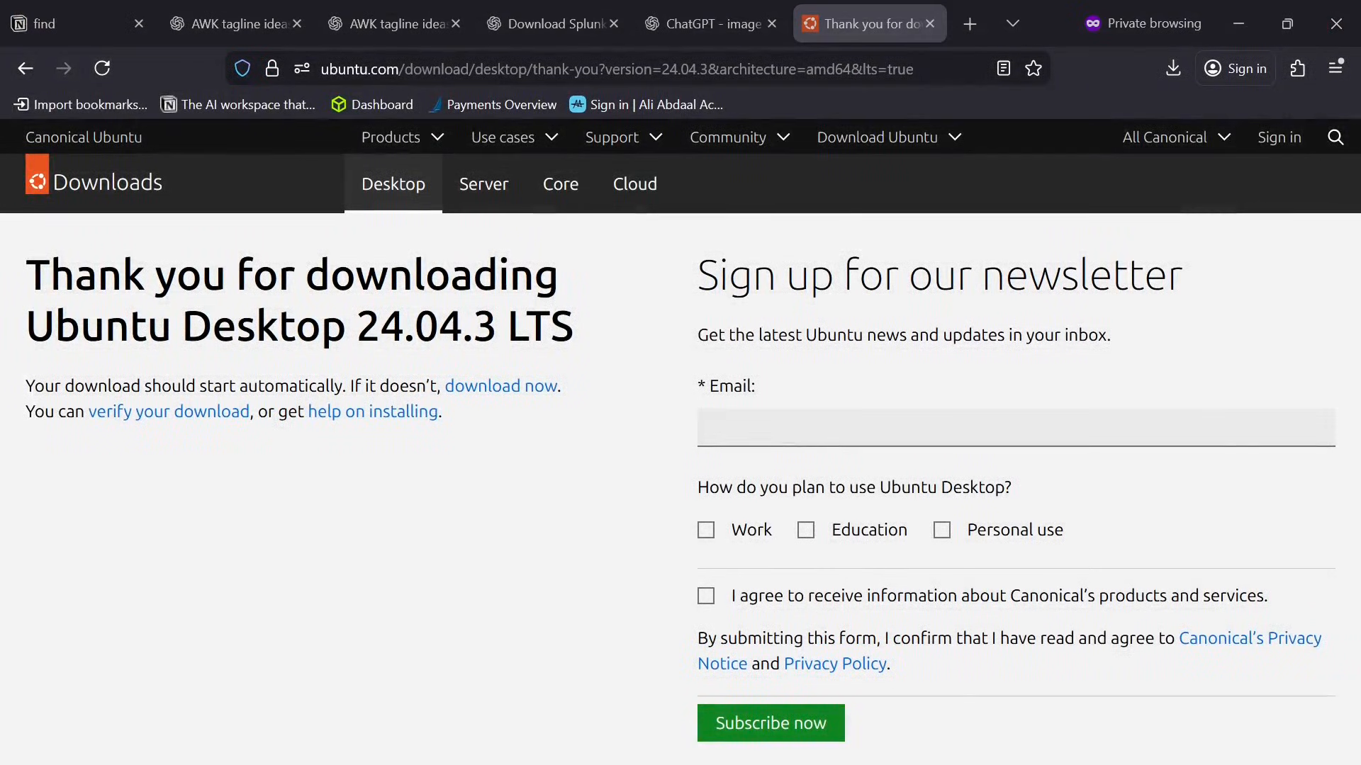
Switch to VMware Workstation 17 Player and start the ubuntu-splunk virtual machine.
left_click(401, 303)
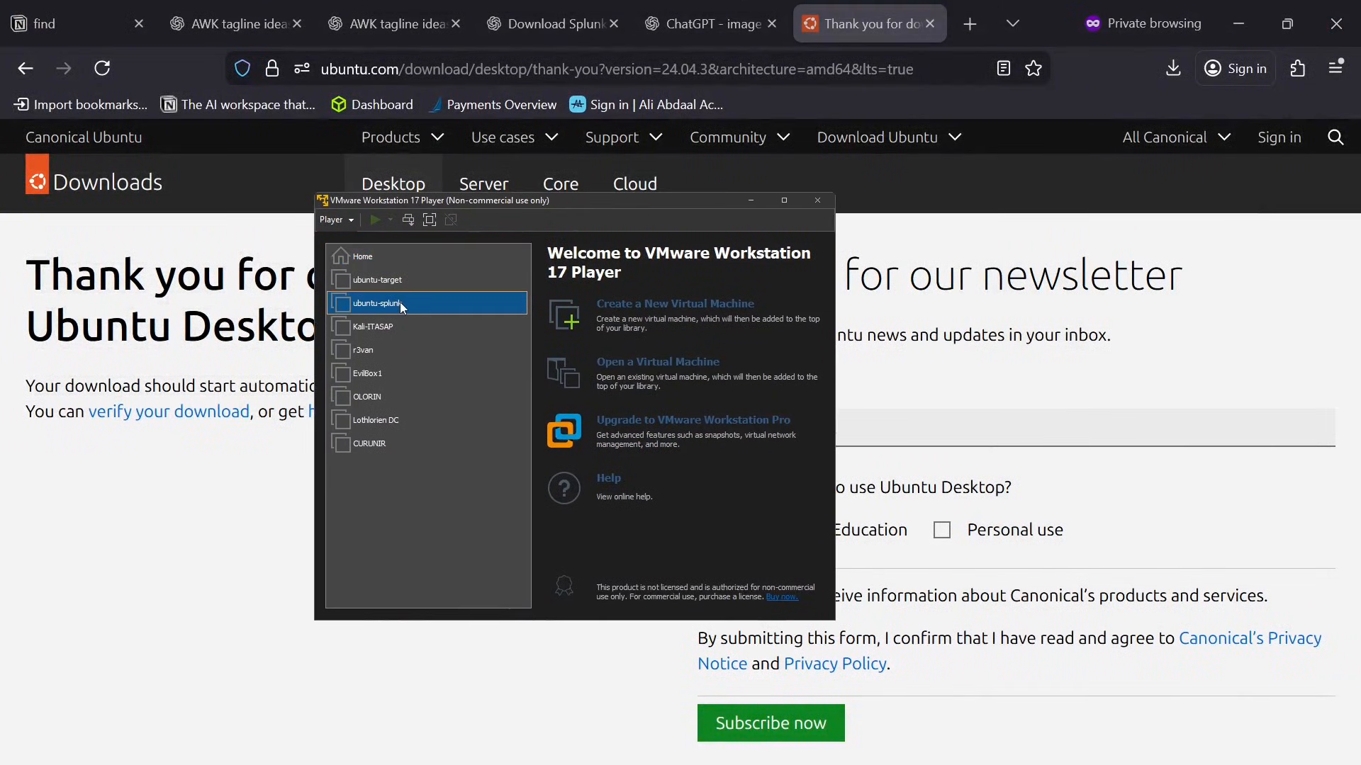
left_click(641, 554)
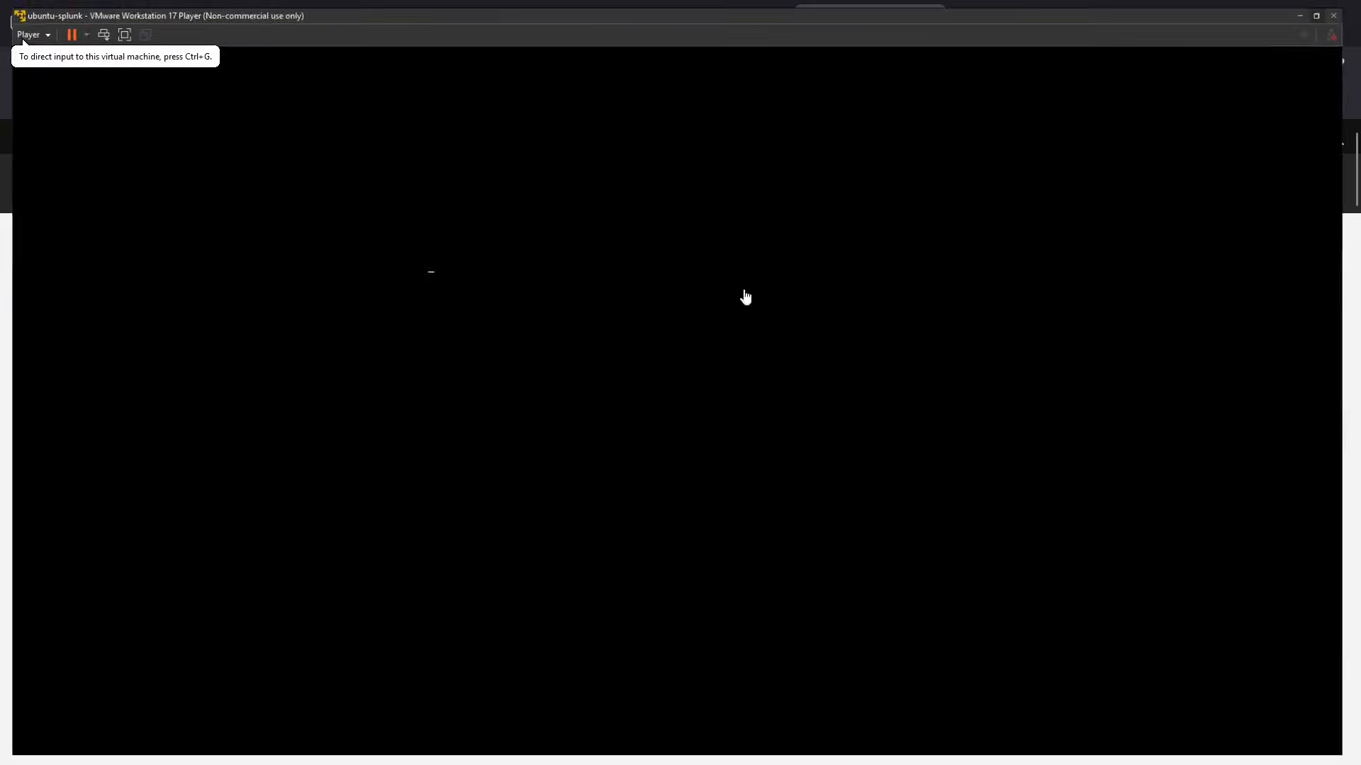
left_click(462, 386)
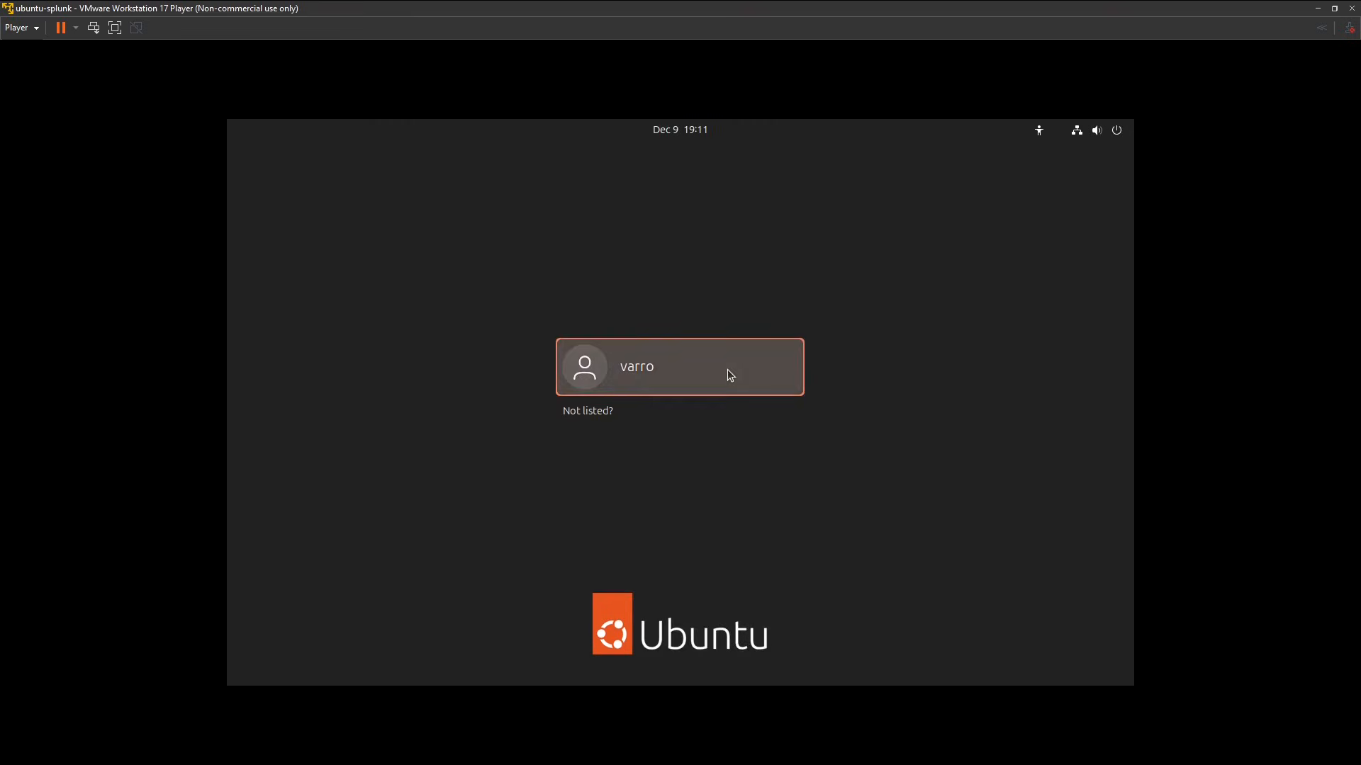
Log in to the listed user account on ubuntu-splunk by entering the account password.
left_click(727, 369)
type("********")
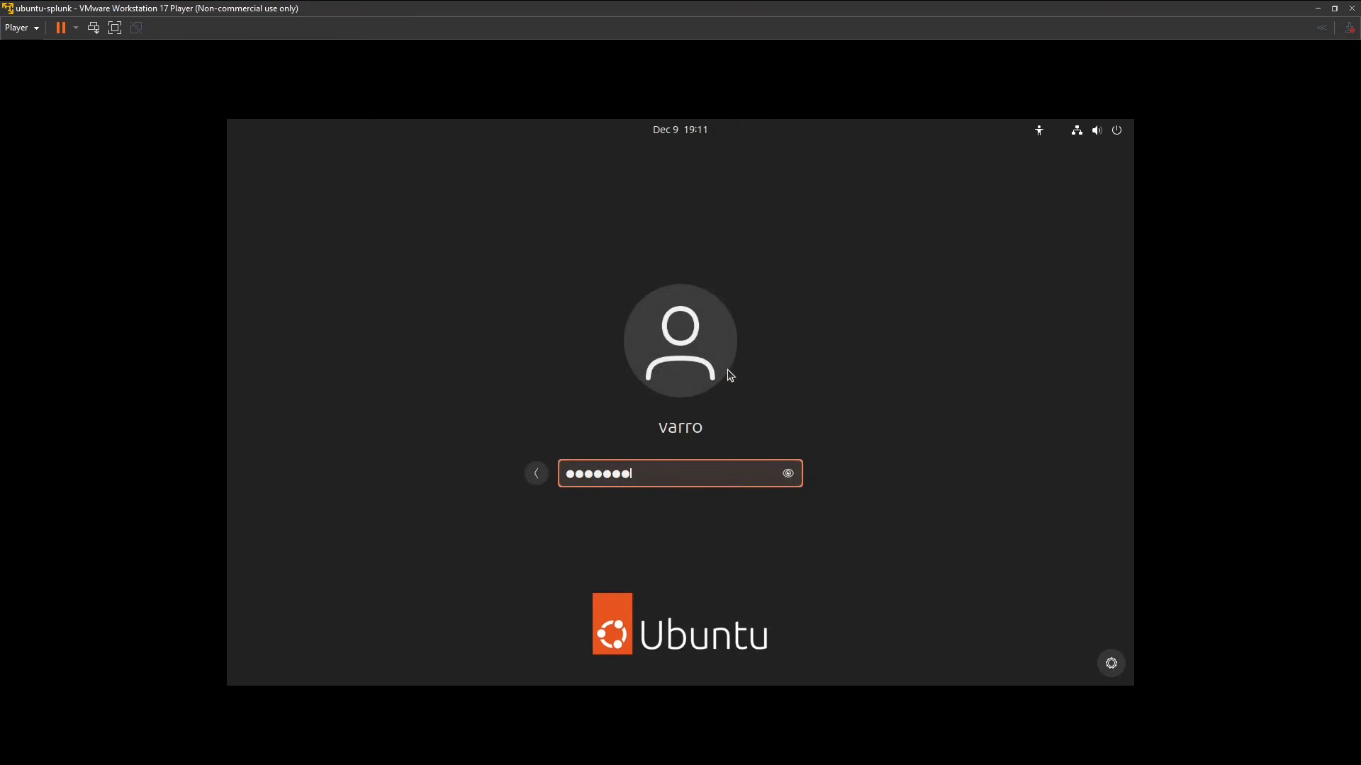
key("Return")
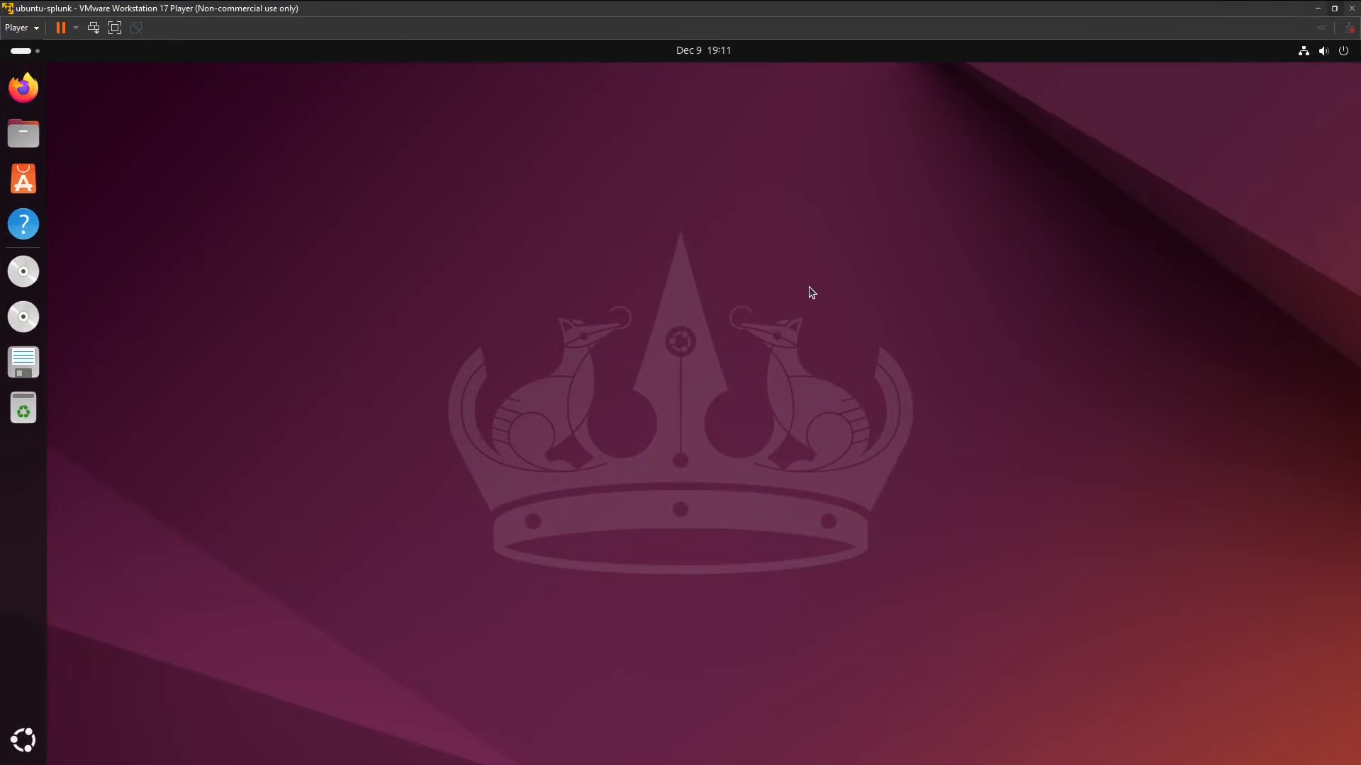
Search for Terminal in ubuntu-splunk, open it, and enlarge its text to make the default prompt easier to read.
key("super")
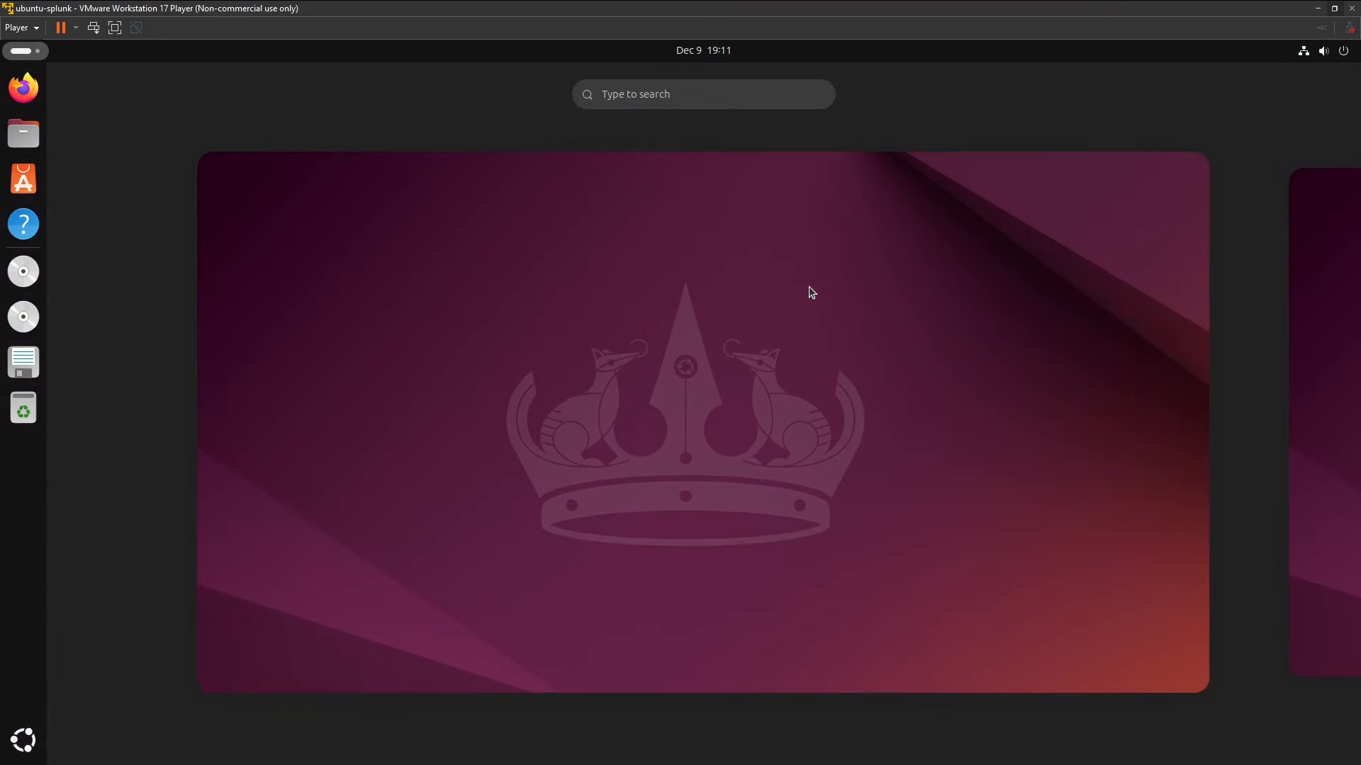
type("terminal")
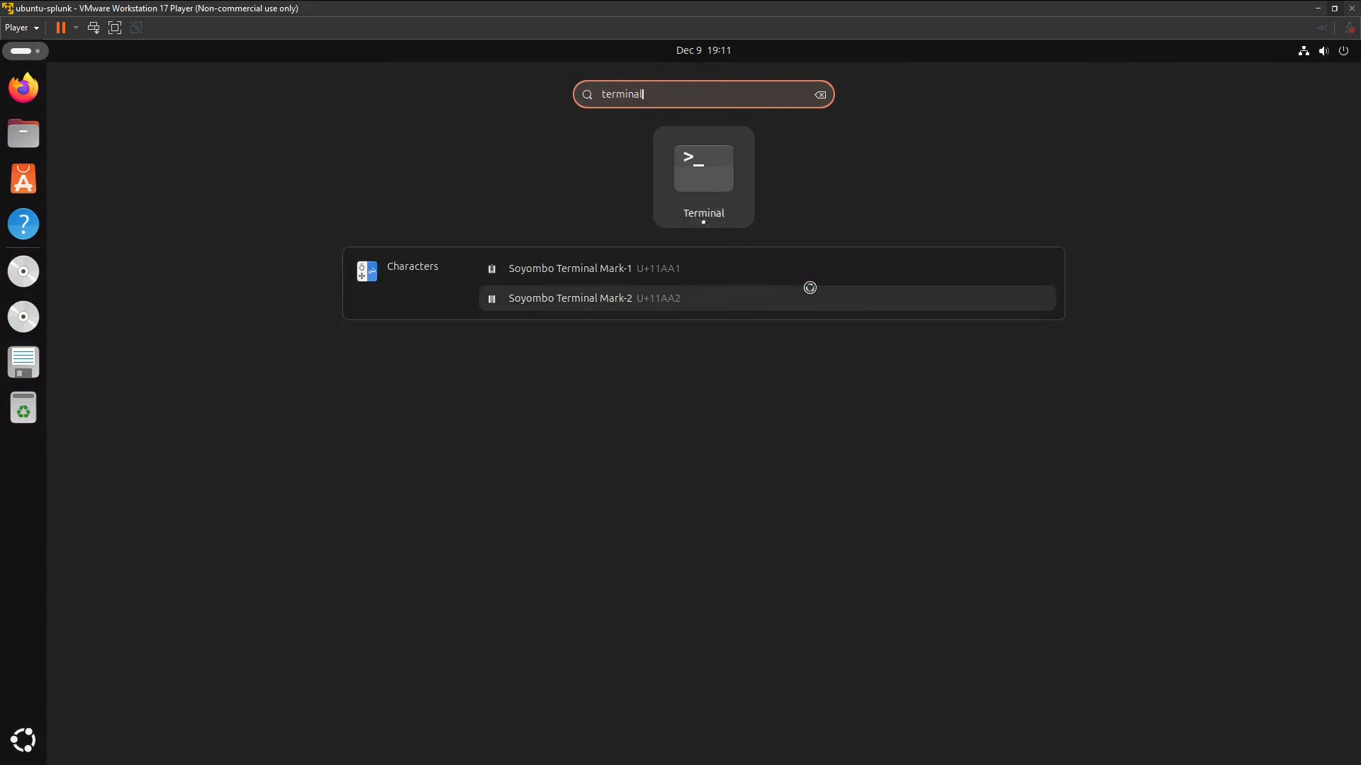
key("Return")
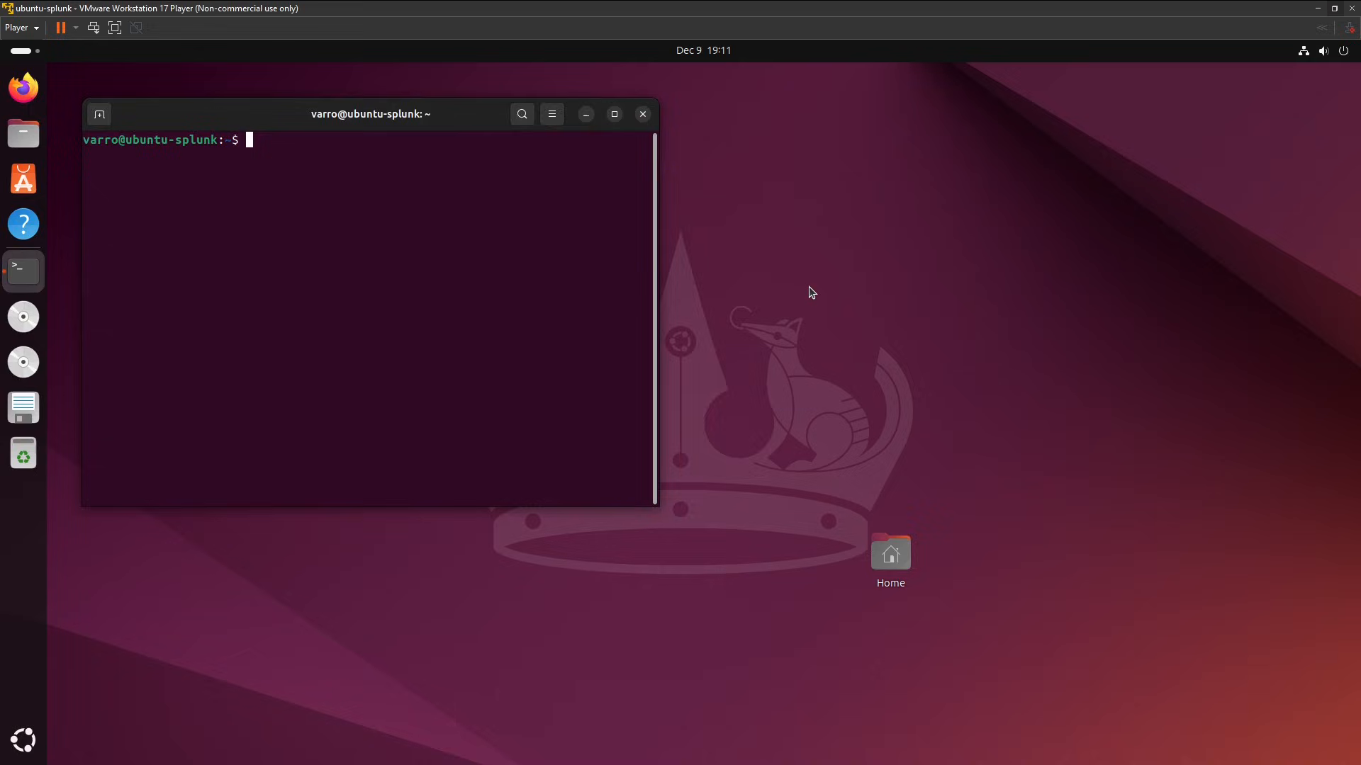
key("ctrl+plus")
key("ctrl+plus")
key("ctrl+plus")
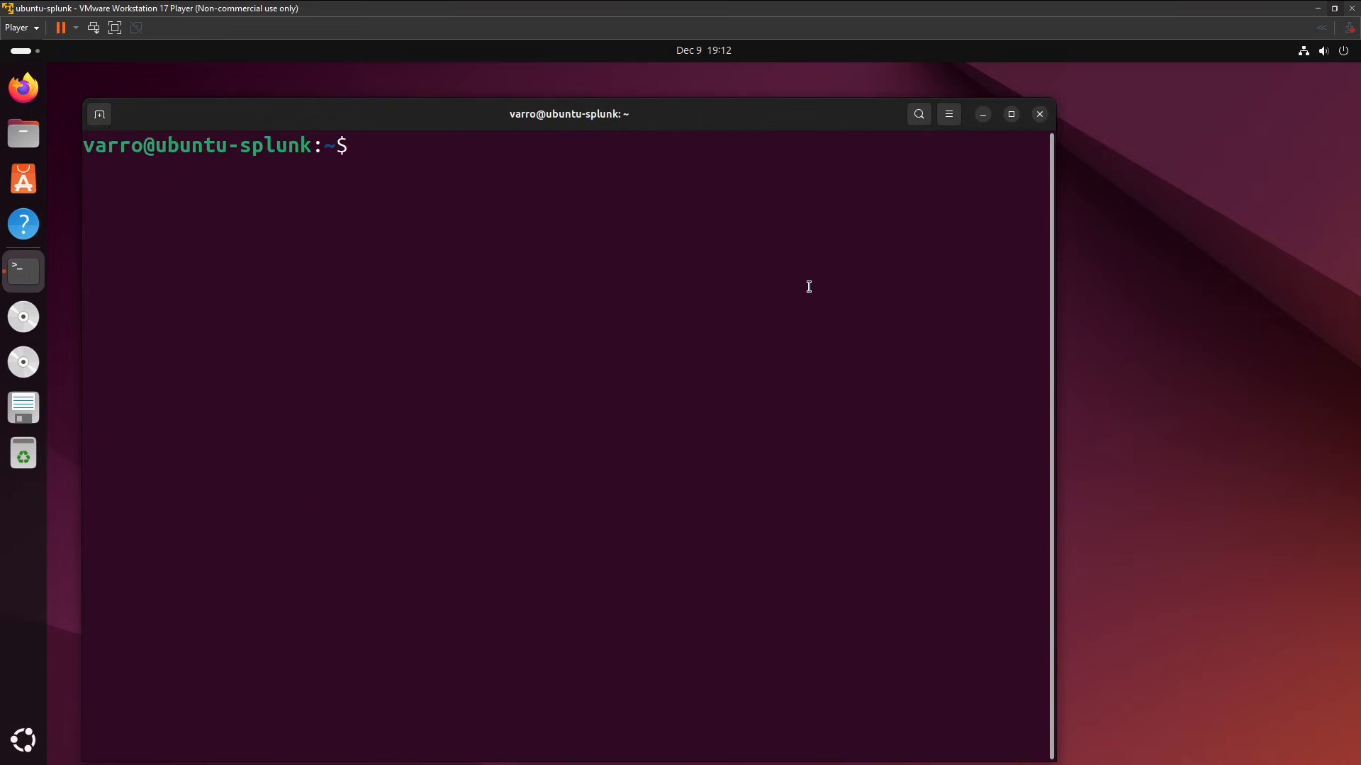
left_click_drag(352, 141, 109, 145)
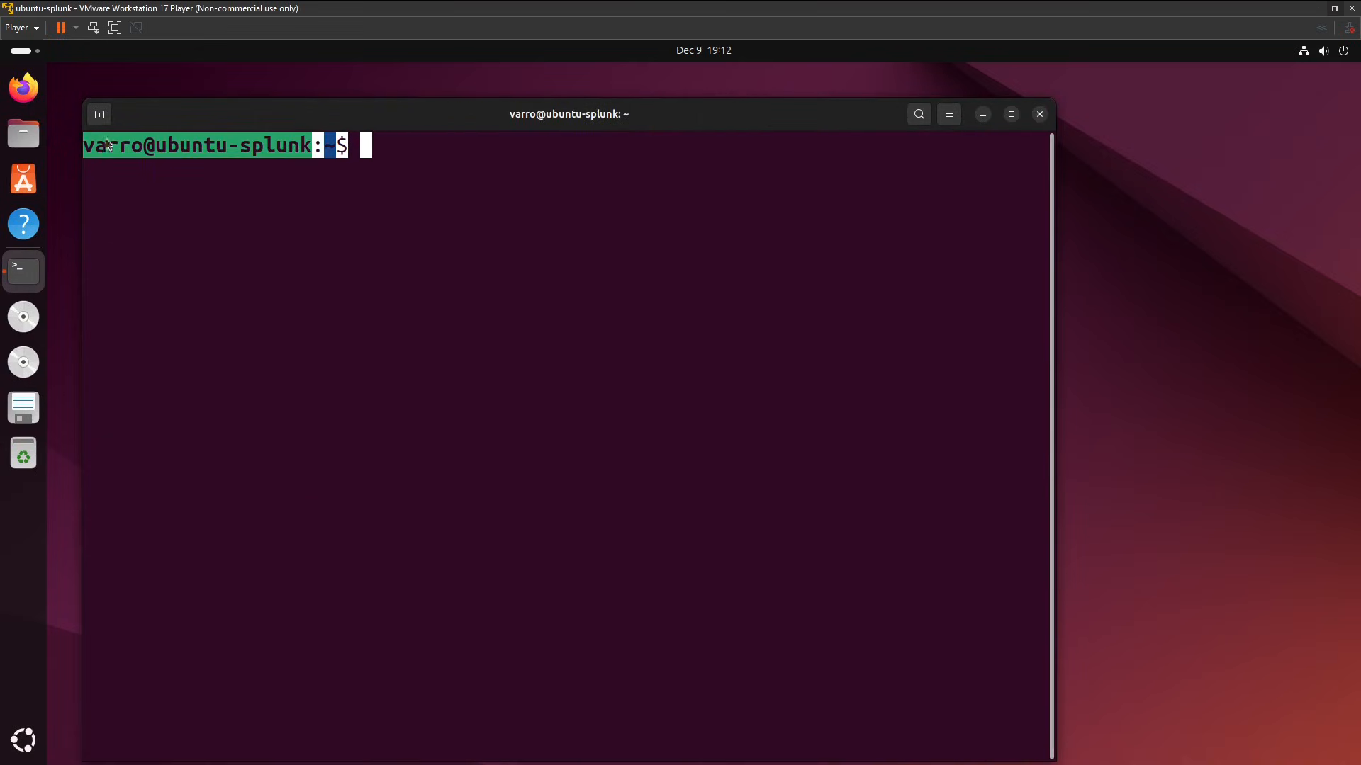
left_click(219, 204)
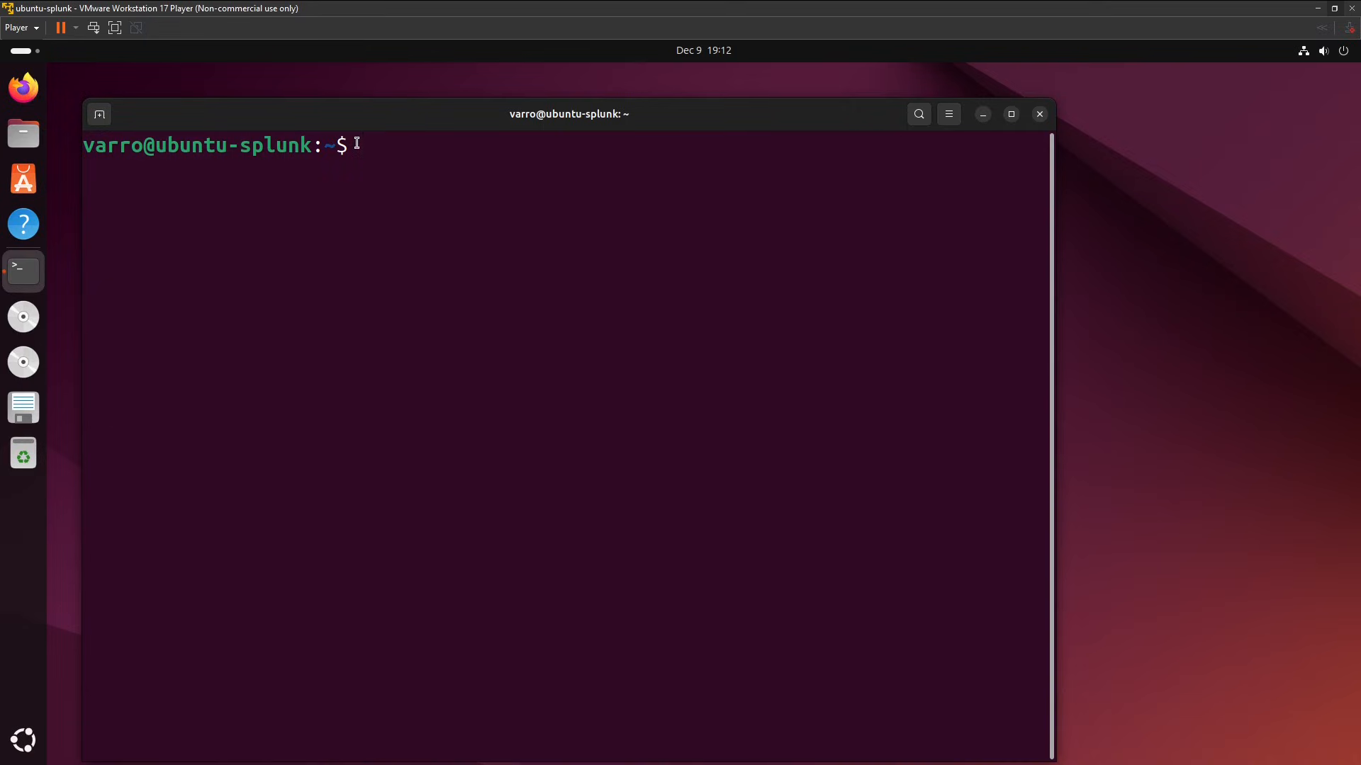
Open ~/.bashrc in vi on ubuntu-splunk and go to the last line of the file.
type("vi ~/.bashrc")
key("Return")
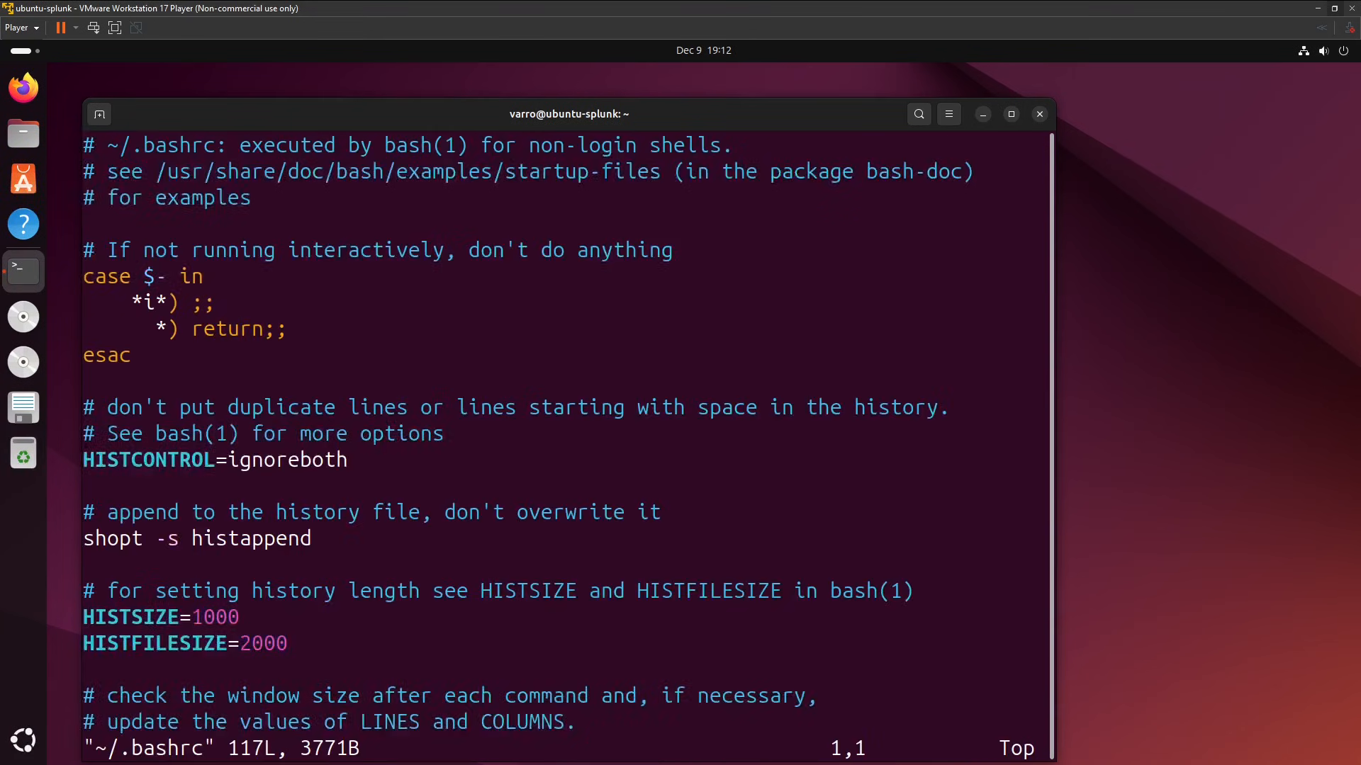
key("shift+g")
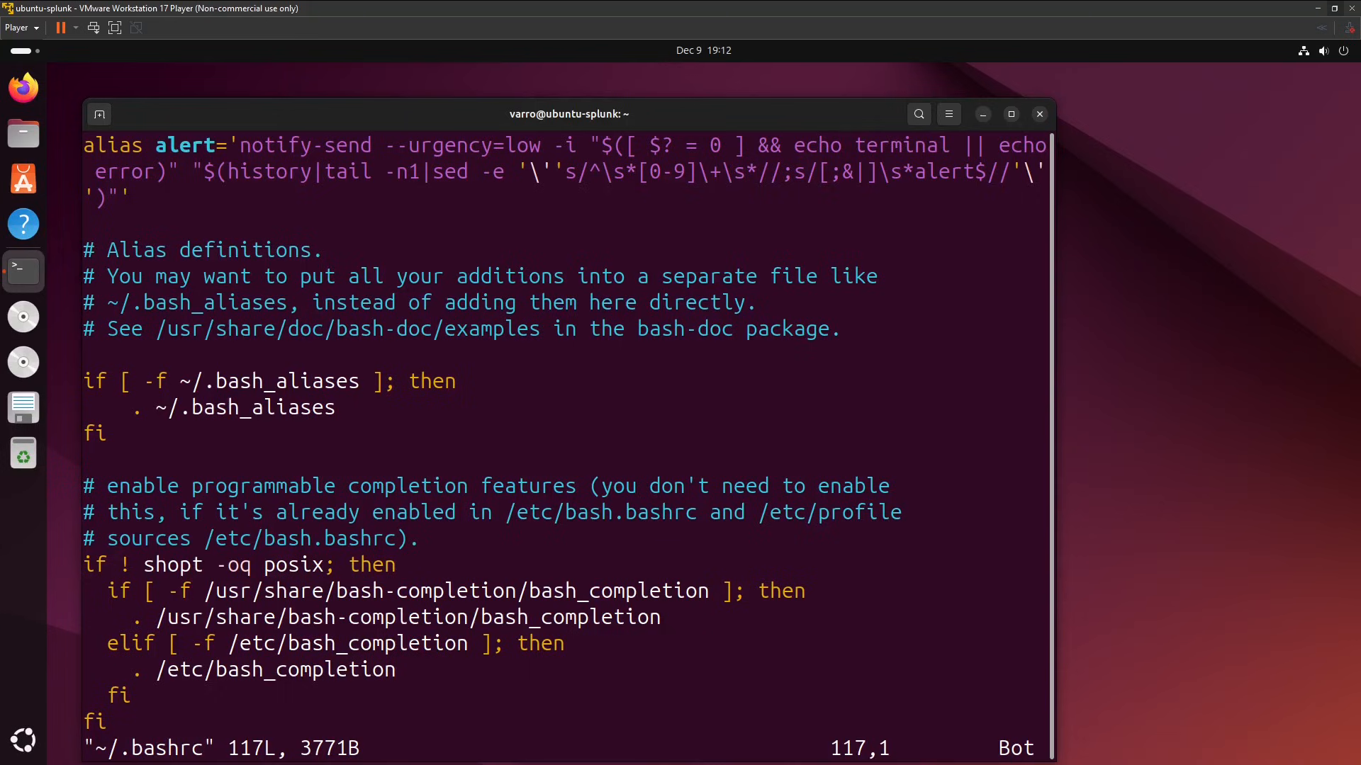
Paste the copied PS1 line for the blue \u:\w ❯ prompt below the final fi in ~/.bashrc, and save and quit vi.
key("o")
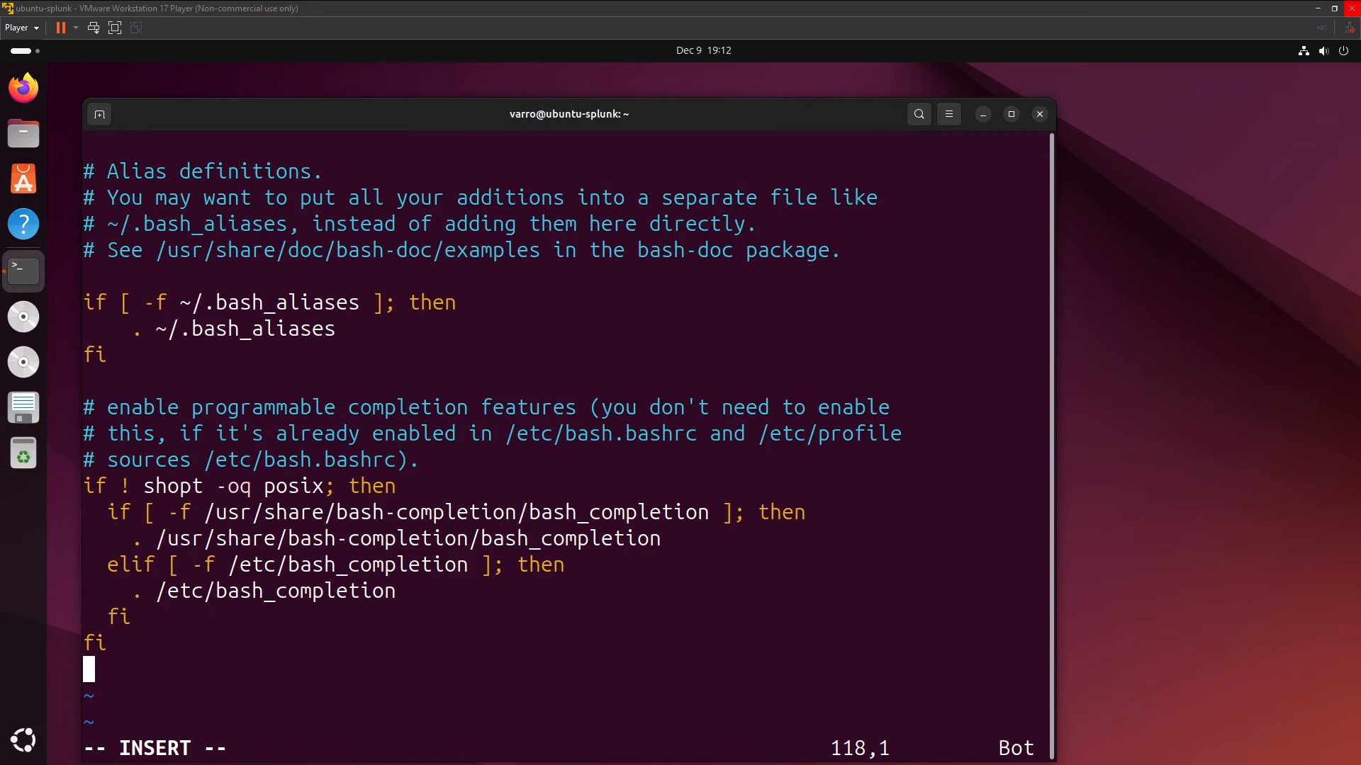
right_click(96, 688)
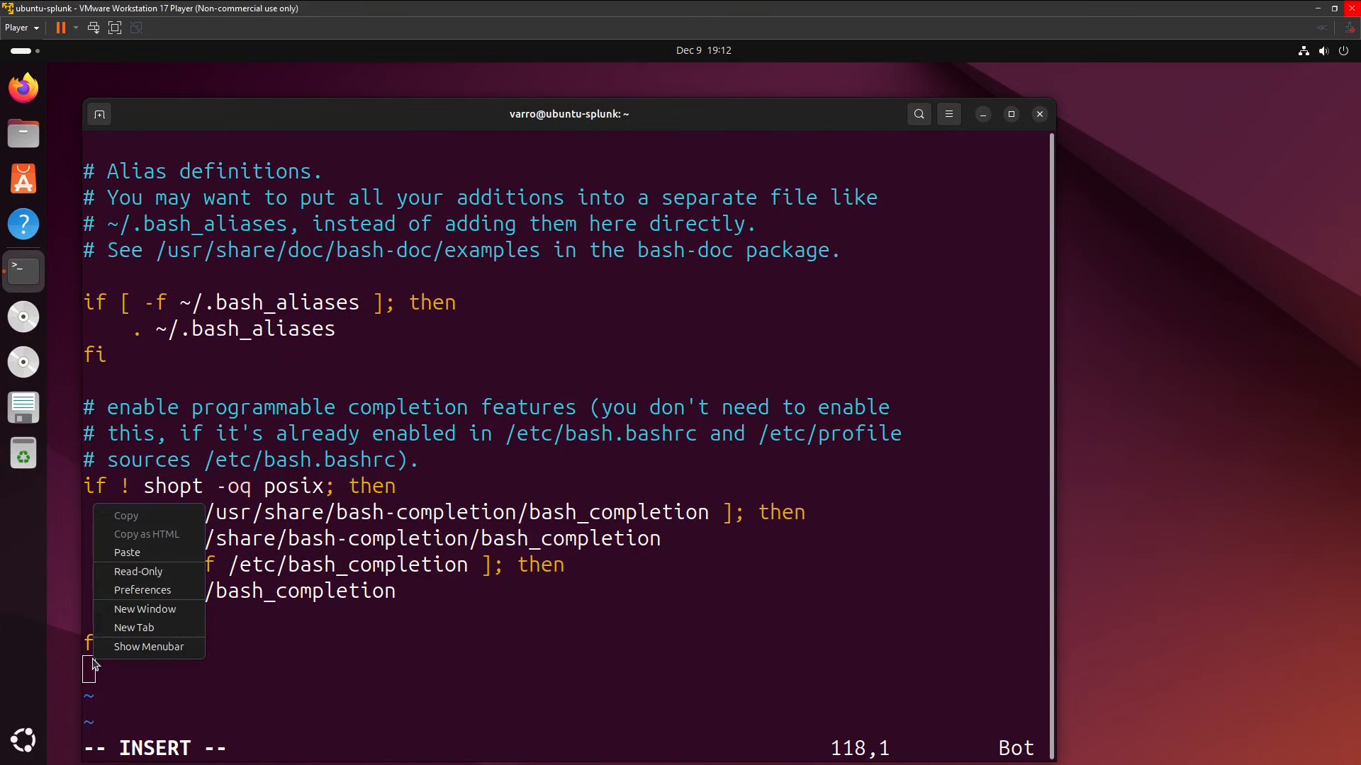
left_click(143, 551)
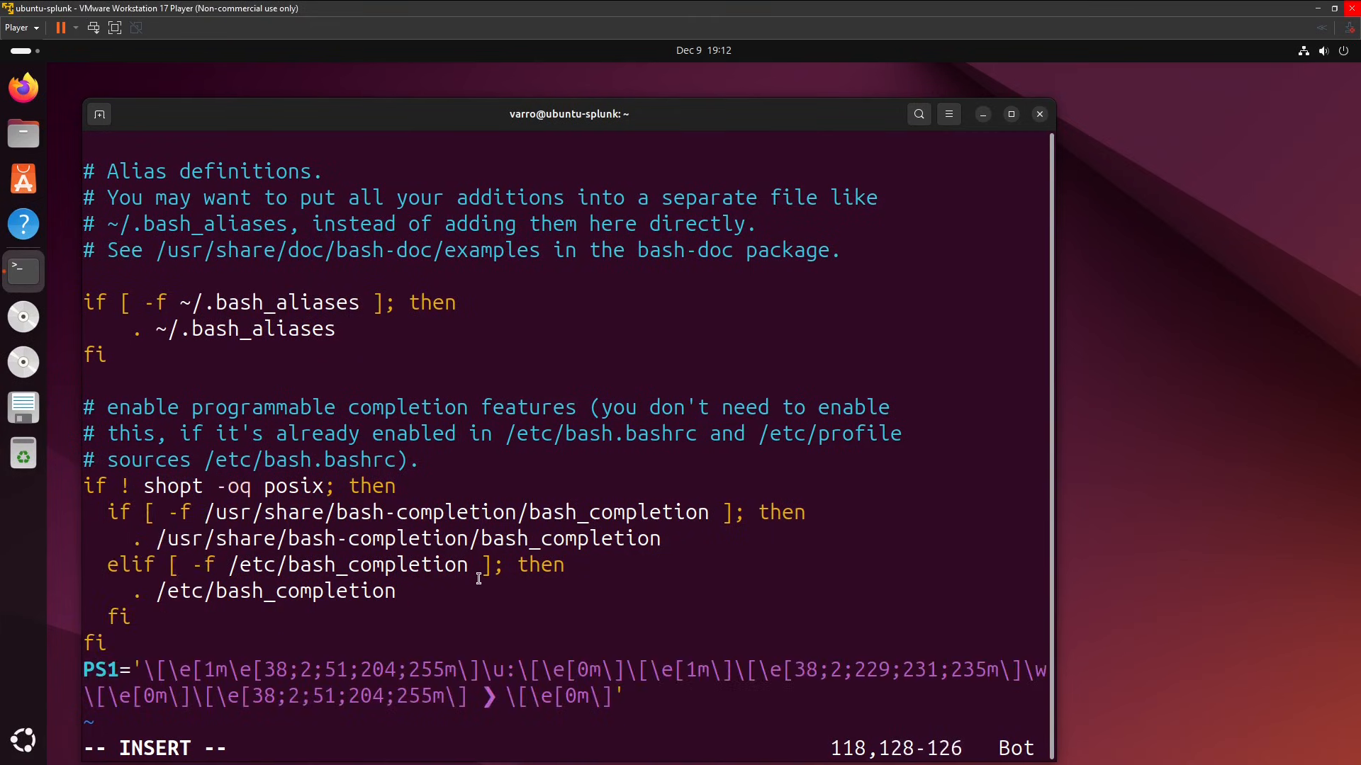
key("Escape")
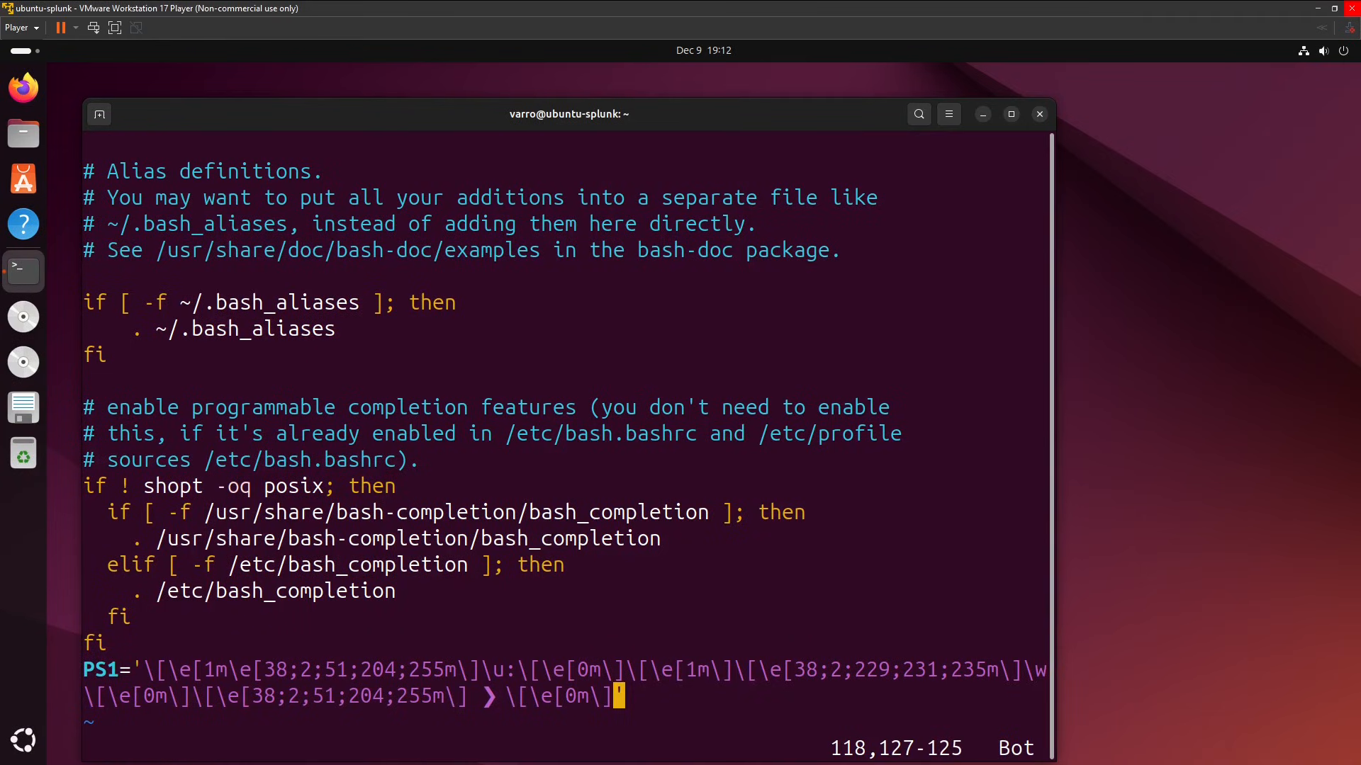
key("shift+z")
key("shift+z")
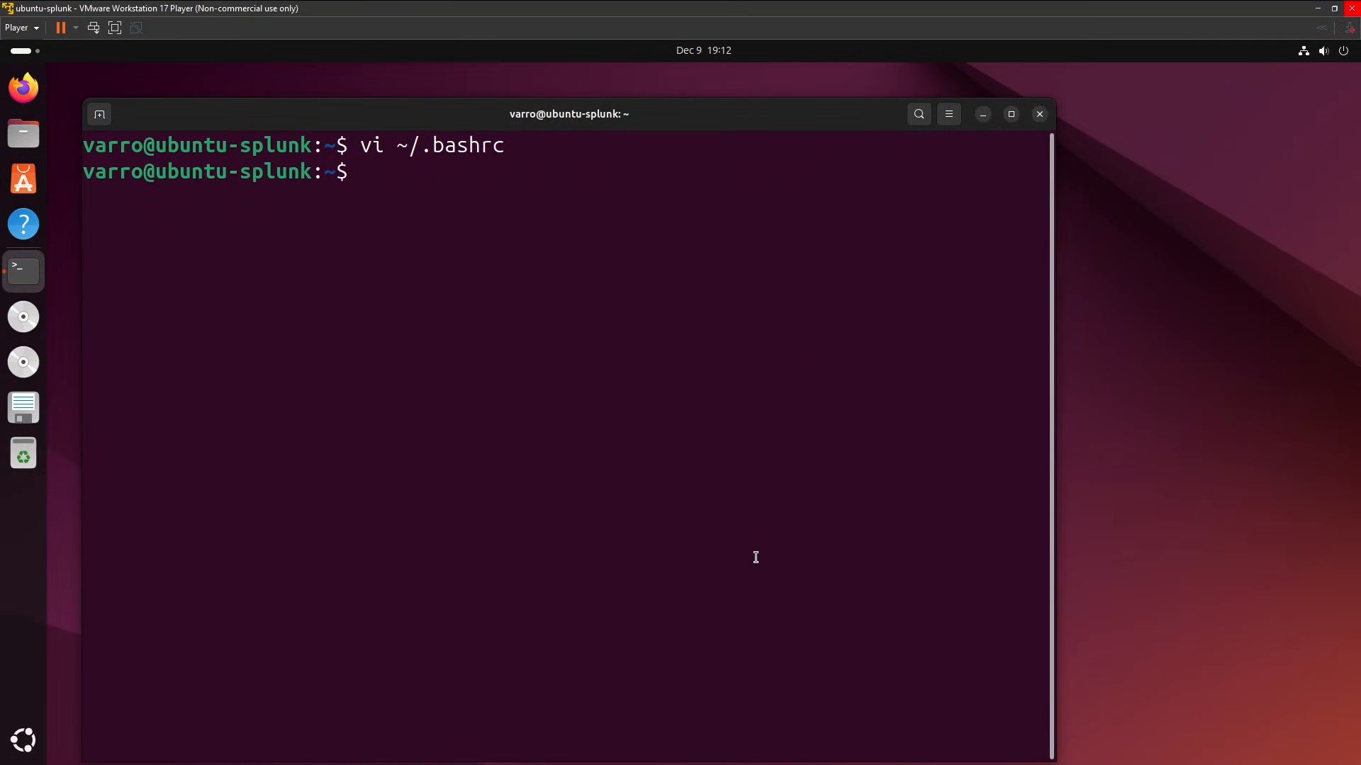
Apply the new prompt by running source ~/.bashrc, and clear the terminal.
type("source ~/.bashrc")
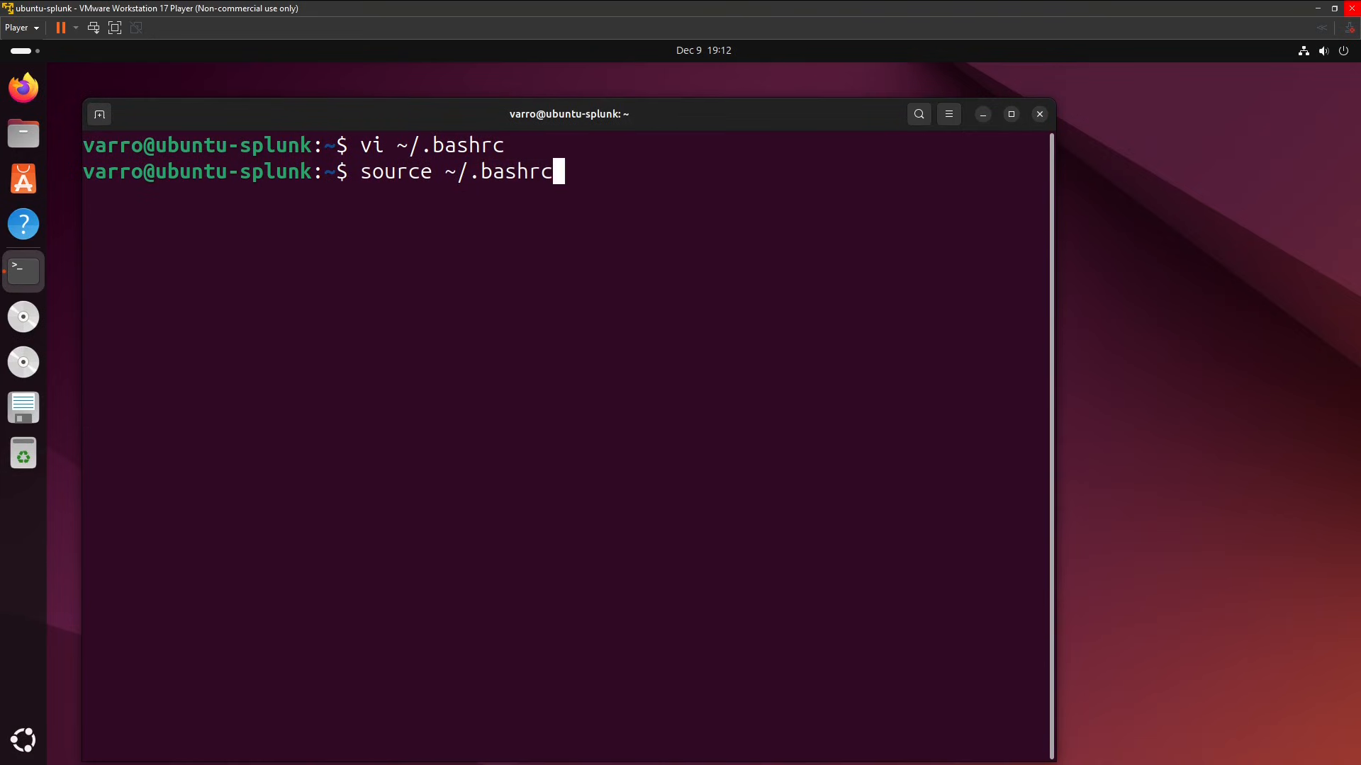
key("Return")
type("clear")
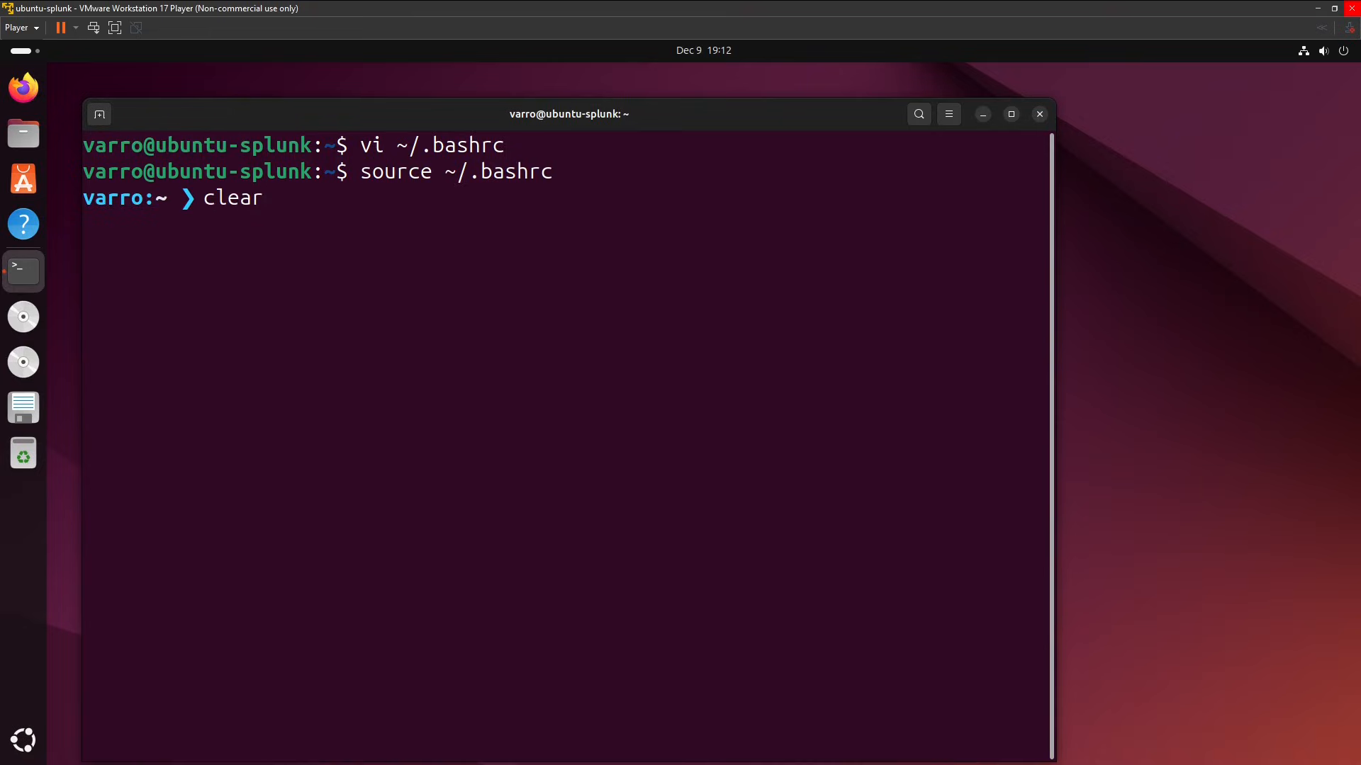
key("Return")
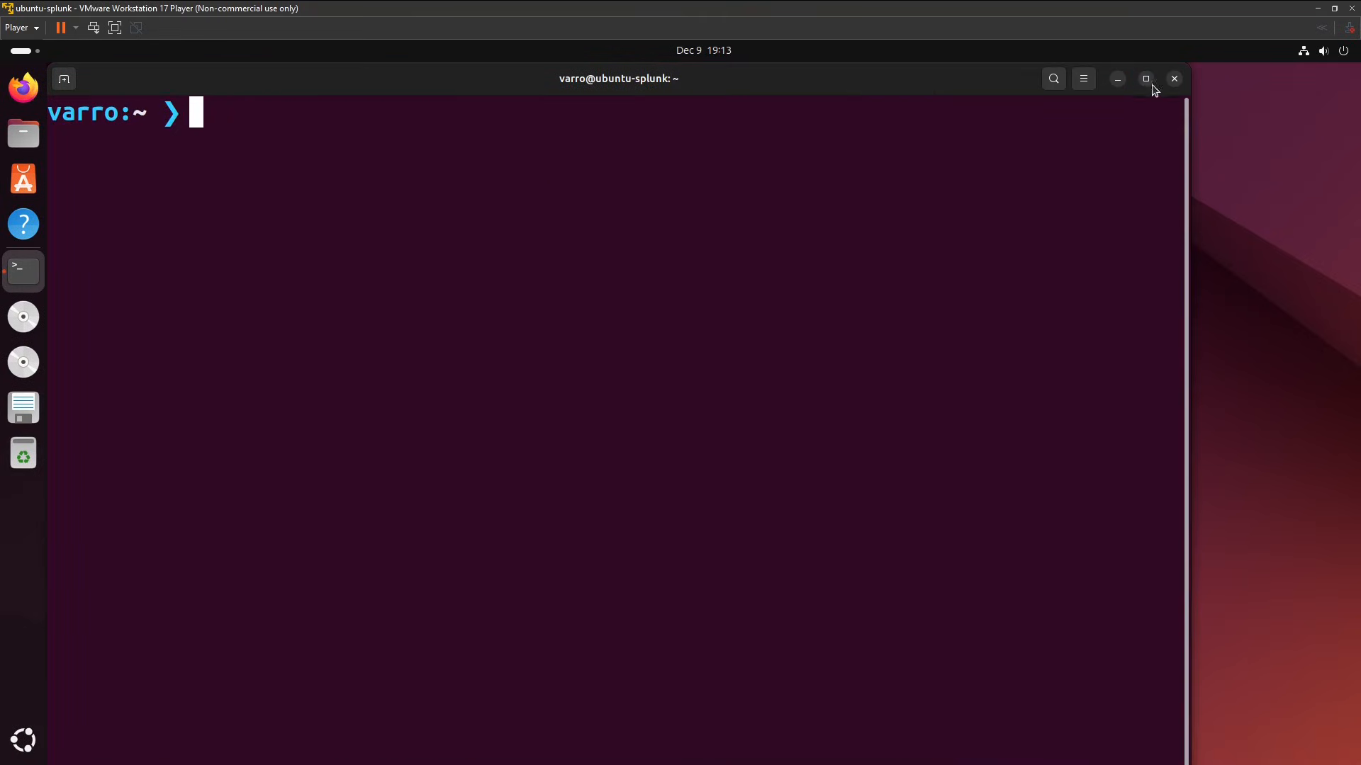
Maximize the terminal window and open ~/.vimrc in vi.
left_click(1148, 82)
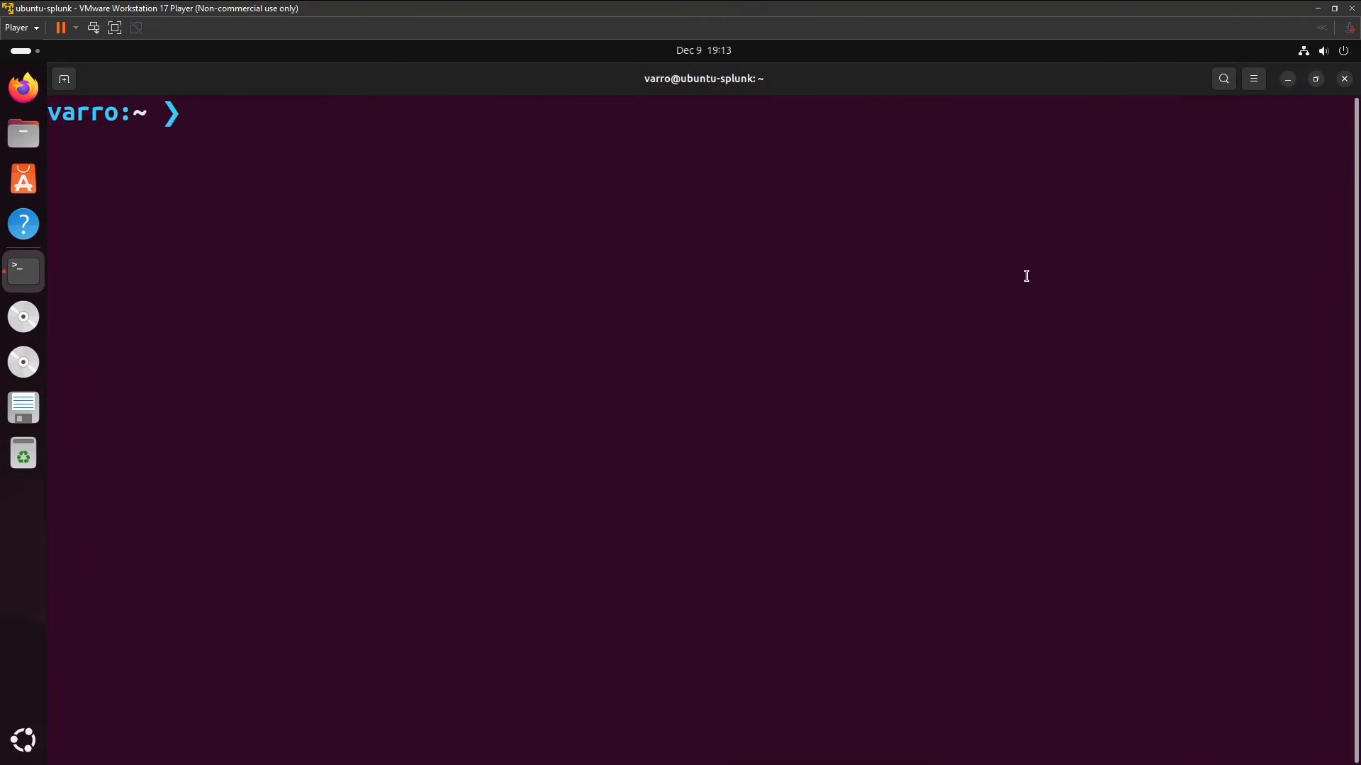
type("vi ~/.vimrc")
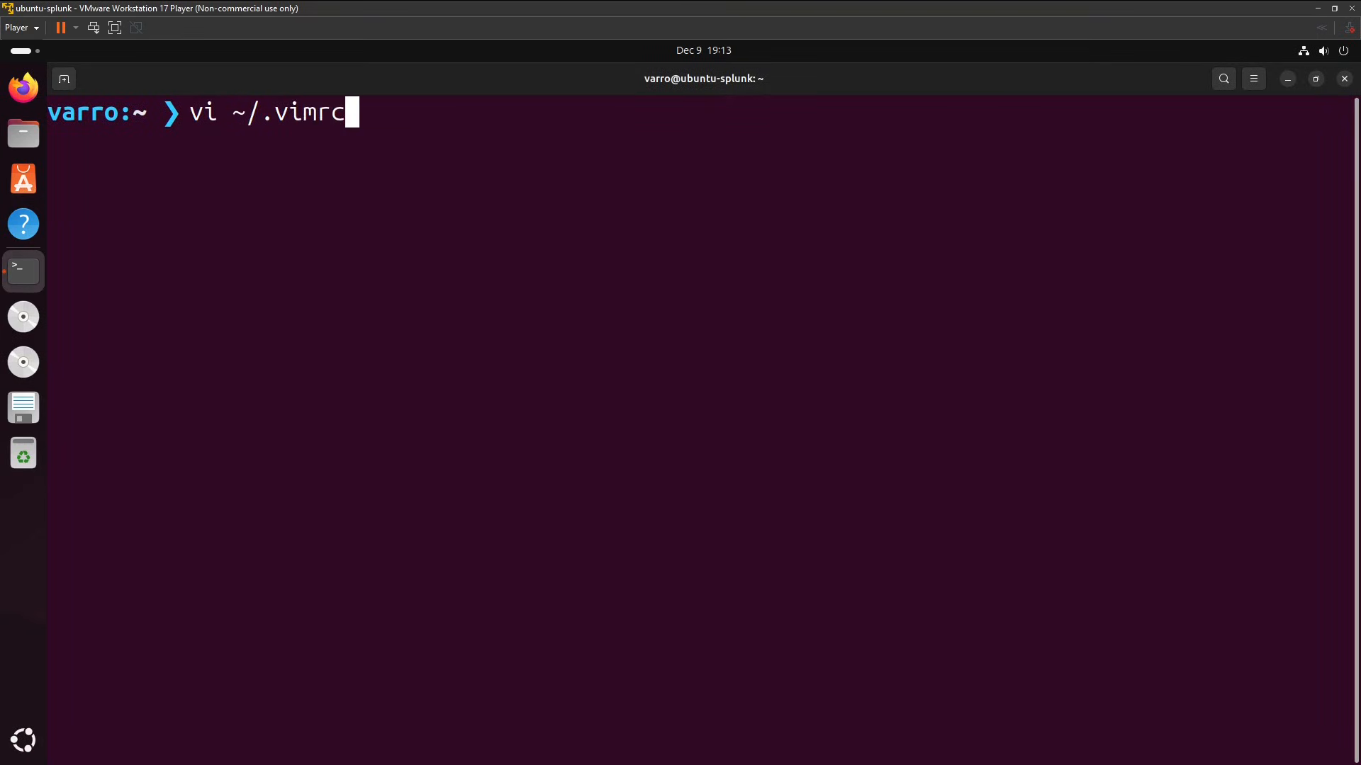
key("Return")
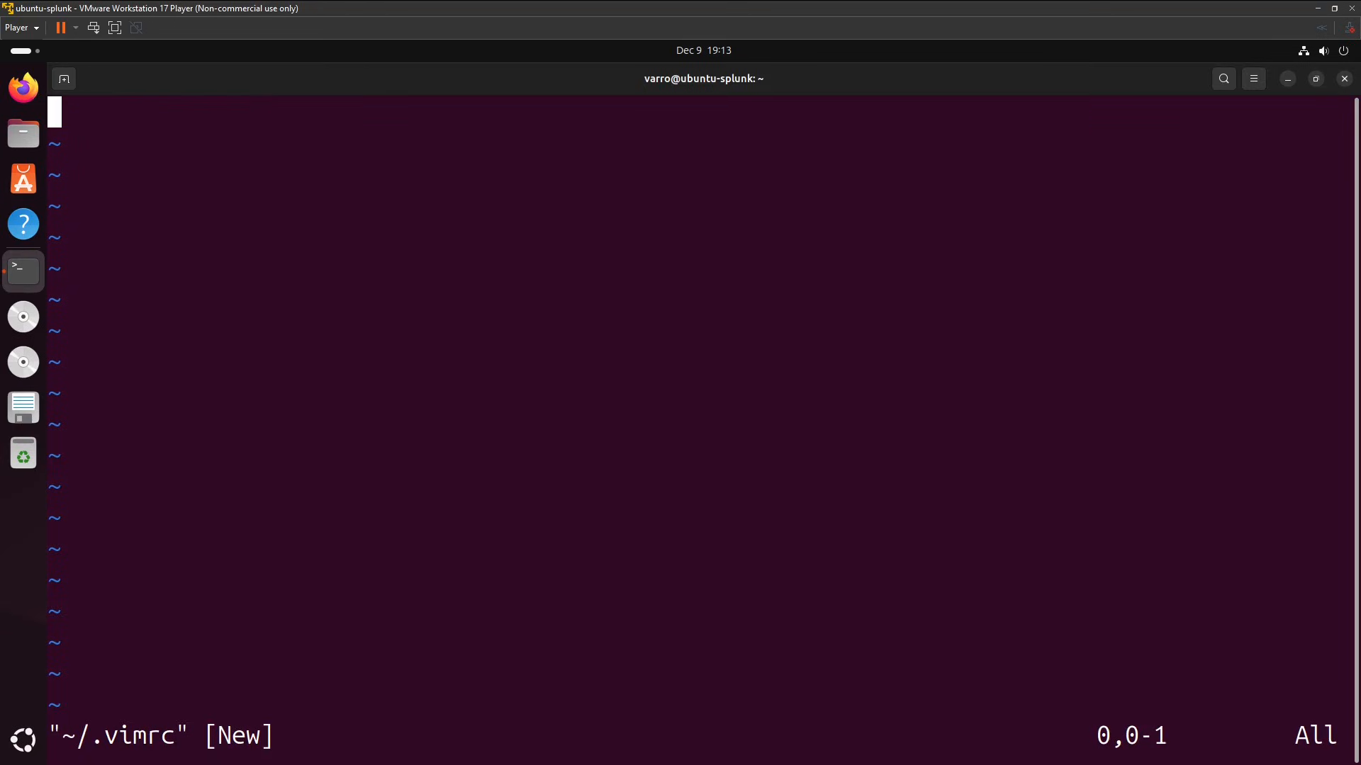
Enter set number as the first line of ~/.vimrc to enable line numbers.
type("set num")
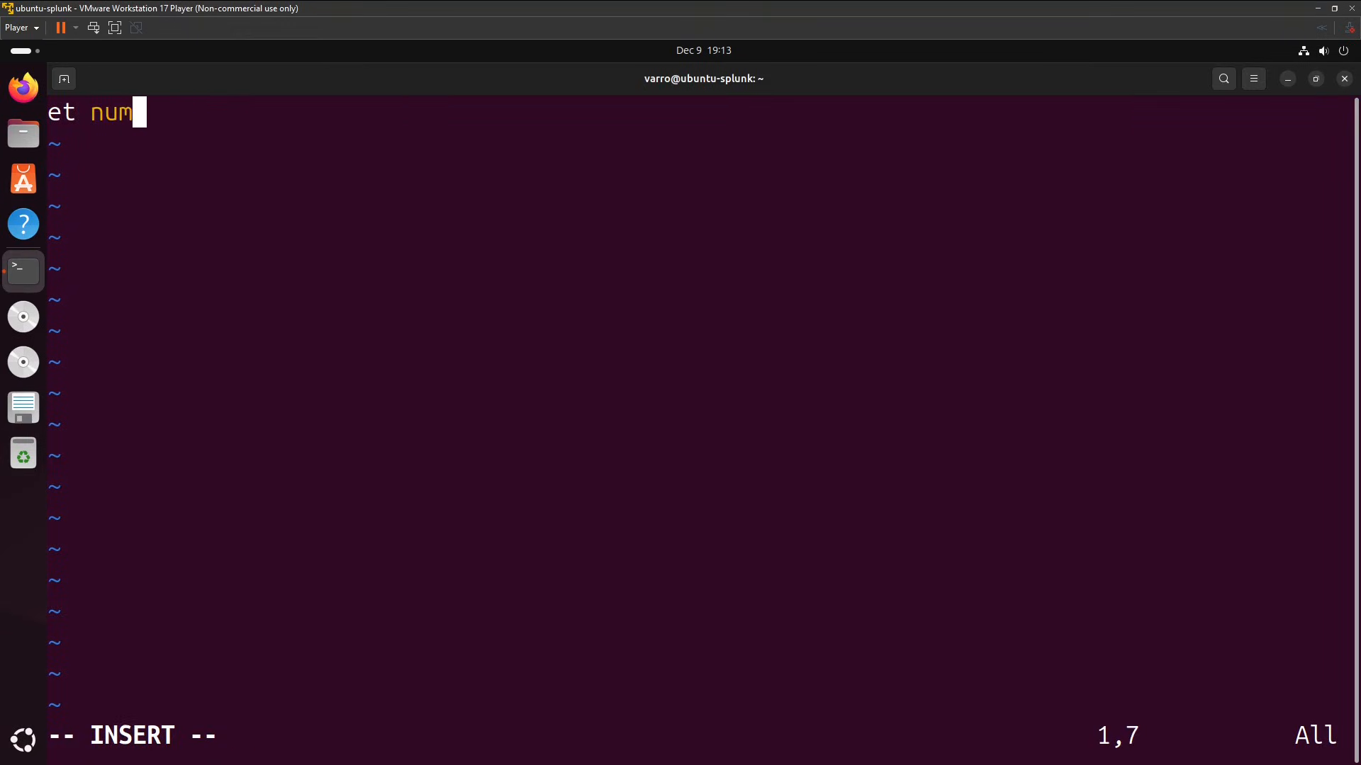
type("be")
key("BackSpace")
key("BackSpace")
key("BackSpace")
key("BackSpace")
key("BackSpace")
key("BackSpace")
key("BackSpace")
key("BackSpace")
type("se")
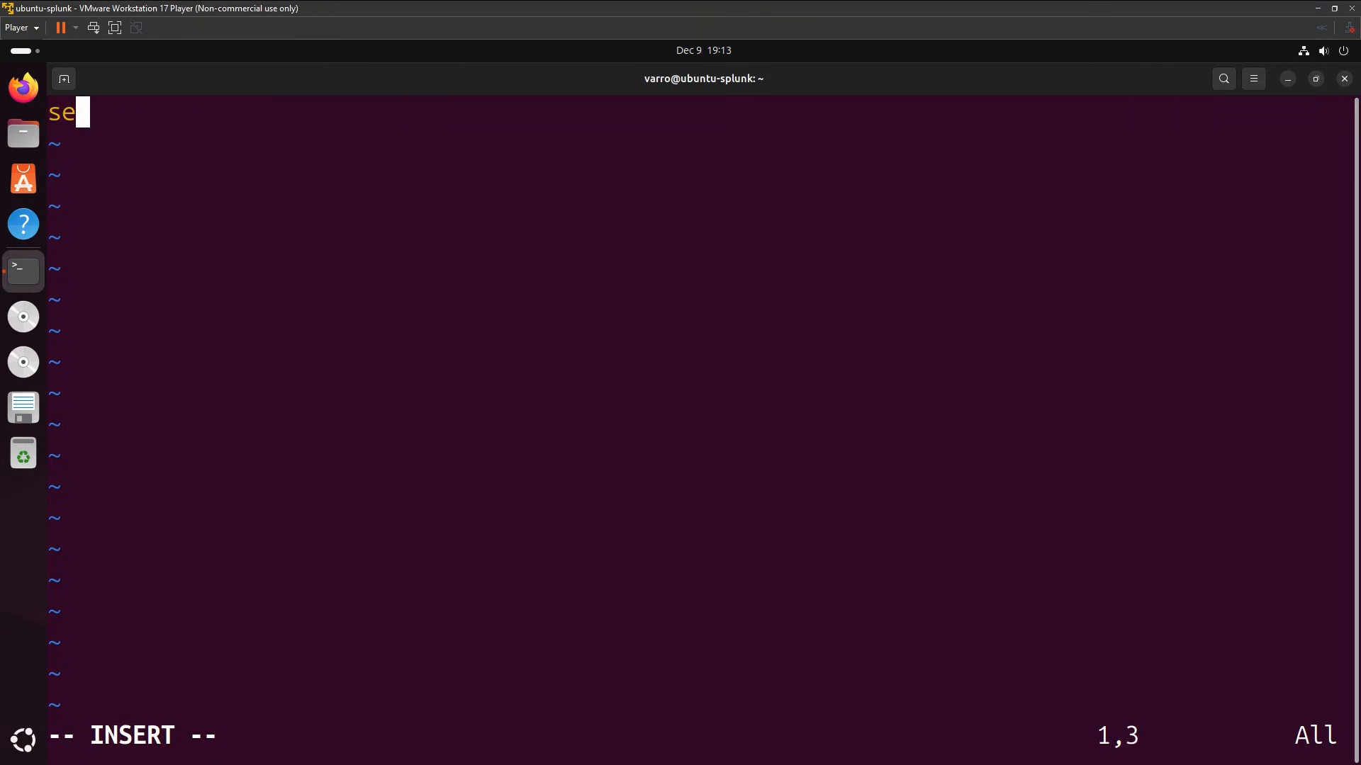
type("t number")
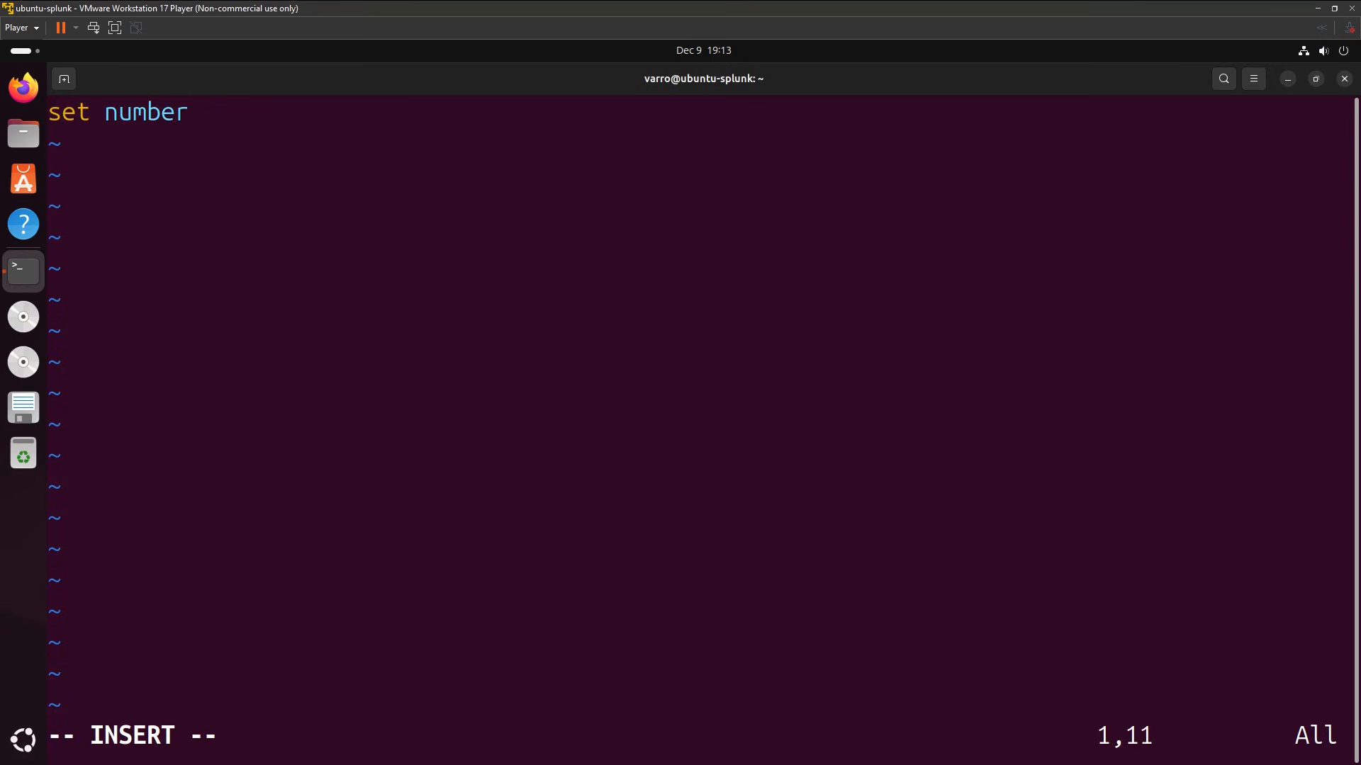
Add the lines syntax on and colorscheme elflord below set number in ~/.vimrc.
key("Return")
type("sy")
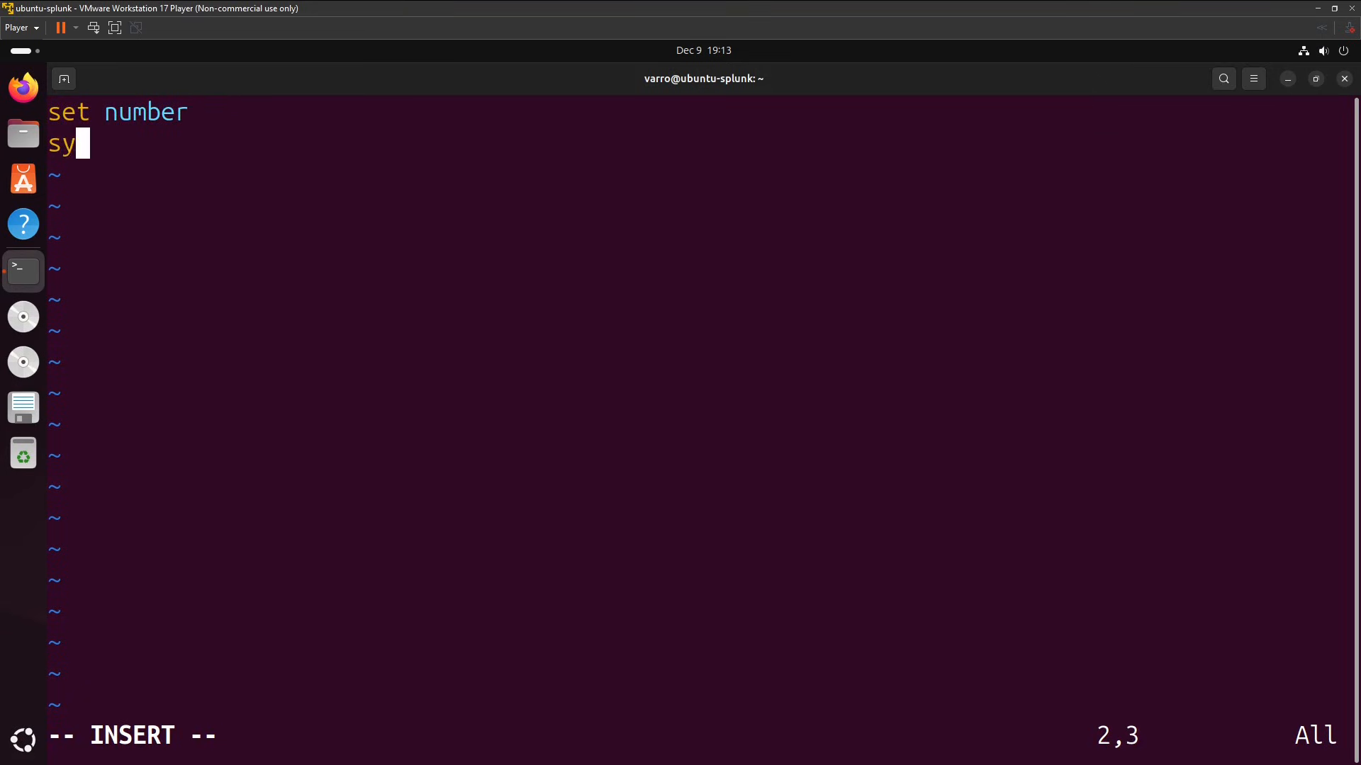
type("ntax on")
key("Return")
type("co")
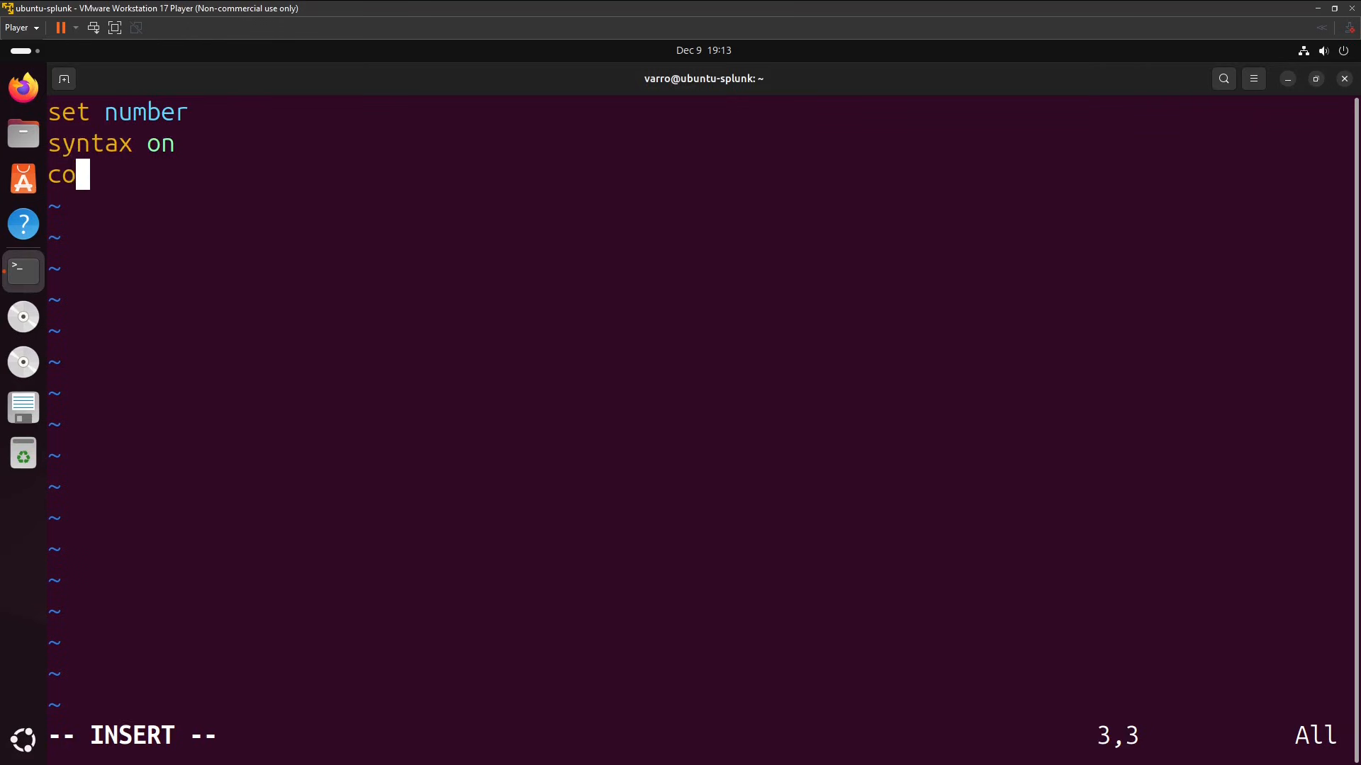
type("lor")
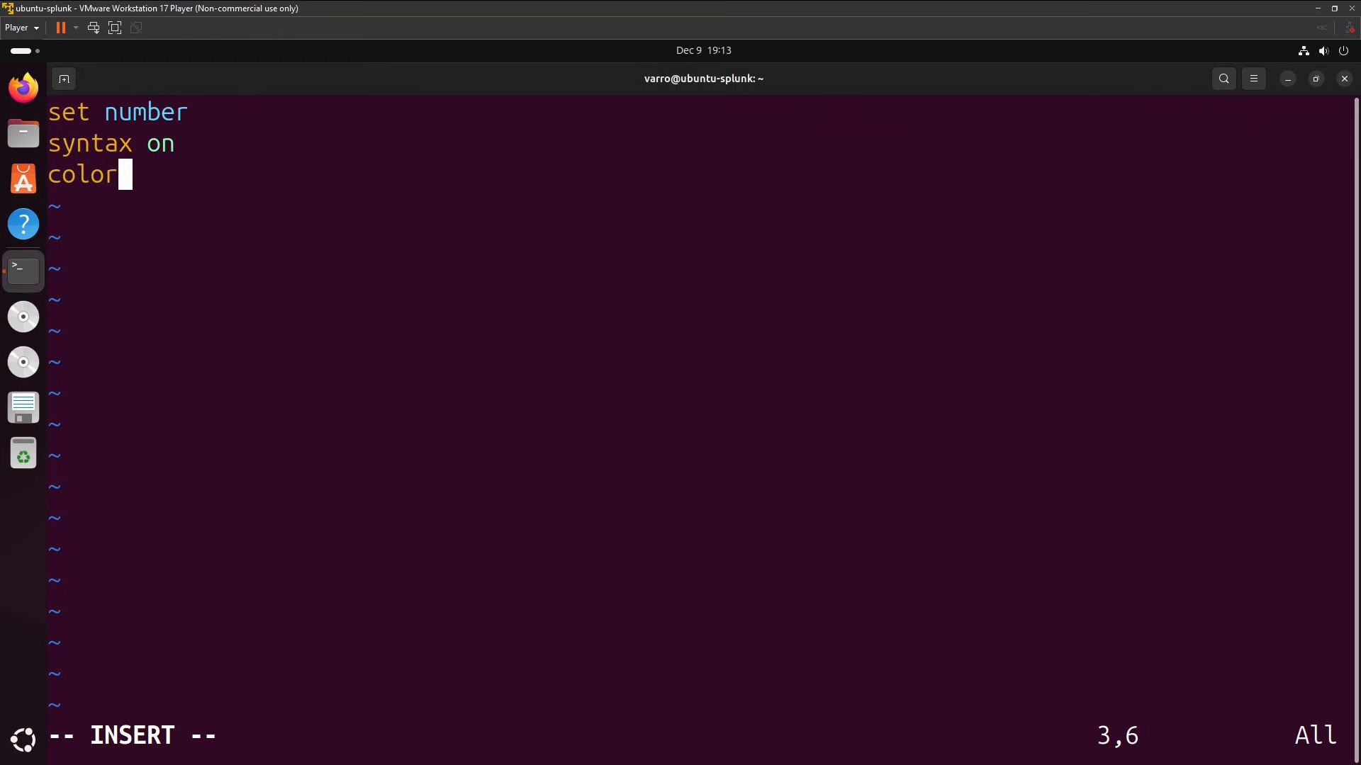
type("scheme eld")
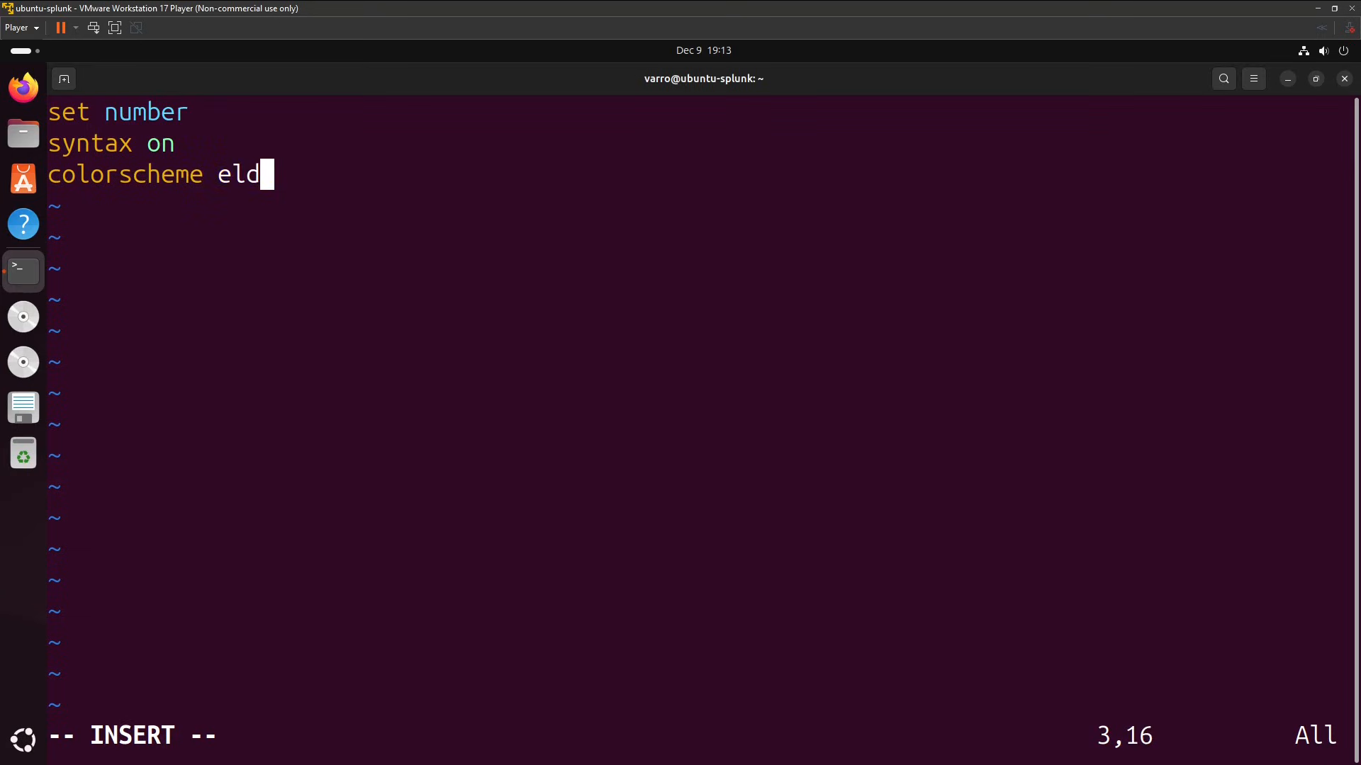
key("BackSpace")
type("flord")
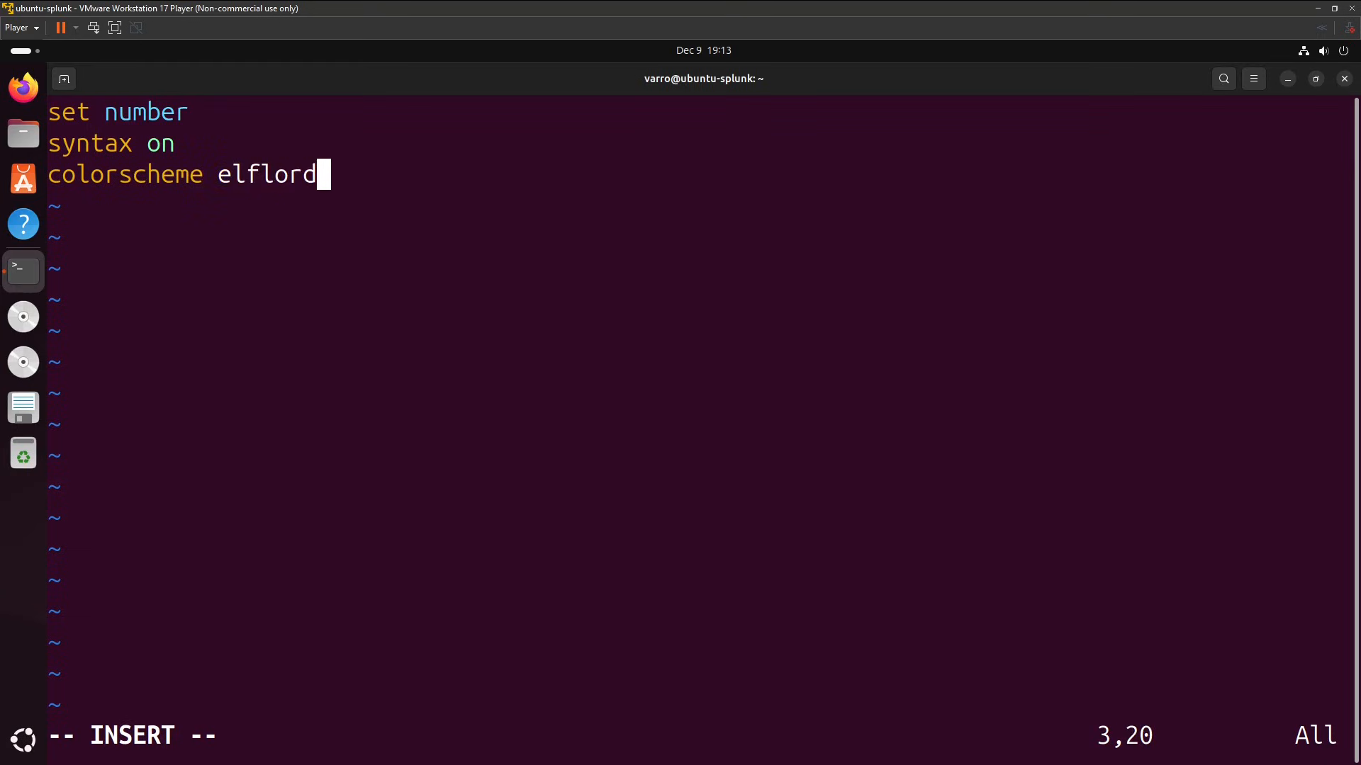
key("Return")
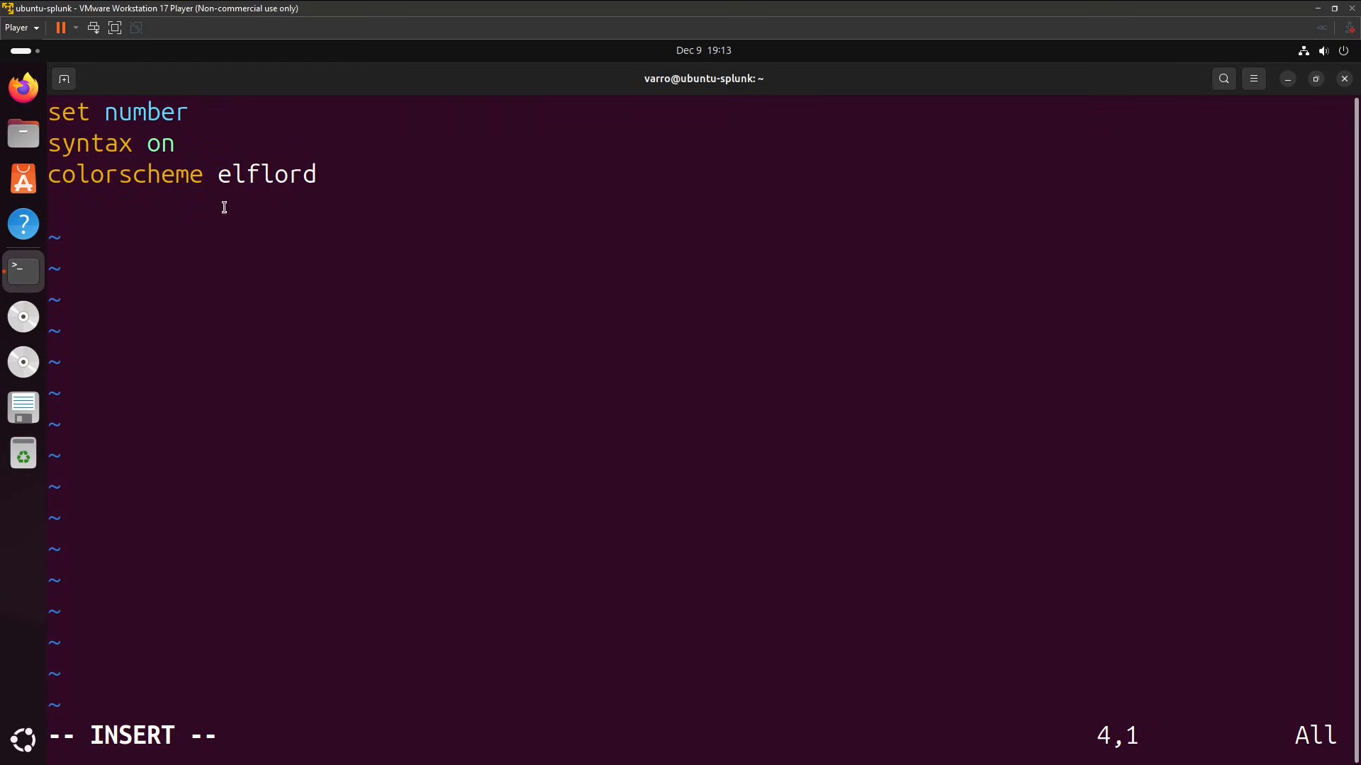
left_click_drag(178, 145, 39, 158)
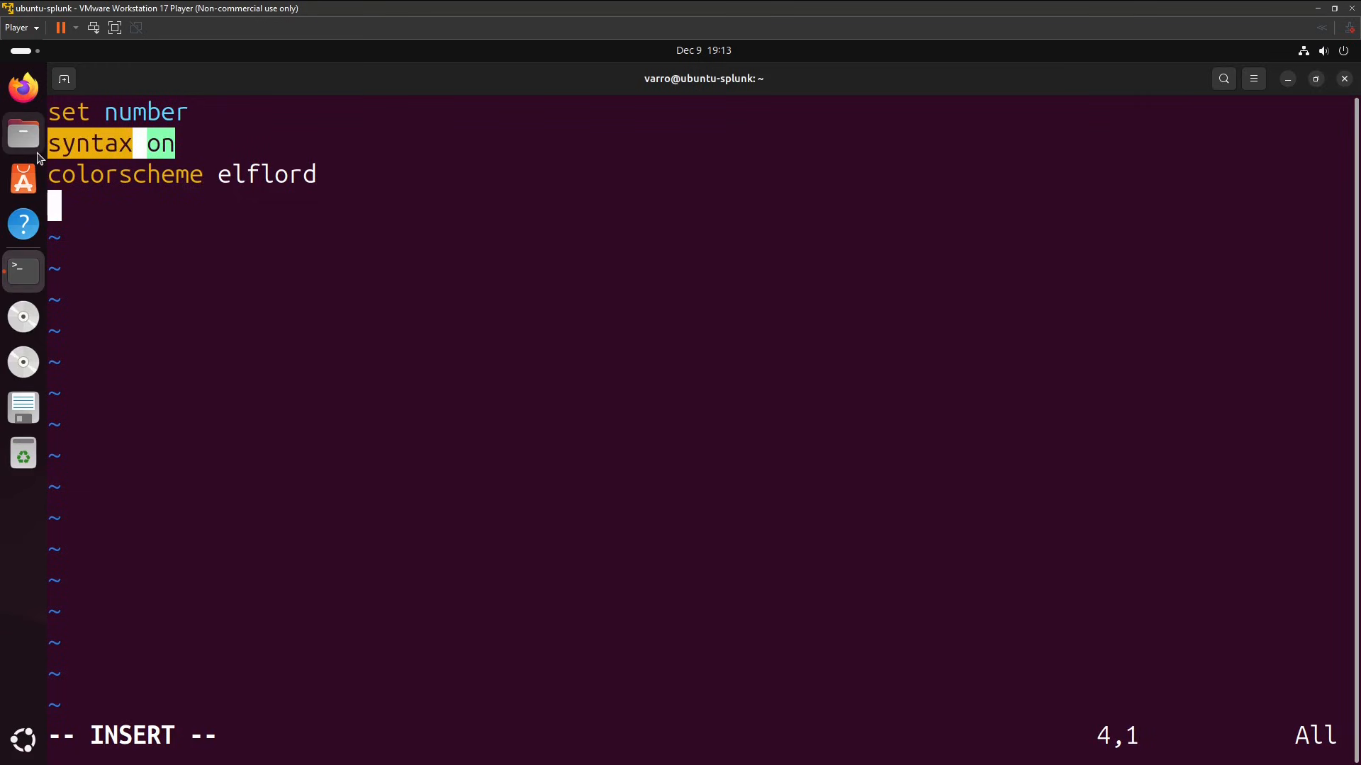
left_click(226, 180)
left_click_drag(308, 173, 51, 179)
left_click(187, 295)
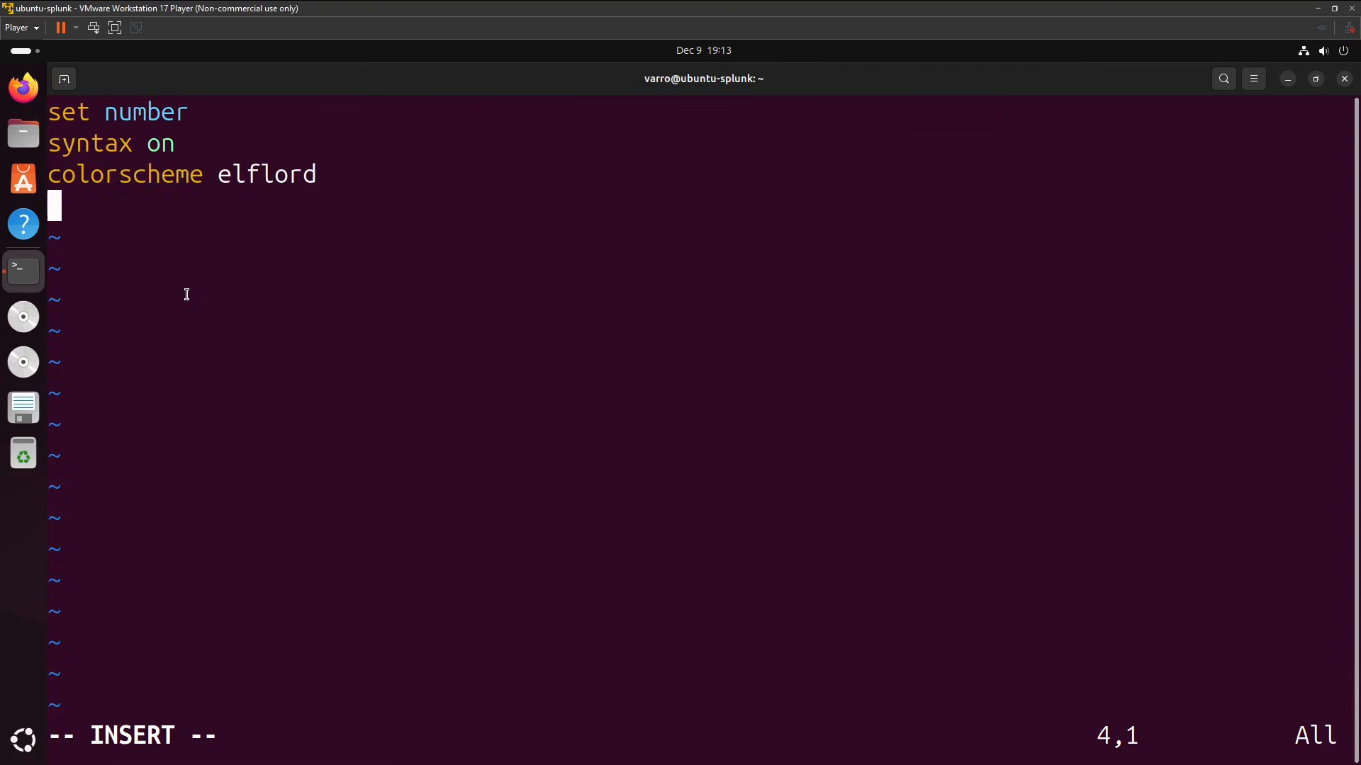
Save ~/.vimrc, quit vi, and clear the terminal.
key("Escape")
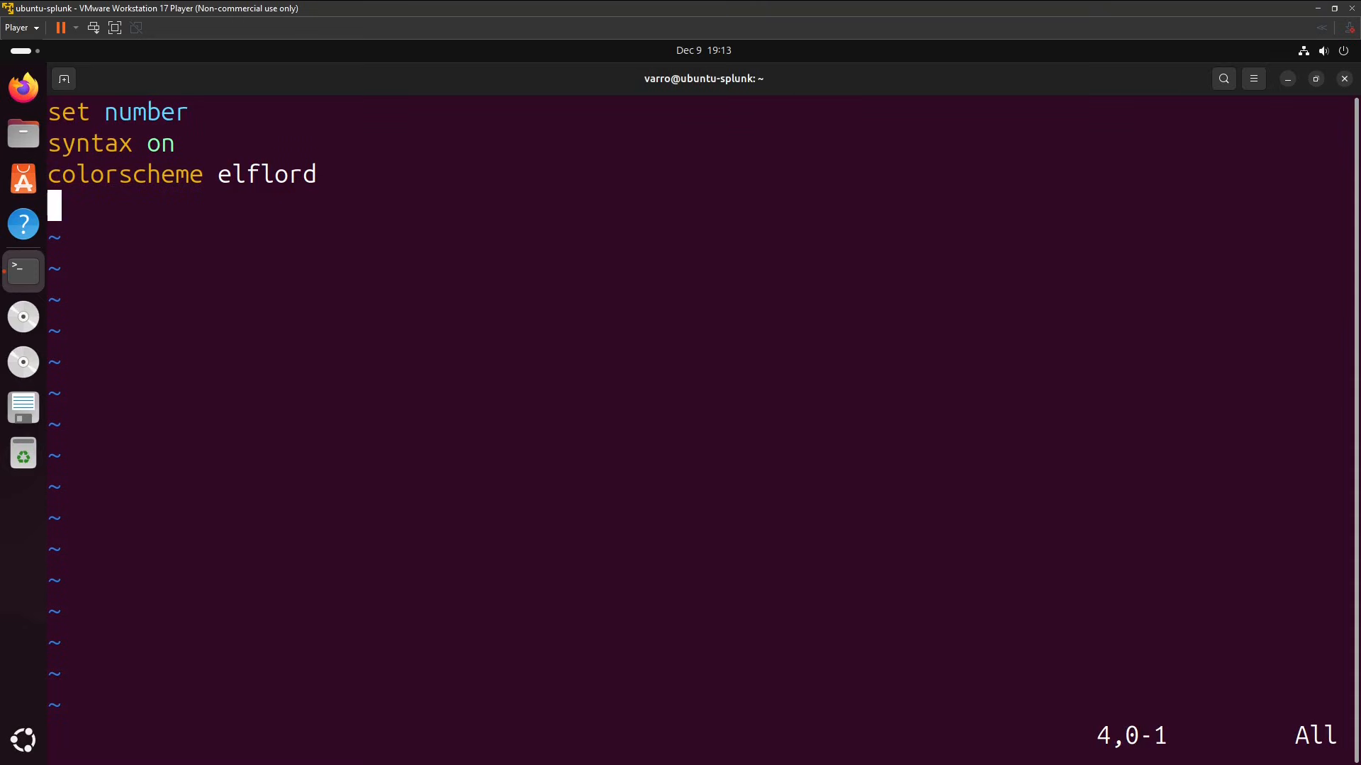
key("shift+z")
key("shift+z")
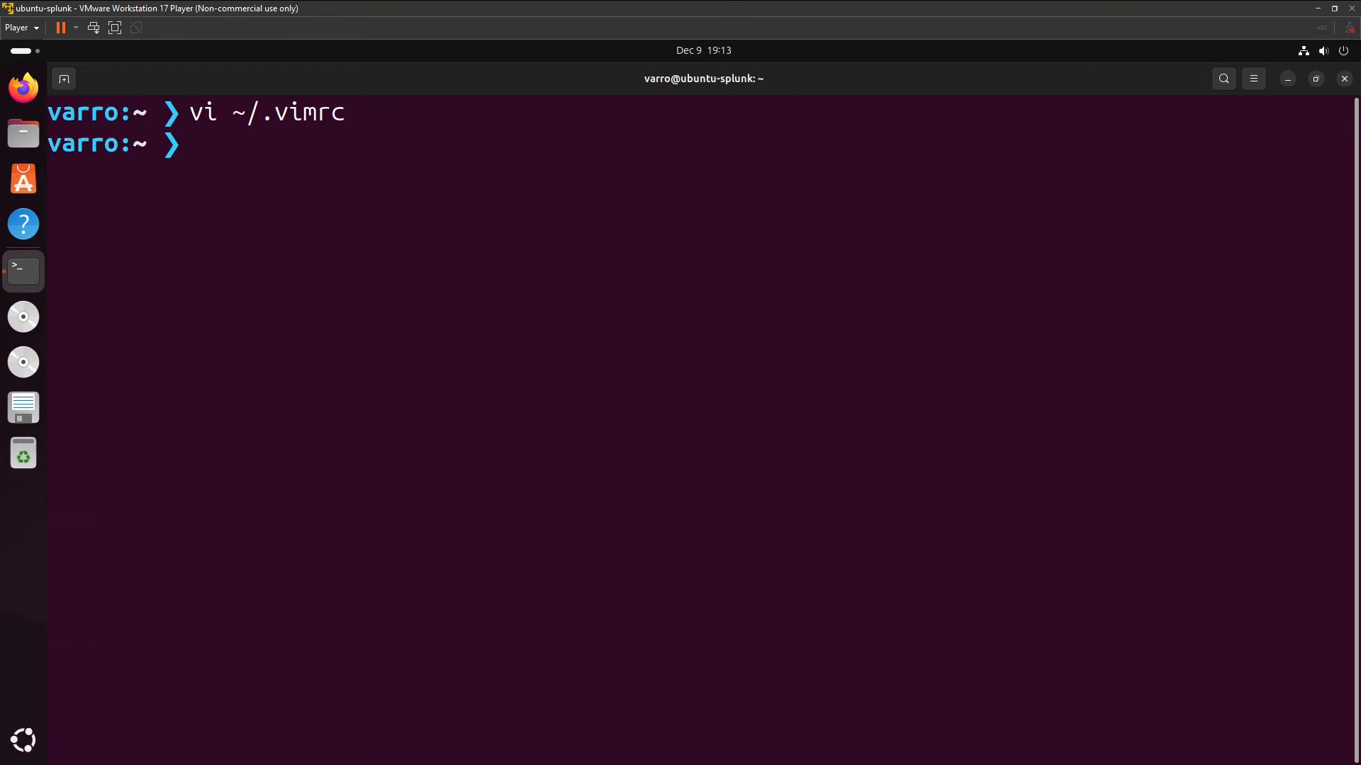
key("ctrl+l")
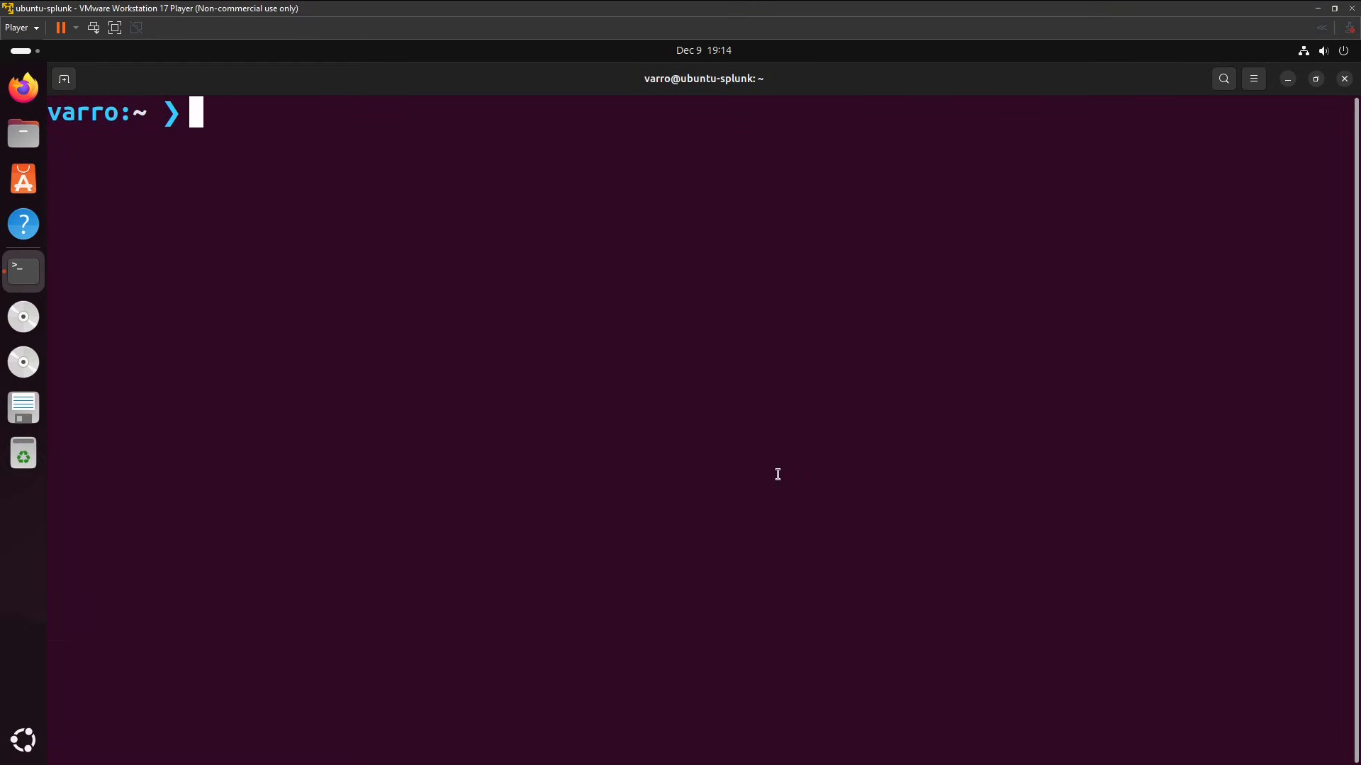
Open /root/.bashrc in vi with sudo, entering the sudo password, and go to the last line of the file.
type("sudo")
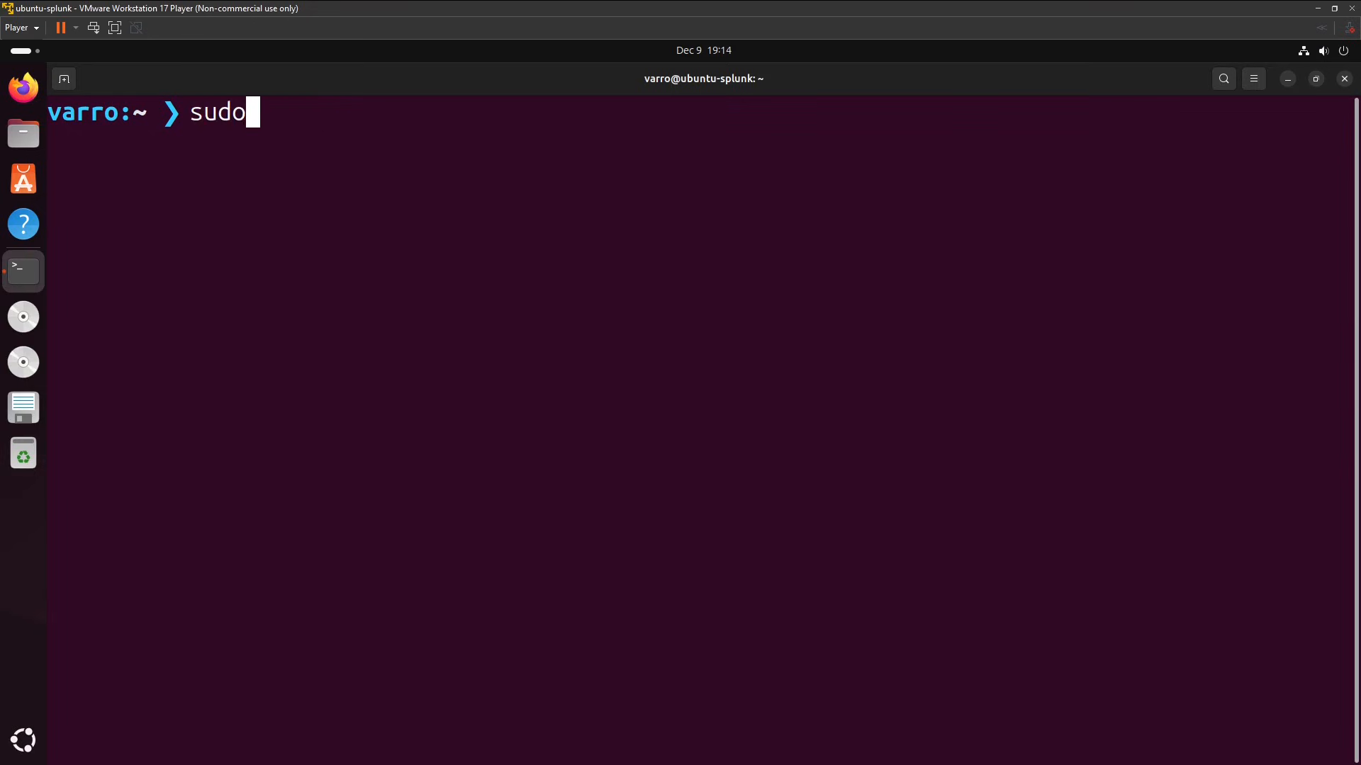
type(" vi /r")
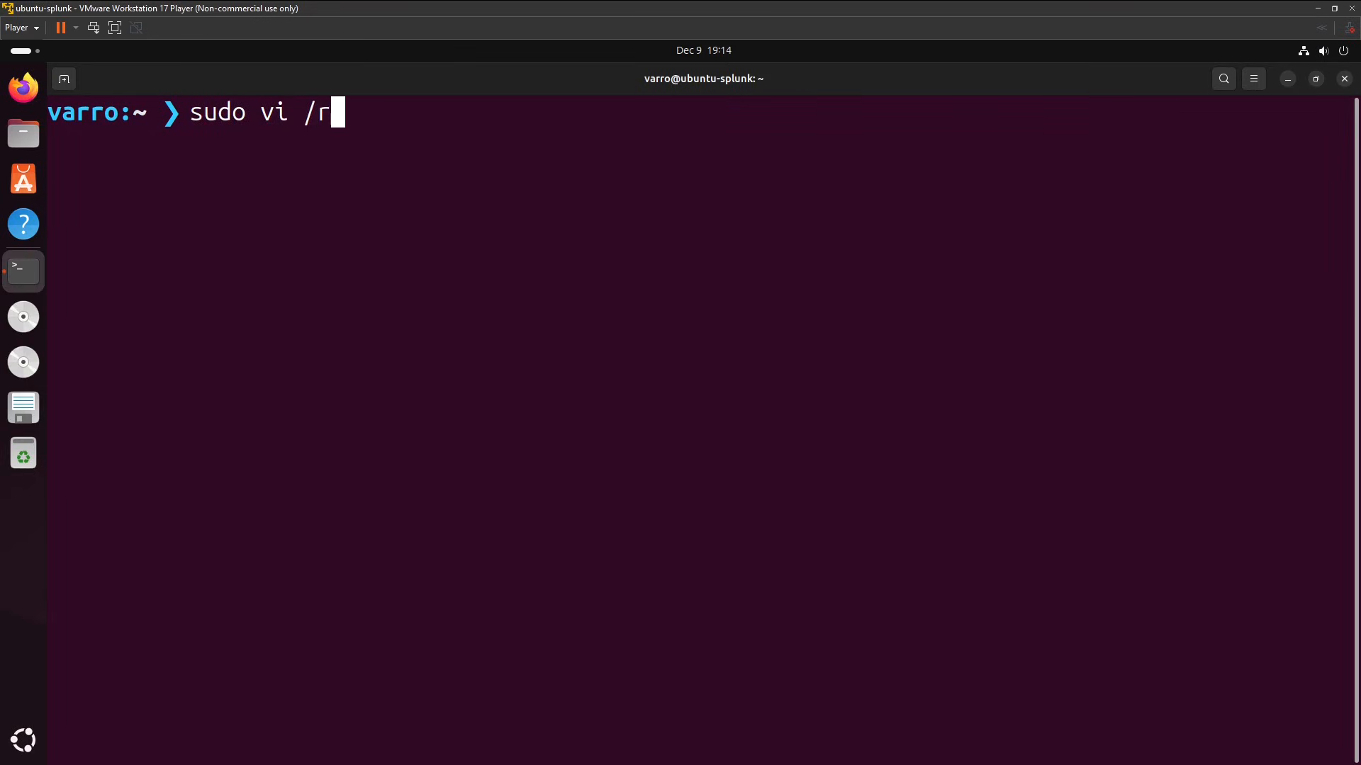
type("oot/.bashr")
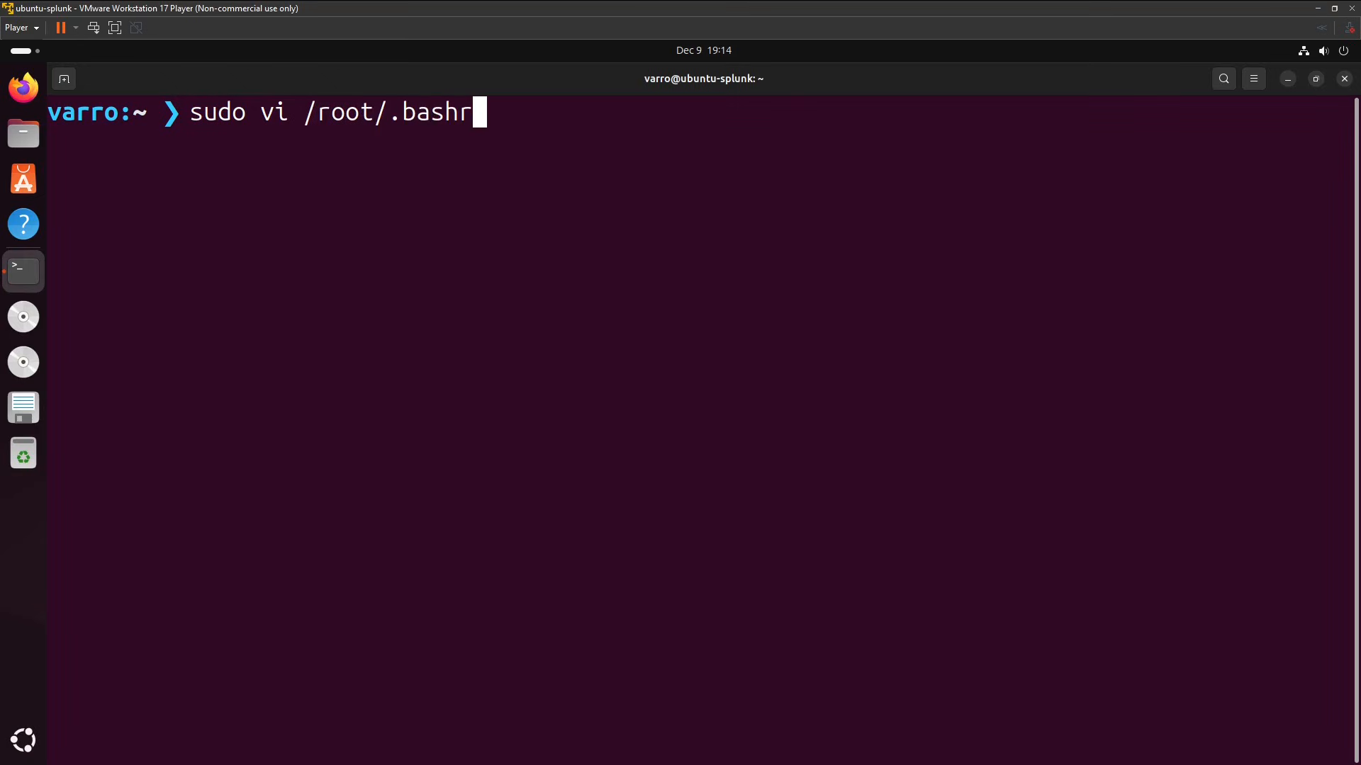
type("c")
key("Return")
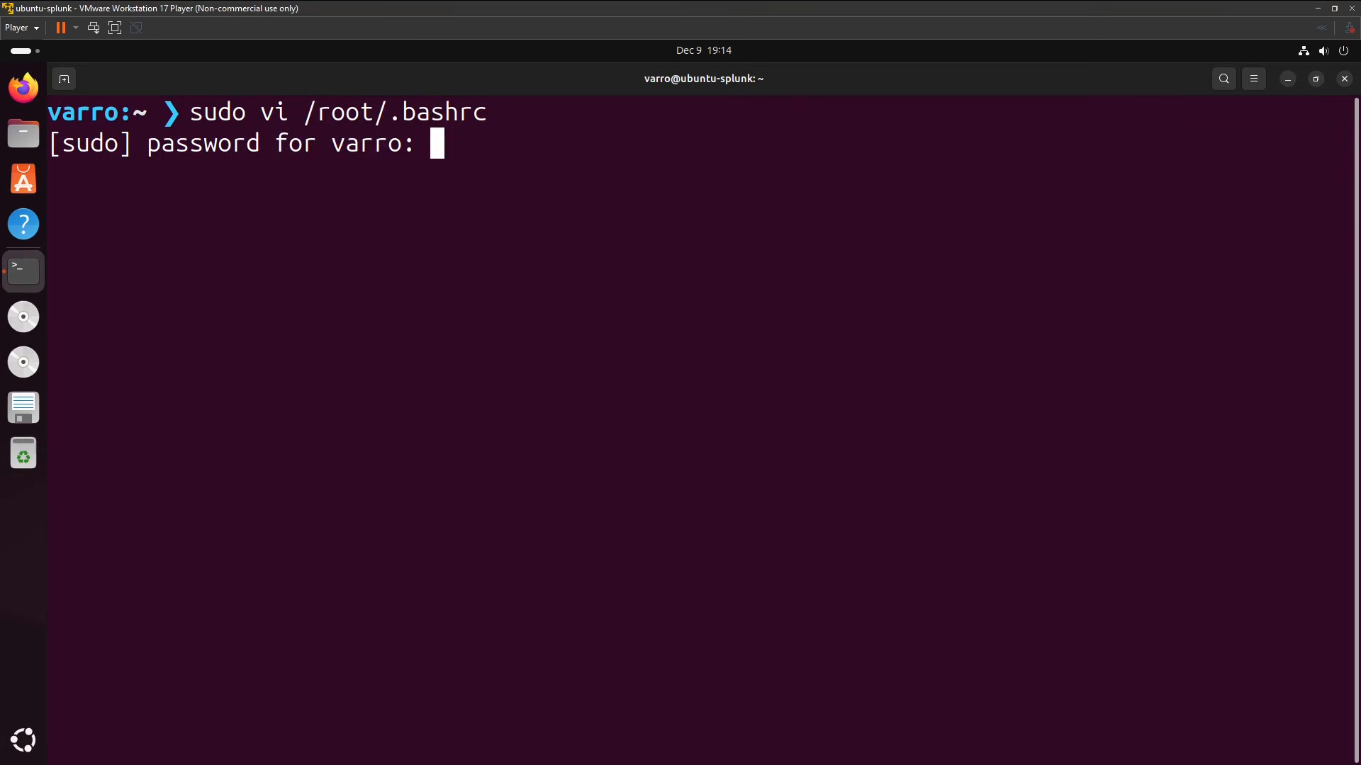
key("Return")
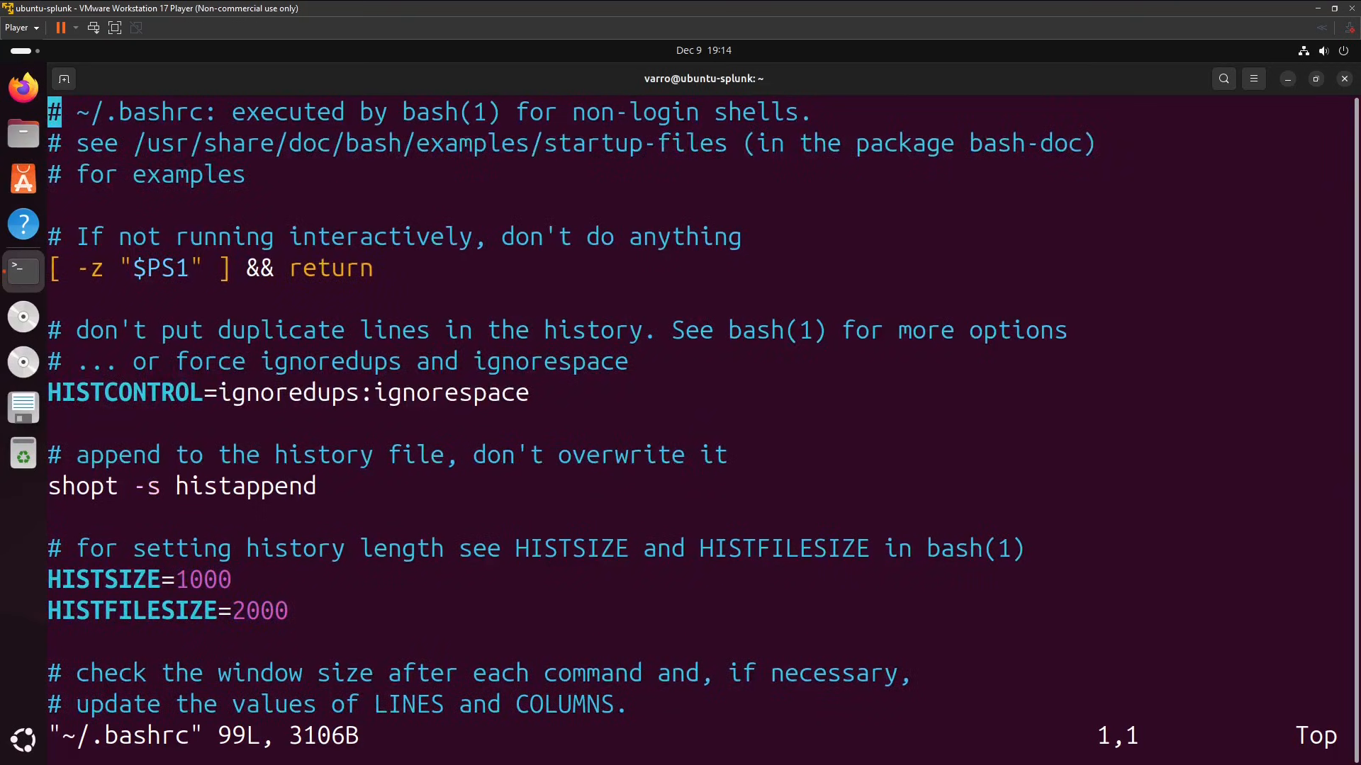
key("shift+g")
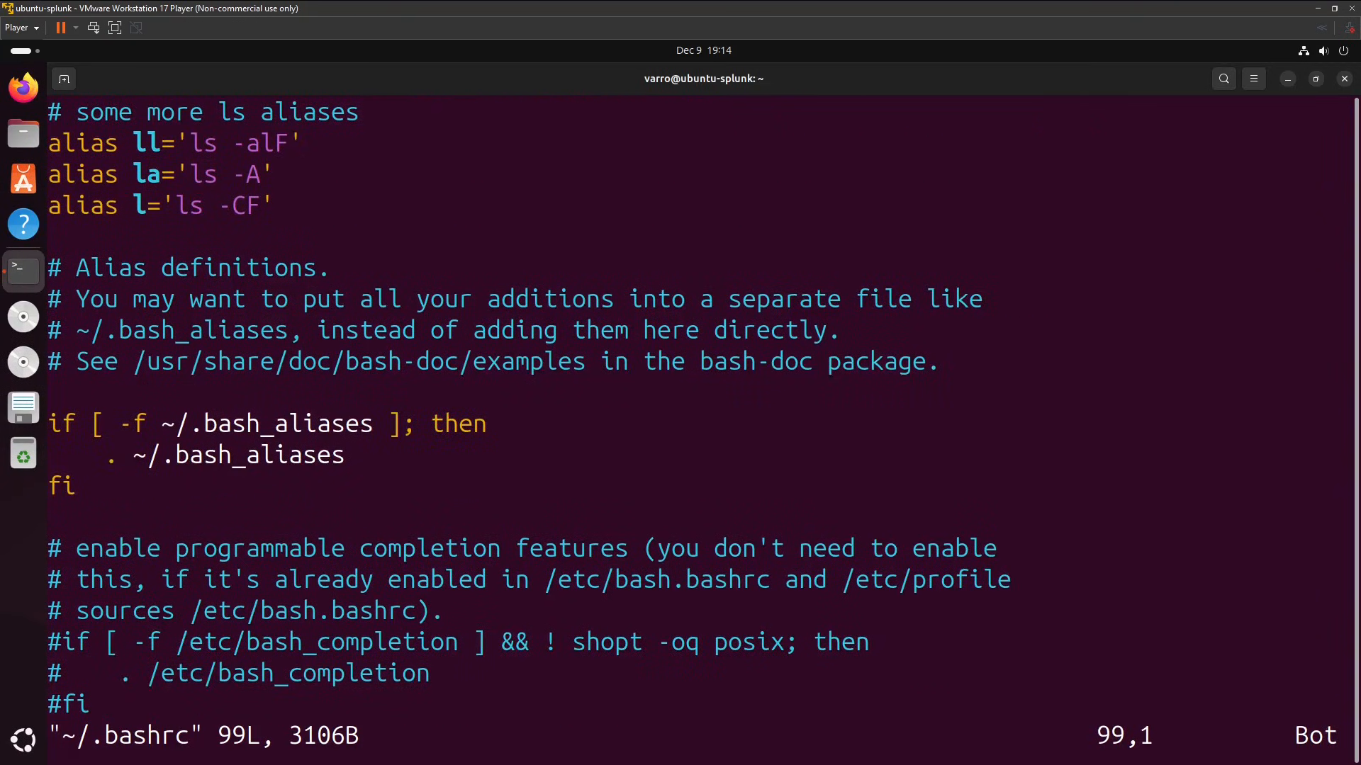
Paste the copied PS1 line for the red \u@\h:\w # prompt below the final #fi in /root/.bashrc, and save and quit vi.
key("o")
key("BackSpace")
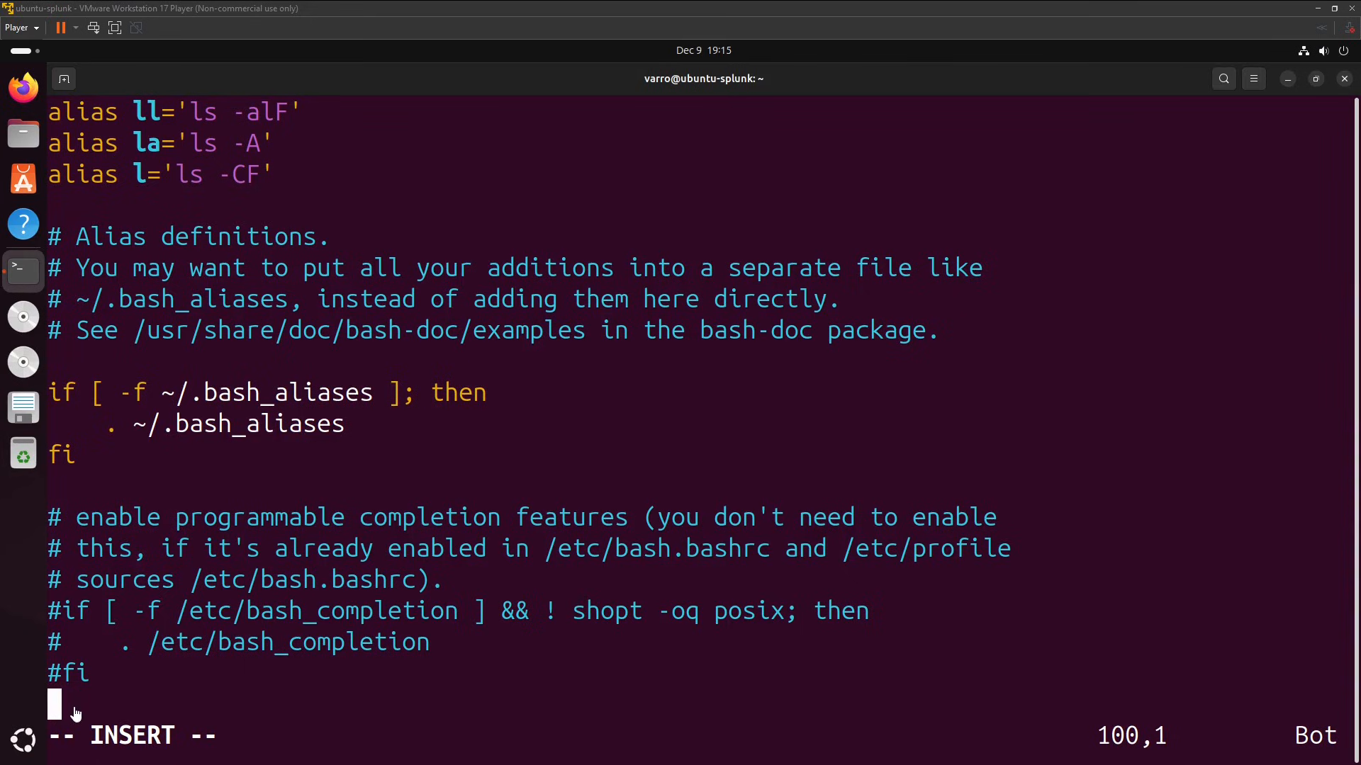
right_click(54, 700)
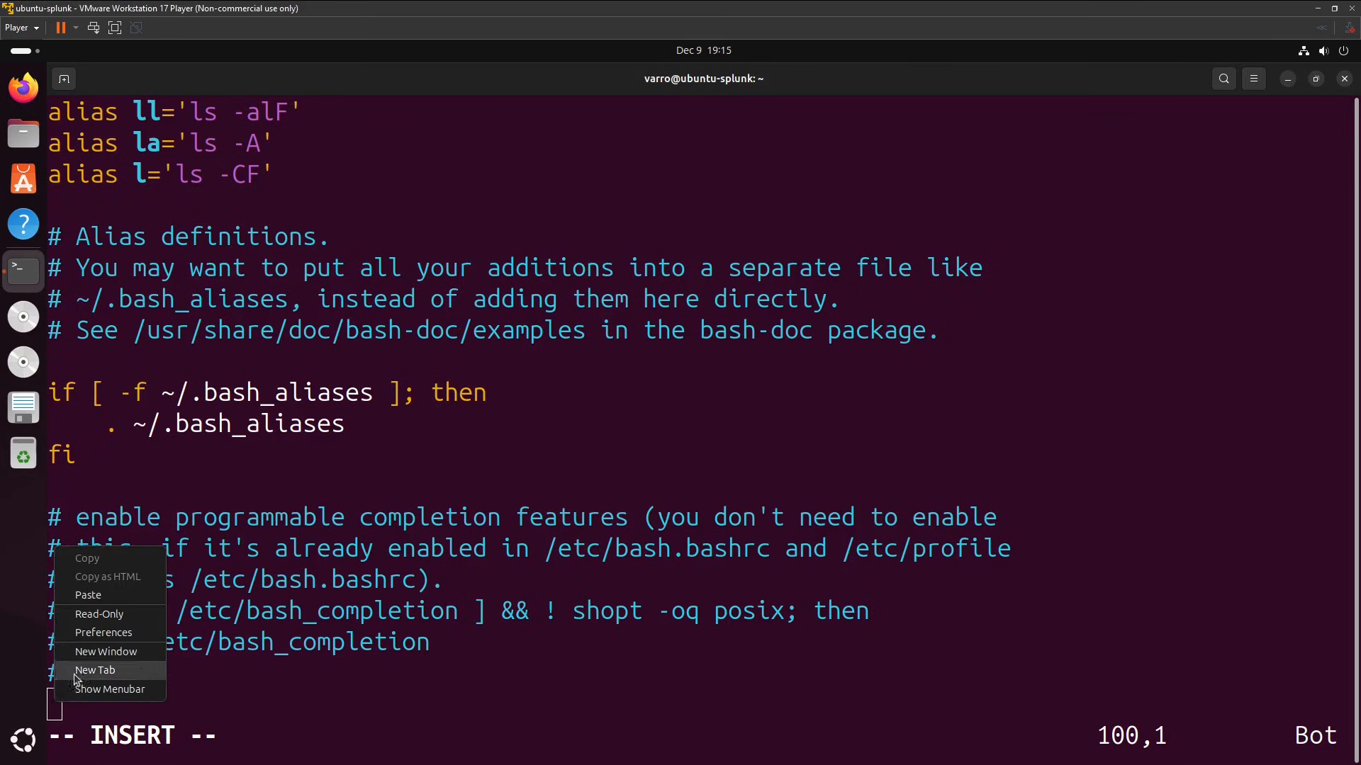
left_click(108, 601)
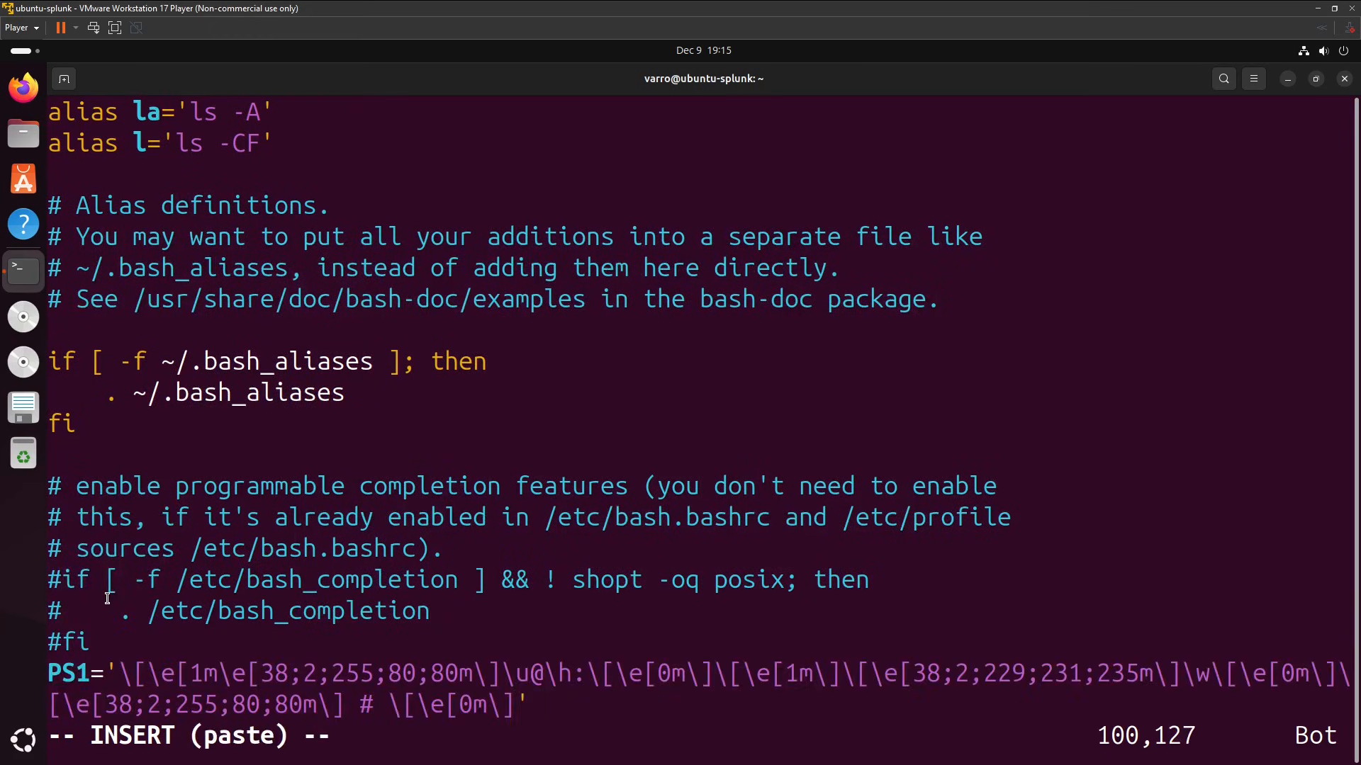
key("Escape")
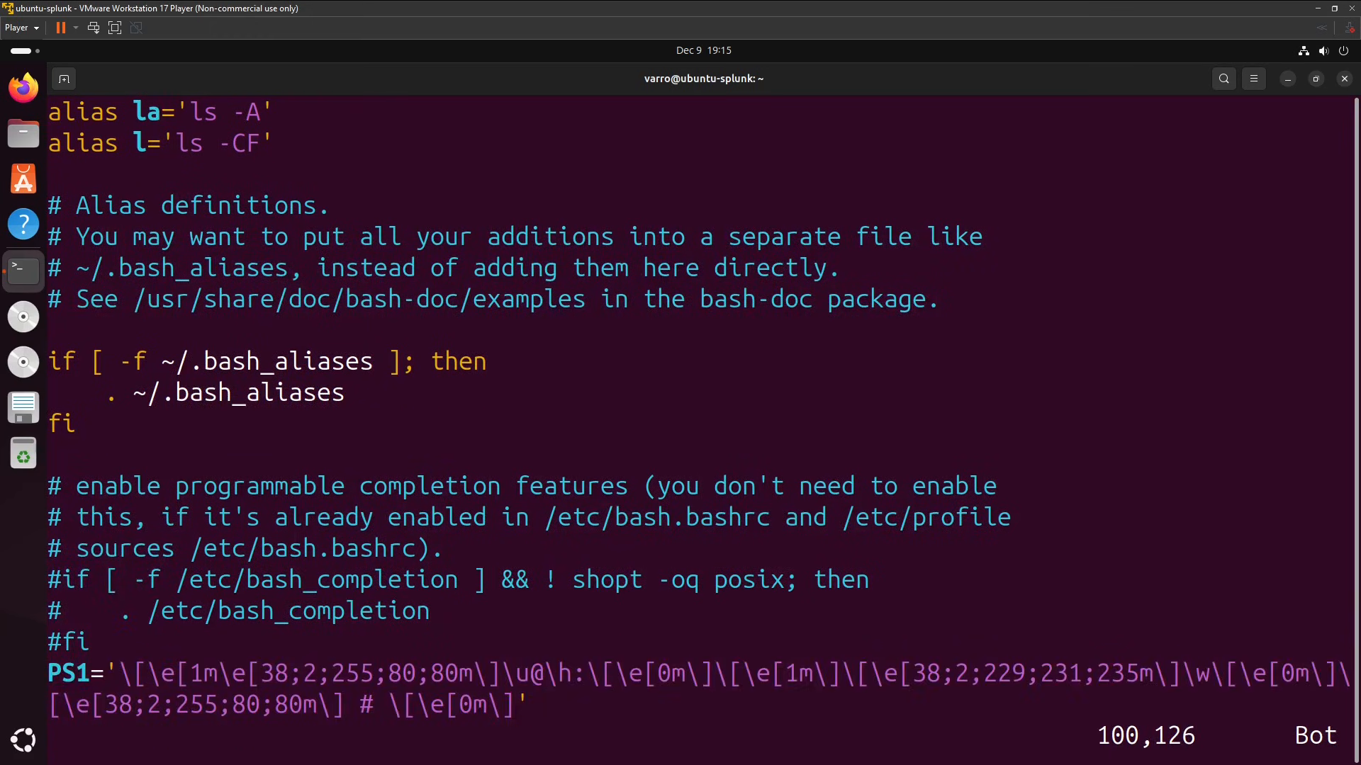
key("shift+z")
key("shift+z")
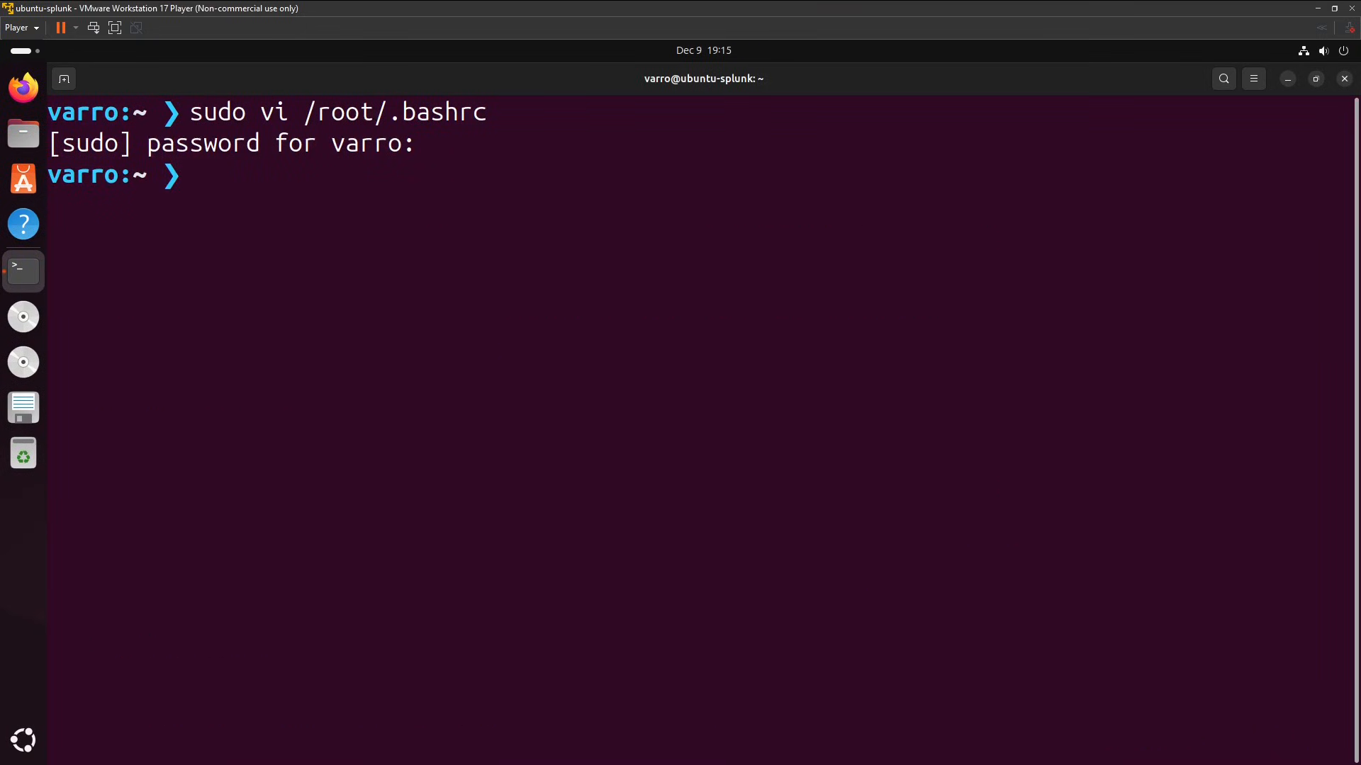
Switch to the root user with sudo su to check the new root prompt.
type("sudo su")
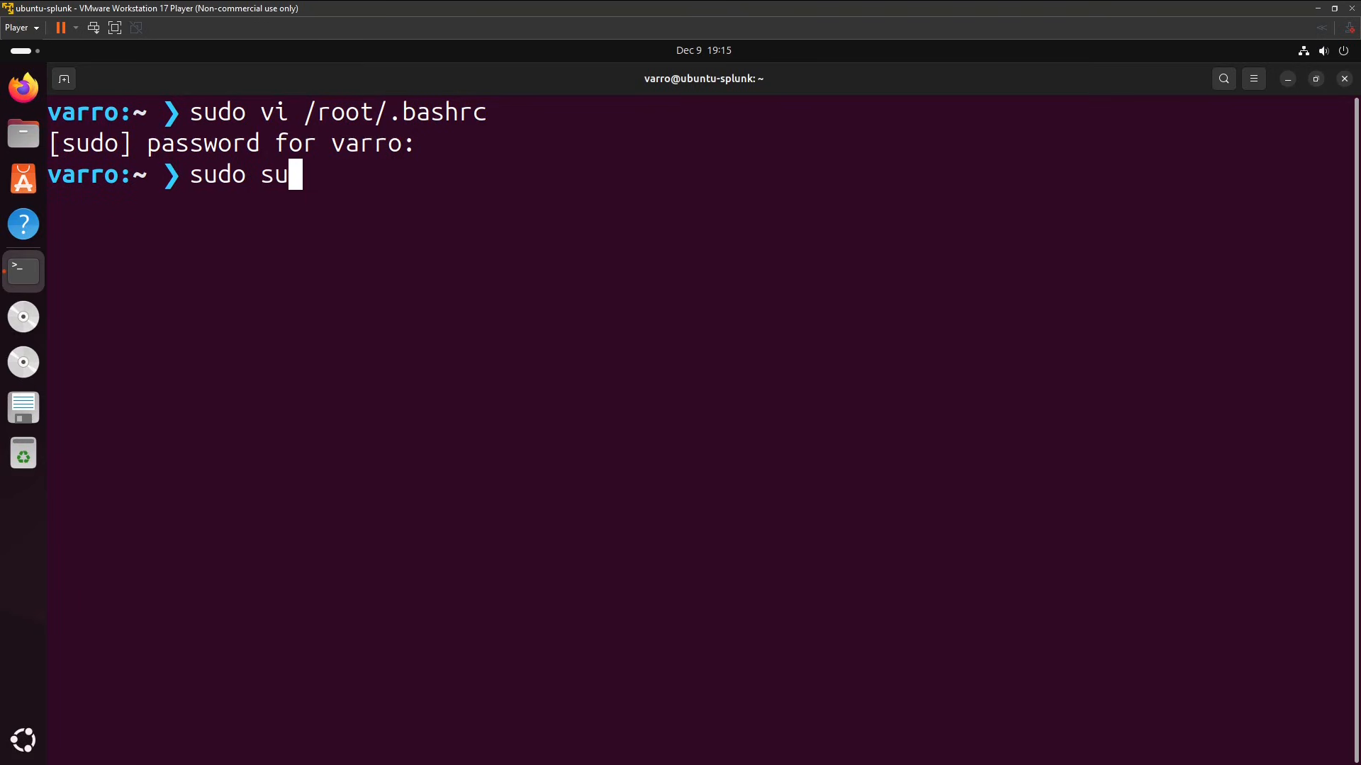
key("Return")
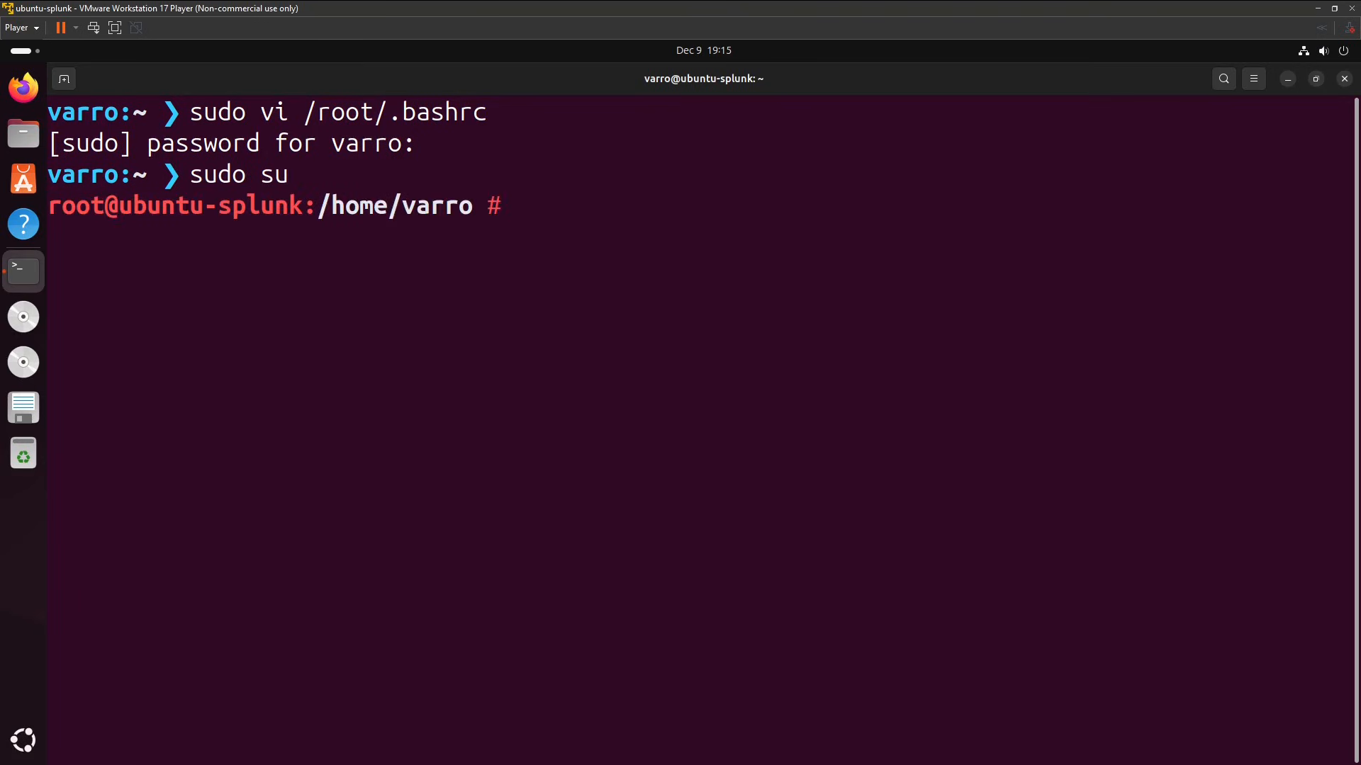
left_click_drag(456, 184, 607, 334)
left_click(607, 335)
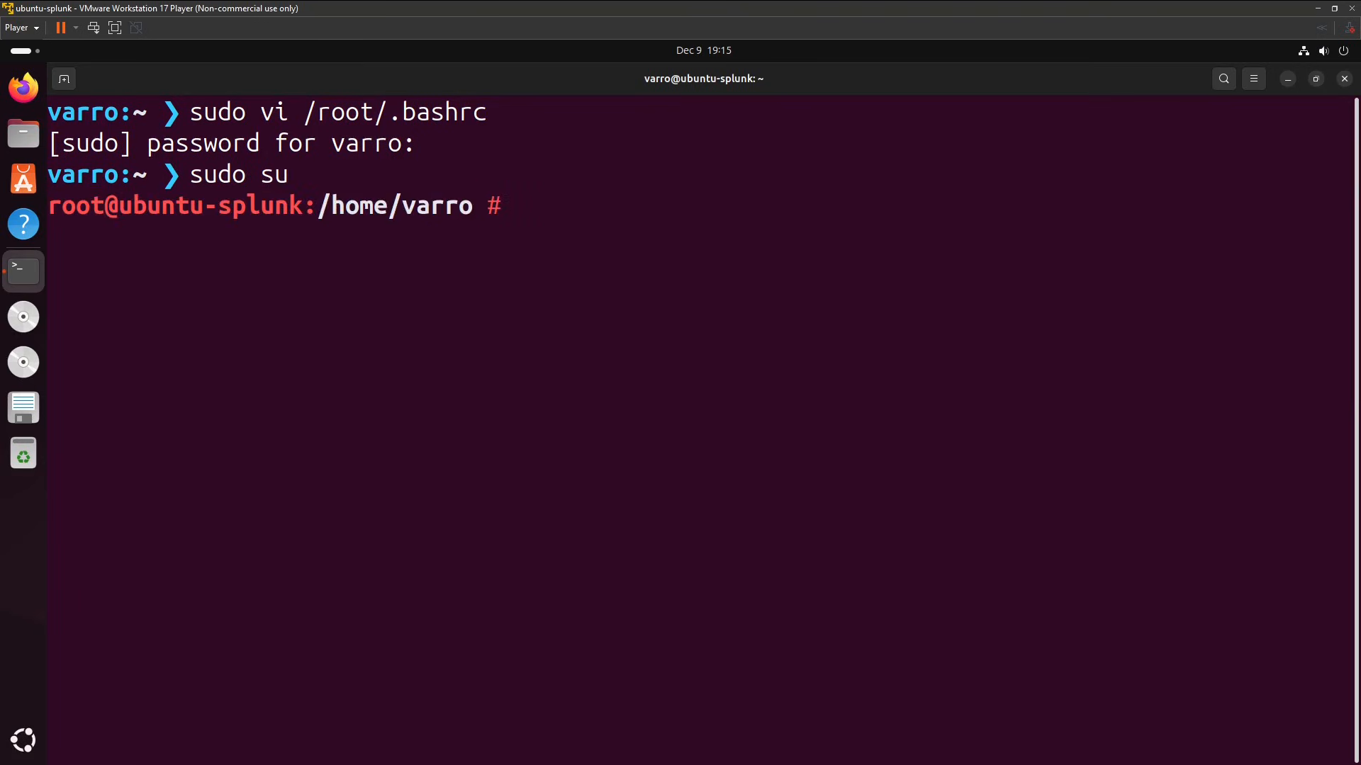